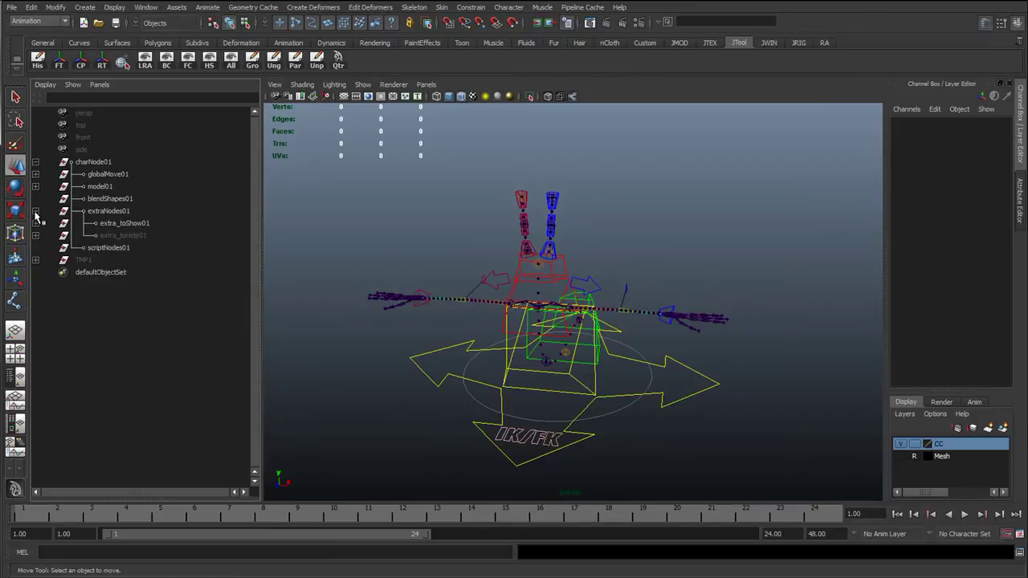
Unparent RibSurface_l_armRibbon_01 and RibSurface_r_armRibbon_01 from the extra_toHide01 group to world level, and collapse that group.
{"action": "left_click", "coordinate": [35, 236]}
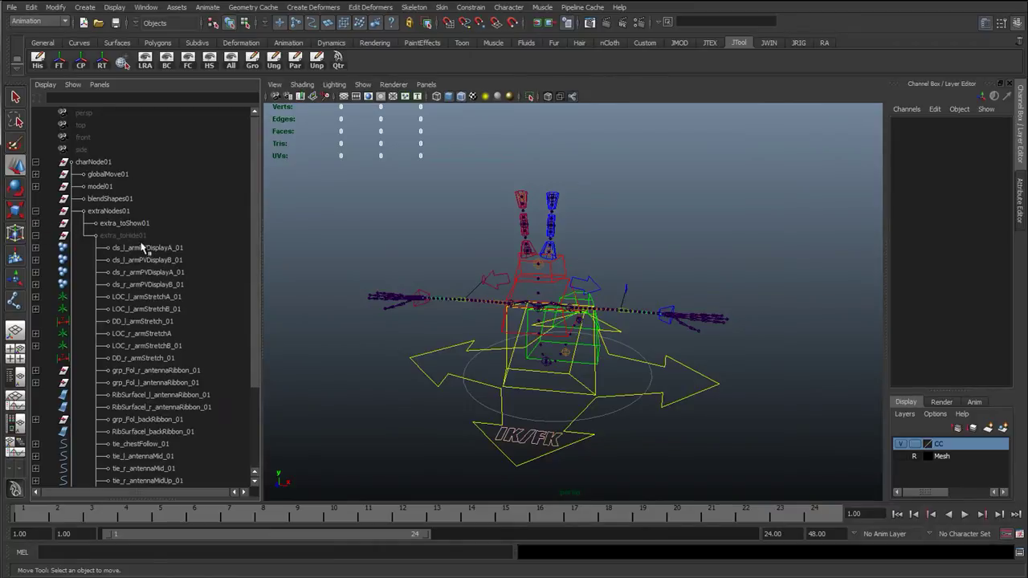
{"action": "scroll", "coordinate": [152, 330], "scroll_direction": "down", "scroll_amount": 3}
{"action": "left_click_drag", "start_coordinate": [138, 435], "coordinate": [143, 421]}
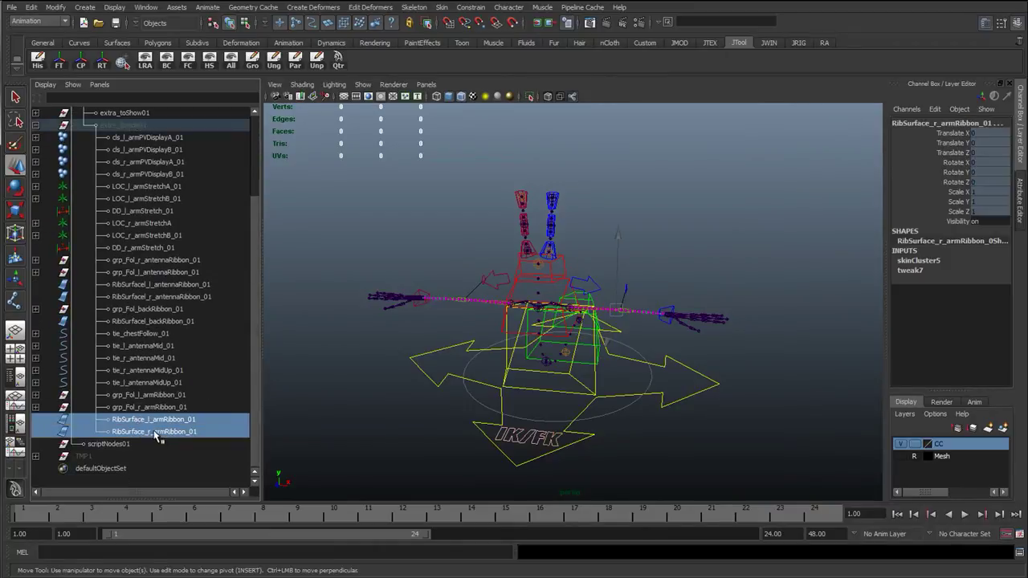
{"action": "key", "text": "shift+p"}
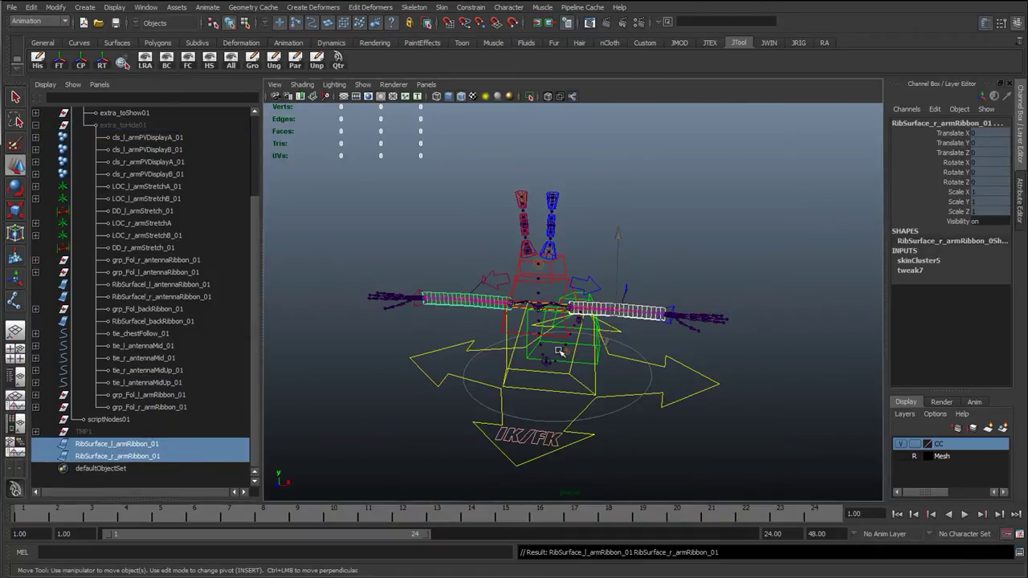
{"action": "mouse_move", "coordinate": [559, 351]}
{"action": "left_mouse_down", "text": "alt"}
{"action": "mouse_move", "coordinate": [487, 349]}
{"action": "mouse_move", "coordinate": [500, 385]}
{"action": "mouse_move", "coordinate": [545, 341]}
{"action": "left_mouse_up", "text": "alt"}
{"action": "scroll", "coordinate": [487, 348], "scroll_direction": "up", "scroll_amount": 5}
{"action": "scroll", "coordinate": [501, 385], "scroll_direction": "down", "scroll_amount": 3}
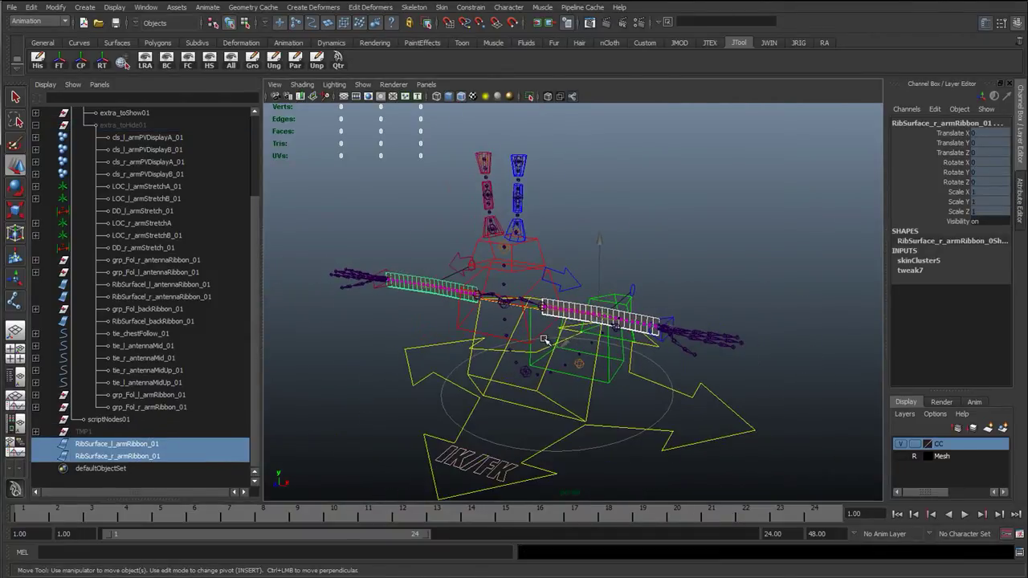
{"action": "scroll", "coordinate": [149, 171], "scroll_direction": "up", "scroll_amount": 3}
{"action": "left_click", "coordinate": [101, 225]}
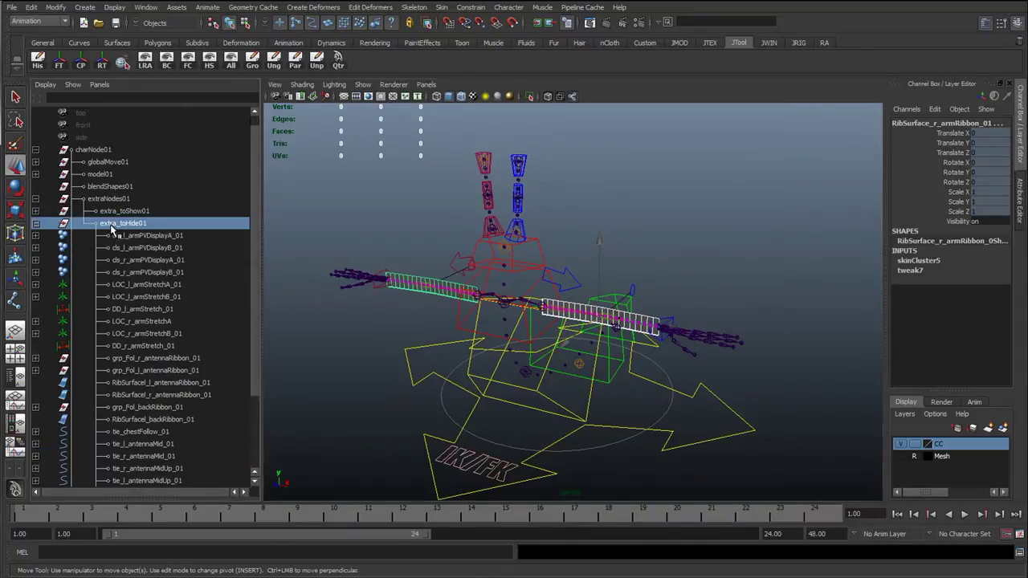
{"action": "left_click", "coordinate": [36, 223]}
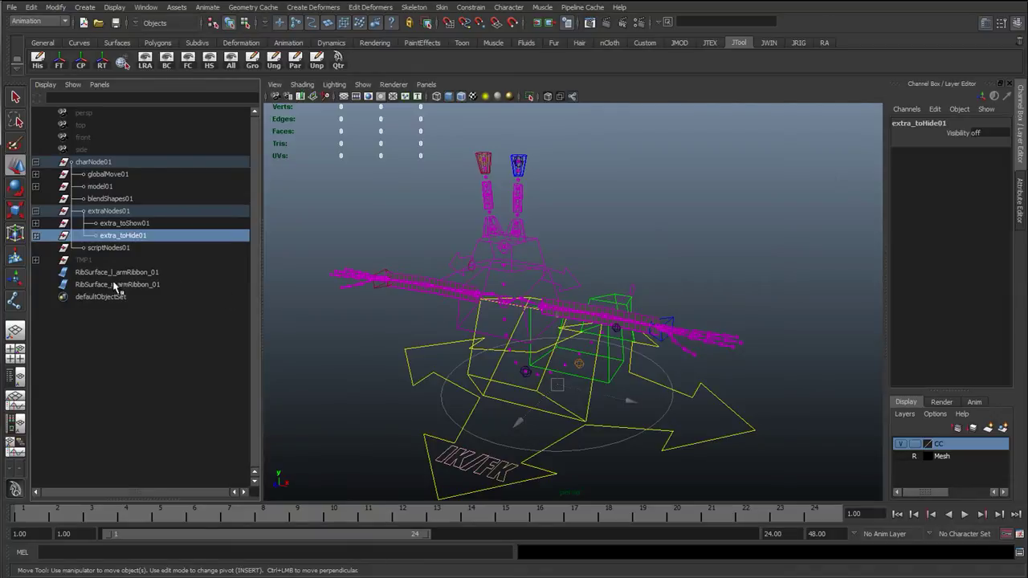
Show the grid in the perspective view.
{"action": "left_click_drag", "start_coordinate": [118, 276], "coordinate": [122, 282]}
{"action": "right_click_drag", "start_coordinate": [506, 365], "coordinate": [582, 367], "text": "alt"}
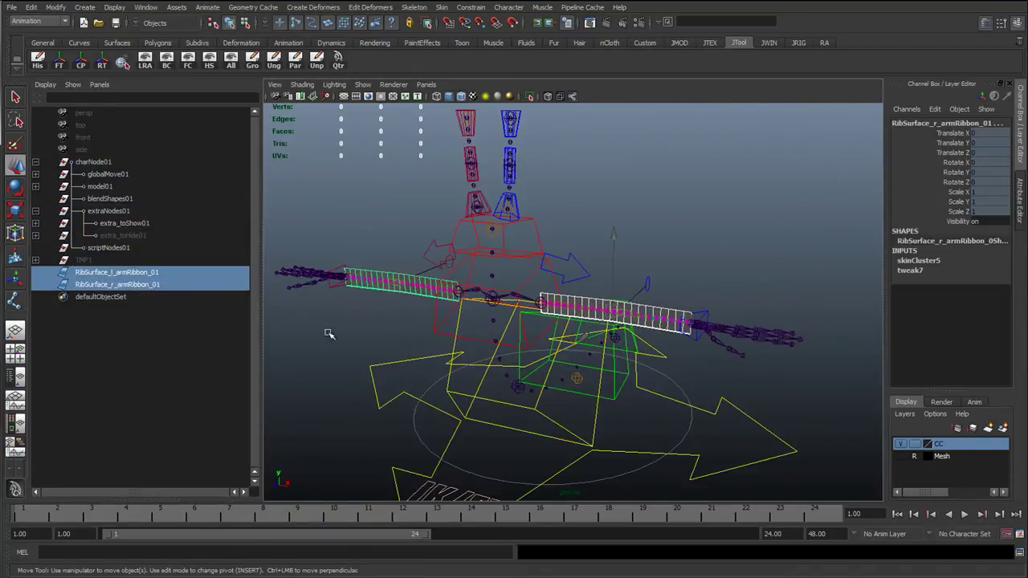
{"action": "left_click", "coordinate": [130, 238]}
{"action": "left_click_drag", "start_coordinate": [569, 422], "coordinate": [555, 427], "text": "alt"}
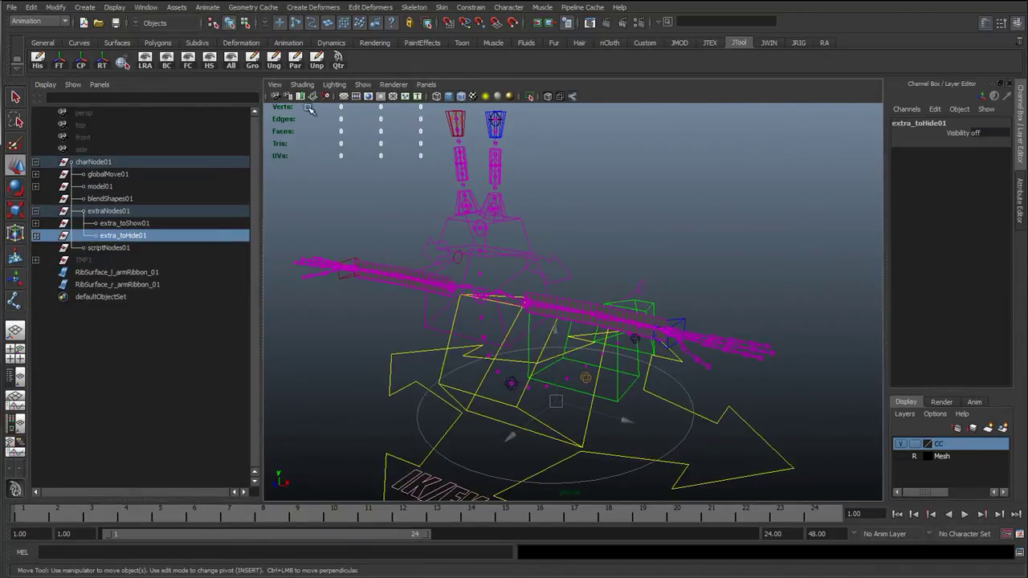
{"action": "left_click", "coordinate": [343, 96]}
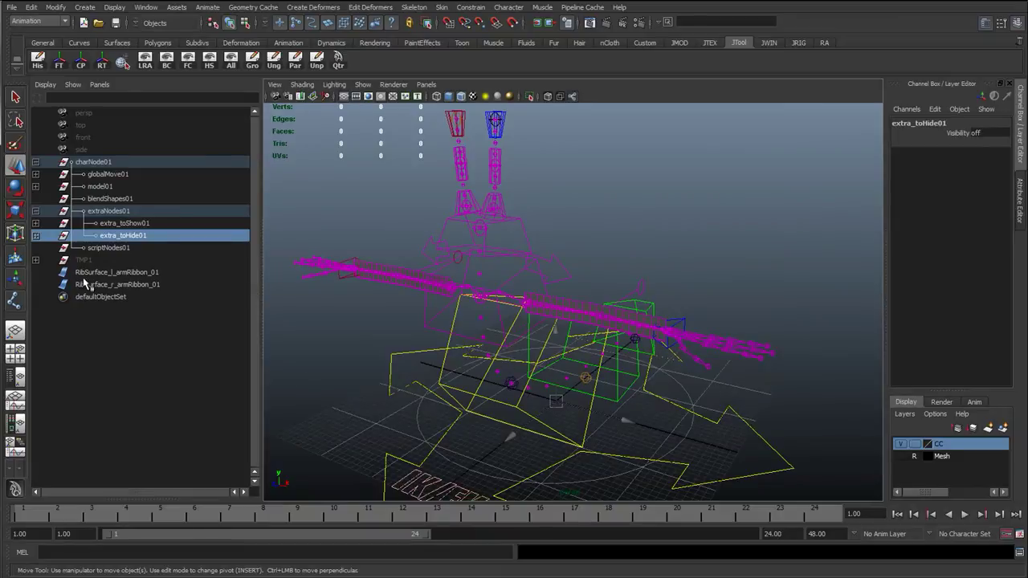
Examine the two arm ribbon surfaces, the extra_toHide01 group and the parent groups above the head control.
{"action": "left_click_drag", "start_coordinate": [118, 273], "coordinate": [119, 286]}
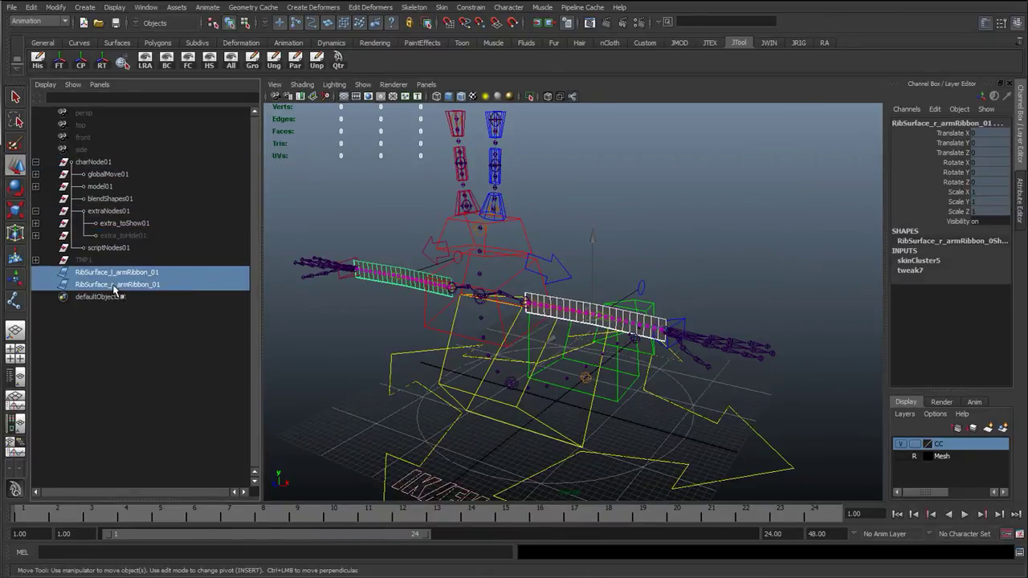
{"action": "left_click", "coordinate": [98, 234]}
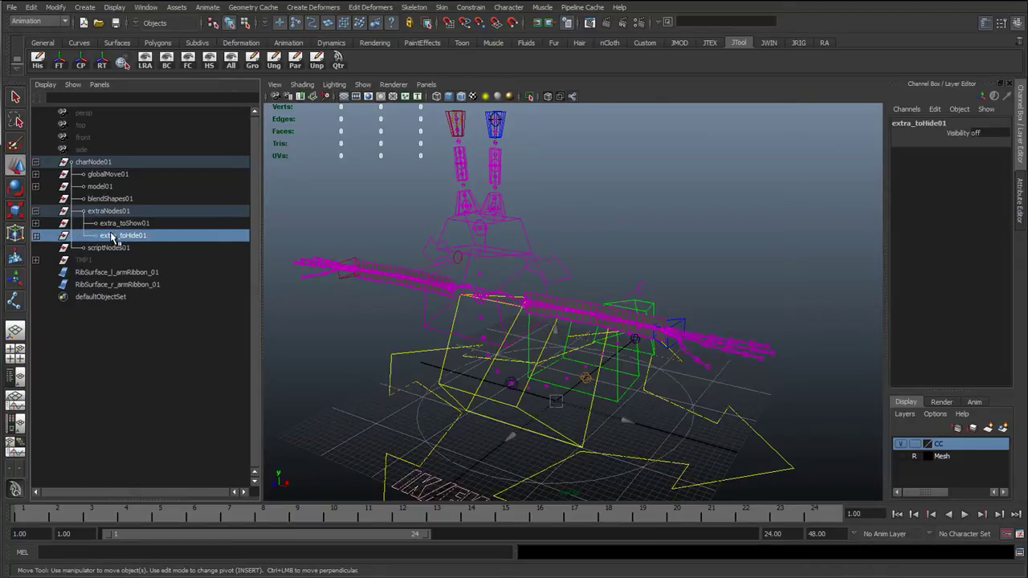
{"action": "left_click_drag", "start_coordinate": [118, 270], "coordinate": [128, 285]}
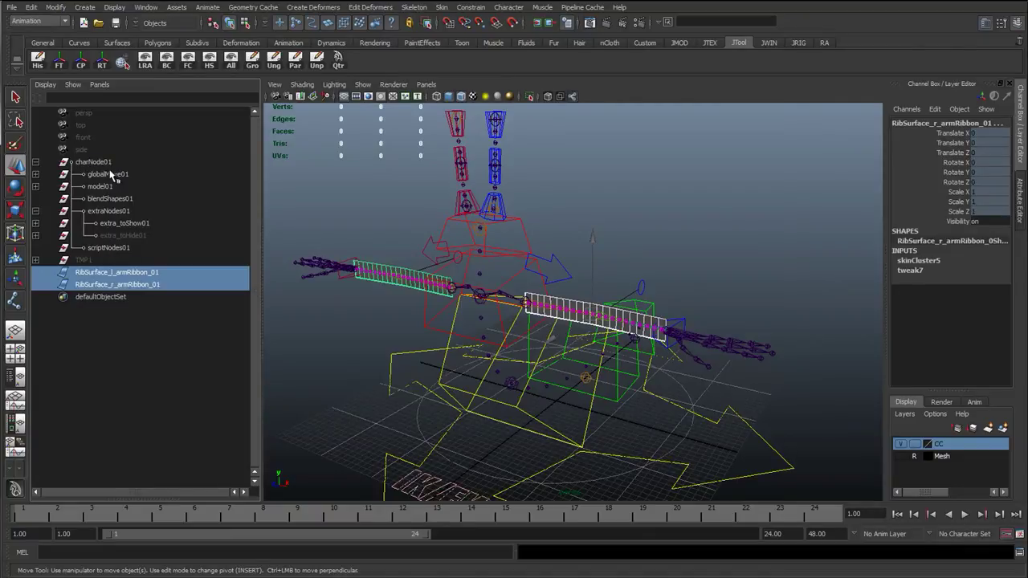
{"action": "left_click", "coordinate": [518, 239]}
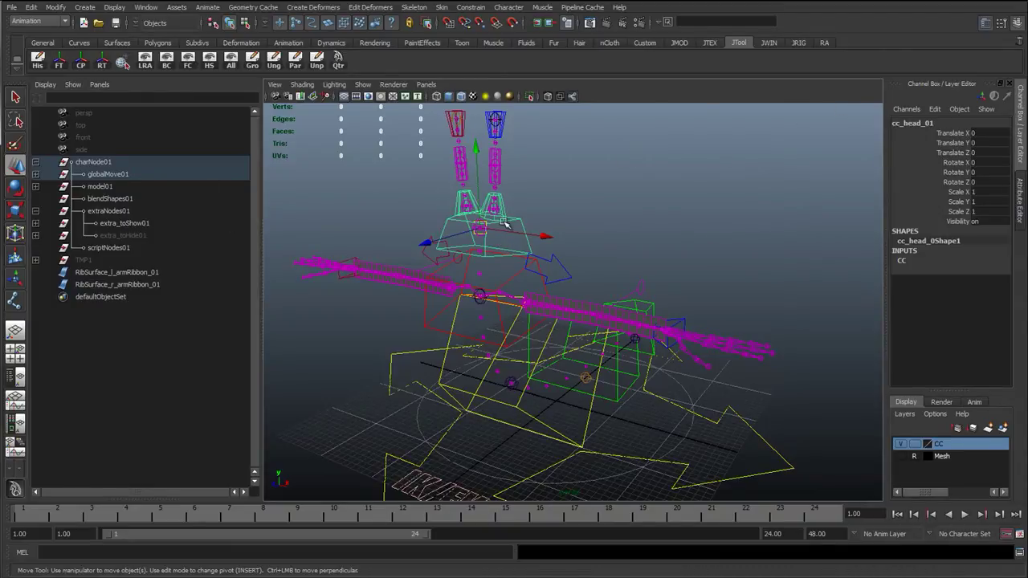
{"action": "key", "text": "Up"}
{"action": "key", "text": "Up"}
{"action": "key", "text": "Up"}
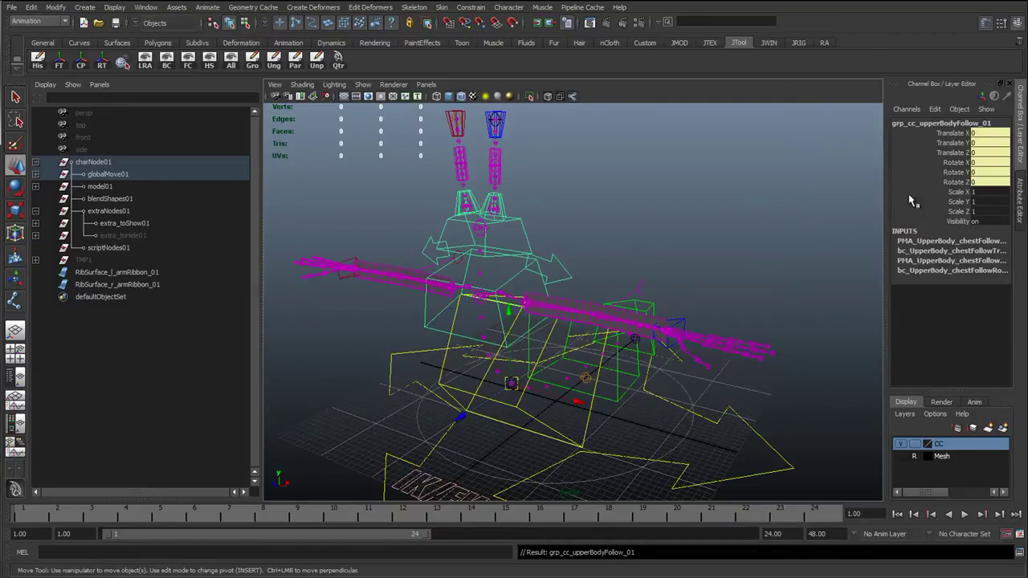
{"action": "left_click", "coordinate": [487, 396]}
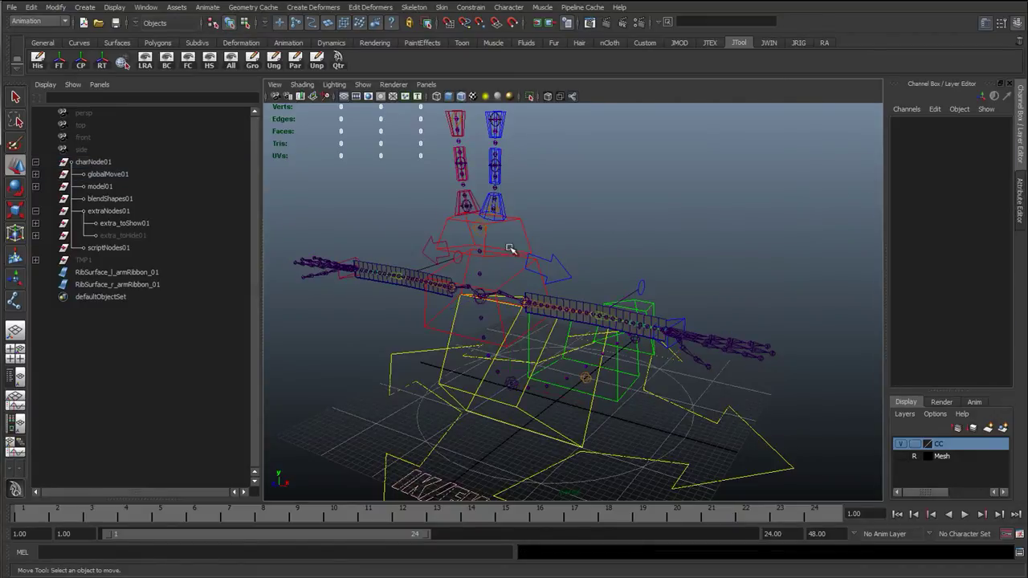
Duplicate RibSurface_l_armRibbon_01 and RibSurface_r_armRibbon_01 together.
{"action": "left_click", "coordinate": [137, 285]}
{"action": "mouse_move", "coordinate": [394, 304]}
{"action": "left_mouse_down", "text": "alt"}
{"action": "mouse_move", "coordinate": [404, 301]}
{"action": "mouse_move", "coordinate": [391, 314]}
{"action": "left_mouse_up", "text": "alt"}
{"action": "left_click", "coordinate": [129, 273], "text": "ctrl"}
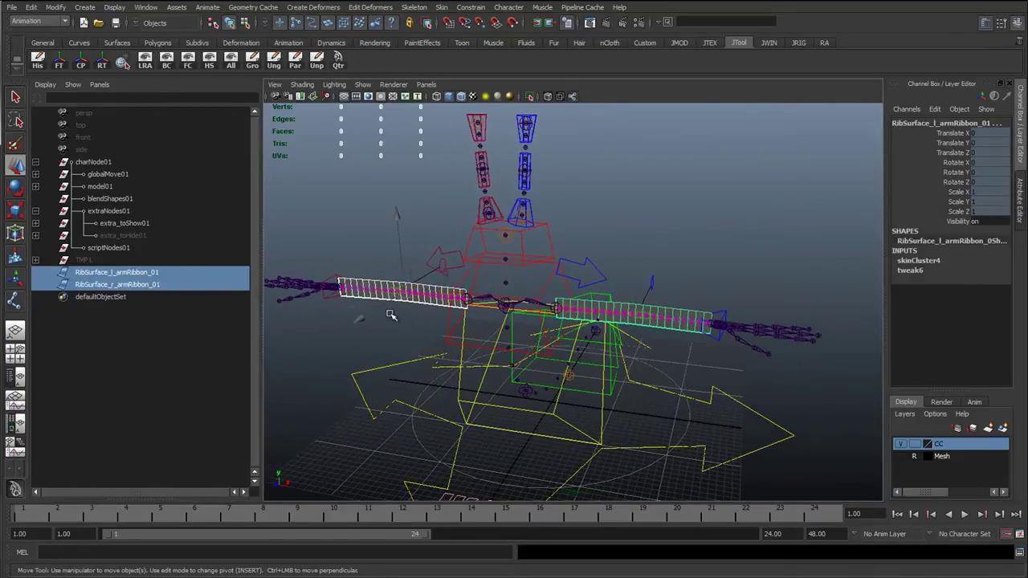
{"action": "right_click_drag", "start_coordinate": [717, 370], "coordinate": [617, 371], "text": "alt"}
{"action": "middle_click_drag", "start_coordinate": [617, 371], "coordinate": [615, 309], "text": "alt"}
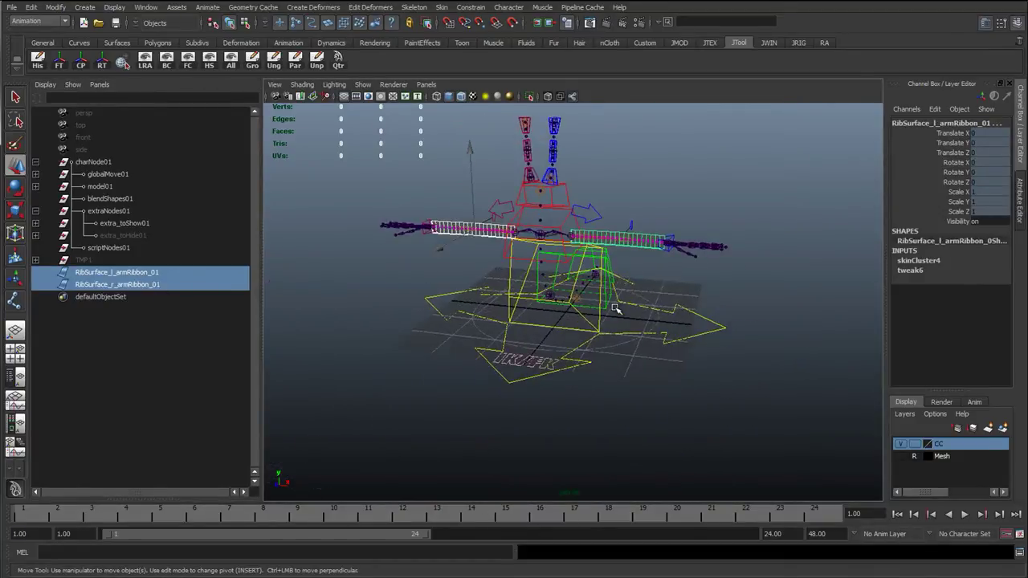
{"action": "key", "text": "ctrl+d"}
Unlock the translate, rotate and scale channels on the two duplicated arm ribbon surfaces.
{"action": "right_click_drag", "start_coordinate": [465, 294], "coordinate": [565, 294], "text": "alt"}
{"action": "left_click_drag", "start_coordinate": [565, 294], "coordinate": [642, 294], "text": "alt"}
{"action": "left_click_drag", "start_coordinate": [953, 133], "coordinate": [946, 211]}
{"action": "right_click", "coordinate": [946, 212]}
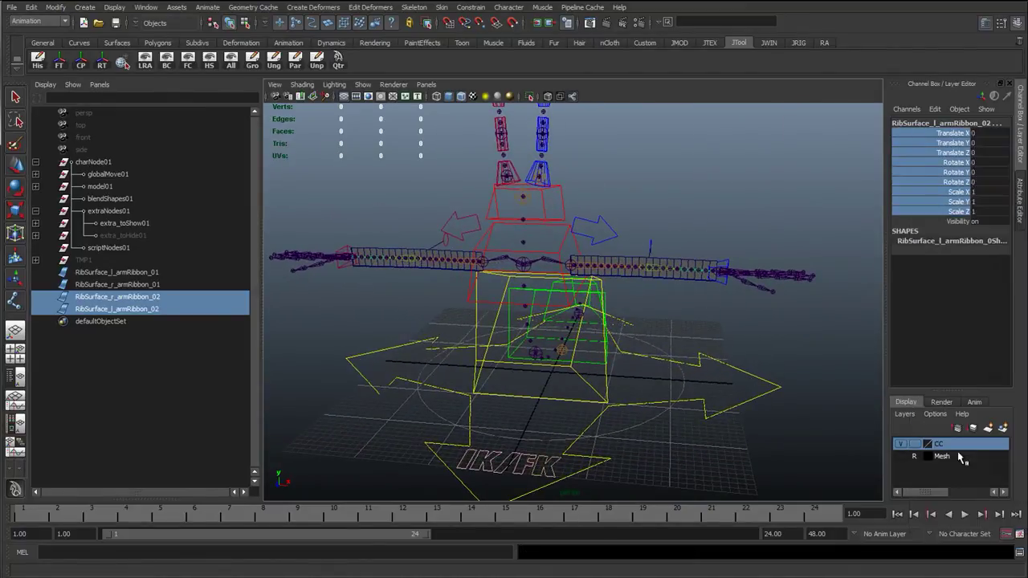
{"action": "left_click", "coordinate": [941, 451]}
Move the duplicated ribbons straight down below the character with grid snapping, to Translate Y -33.079, using the front view.
{"action": "key", "text": "w"}
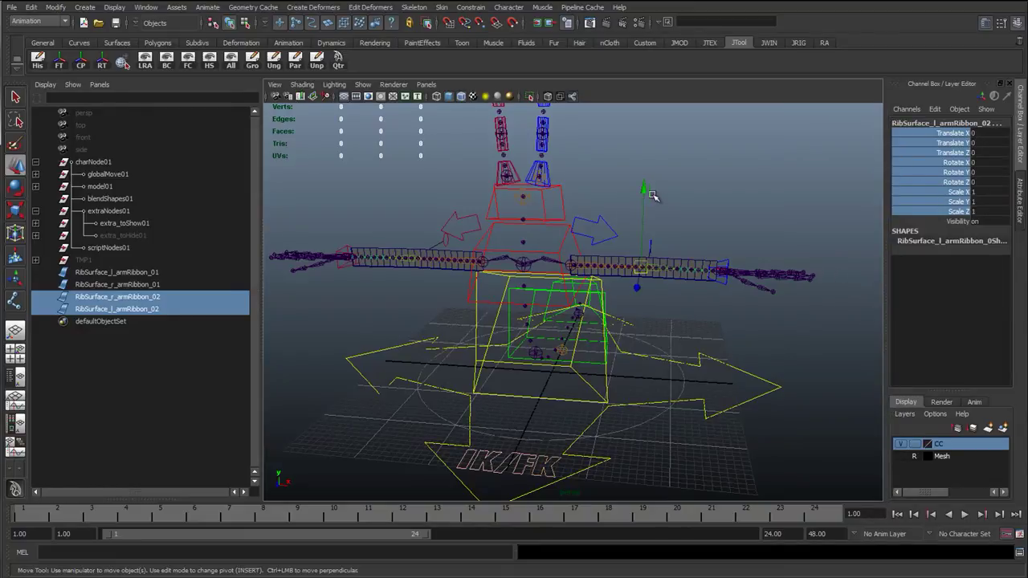
{"action": "left_click_drag", "start_coordinate": [650, 191], "coordinate": [647, 412]}
{"action": "key", "text": "space"}
{"action": "left_click_drag", "start_coordinate": [648, 263], "coordinate": [648, 287]}
{"action": "scroll", "coordinate": [502, 330], "scroll_direction": "down", "scroll_amount": 6}
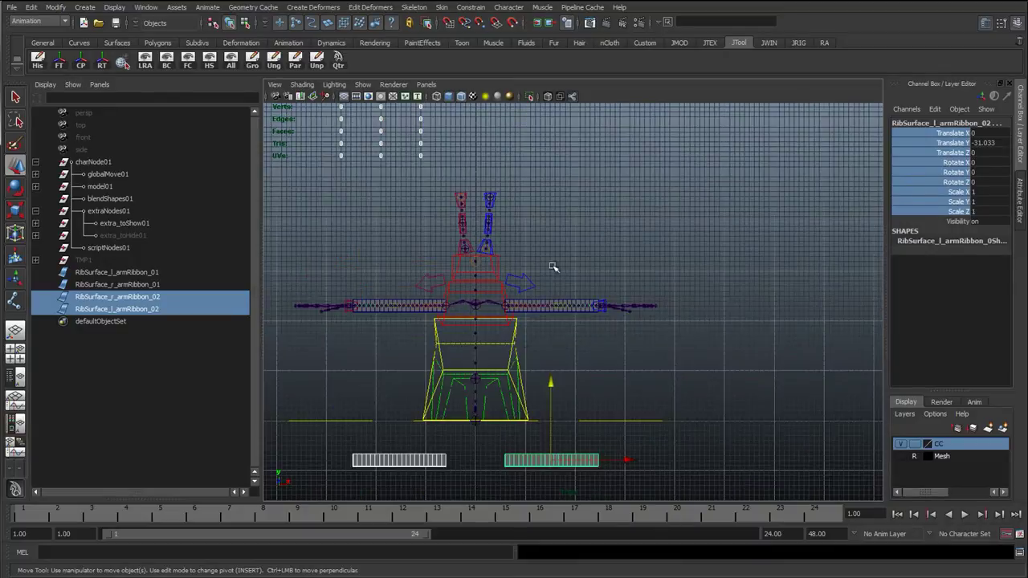
{"action": "scroll", "coordinate": [541, 375], "scroll_direction": "up", "scroll_amount": 2}
{"action": "middle_click_drag", "start_coordinate": [541, 375], "coordinate": [569, 290], "text": "alt"}
{"action": "key", "text": "x"}
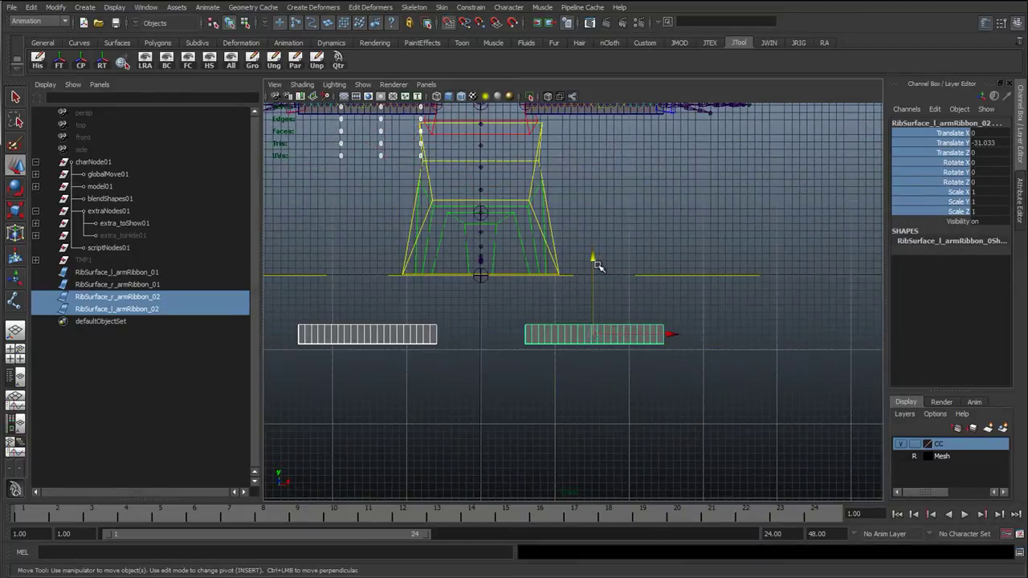
{"action": "left_click_drag", "start_coordinate": [592, 261], "coordinate": [601, 351]}
{"action": "scroll", "coordinate": [543, 344], "scroll_direction": "down", "scroll_amount": 2}
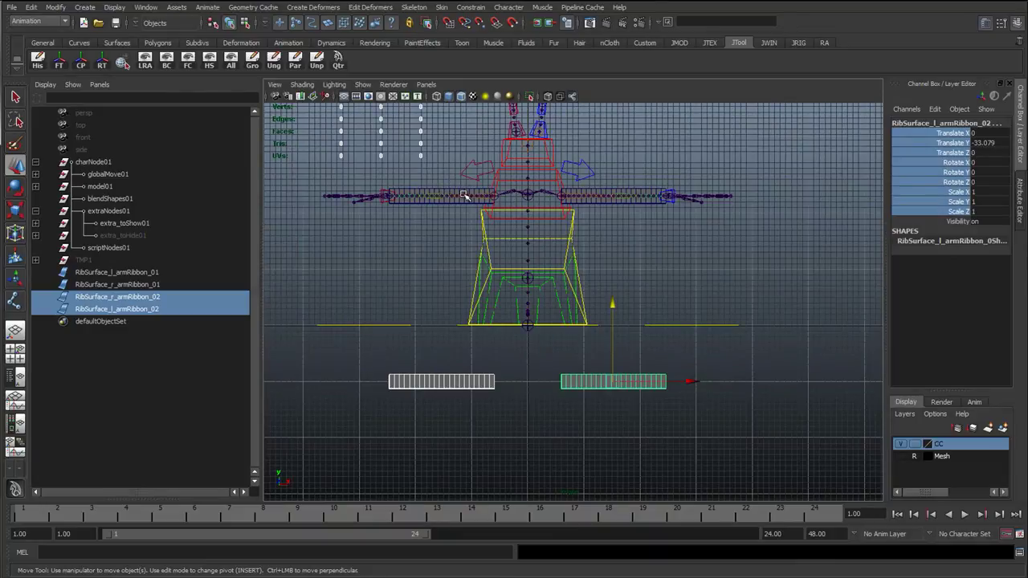
Duplicate the lowered ribbon pair and move the new copies down to Translate Y -43.079.
{"action": "middle_click_drag", "start_coordinate": [500, 257], "coordinate": [476, 284], "text": "alt"}
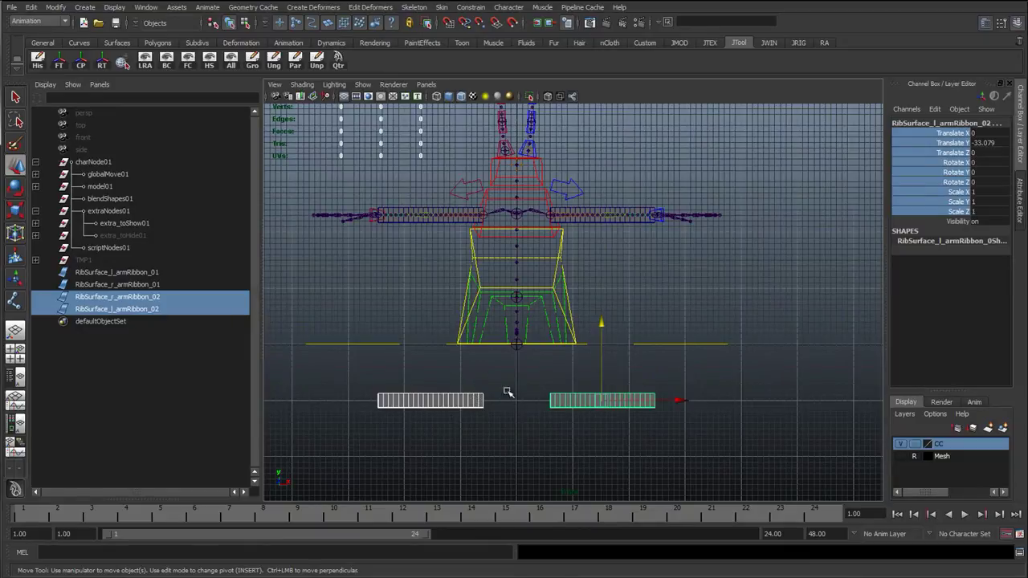
{"action": "middle_click_drag", "start_coordinate": [454, 353], "coordinate": [457, 299], "text": "alt"}
{"action": "key", "text": "ctrl+d"}
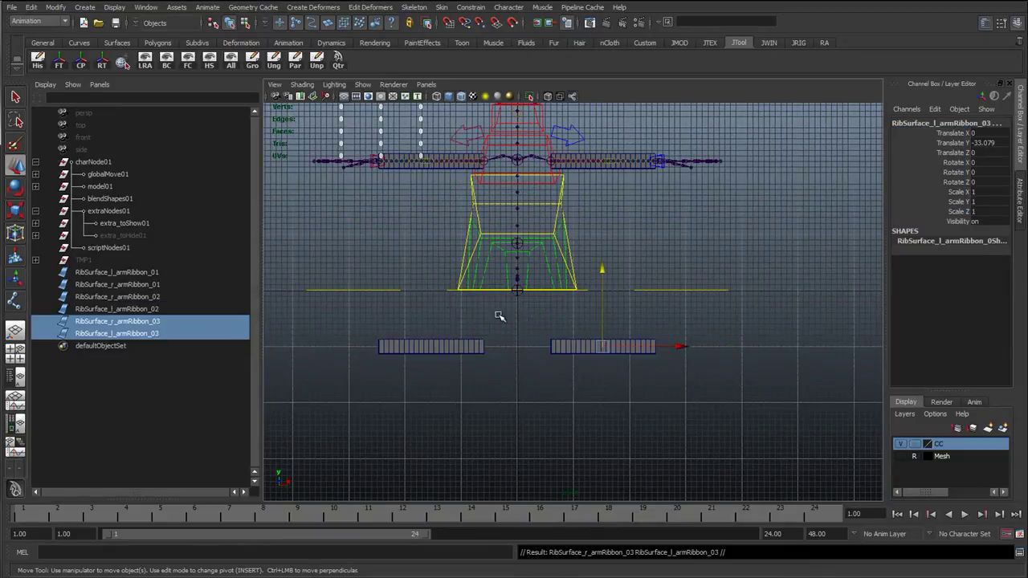
{"action": "left_click_drag", "start_coordinate": [608, 276], "coordinate": [602, 401]}
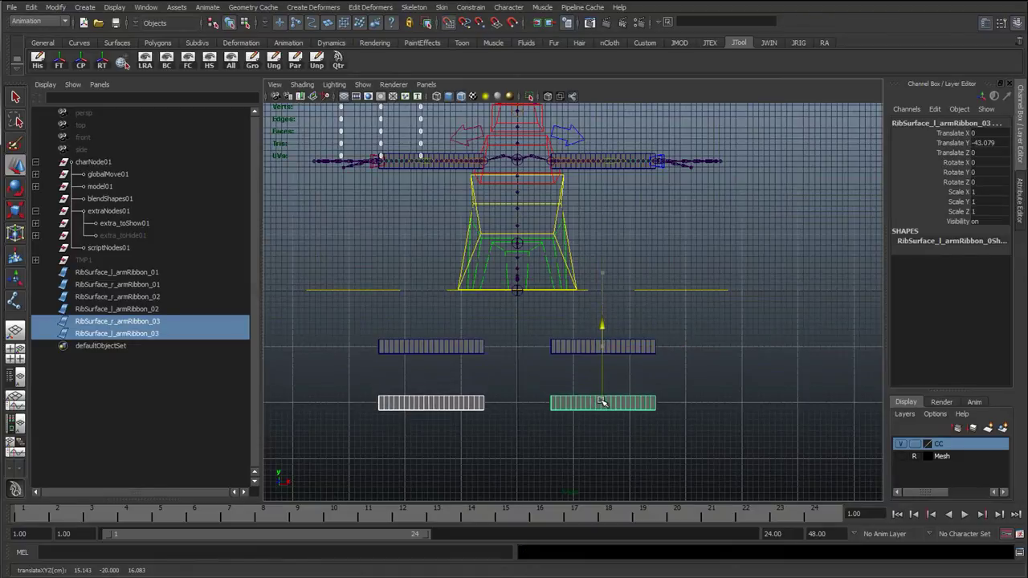
{"action": "left_click", "coordinate": [468, 388]}
Parent the four duplicated ribbon surfaces under the blendShapes01 group and expand the group.
{"action": "middle_click_drag", "start_coordinate": [468, 387], "coordinate": [499, 335], "text": "alt"}
{"action": "scroll", "coordinate": [469, 382], "scroll_direction": "up", "scroll_amount": 2}
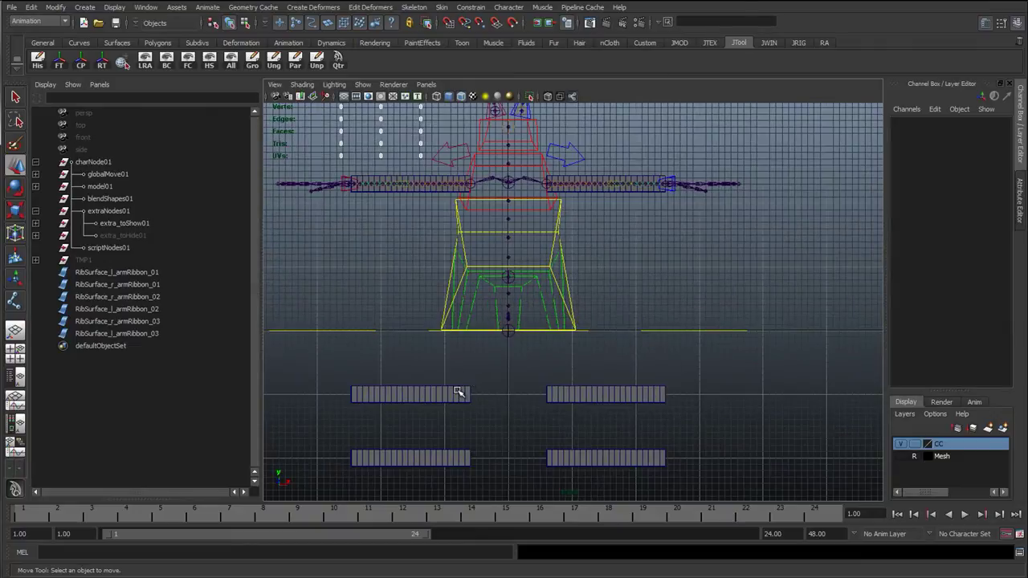
{"action": "middle_click_drag", "start_coordinate": [459, 395], "coordinate": [480, 318], "text": "alt"}
{"action": "left_click_drag", "start_coordinate": [649, 413], "coordinate": [386, 293]}
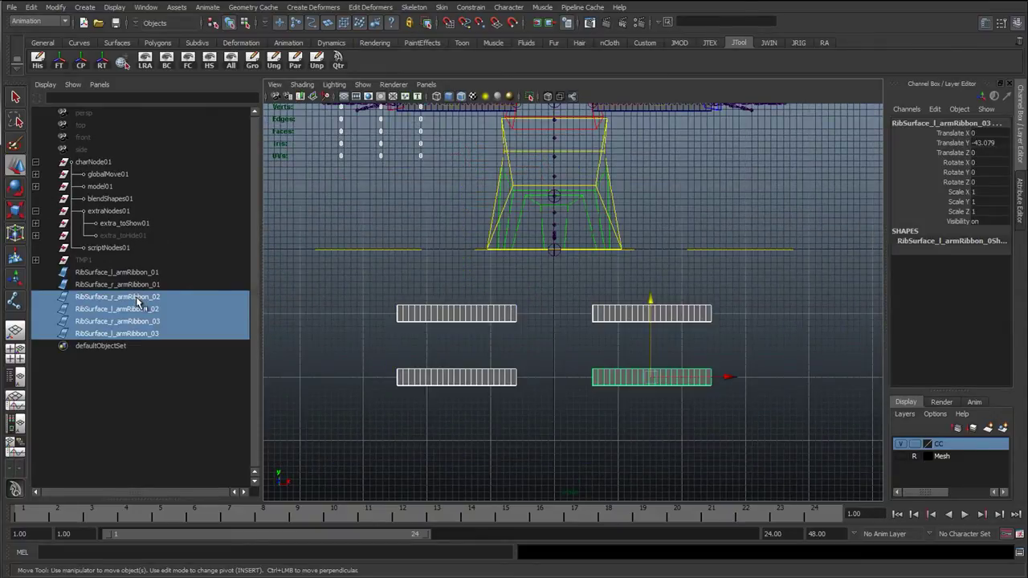
{"action": "middle_click_drag", "start_coordinate": [138, 301], "coordinate": [127, 201]}
{"action": "left_click", "coordinate": [121, 201]}
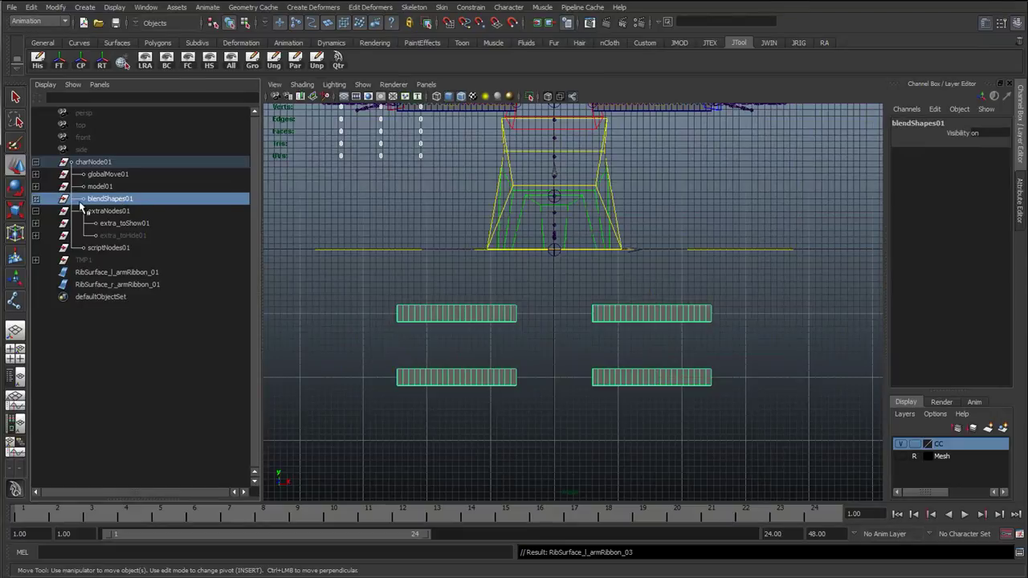
{"action": "left_click", "coordinate": [35, 199]}
Rename the first pair of ribbon copies as RibSurface_r_armRibbon_sine_01 and RibSurface_l_armRibbon_sine_01.
{"action": "left_click", "coordinate": [145, 211]}
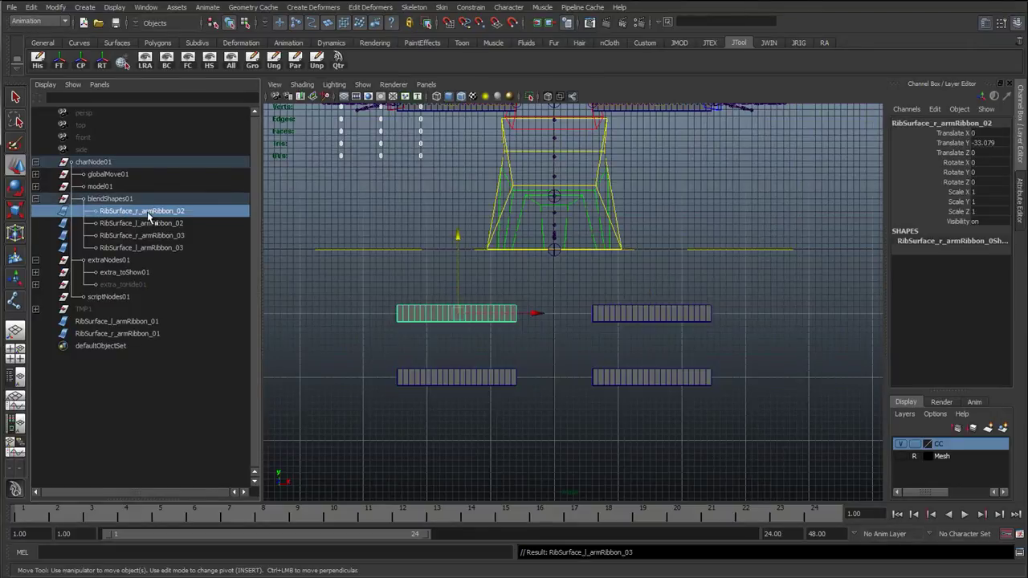
{"action": "double_click", "coordinate": [125, 212]}
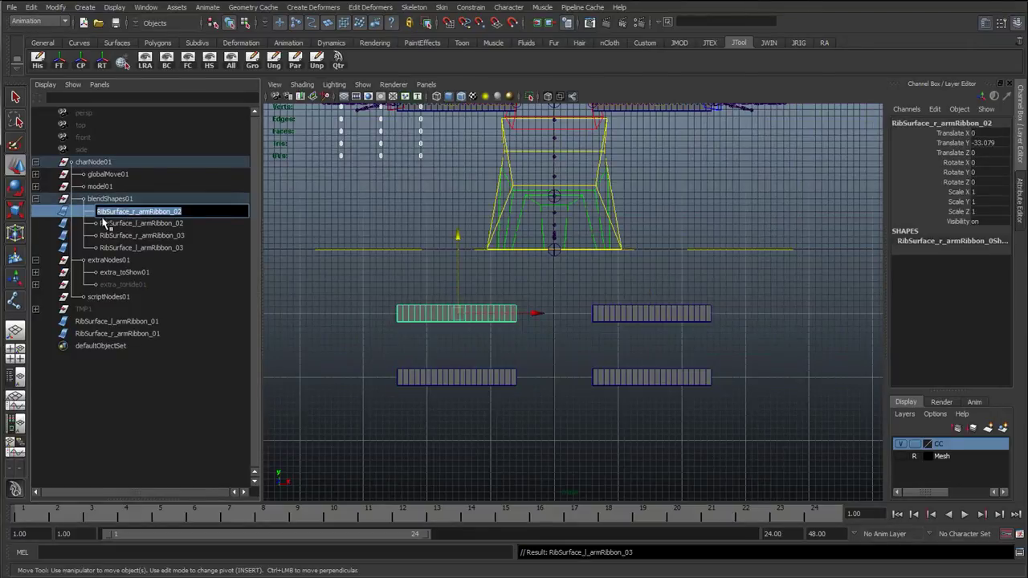
{"action": "left_click_drag", "start_coordinate": [128, 210], "coordinate": [107, 211]}
{"action": "left_click", "coordinate": [134, 212]}
{"action": "key", "text": "BackSpace"}
{"action": "type", "text": "line_01"}
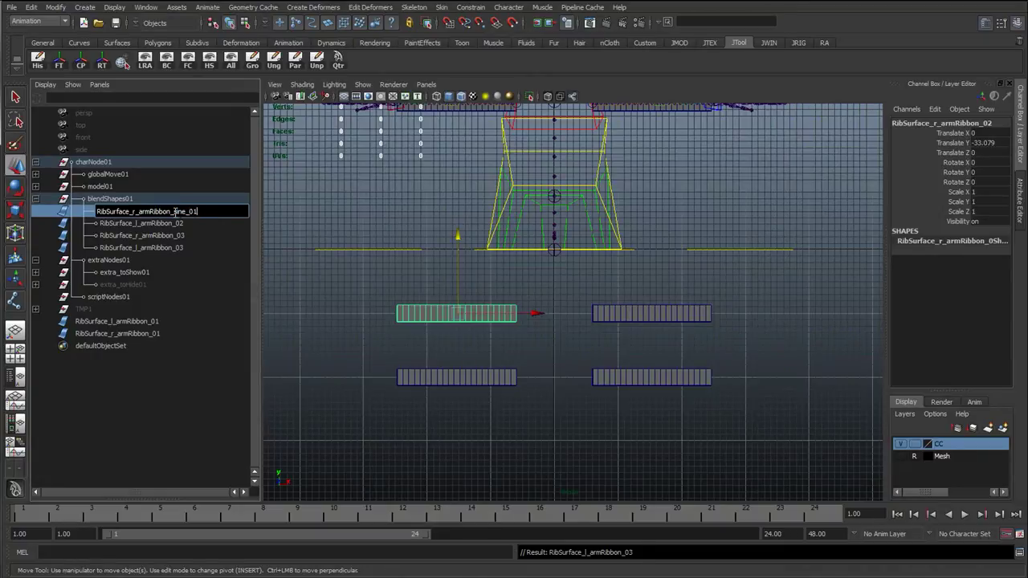
{"action": "key", "text": "Return"}
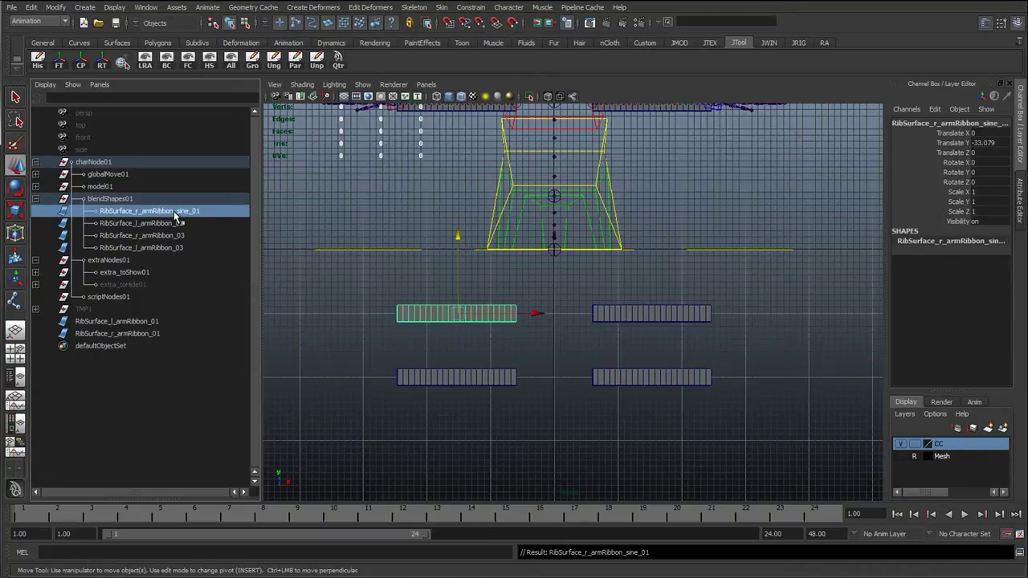
{"action": "double_click", "coordinate": [193, 222]}
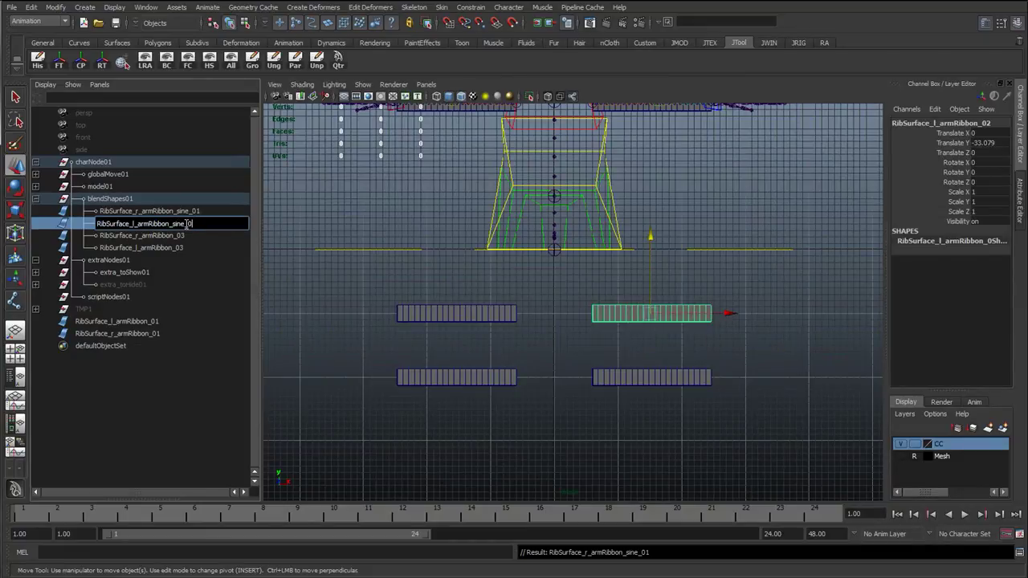
{"action": "key", "text": "Return"}
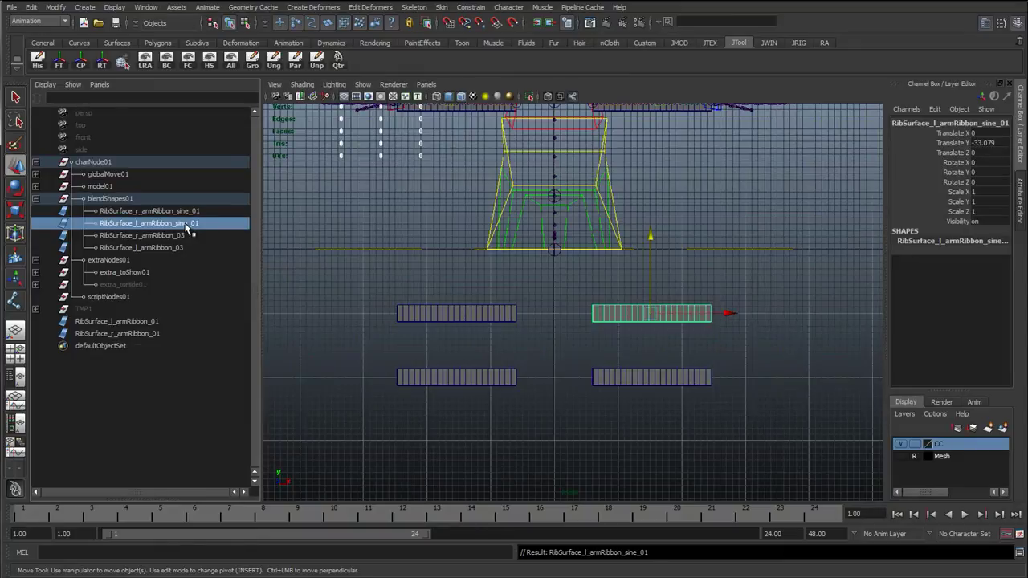
Rename the lower pair of ribbon copies as RibSurface_r_armRibbon_joint_01 and RibSurface_l_armRibbon_joint_01.
{"action": "double_click", "coordinate": [185, 236]}
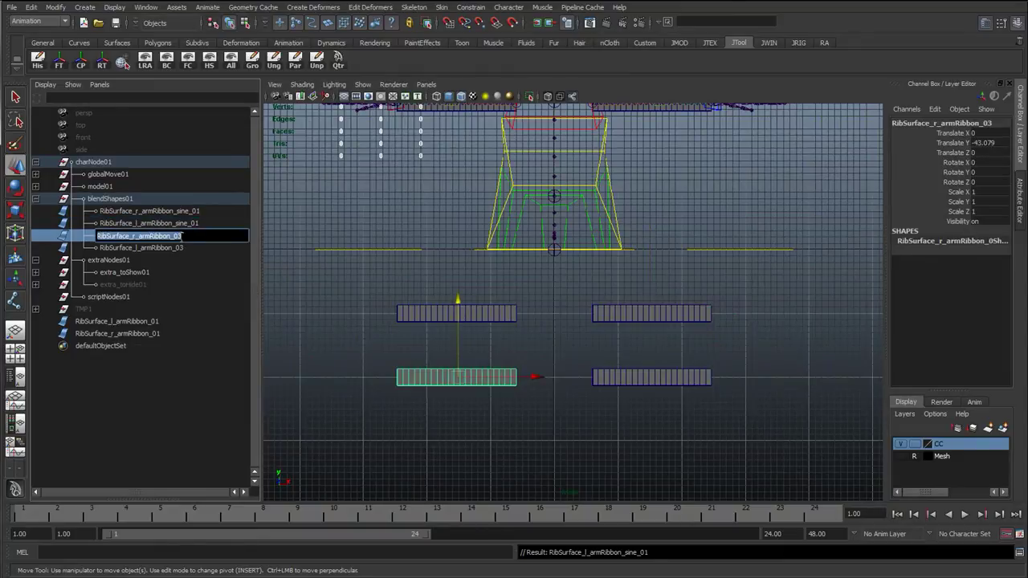
{"action": "left_click_drag", "start_coordinate": [173, 236], "coordinate": [209, 236]}
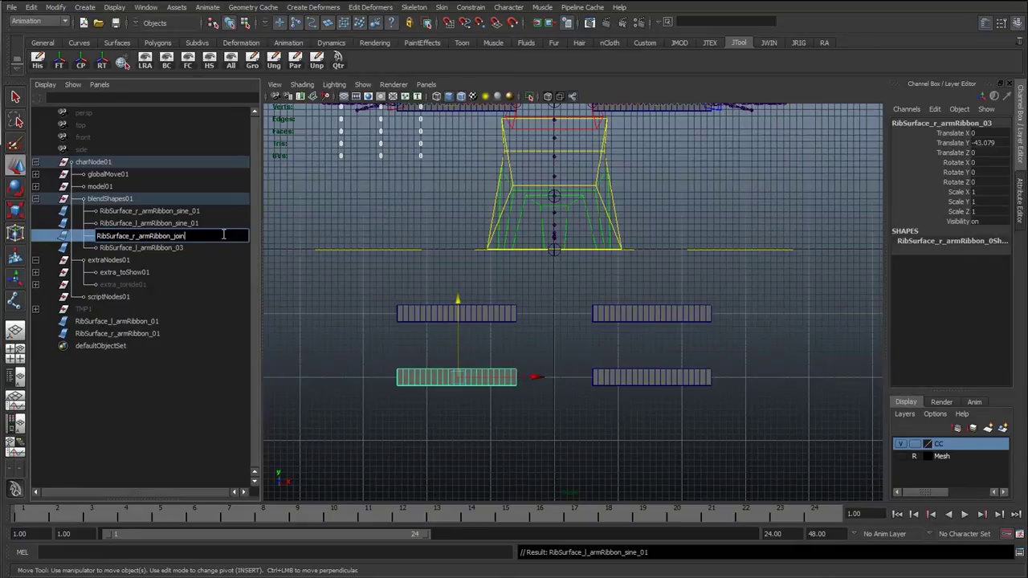
{"action": "key", "text": "Return"}
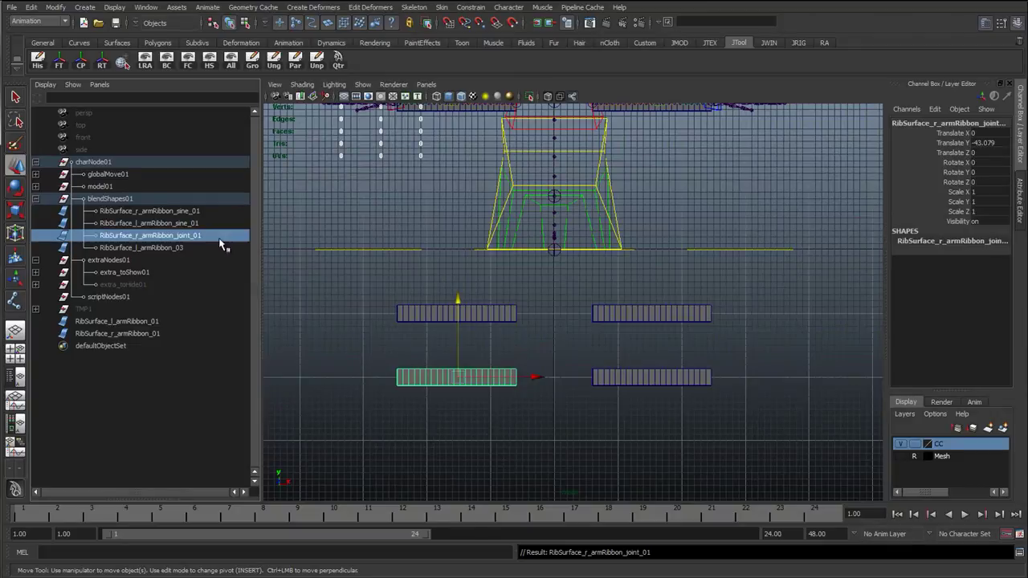
{"action": "double_click", "coordinate": [193, 249]}
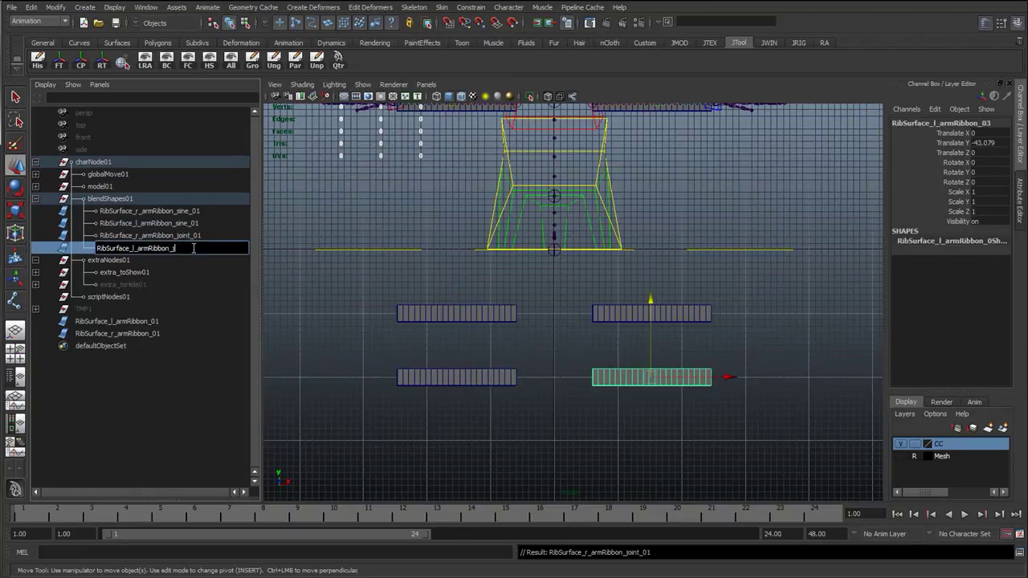
{"action": "key", "text": "Return"}
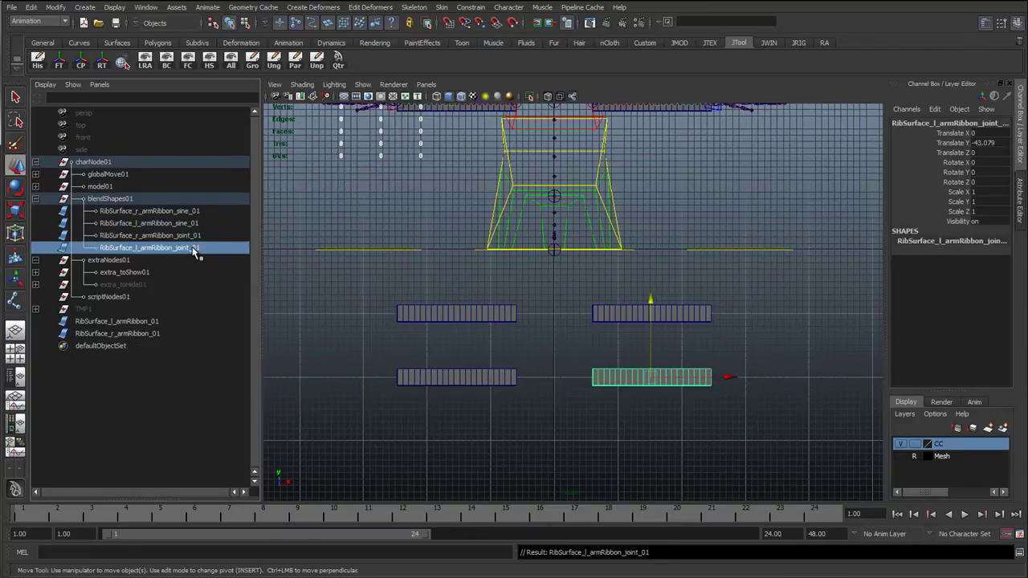
Move the joint ribbon pair straight down to Translate Y -53.079 with grid snapping and place a duplicate pair at Translate Y -43.079.
{"action": "left_click", "coordinate": [503, 315]}
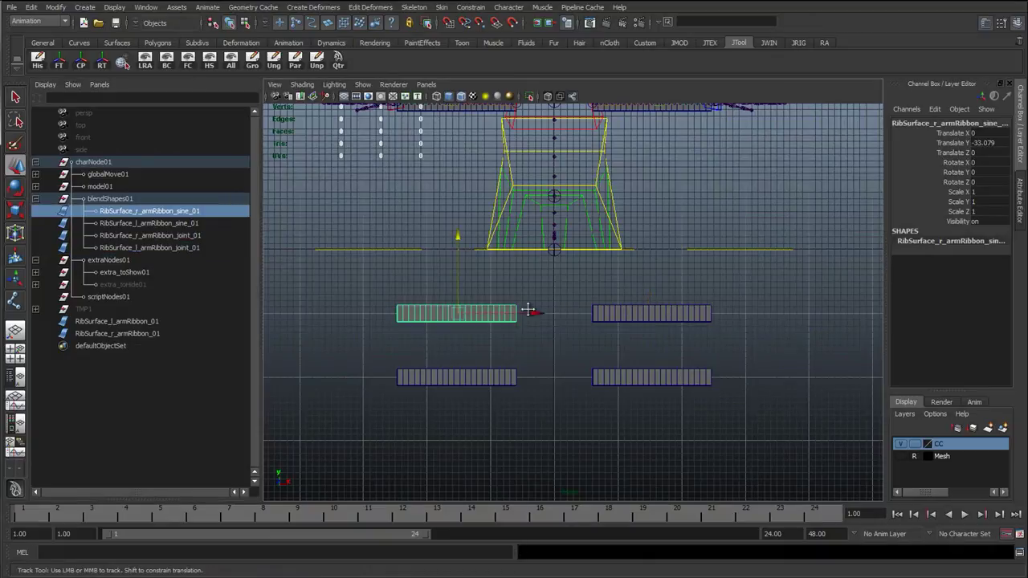
{"action": "middle_click_drag", "start_coordinate": [530, 314], "coordinate": [488, 333], "text": "alt"}
{"action": "left_click", "coordinate": [589, 337], "text": "shift"}
{"action": "middle_click_drag", "start_coordinate": [475, 207], "coordinate": [481, 240], "text": "alt"}
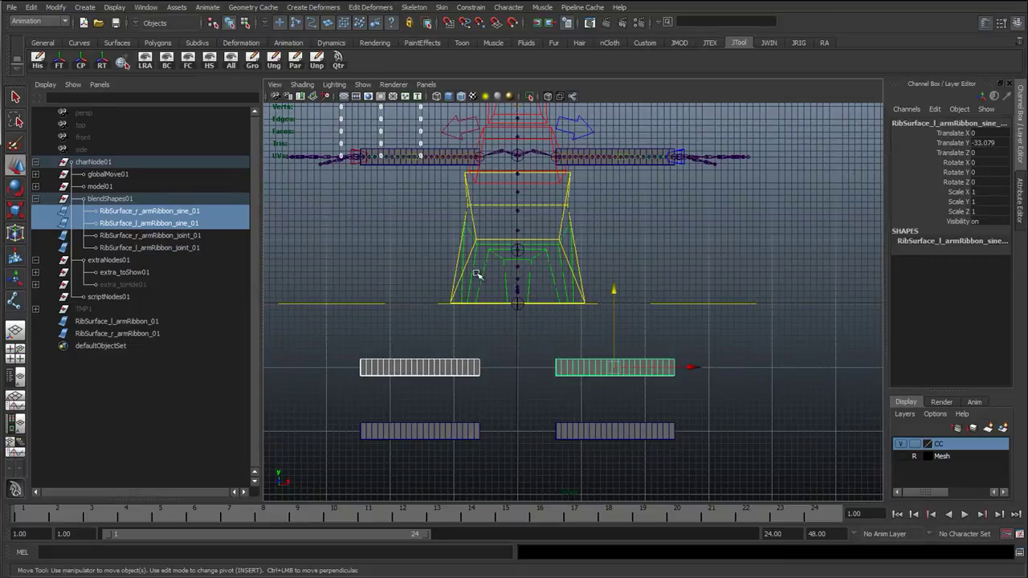
{"action": "middle_click_drag", "start_coordinate": [493, 427], "coordinate": [461, 310], "text": "alt"}
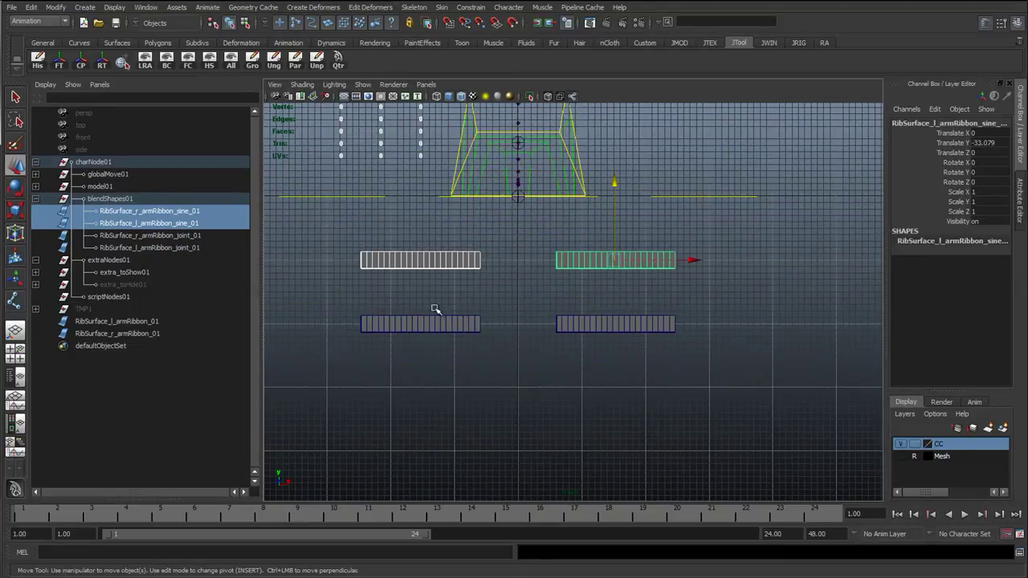
{"action": "left_click_drag", "start_coordinate": [468, 315], "coordinate": [583, 332]}
{"action": "middle_click_drag", "start_coordinate": [560, 313], "coordinate": [535, 287], "text": "alt"}
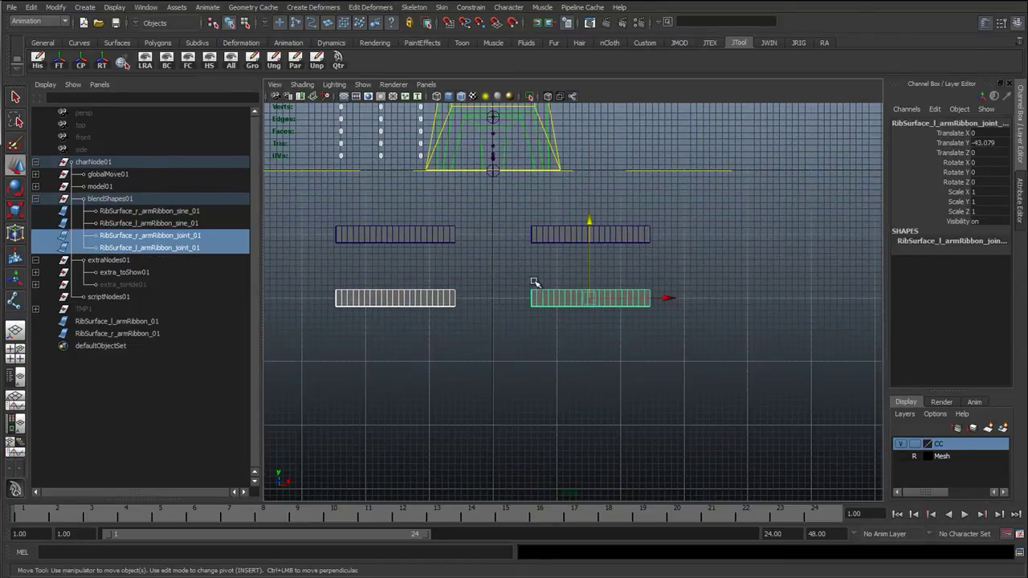
{"action": "key", "text": "x"}
{"action": "left_click_drag", "start_coordinate": [590, 222], "coordinate": [591, 298]}
{"action": "key", "text": "ctrl+d"}
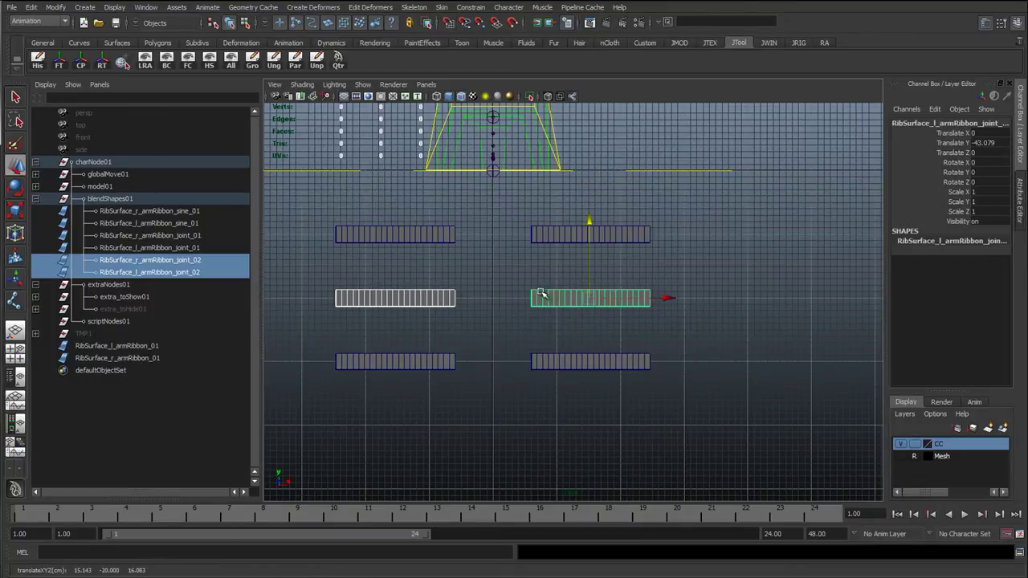
{"action": "scroll", "coordinate": [420, 315], "scroll_direction": "up", "scroll_amount": 2}
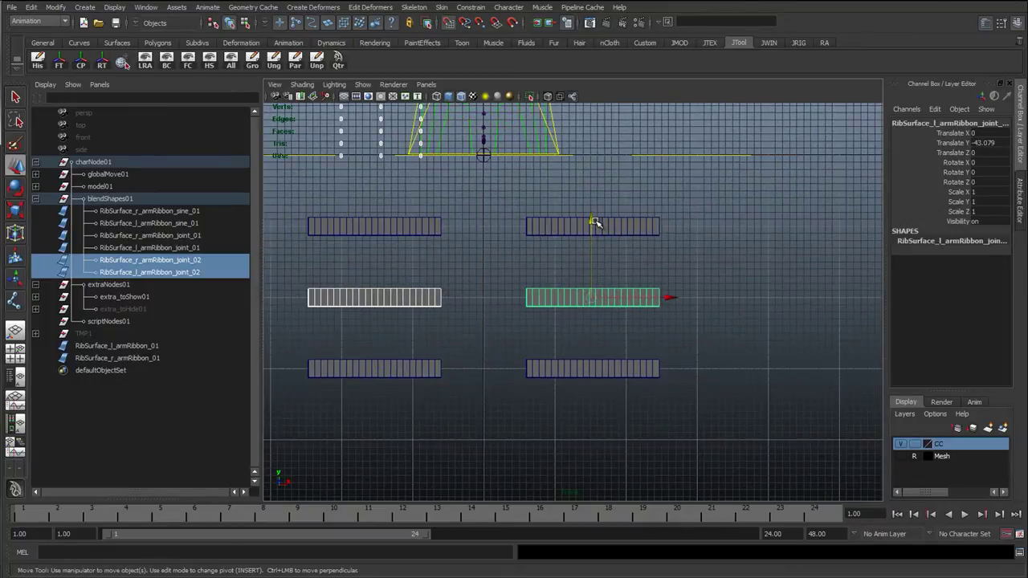
Rename the new duplicate pair as RibSurface_r_armRibbon_twist_01 and RibSurface_l_armRibbon_twist_01.
{"action": "double_click", "coordinate": [187, 260]}
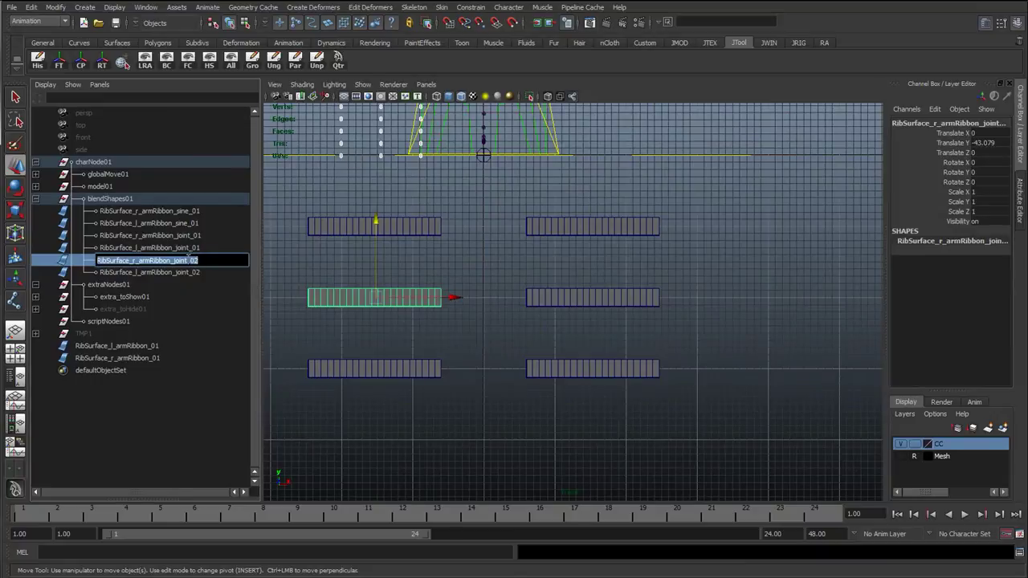
{"action": "left_click_drag", "start_coordinate": [174, 261], "coordinate": [188, 261]}
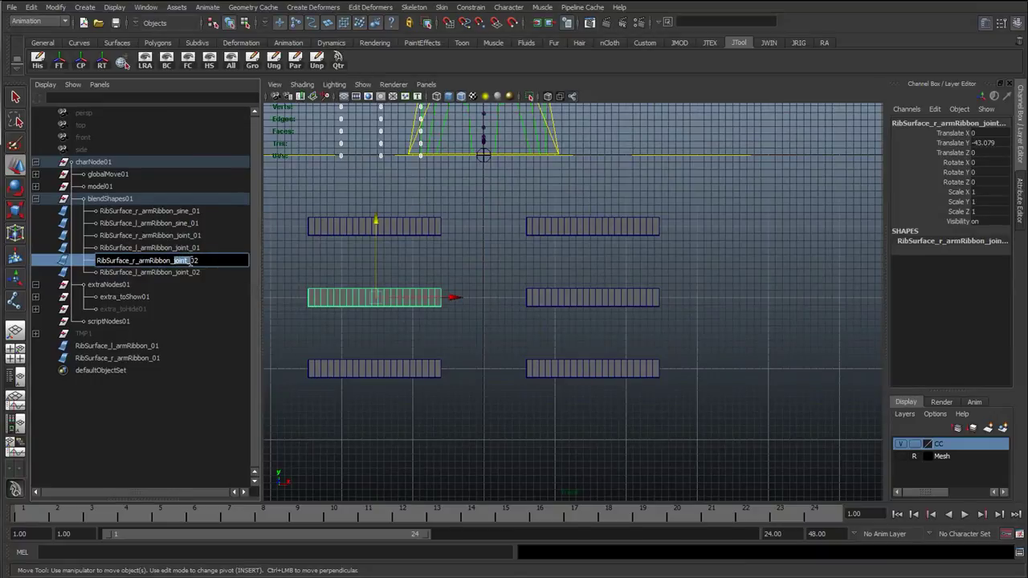
{"action": "type", "text": "twis"}
{"action": "key", "text": "Return"}
{"action": "double_click", "coordinate": [194, 273]}
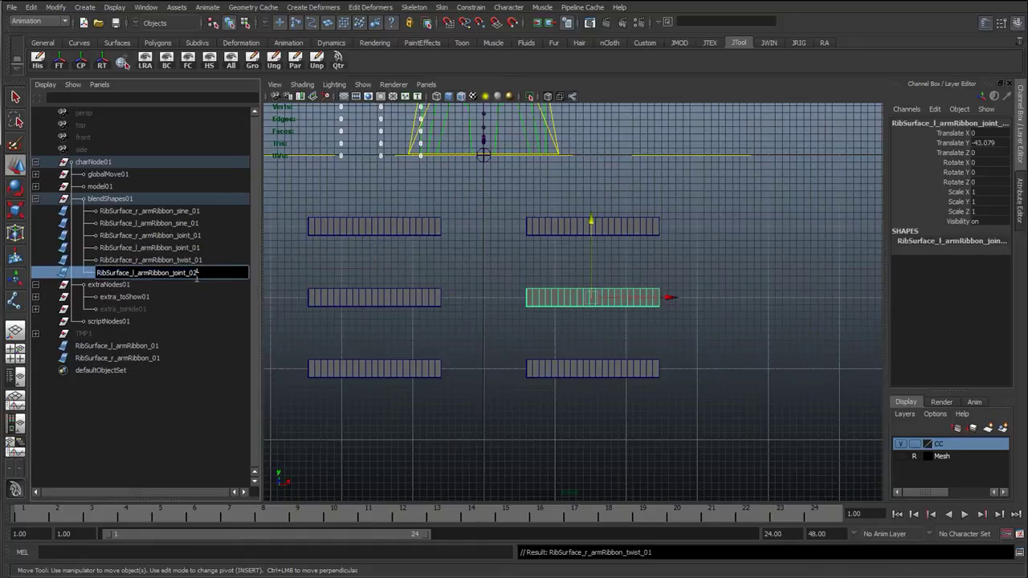
{"action": "type", "text": "twis"}
{"action": "key", "text": "Return"}
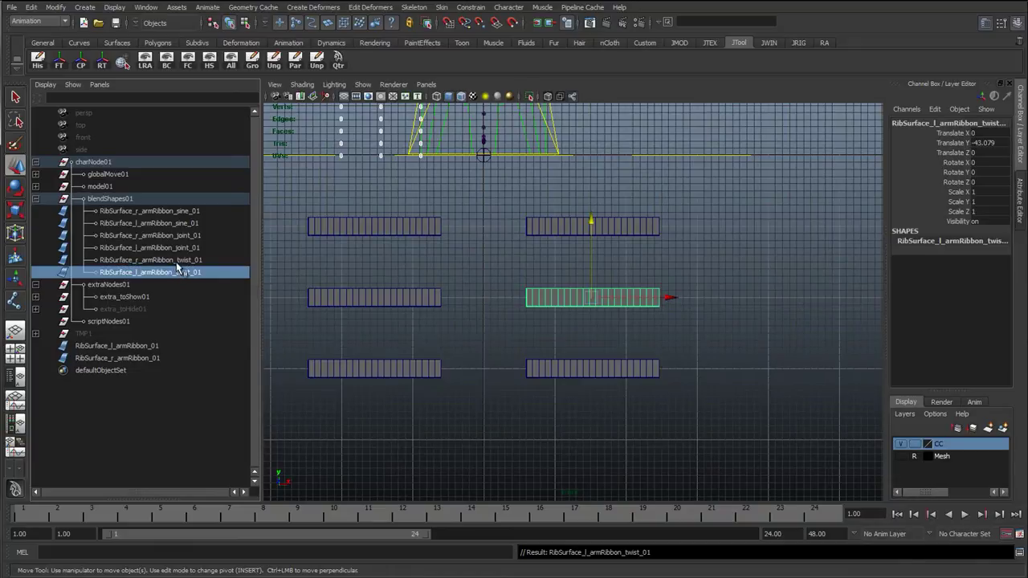
Reorder the blendShapes01 group so the joint ribbon pair sits below the twist pair, and clear the selection.
{"action": "left_click_drag", "start_coordinate": [169, 211], "coordinate": [193, 248]}
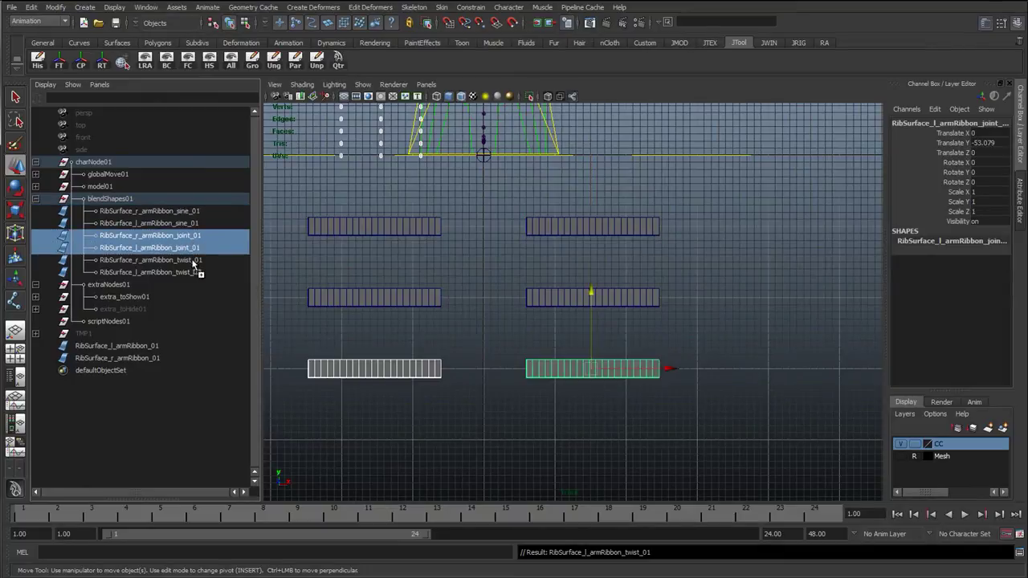
{"action": "middle_click_drag", "start_coordinate": [193, 265], "coordinate": [196, 279]}
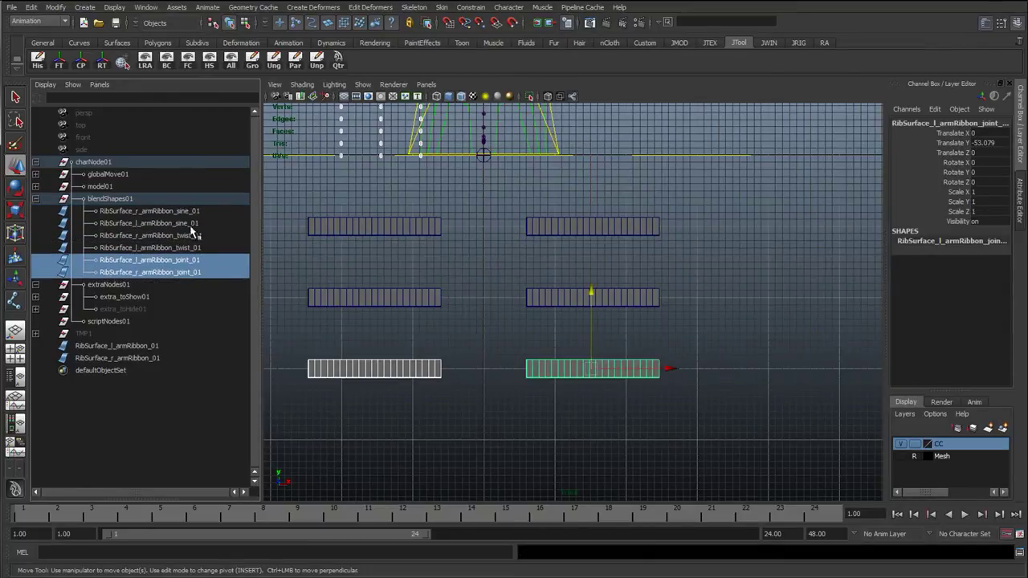
{"action": "left_click_drag", "start_coordinate": [191, 212], "coordinate": [191, 273]}
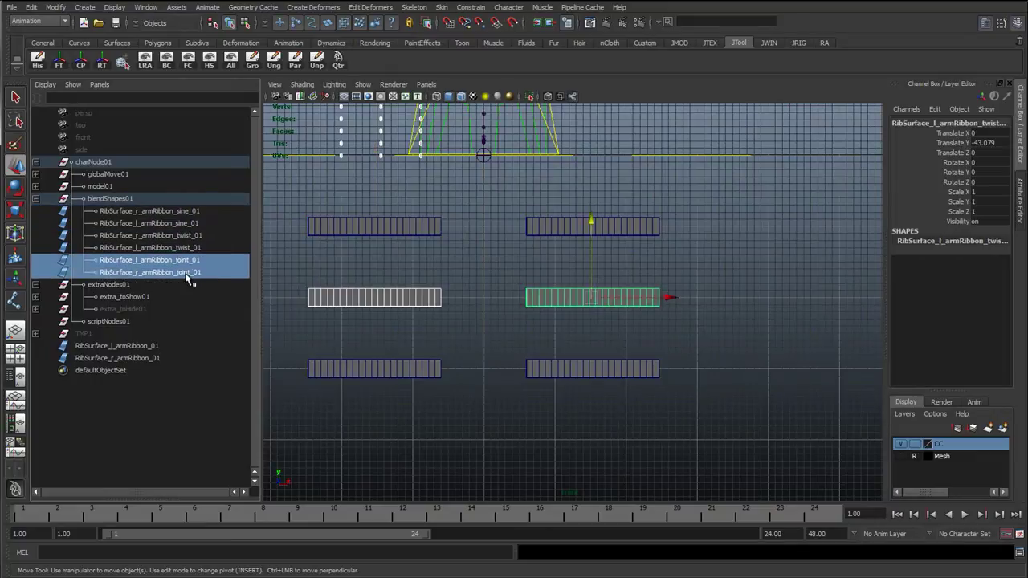
{"action": "left_click", "coordinate": [208, 321]}
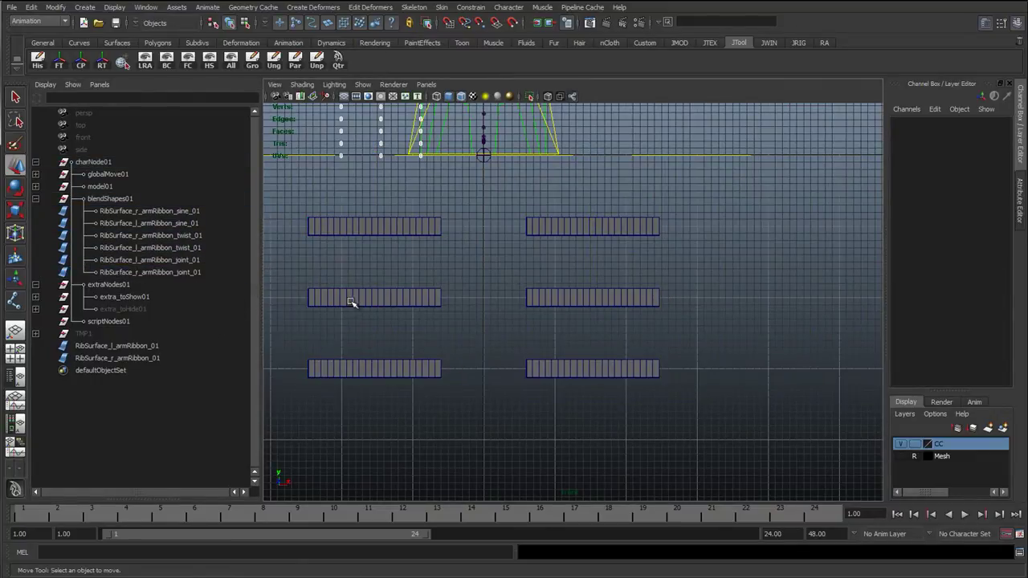
Select the three left-arm ribbon copies and switch from the front view to the perspective view.
{"action": "left_click_drag", "start_coordinate": [404, 210], "coordinate": [572, 377]}
{"action": "left_click", "coordinate": [535, 243]}
{"action": "left_click_drag", "start_coordinate": [561, 216], "coordinate": [564, 414]}
{"action": "middle_click_drag", "start_coordinate": [552, 236], "coordinate": [524, 287], "text": "alt"}
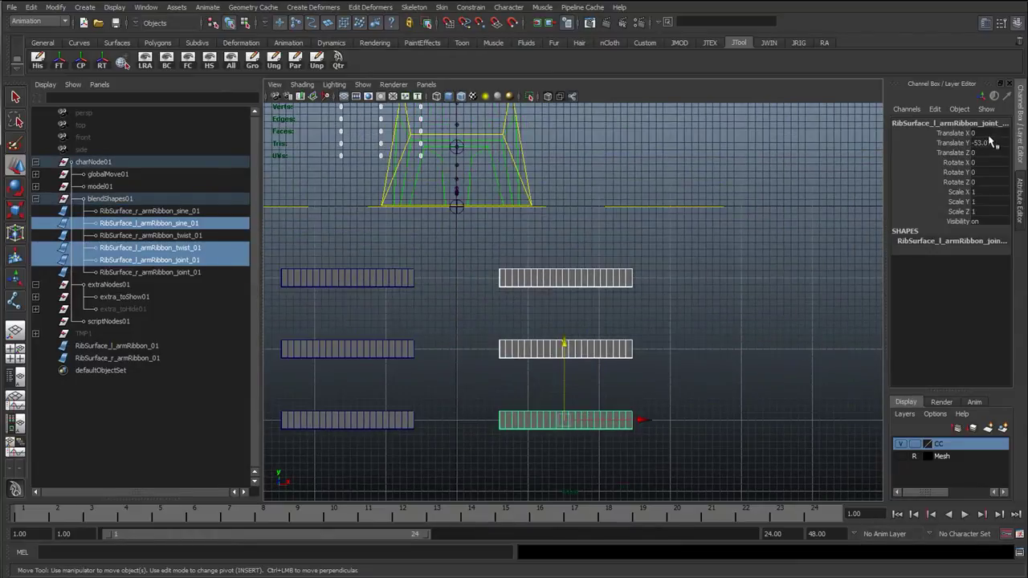
{"action": "middle_click_drag", "start_coordinate": [502, 229], "coordinate": [500, 291], "text": "alt"}
{"action": "key", "text": "space"}
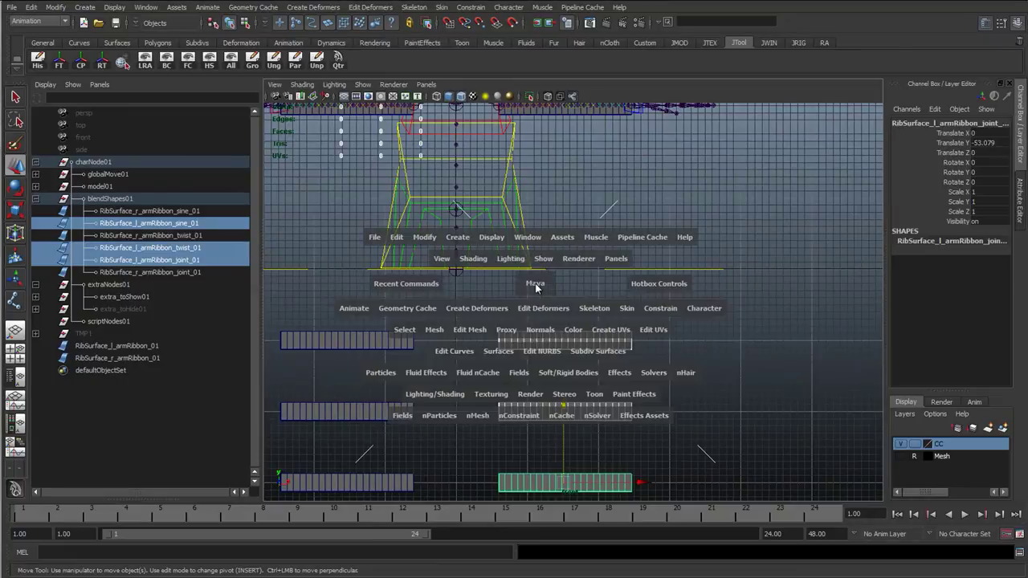
{"action": "left_click_drag", "start_coordinate": [534, 283], "coordinate": [572, 375]}
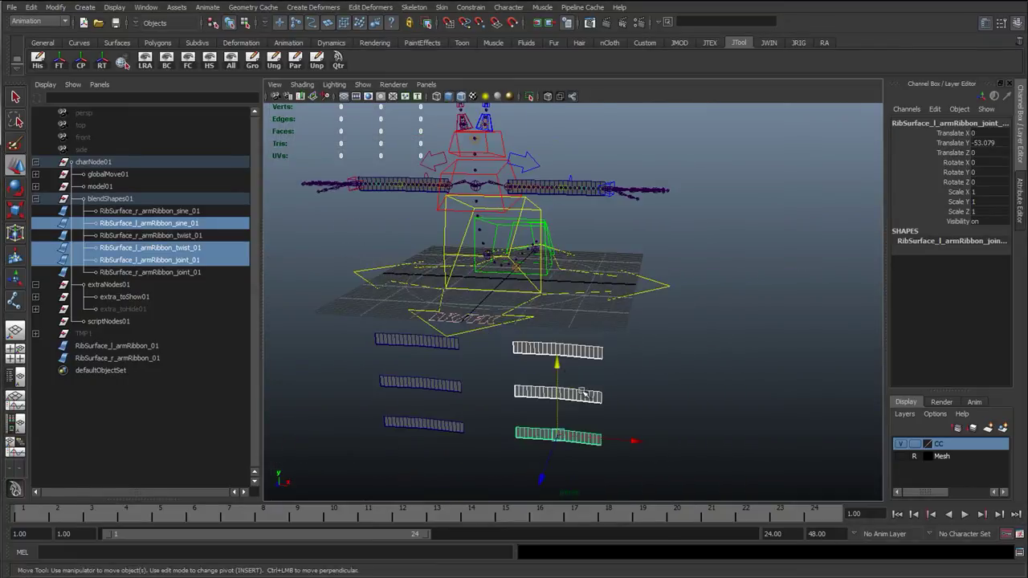
Compare the translate values of the left sine ribbon copy with those of the original left arm ribbon.
{"action": "left_click", "coordinate": [548, 352]}
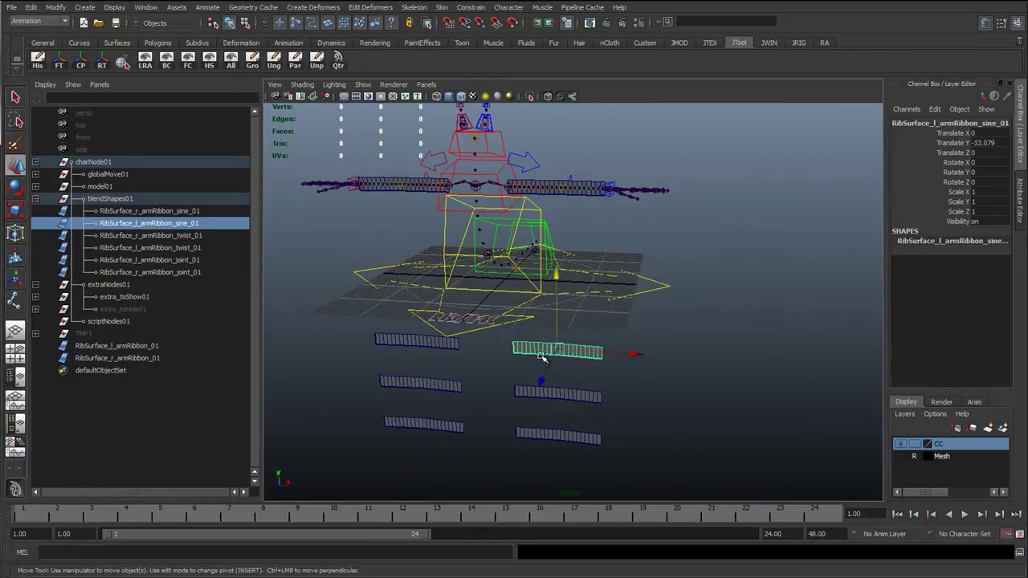
{"action": "scroll", "coordinate": [514, 360], "scroll_direction": "up", "scroll_amount": 2}
{"action": "left_click", "coordinate": [498, 354]}
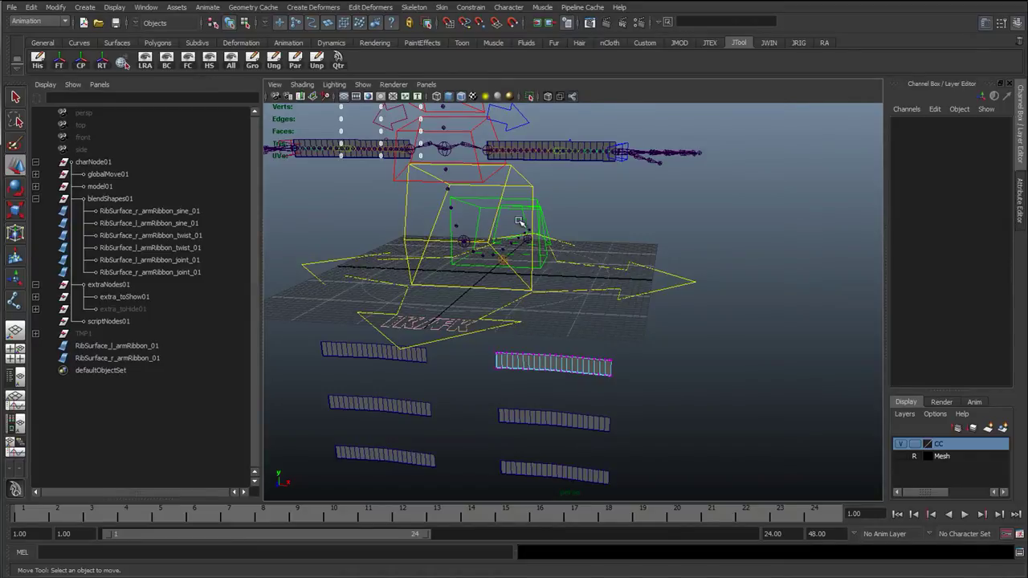
{"action": "left_click", "coordinate": [564, 359]}
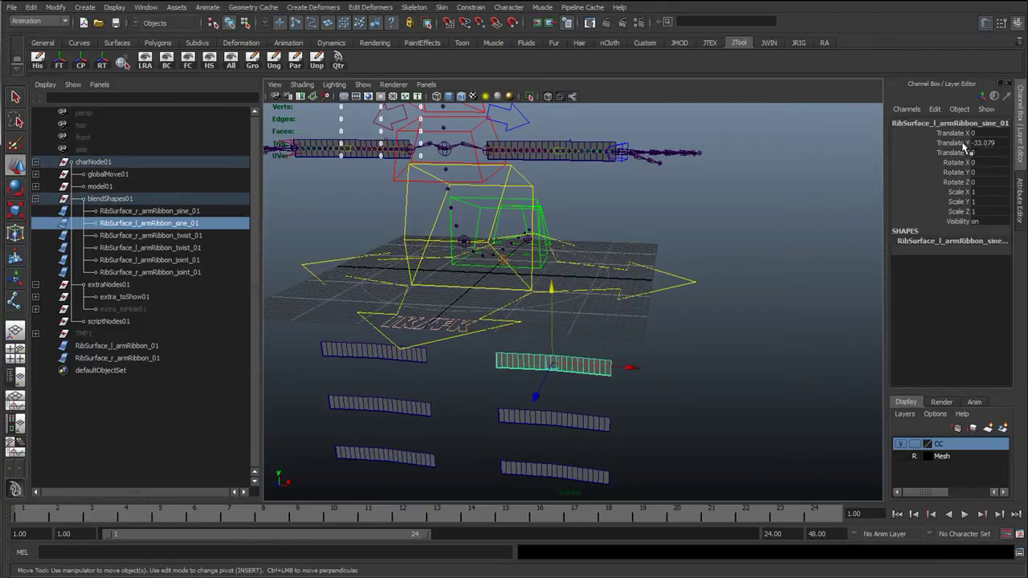
{"action": "left_click_drag", "start_coordinate": [598, 326], "coordinate": [605, 239], "text": "alt"}
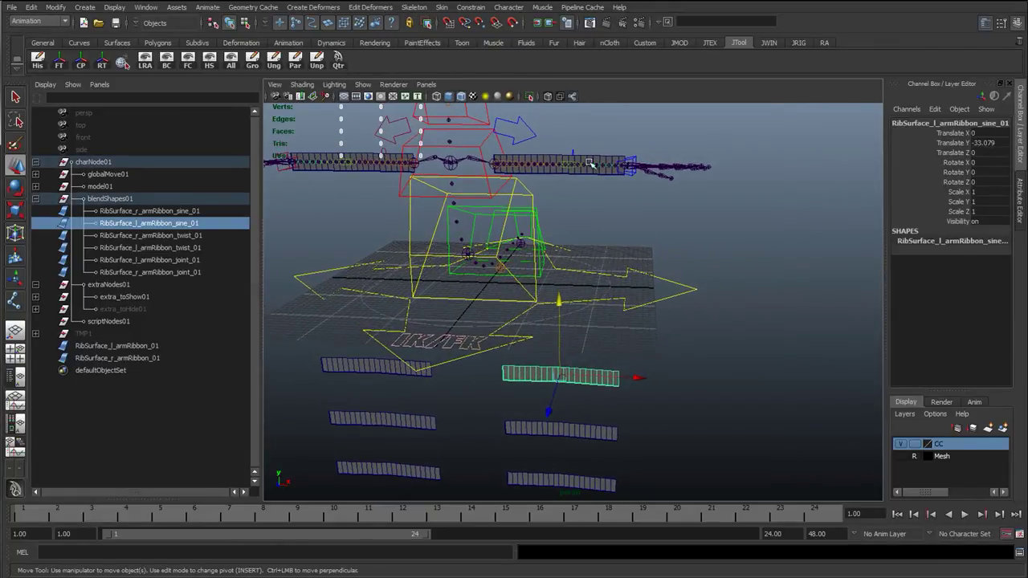
{"action": "left_click", "coordinate": [987, 142]}
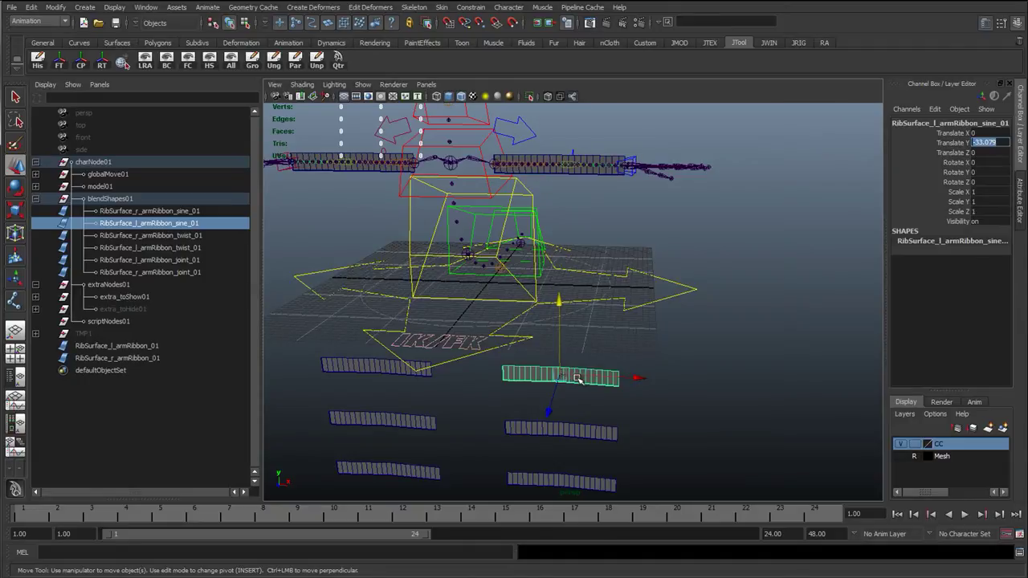
{"action": "left_click", "coordinate": [551, 161]}
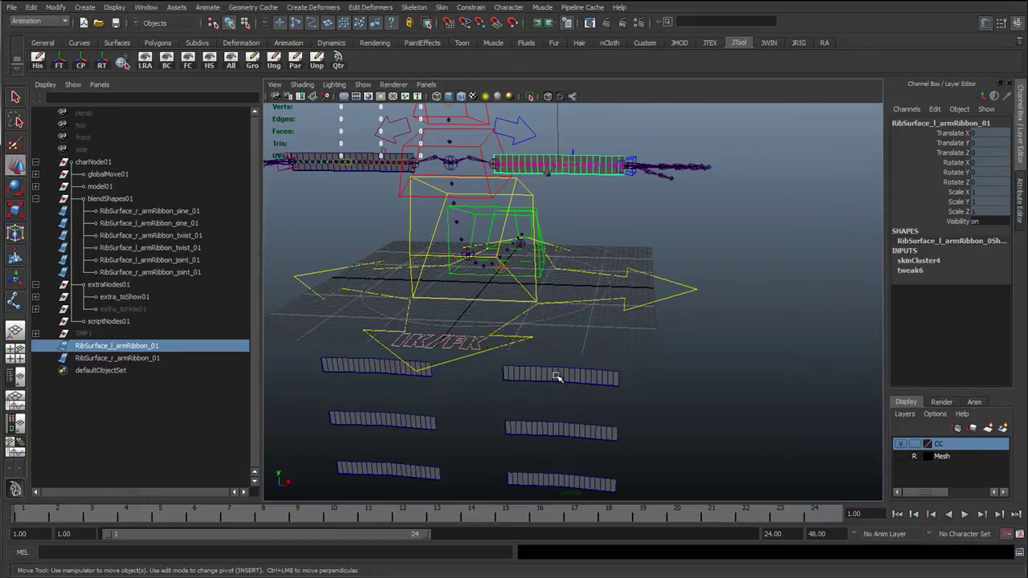
Examine the six ribbon copies and their transform values, together and one by one, in the perspective view.
{"action": "left_click_drag", "start_coordinate": [557, 378], "coordinate": [441, 335], "text": "alt"}
{"action": "left_click_drag", "start_coordinate": [318, 454], "coordinate": [851, 174]}
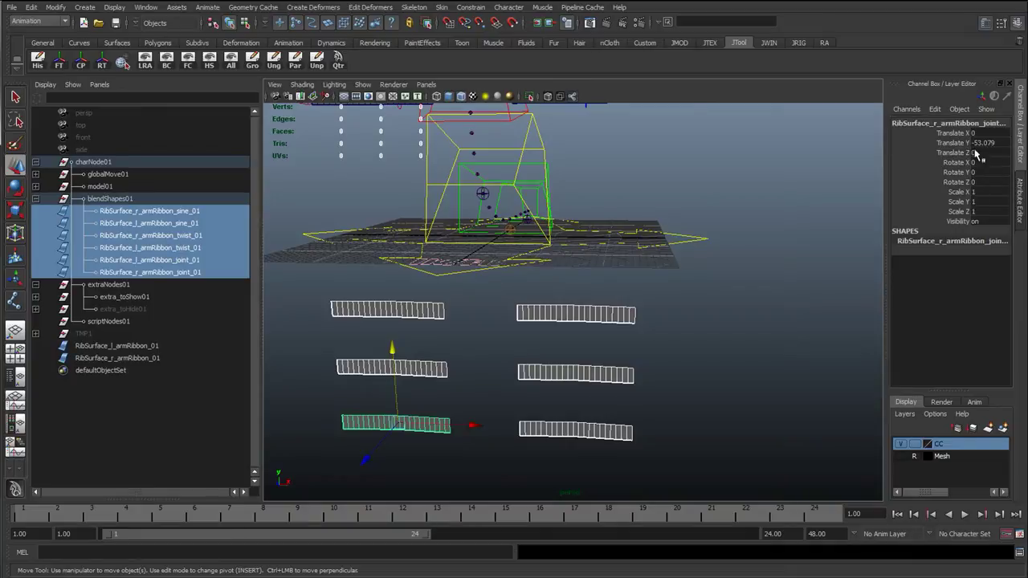
{"action": "left_click_drag", "start_coordinate": [679, 374], "coordinate": [528, 367], "text": "alt"}
{"action": "left_click", "coordinate": [666, 367]}
{"action": "left_click", "coordinate": [444, 314]}
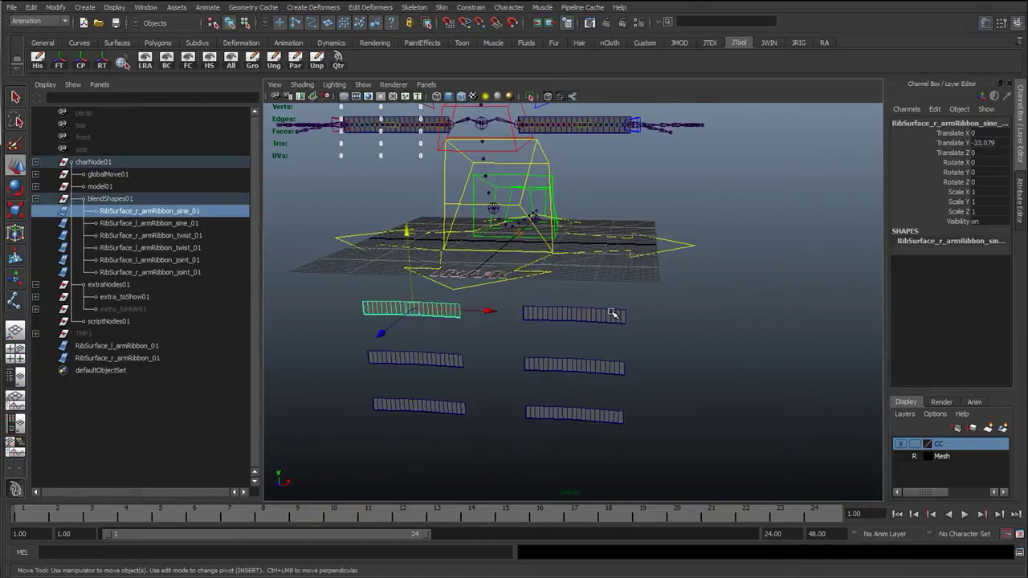
{"action": "left_click", "coordinate": [613, 314]}
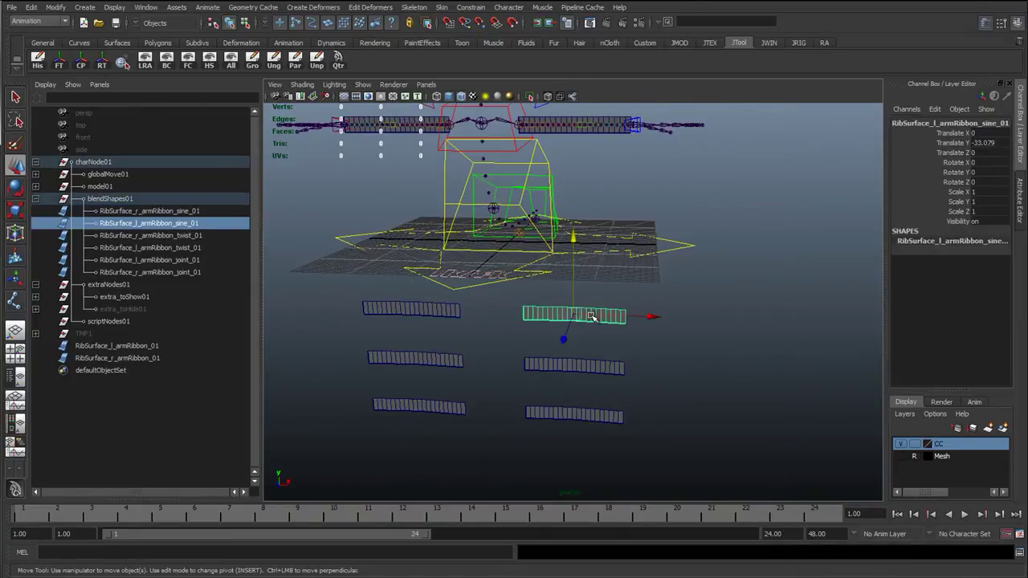
{"action": "left_click", "coordinate": [543, 364]}
{"action": "left_click", "coordinate": [591, 410]}
Select the left sine, twist and joint ribbon copies in that order, adding the original RibSurface_l_armRibbon_01 last.
{"action": "left_click", "coordinate": [587, 318]}
{"action": "left_click", "coordinate": [592, 364], "text": "shift"}
{"action": "left_click", "coordinate": [594, 409], "text": "shift"}
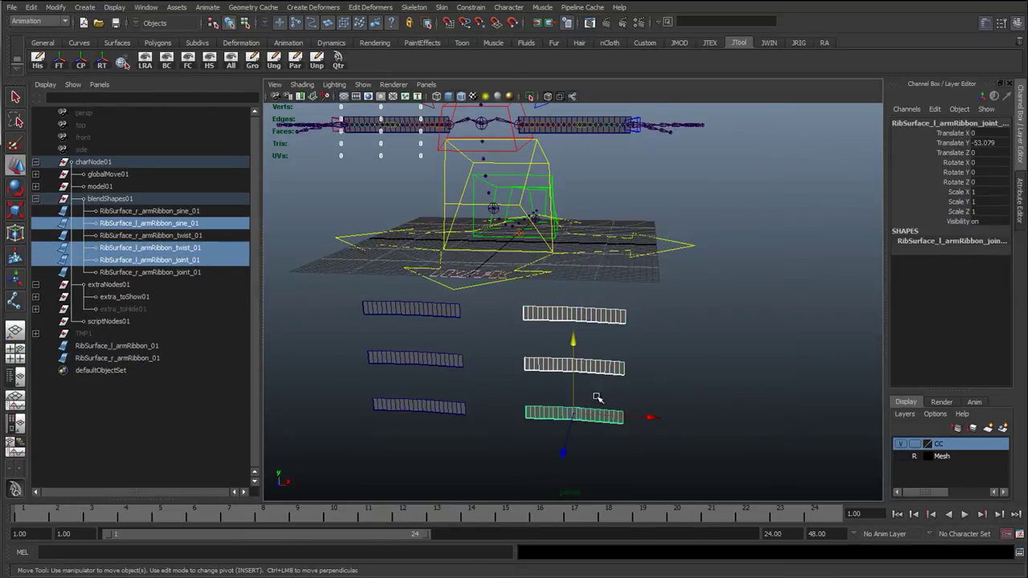
{"action": "left_click", "coordinate": [590, 315]}
{"action": "left_click", "coordinate": [601, 367], "text": "shift"}
{"action": "left_click", "coordinate": [592, 412], "text": "shift"}
{"action": "left_click_drag", "start_coordinate": [599, 406], "coordinate": [636, 387], "text": "alt"}
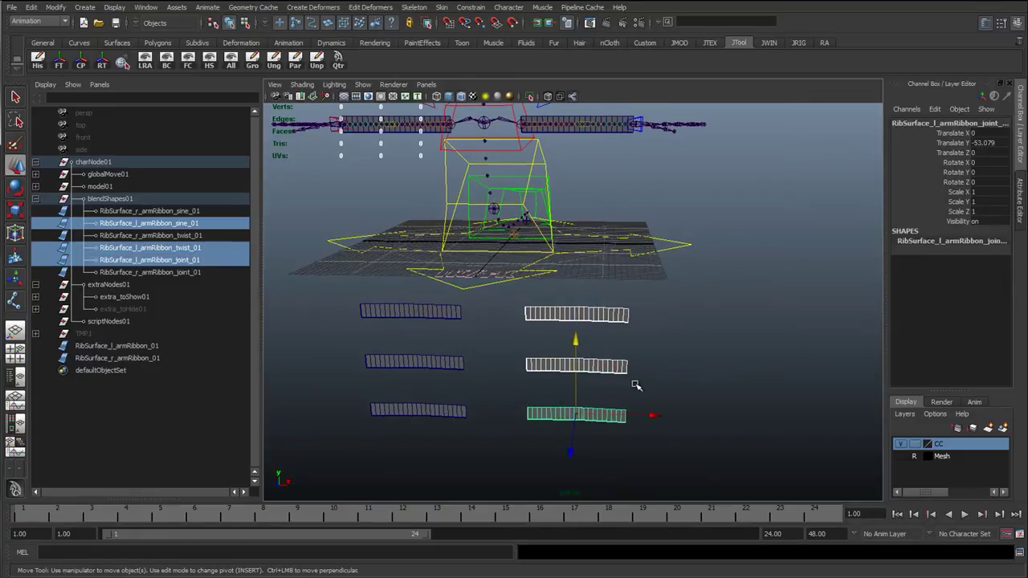
{"action": "left_click_drag", "start_coordinate": [656, 295], "coordinate": [653, 312], "text": "alt"}
{"action": "key", "text": "q"}
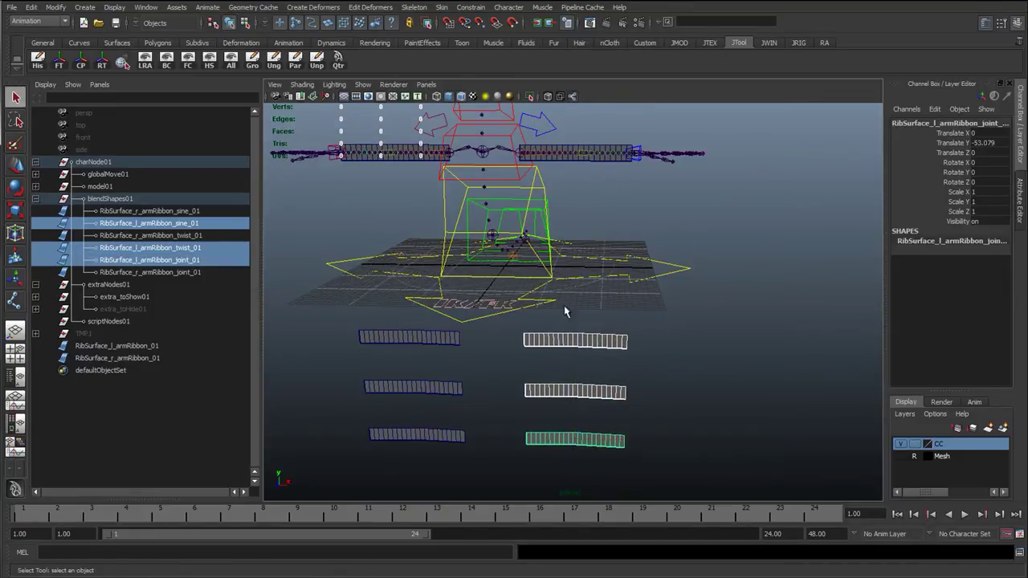
{"action": "left_click", "coordinate": [603, 151]}
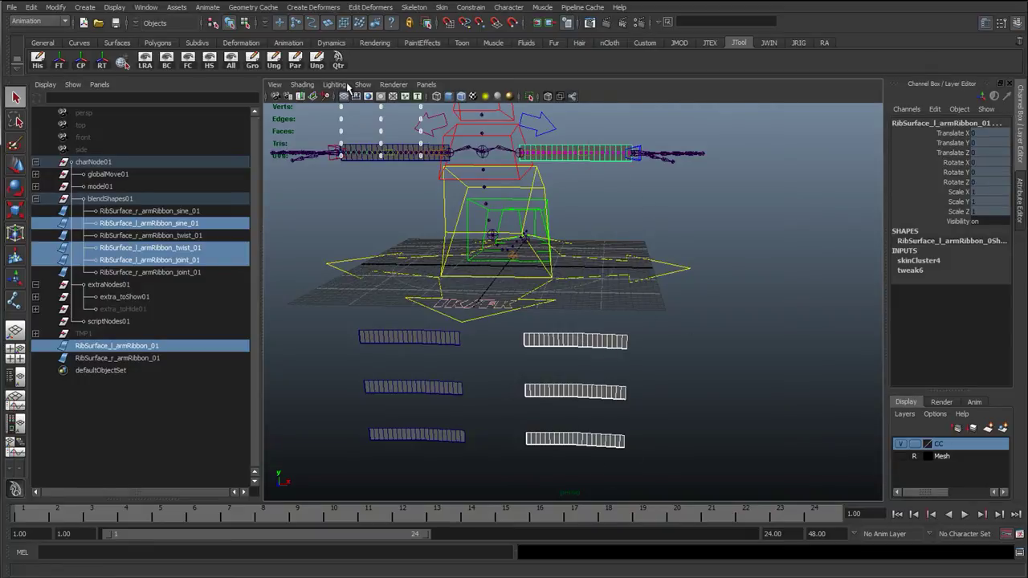
Apply a blend shape named RibBlend_l_arm_01 to the left arm ribbon, using local origin, envelope 1 and topology checking.
{"action": "left_click", "coordinate": [314, 8]}
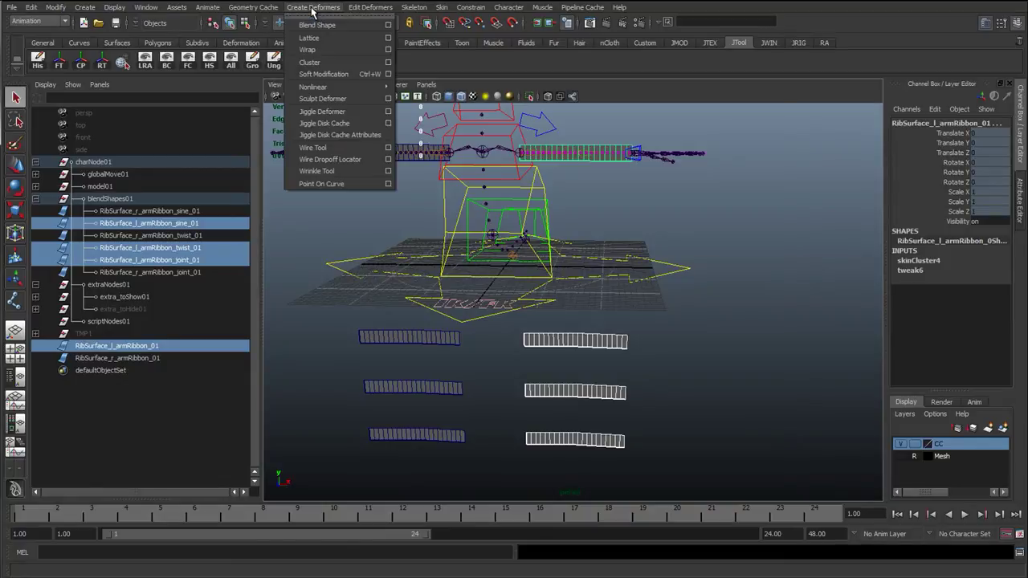
{"action": "left_click", "coordinate": [388, 24]}
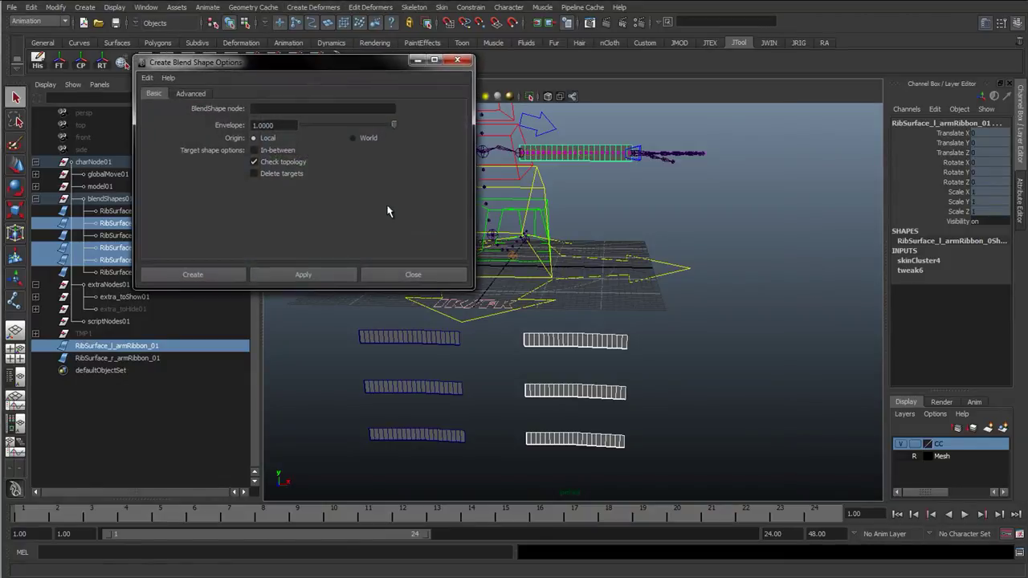
{"action": "left_click_drag", "start_coordinate": [268, 56], "coordinate": [287, 102]}
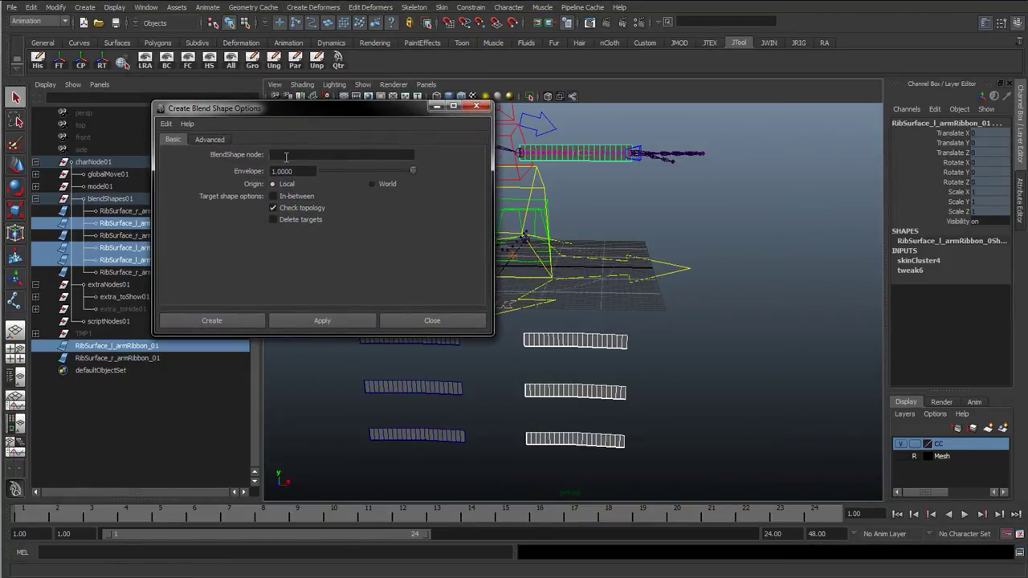
{"action": "left_click", "coordinate": [295, 154]}
{"action": "key", "text": "Return"}
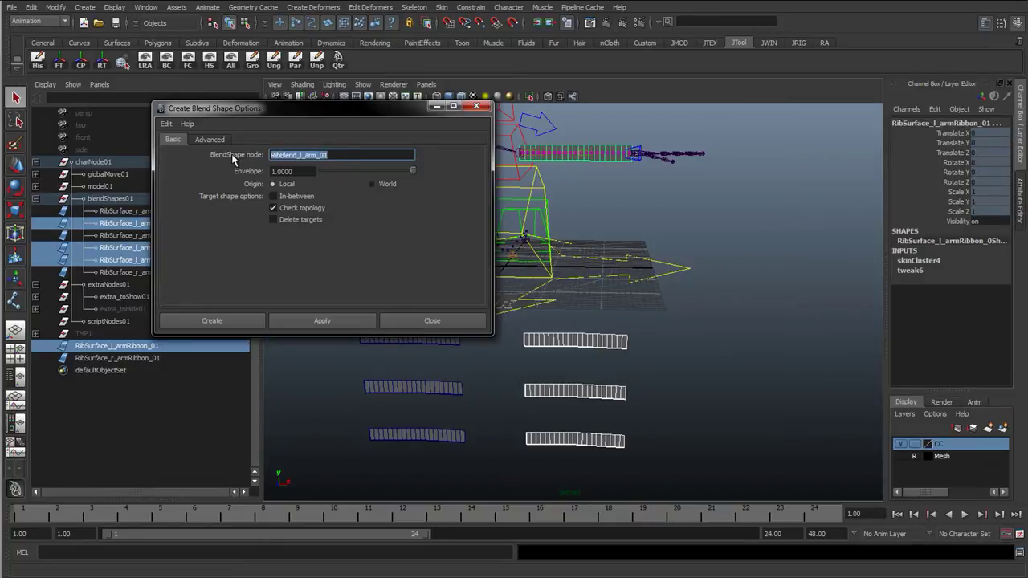
{"action": "left_click", "coordinate": [357, 155]}
{"action": "left_click", "coordinate": [166, 124]}
{"action": "left_click", "coordinate": [174, 150]}
{"action": "left_click", "coordinate": [343, 325]}
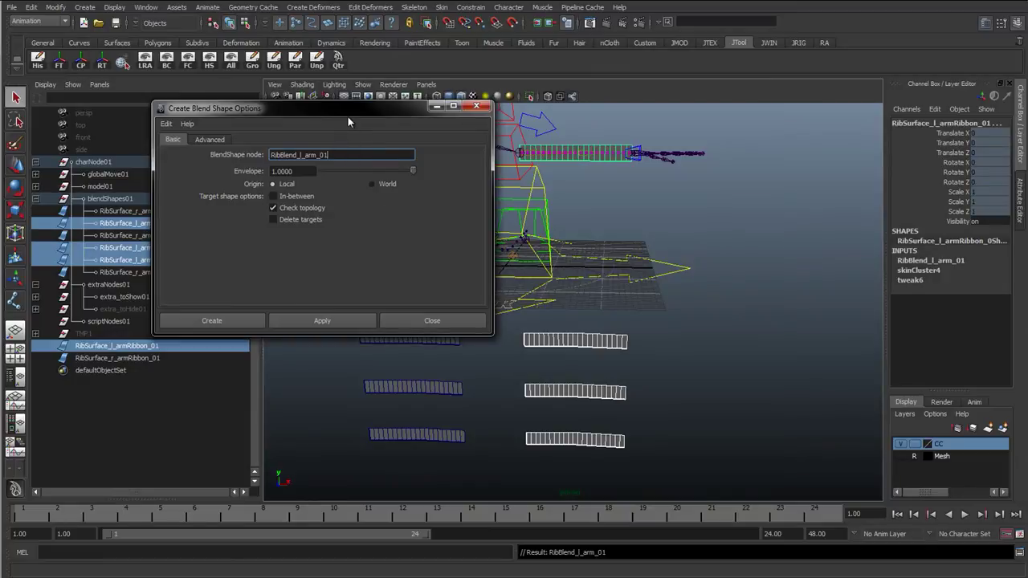
Select the right sine, twist and joint ribbon copies in that order, adding the original RibSurface_r_armRibbon_01 last.
{"action": "left_click_drag", "start_coordinate": [347, 113], "coordinate": [208, 107]}
{"action": "left_click_drag", "start_coordinate": [411, 255], "coordinate": [520, 369], "text": "alt"}
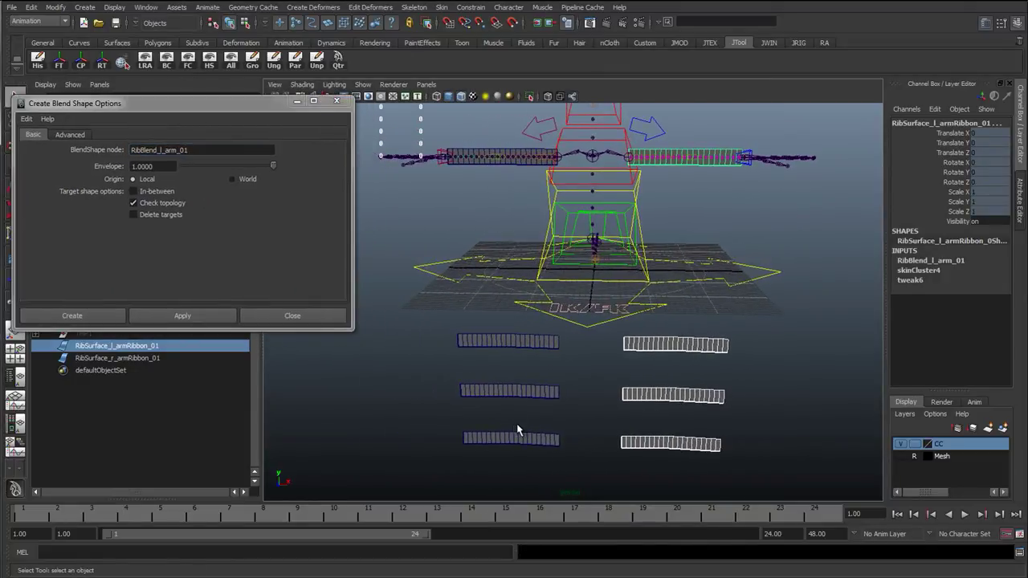
{"action": "left_click", "coordinate": [497, 440]}
{"action": "left_click", "coordinate": [496, 393], "text": "shift"}
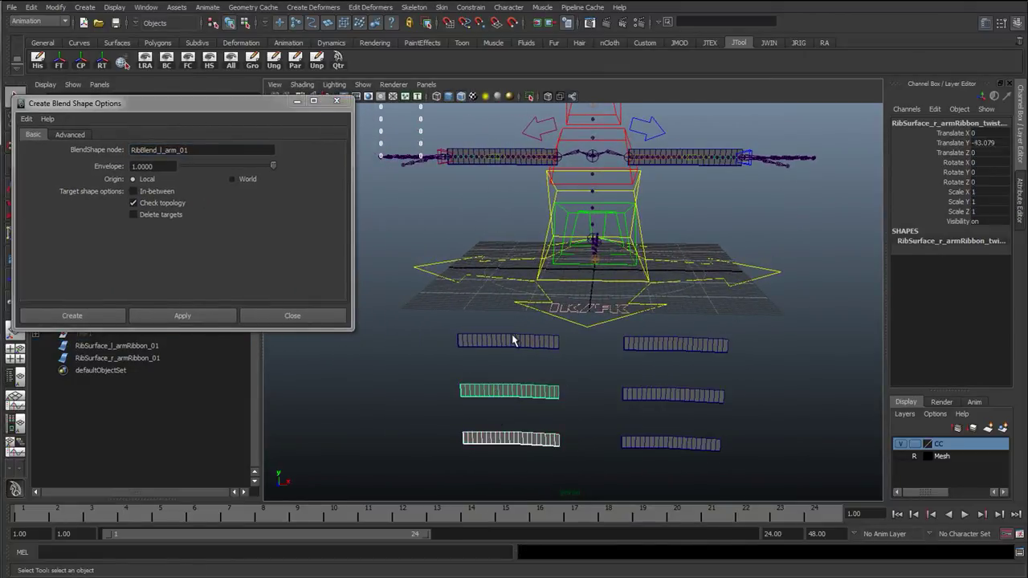
{"action": "left_click", "coordinate": [514, 341]}
{"action": "left_click", "coordinate": [509, 392], "text": "shift"}
{"action": "left_click", "coordinate": [506, 437], "text": "shift"}
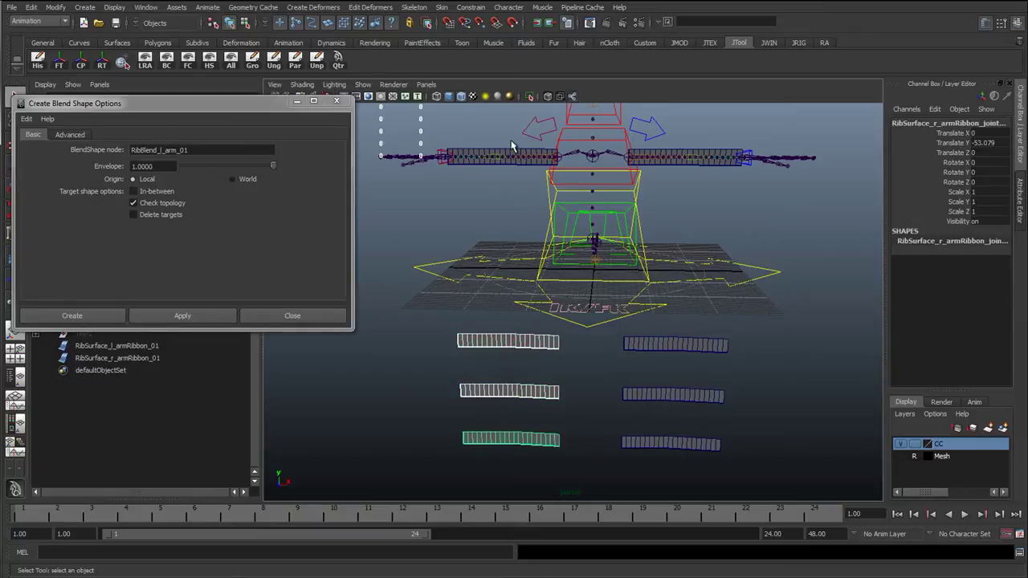
{"action": "left_click", "coordinate": [503, 151], "text": "shift"}
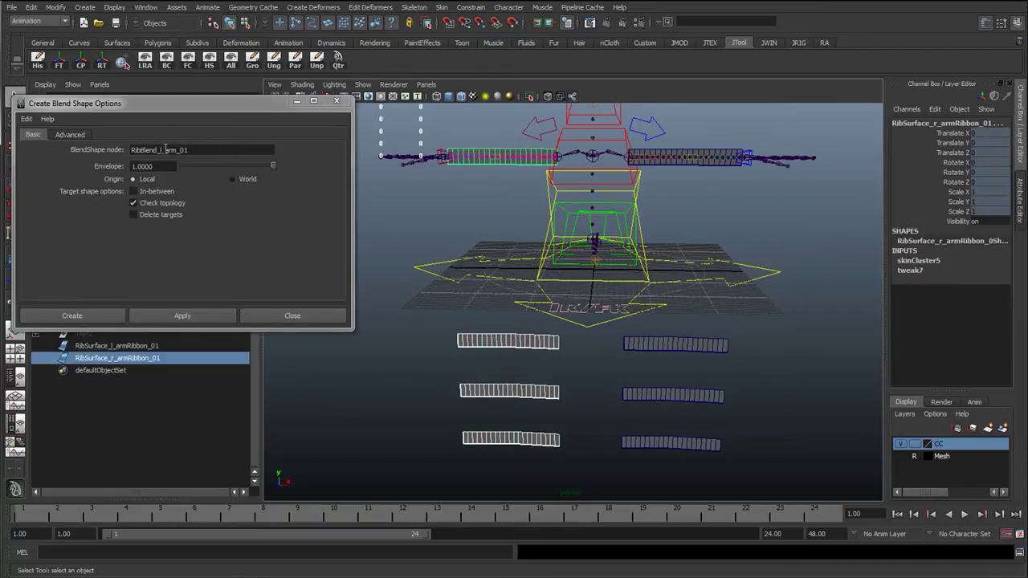
Apply a blend shape named RibBlend_r_arm_01 to the right arm ribbon and close the blend shape options.
{"action": "left_click_drag", "start_coordinate": [165, 150], "coordinate": [161, 149]}
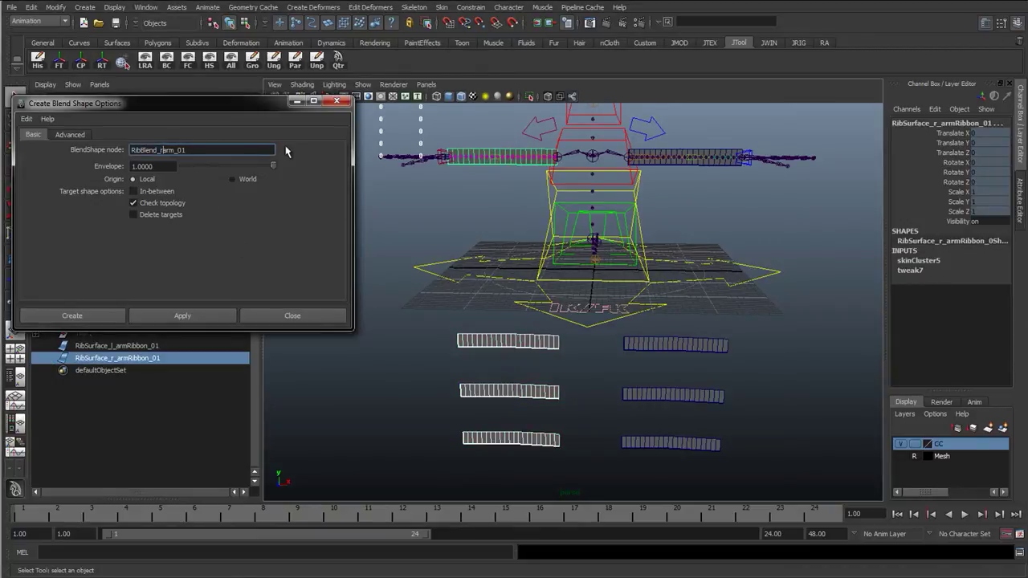
{"action": "left_click", "coordinate": [196, 317]}
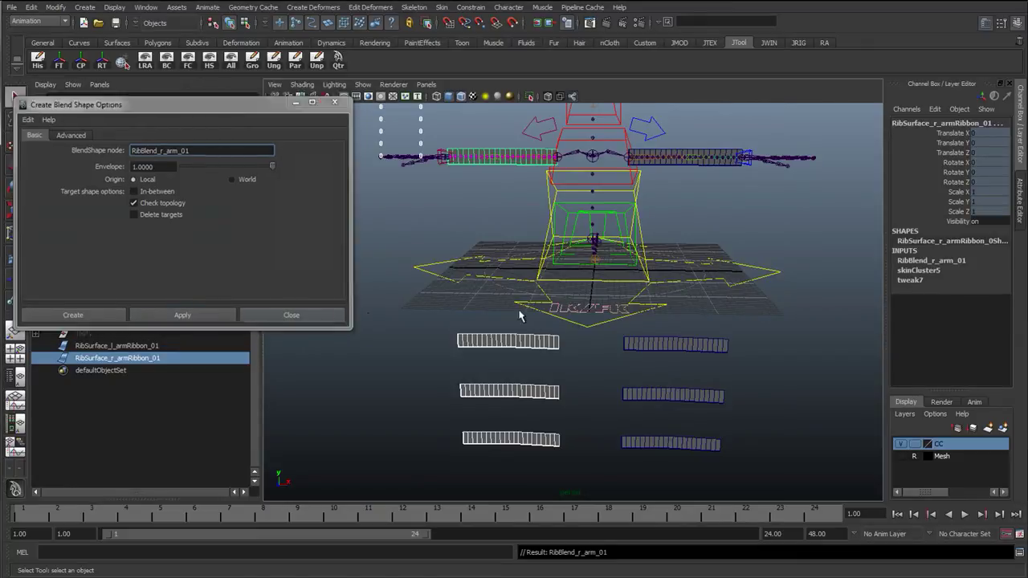
{"action": "left_click", "coordinate": [281, 313]}
Examine the RibBlend_l_arm_01 input and its target weights on the original left arm ribbon.
{"action": "left_click", "coordinate": [728, 157]}
{"action": "left_click_drag", "start_coordinate": [727, 157], "coordinate": [600, 234], "text": "alt"}
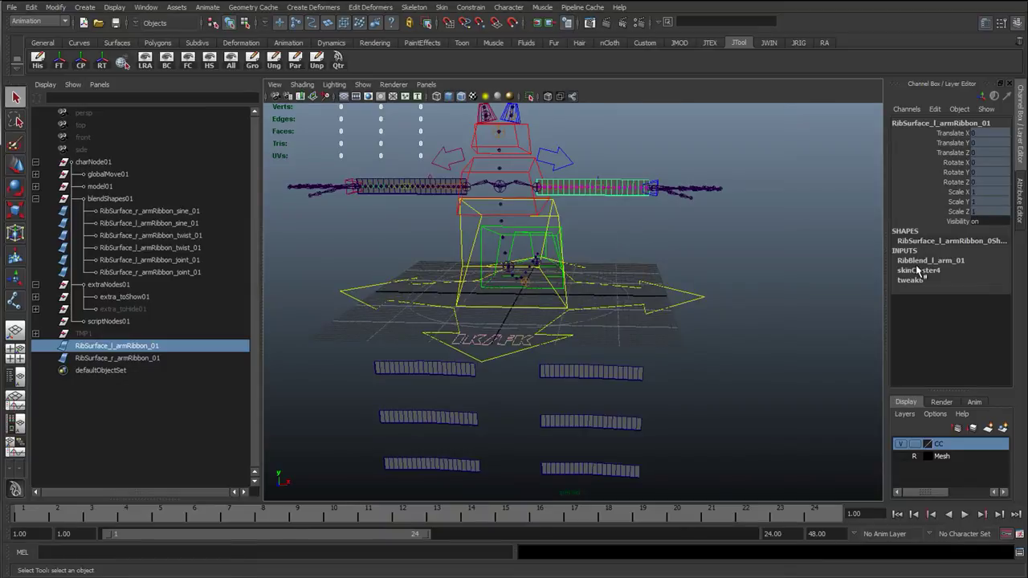
{"action": "scroll", "coordinate": [498, 281], "scroll_direction": "up", "scroll_amount": 5}
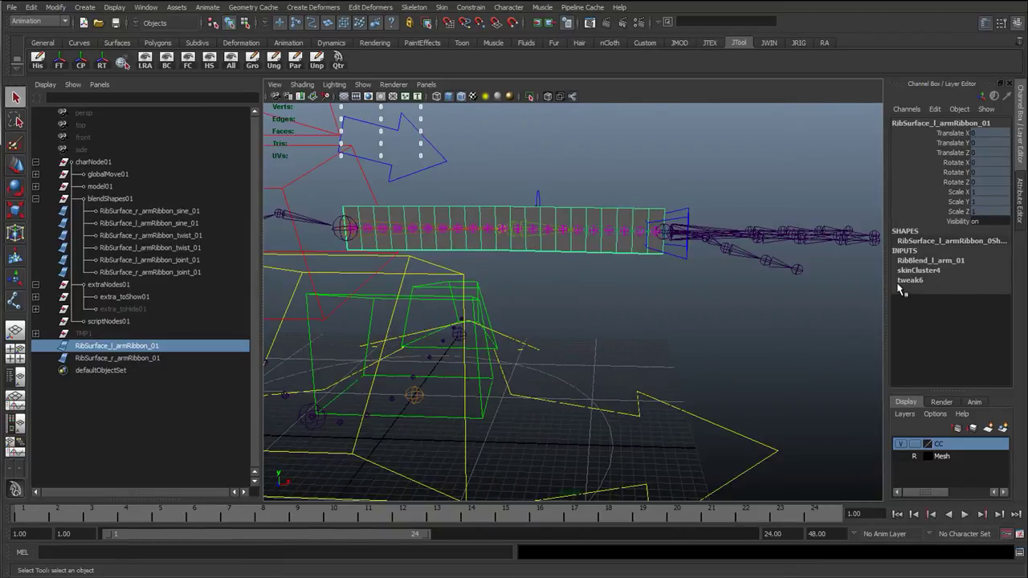
{"action": "left_click", "coordinate": [935, 264]}
{"action": "scroll", "coordinate": [631, 306], "scroll_direction": "down", "scroll_amount": 5}
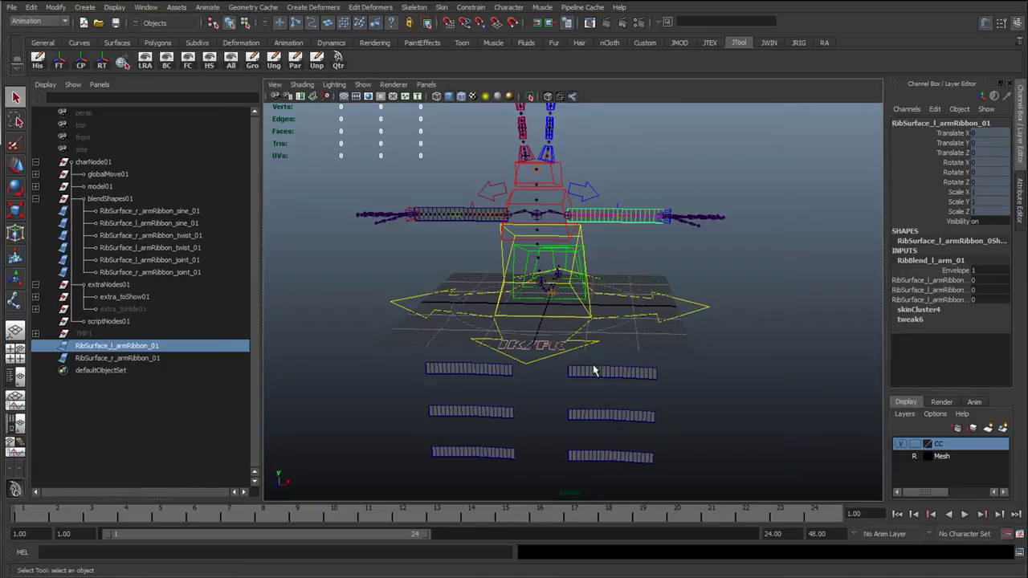
{"action": "middle_click_drag", "start_coordinate": [595, 368], "coordinate": [596, 328], "text": "alt"}
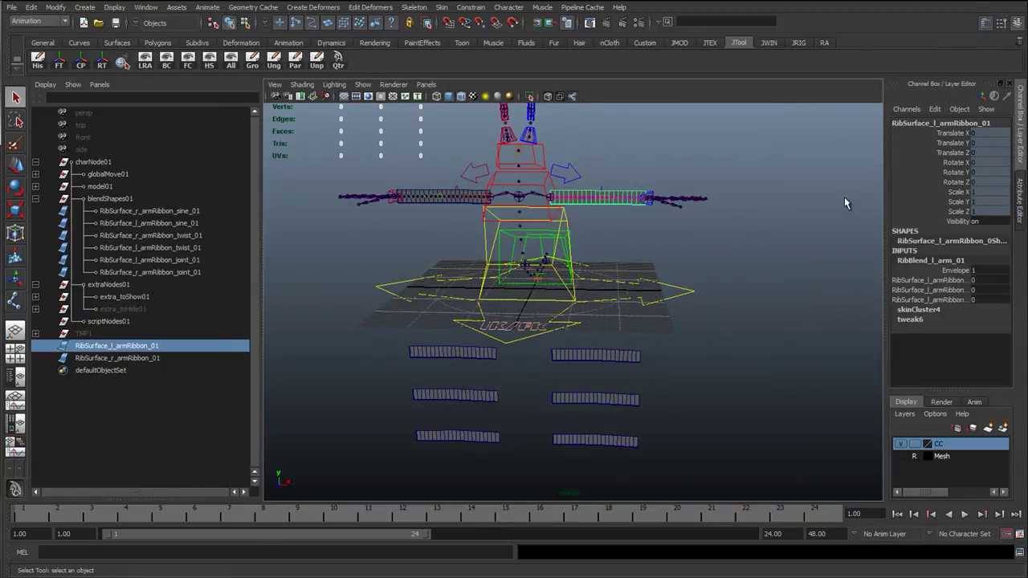
{"action": "left_click", "coordinate": [946, 271]}
{"action": "left_click", "coordinate": [924, 281]}
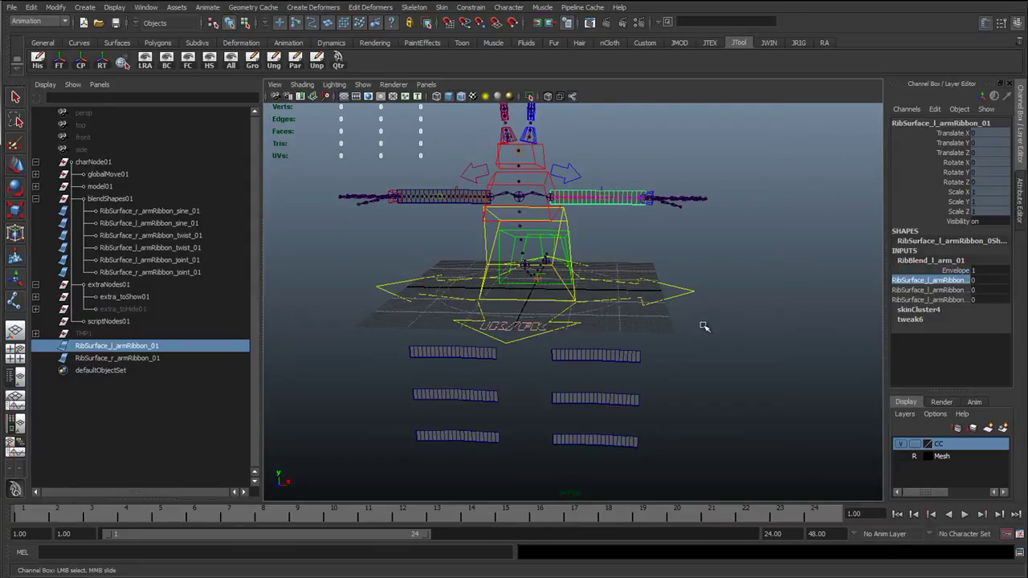
{"action": "right_click_drag", "start_coordinate": [704, 327], "coordinate": [758, 318], "text": "alt"}
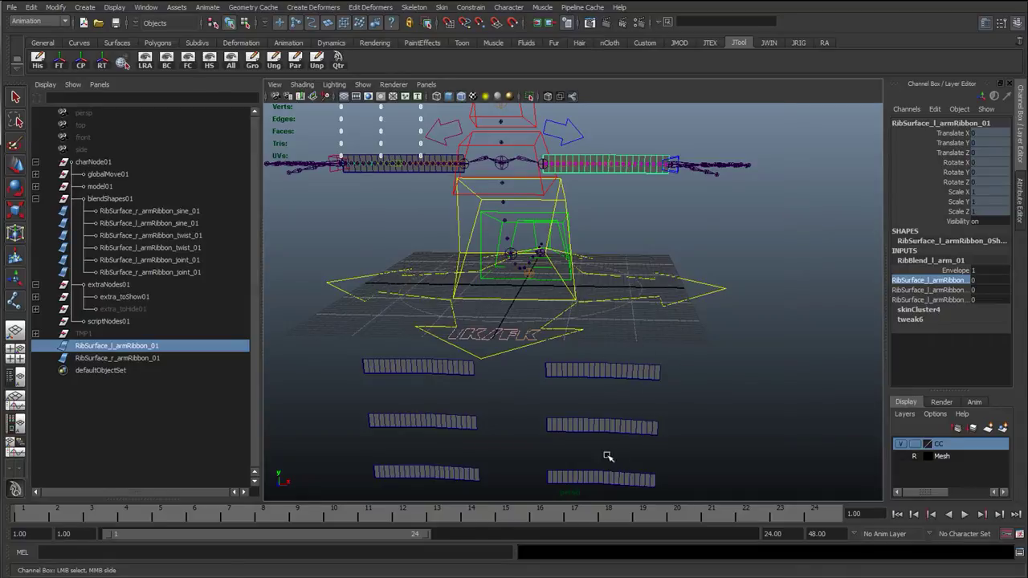
Pull a group of control vertices near the middle of the left sine ribbon copy downward as a test deformation.
{"action": "left_click", "coordinate": [616, 380]}
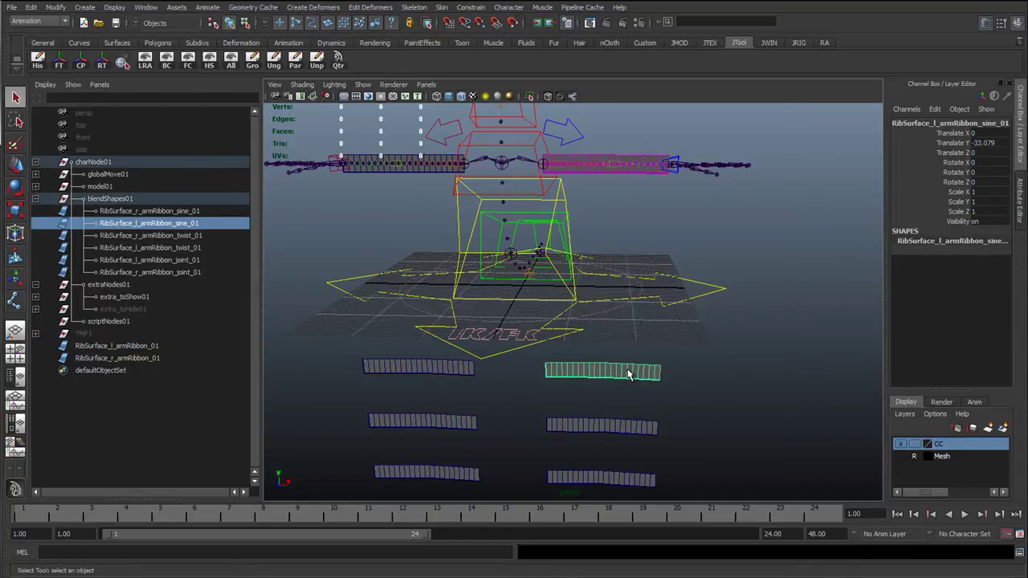
{"action": "left_click_drag", "start_coordinate": [629, 373], "coordinate": [617, 393], "text": "alt"}
{"action": "key", "text": "F8"}
{"action": "key", "text": "w"}
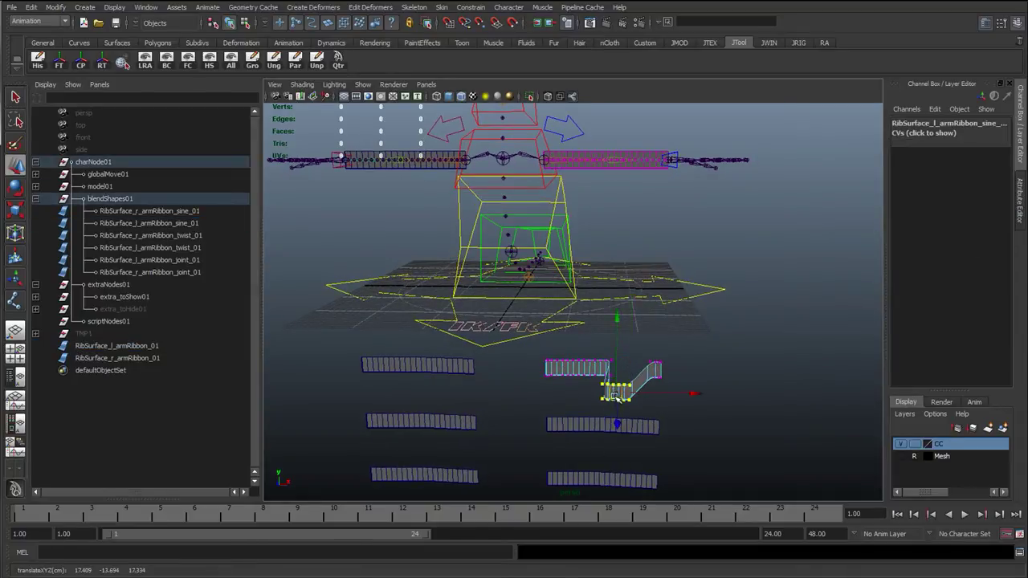
Raise a few control vertices on the left twist ribbon copy and the outer half of the left joint ribbon copy.
{"action": "left_click", "coordinate": [589, 428]}
{"action": "right_click_drag", "start_coordinate": [589, 426], "coordinate": [559, 421]}
{"action": "mouse_move", "coordinate": [555, 411]}
{"action": "left_mouse_down"}
{"action": "mouse_move", "coordinate": [580, 440]}
{"action": "mouse_move", "coordinate": [570, 405]}
{"action": "left_mouse_up"}
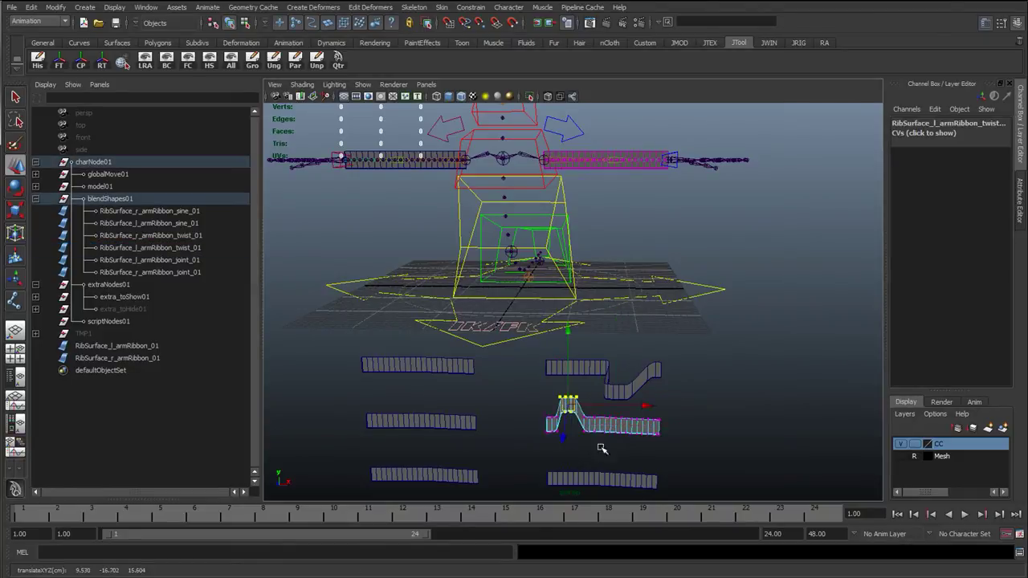
{"action": "left_click", "coordinate": [615, 479]}
{"action": "right_click_drag", "start_coordinate": [617, 480], "coordinate": [598, 479]}
{"action": "left_click_drag", "start_coordinate": [665, 495], "coordinate": [630, 460]}
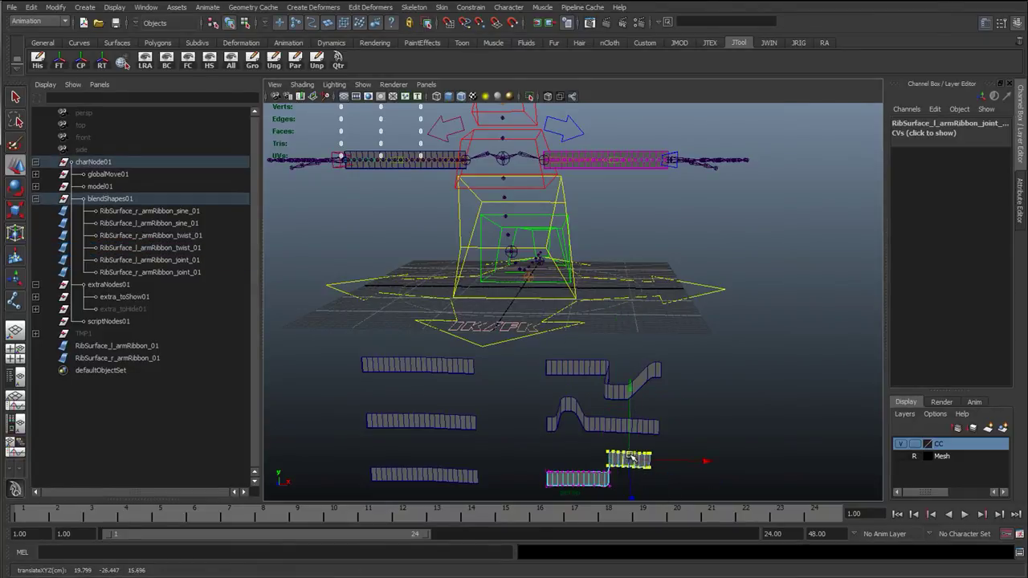
Test the RibBlend_l_arm_01 targets on the left arm ribbon by varying the weights of all three ribbon shapes up to 1.
{"action": "left_click", "coordinate": [625, 153]}
{"action": "left_click", "coordinate": [930, 261]}
{"action": "left_click", "coordinate": [932, 280]}
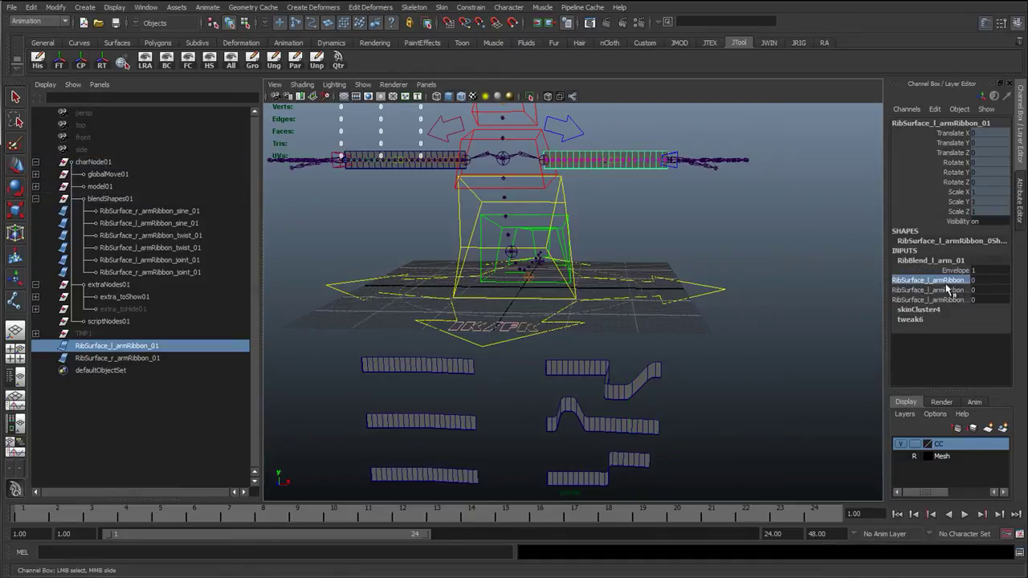
{"action": "left_click_drag", "start_coordinate": [649, 354], "coordinate": [694, 317], "text": "alt"}
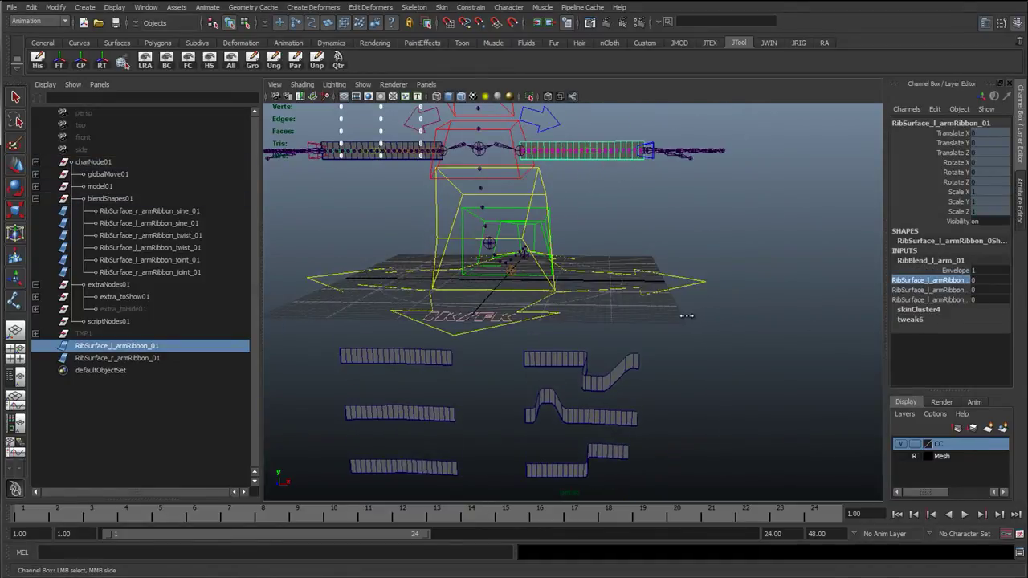
{"action": "mouse_move", "coordinate": [687, 315]}
{"action": "middle_mouse_down"}
{"action": "mouse_move", "coordinate": [701, 320]}
{"action": "mouse_move", "coordinate": [677, 320]}
{"action": "mouse_move", "coordinate": [718, 321]}
{"action": "mouse_move", "coordinate": [680, 319]}
{"action": "middle_mouse_up"}
{"action": "left_click", "coordinate": [932, 290]}
{"action": "middle_click_drag", "start_coordinate": [755, 334], "coordinate": [812, 291]}
{"action": "left_click", "coordinate": [929, 300]}
{"action": "left_click", "coordinate": [932, 290]}
{"action": "left_click", "coordinate": [929, 280]}
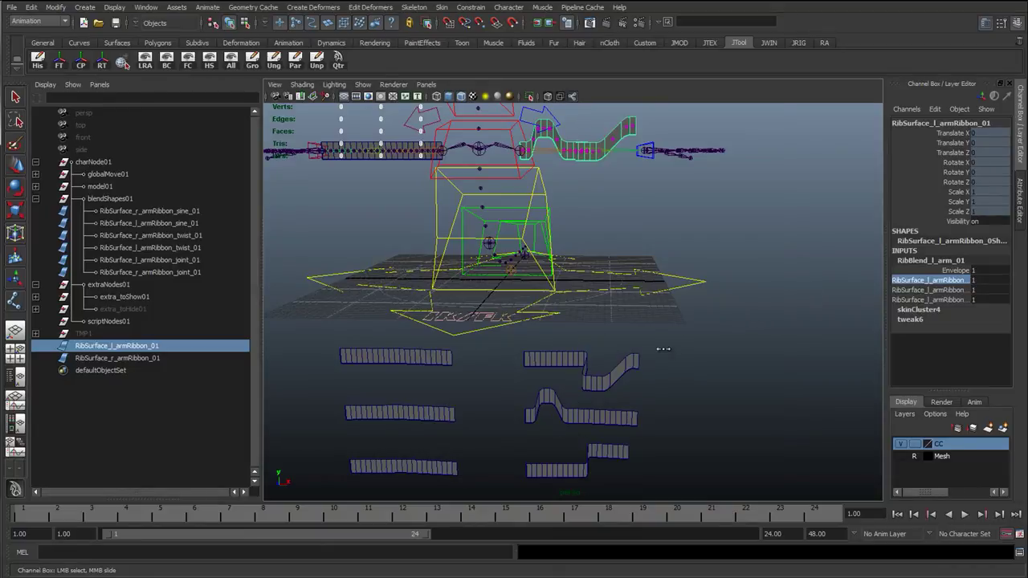
{"action": "middle_click_drag", "start_coordinate": [663, 349], "coordinate": [679, 347]}
Undo the blend weight tests and the control vertex edits on the left ribbon copies.
{"action": "key", "text": "w"}
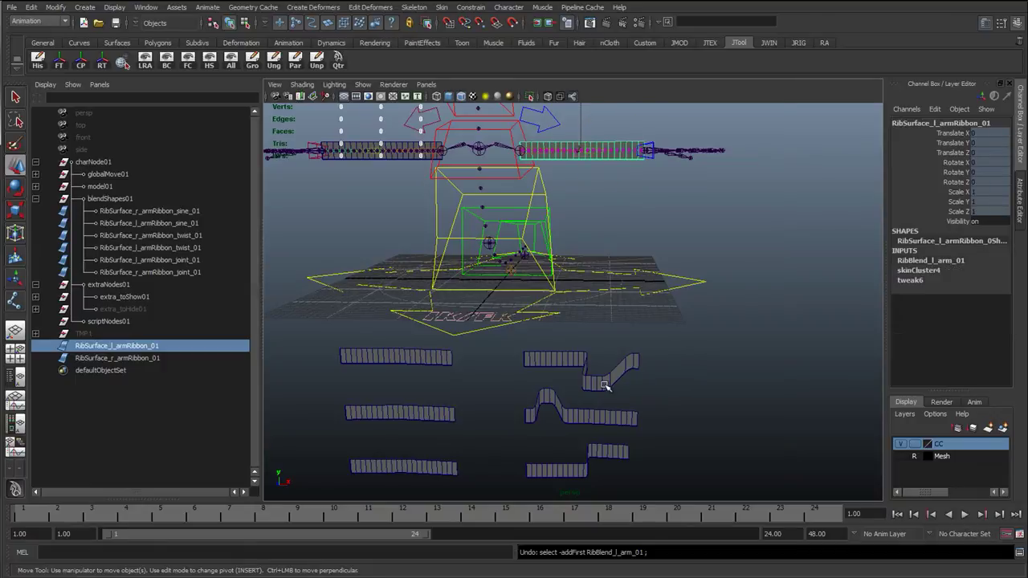
{"action": "left_click", "coordinate": [553, 396]}
{"action": "key", "text": "ctrl+z"}
{"action": "key", "text": "ctrl+z"}
{"action": "key", "text": "ctrl+z"}
{"action": "key", "text": "ctrl+z"}
{"action": "key", "text": "ctrl+z"}
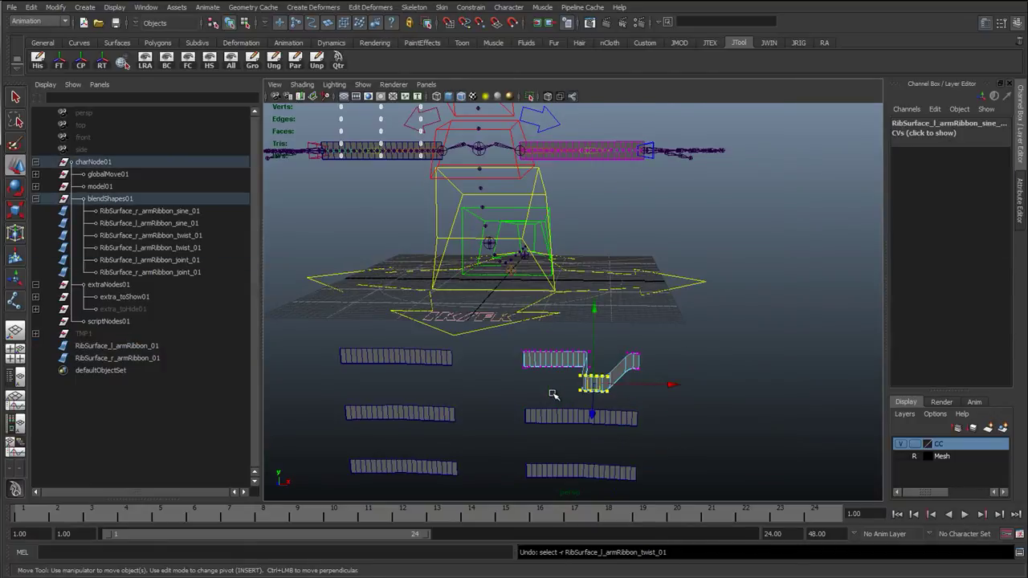
Return the left sine ribbon copy to object mode and select it as a whole.
{"action": "left_click", "coordinate": [583, 321]}
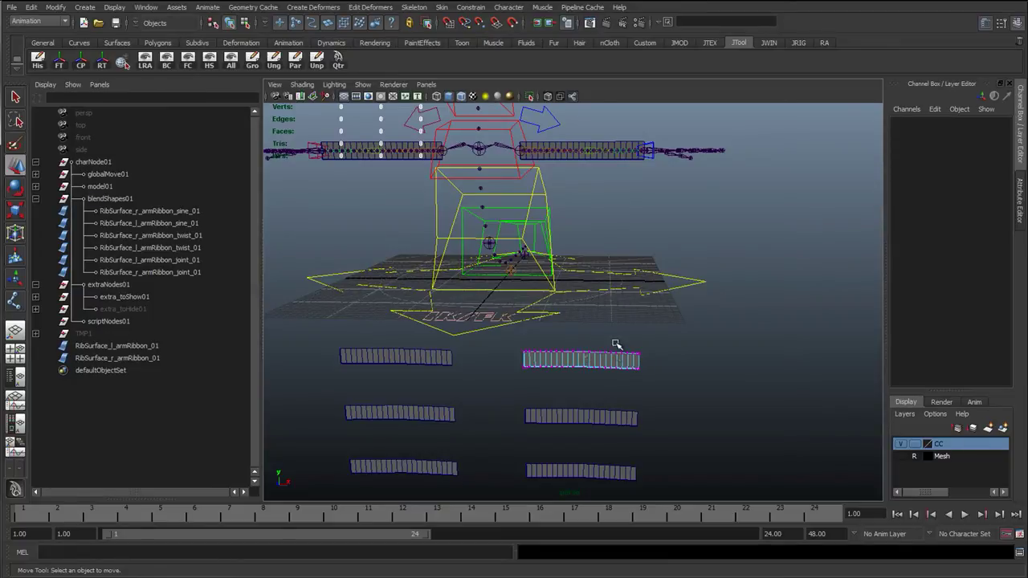
{"action": "left_click_drag", "start_coordinate": [615, 344], "coordinate": [603, 371]}
{"action": "right_click_drag", "start_coordinate": [572, 365], "coordinate": [615, 353]}
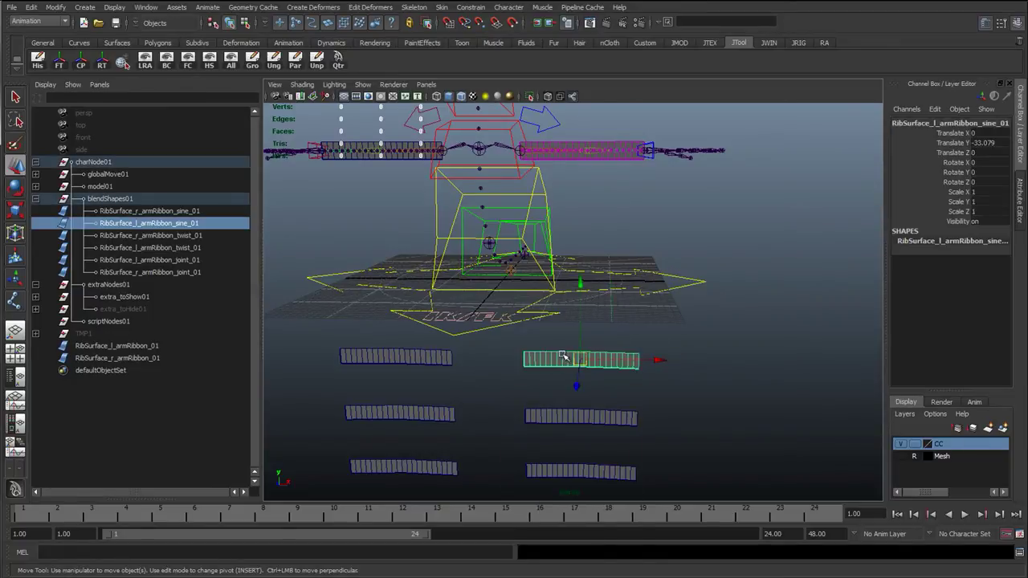
{"action": "middle_click_drag", "start_coordinate": [509, 342], "coordinate": [549, 336], "text": "alt"}
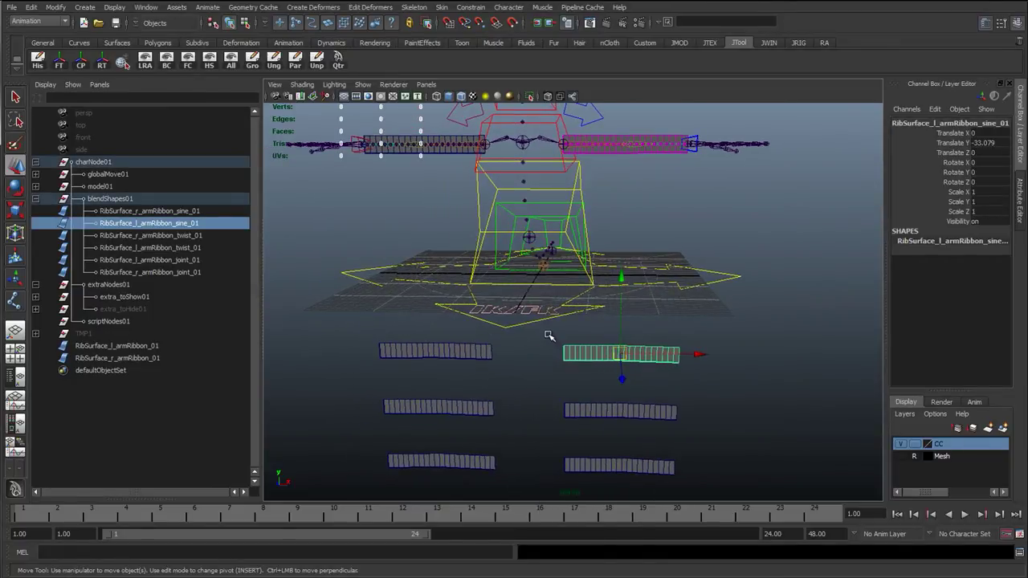
Detach the Nonlinear deformer list as a floating window and place it beside the ribbon copies.
{"action": "left_click", "coordinate": [319, 6]}
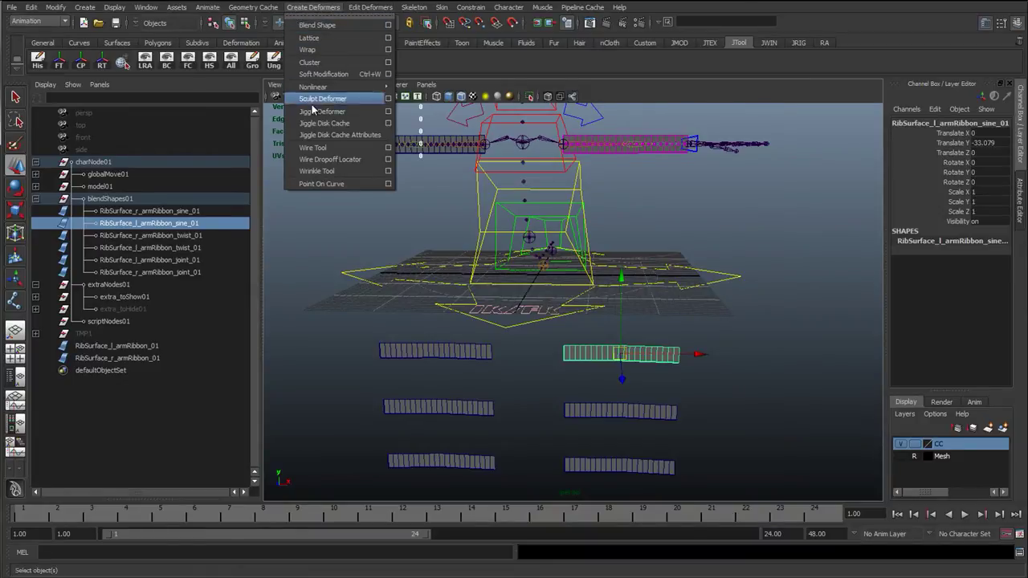
{"action": "mouse_move", "coordinate": [329, 88]}
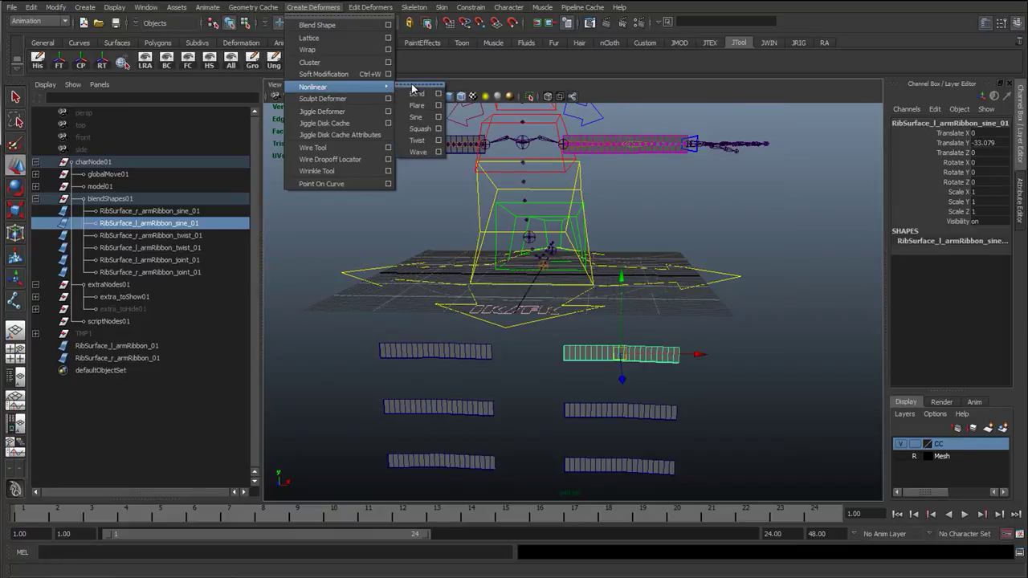
{"action": "left_click", "coordinate": [412, 89]}
{"action": "left_click_drag", "start_coordinate": [406, 70], "coordinate": [313, 320]}
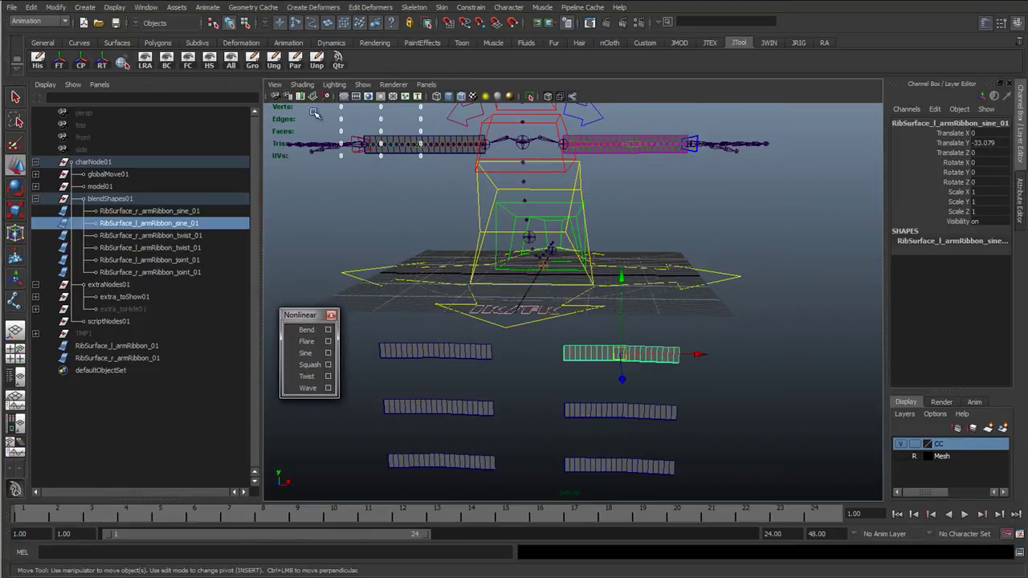
{"action": "left_click", "coordinate": [270, 7]}
{"action": "mouse_move", "coordinate": [313, 7]}
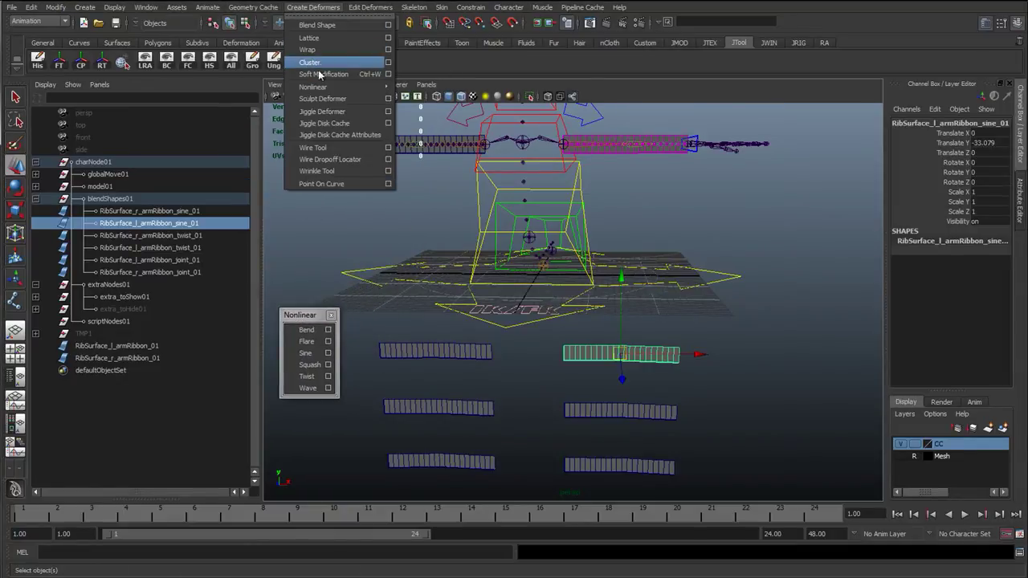
{"action": "mouse_move", "coordinate": [338, 87]}
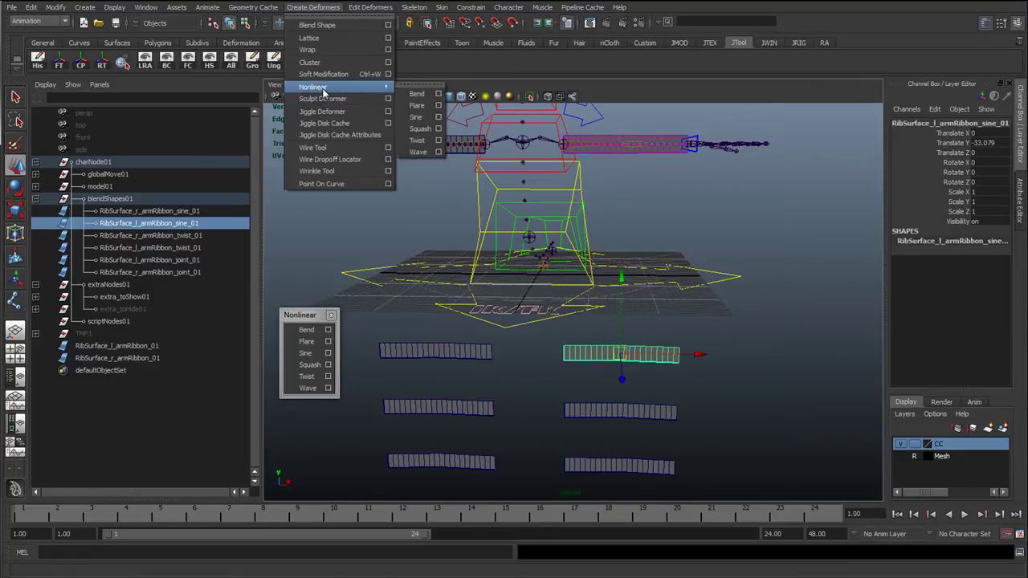
{"action": "left_click", "coordinate": [416, 87]}
{"action": "left_click_drag", "start_coordinate": [422, 74], "coordinate": [310, 272]}
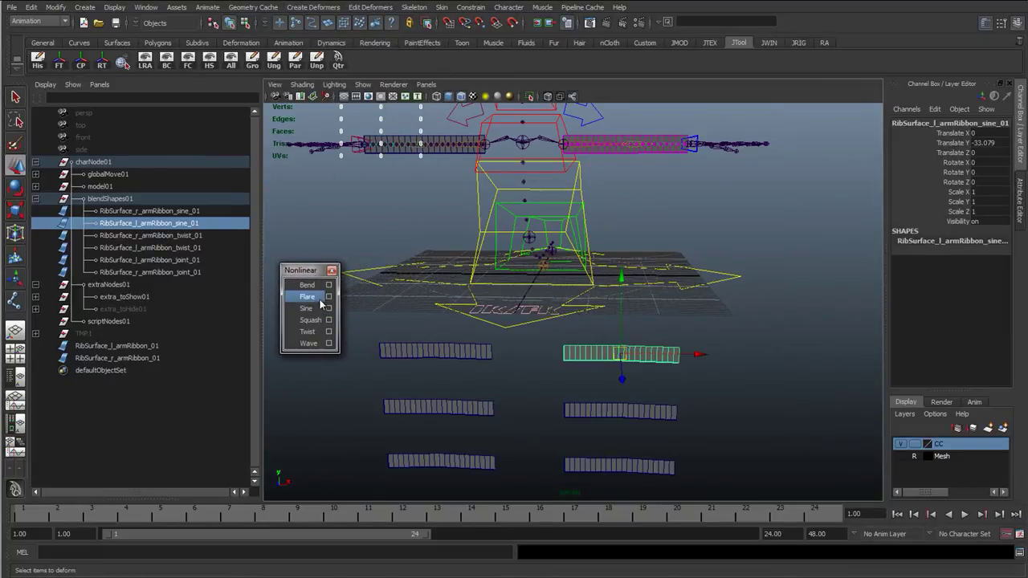
Add a Sine nonlinear deformer to the left sine ribbon copy and another to the right sine ribbon copy.
{"action": "left_click", "coordinate": [306, 308]}
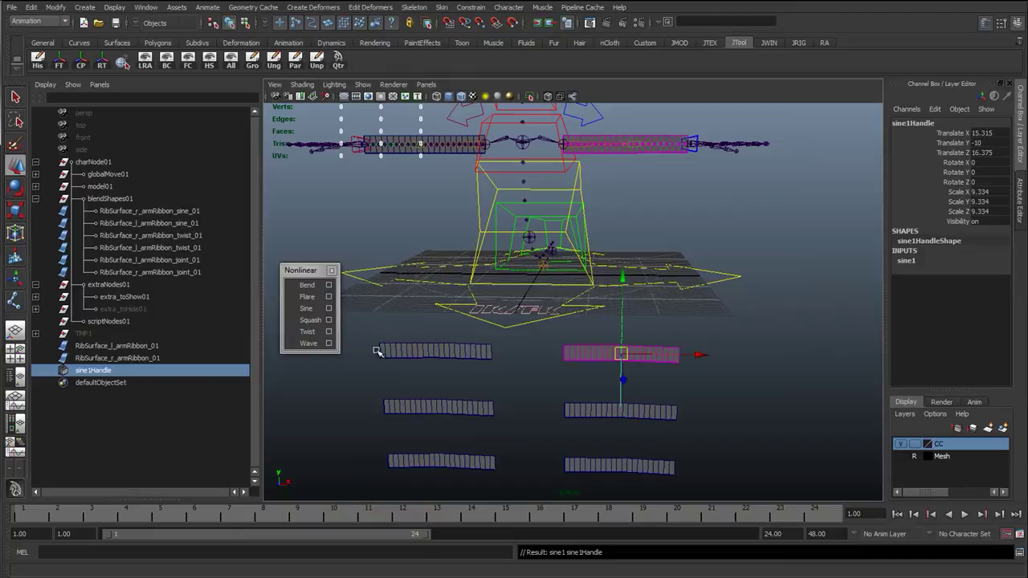
{"action": "left_click", "coordinate": [438, 351]}
{"action": "left_click", "coordinate": [306, 309]}
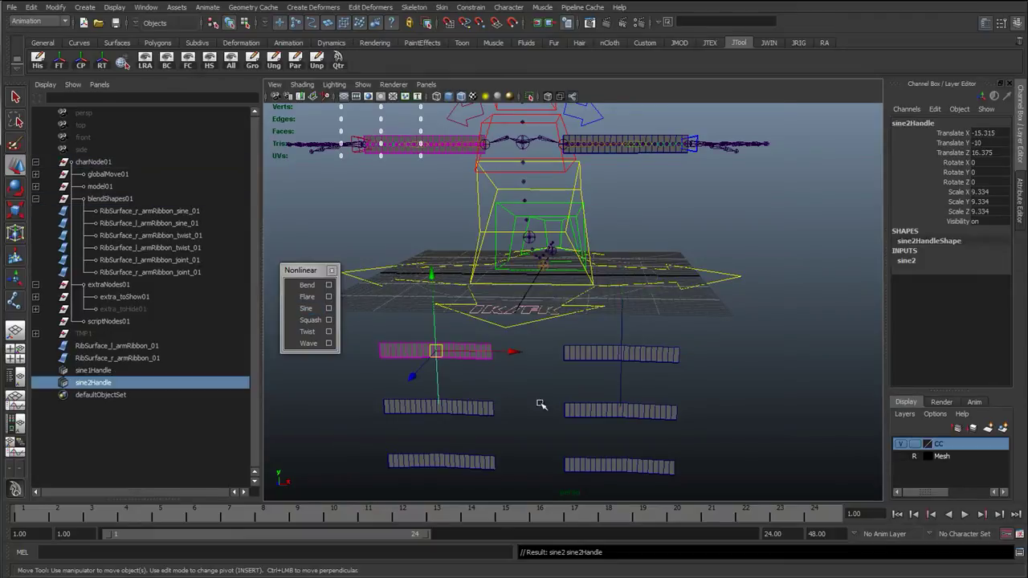
Add a Twist nonlinear deformer to the left twist ribbon copy and another to the right twist ribbon copy.
{"action": "left_click", "coordinate": [585, 412]}
{"action": "middle_click_drag", "start_coordinate": [510, 409], "coordinate": [635, 293], "text": "alt"}
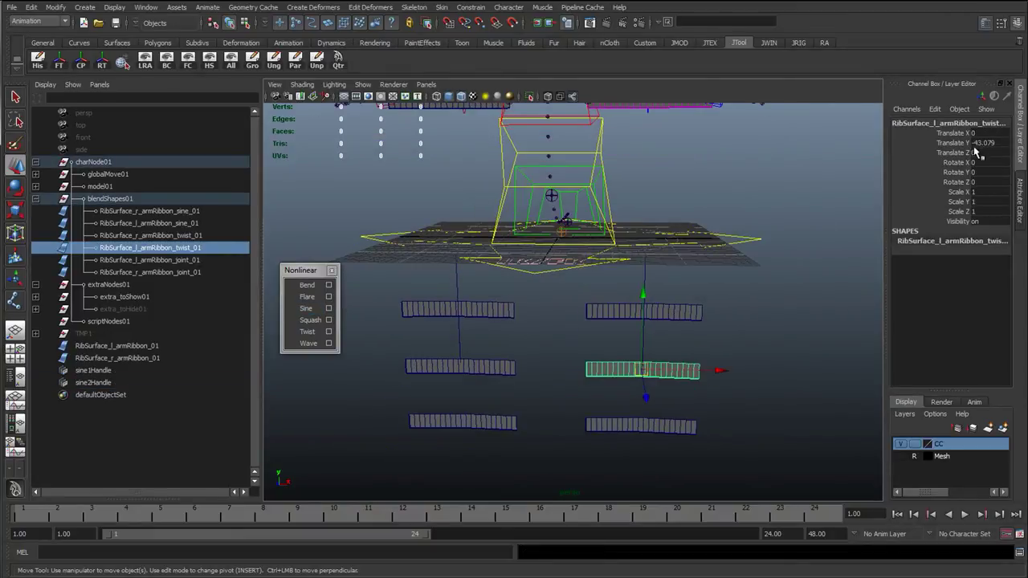
{"action": "left_click", "coordinate": [306, 332]}
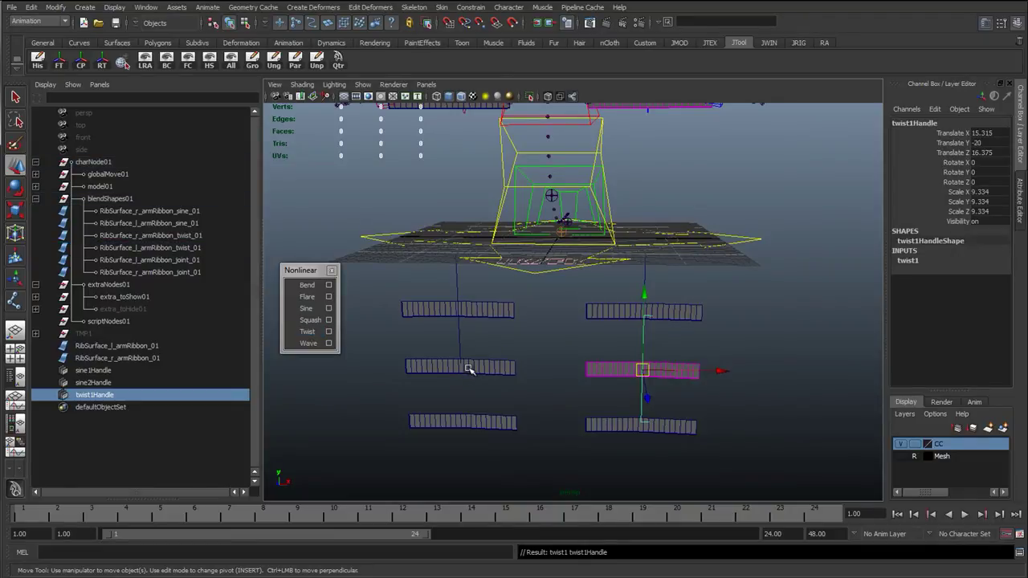
{"action": "left_click", "coordinate": [493, 370]}
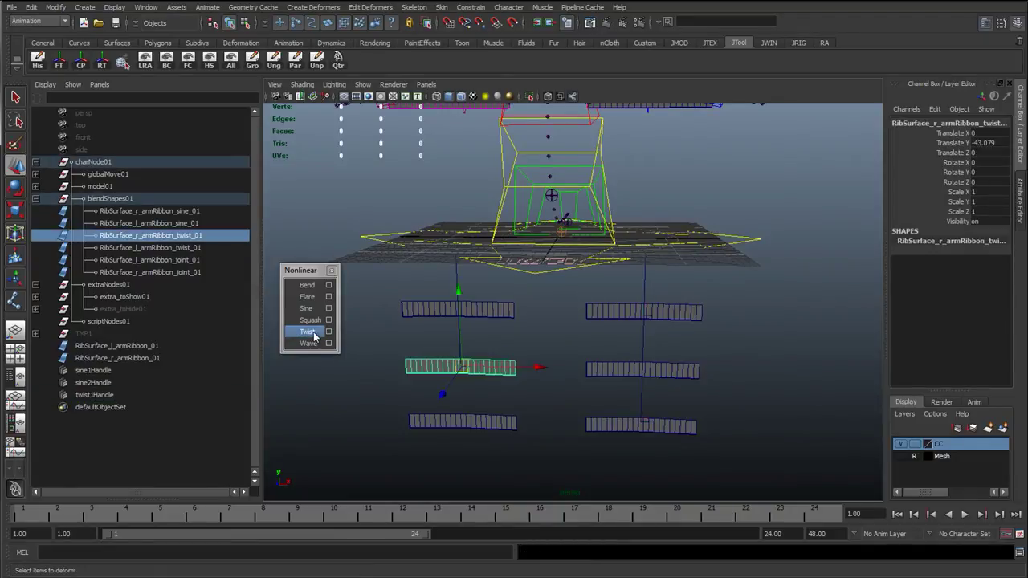
{"action": "left_click", "coordinate": [307, 332]}
Delete the sine deformer handle from the left sine ribbon copy.
{"action": "left_click_drag", "start_coordinate": [513, 344], "coordinate": [537, 331], "text": "alt"}
{"action": "left_click_drag", "start_coordinate": [615, 263], "coordinate": [541, 323]}
{"action": "key", "text": "Delete"}
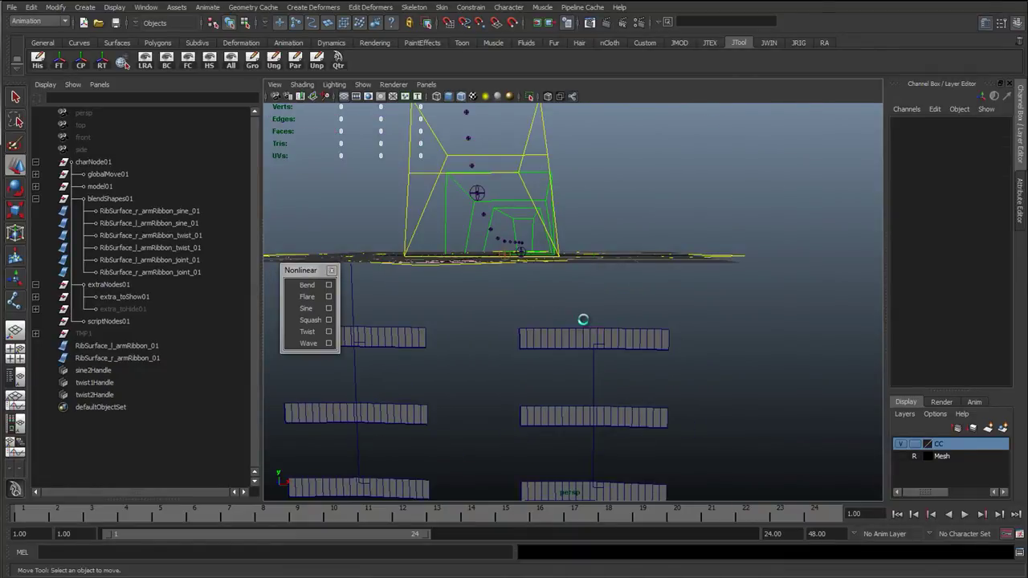
Add a Wave deformer to the left sine ribbon copy and move the floating Nonlinear list clear of the ribbons.
{"action": "left_click", "coordinate": [633, 329]}
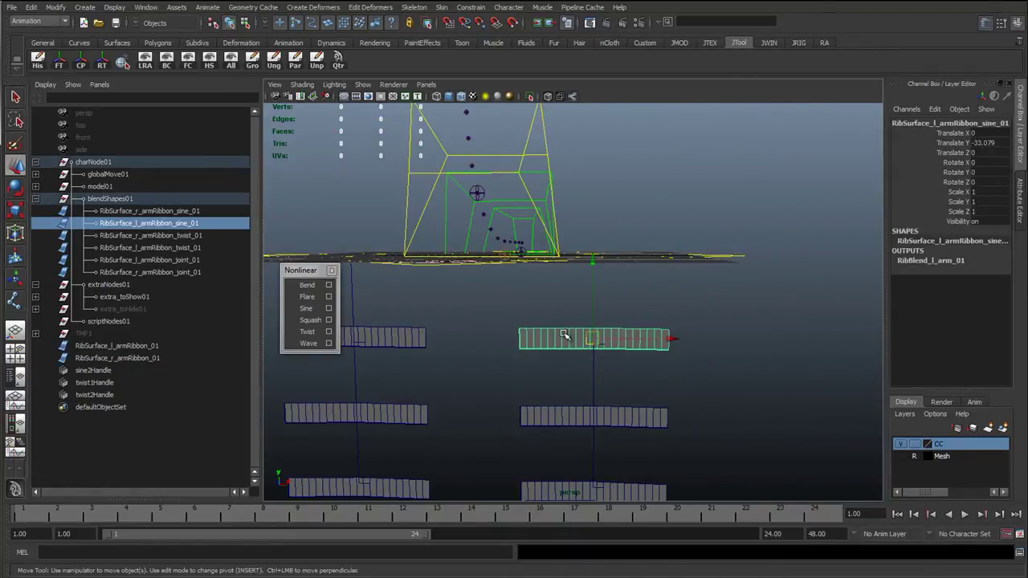
{"action": "left_click", "coordinate": [310, 344]}
{"action": "left_click_drag", "start_coordinate": [305, 270], "coordinate": [295, 145]}
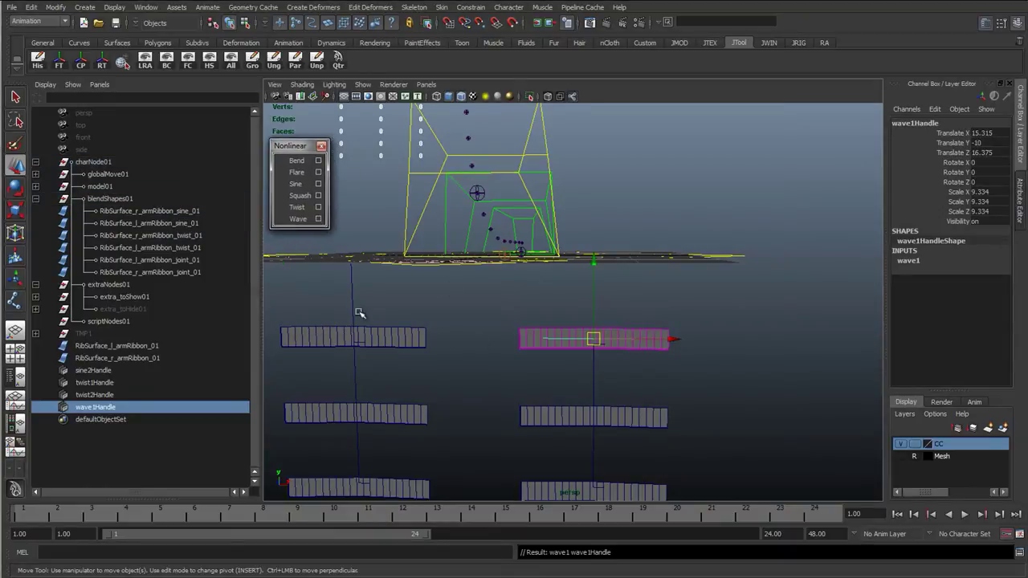
Rotate the right ribbon's sine deformer handle to -90 in Rotate Z so it lies along the ribbon.
{"action": "left_click_drag", "start_coordinate": [344, 287], "coordinate": [380, 300]}
{"action": "middle_click_drag", "start_coordinate": [455, 308], "coordinate": [367, 248], "text": "alt"}
{"action": "key", "text": "e"}
{"action": "scroll", "coordinate": [511, 328], "scroll_direction": "up", "scroll_amount": 2}
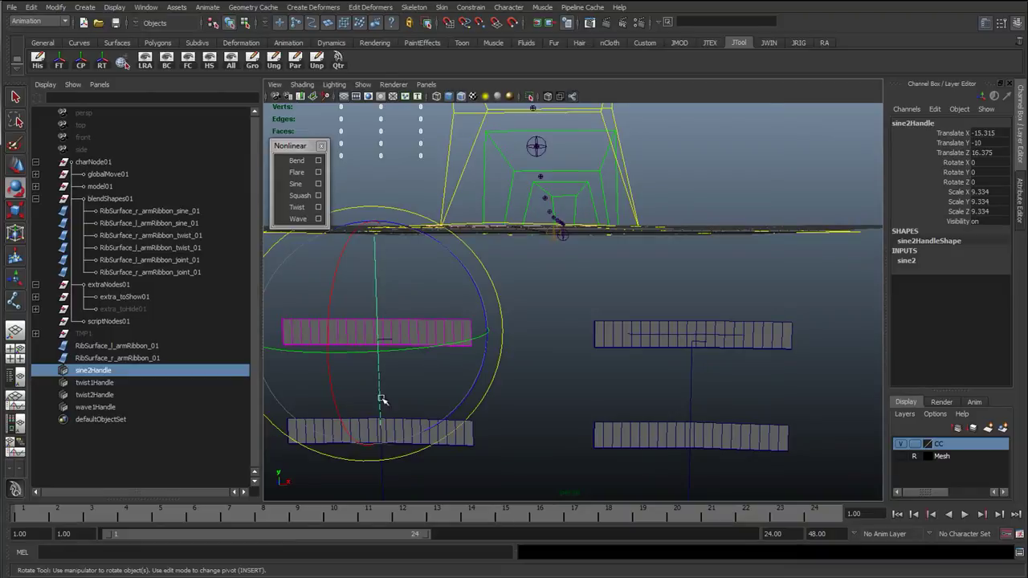
{"action": "middle_click_drag", "start_coordinate": [407, 289], "coordinate": [430, 359], "text": "alt"}
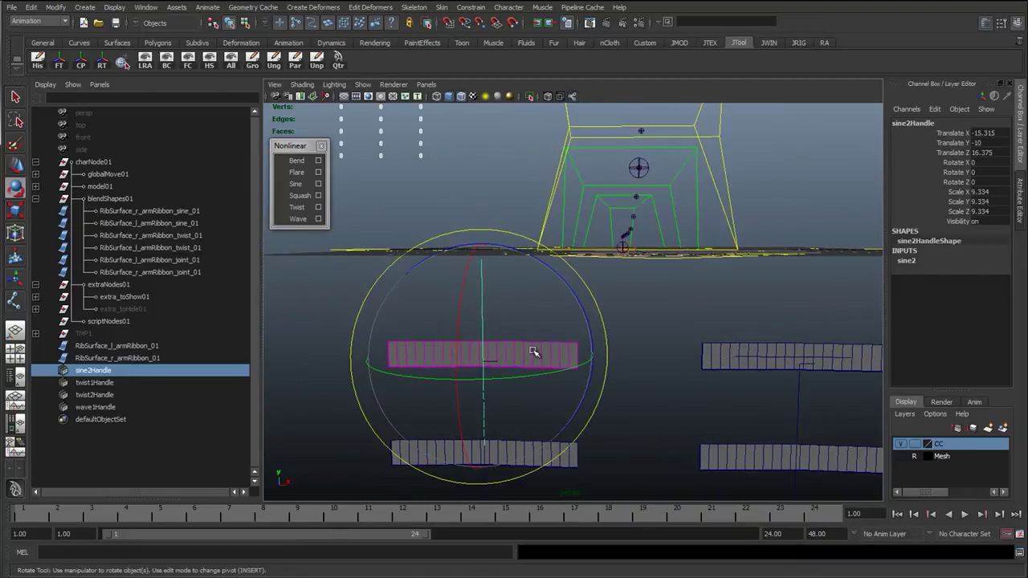
{"action": "left_click_drag", "start_coordinate": [581, 358], "coordinate": [498, 361], "text": "alt"}
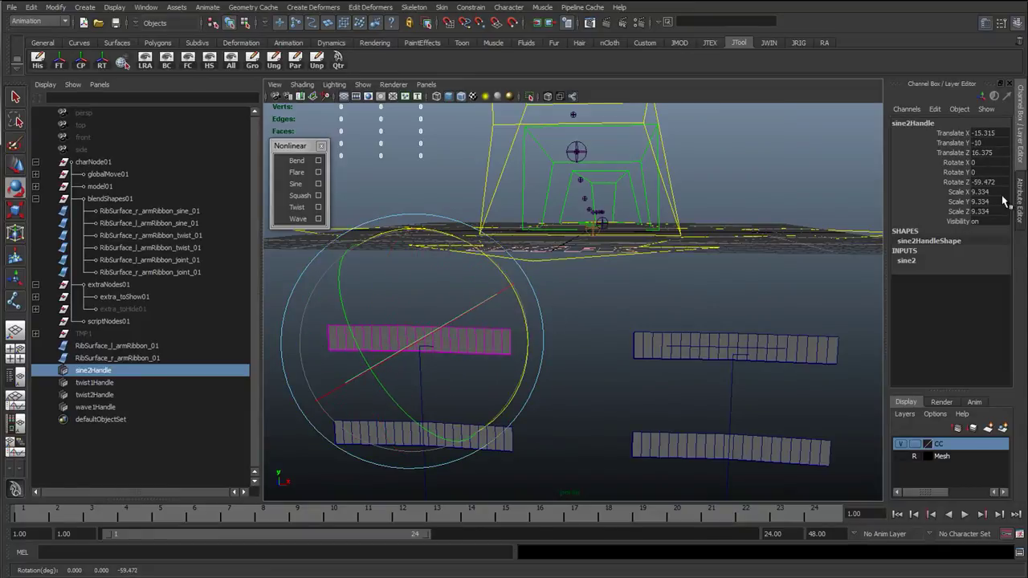
{"action": "left_click", "coordinate": [990, 181]}
{"action": "type", "text": "-"}
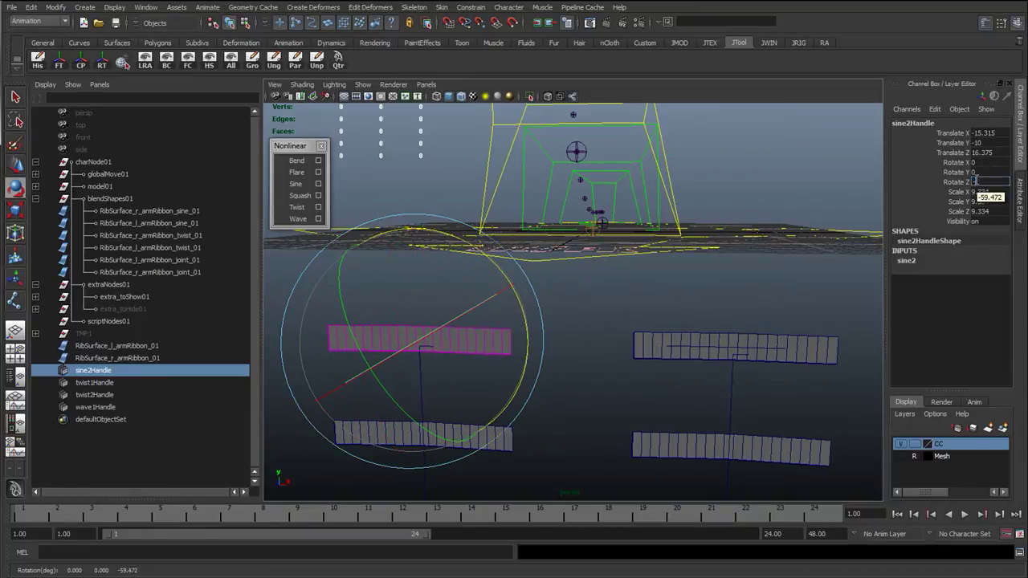
{"action": "type", "text": "90"}
{"action": "key", "text": "Return"}
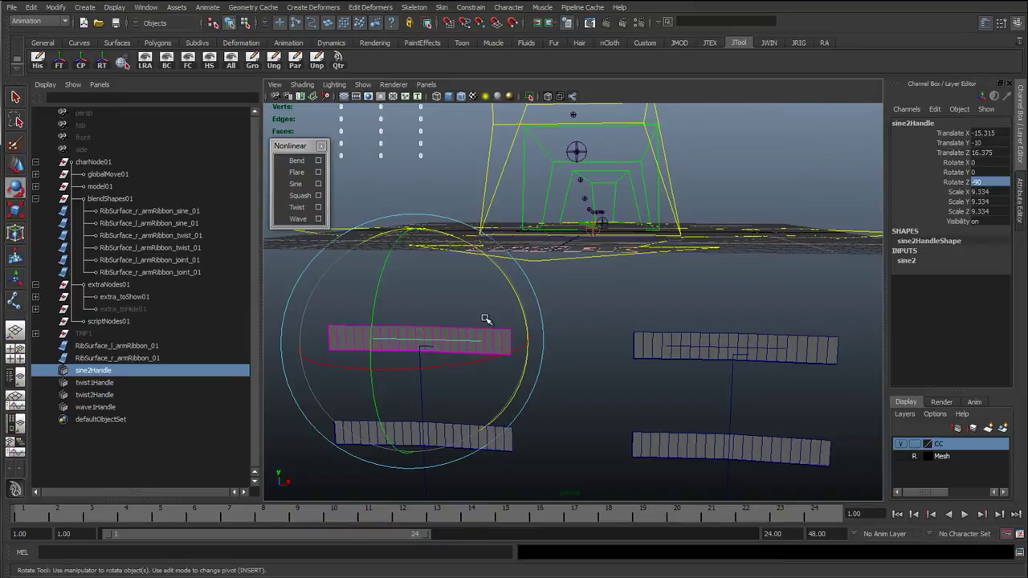
Select the wave deformer handle on the left sine ribbon copy and set its Amplitude to 0.5.
{"action": "left_click_drag", "start_coordinate": [486, 320], "coordinate": [786, 347], "text": "alt"}
{"action": "left_click", "coordinate": [776, 343]}
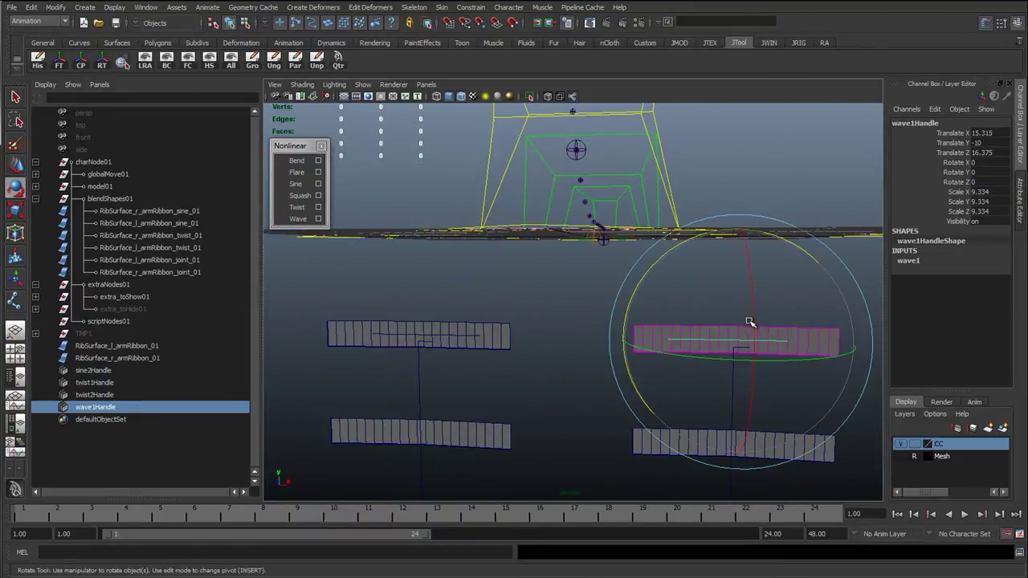
{"action": "left_click_drag", "start_coordinate": [661, 287], "coordinate": [679, 283], "text": "alt"}
{"action": "left_click", "coordinate": [909, 260]}
{"action": "left_click", "coordinate": [948, 280]}
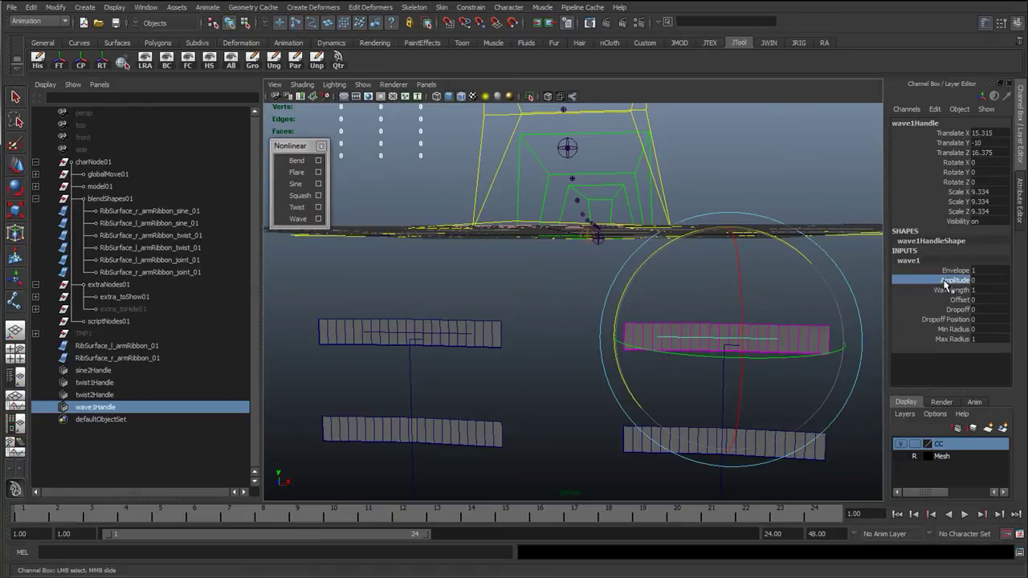
{"action": "middle_click_drag", "start_coordinate": [727, 325], "coordinate": [641, 314]}
Set the wave deformer's Dropoff to 1 with the timeline at frame 19 and examine the ribbon's ends.
{"action": "left_click", "coordinate": [950, 292]}
{"action": "left_click", "coordinate": [953, 301]}
{"action": "left_click", "coordinate": [956, 309]}
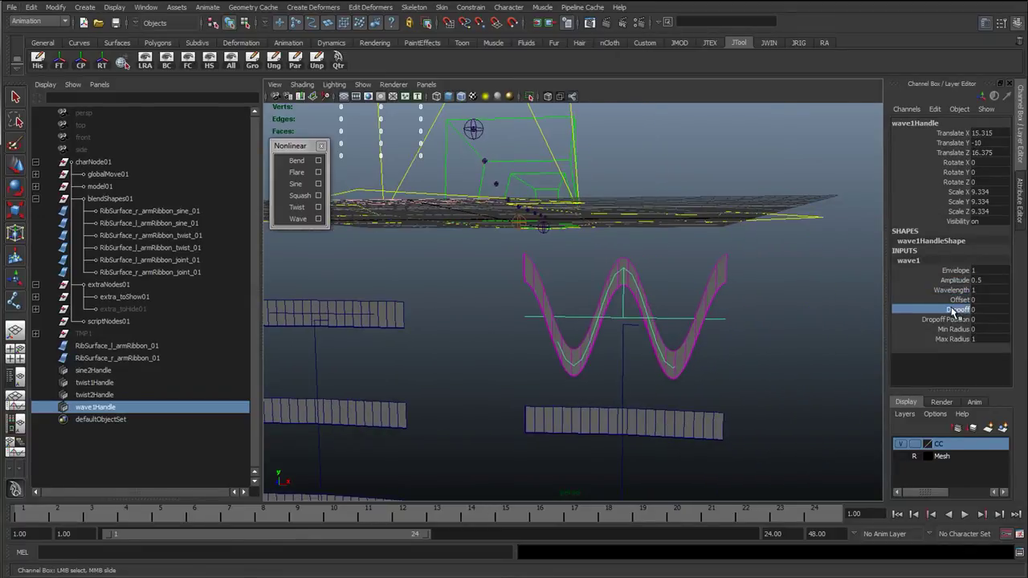
{"action": "middle_click_drag", "start_coordinate": [596, 207], "coordinate": [619, 314], "text": "alt"}
{"action": "right_click_drag", "start_coordinate": [649, 347], "coordinate": [577, 357], "text": "alt"}
{"action": "middle_click_drag", "start_coordinate": [578, 358], "coordinate": [571, 418], "text": "alt"}
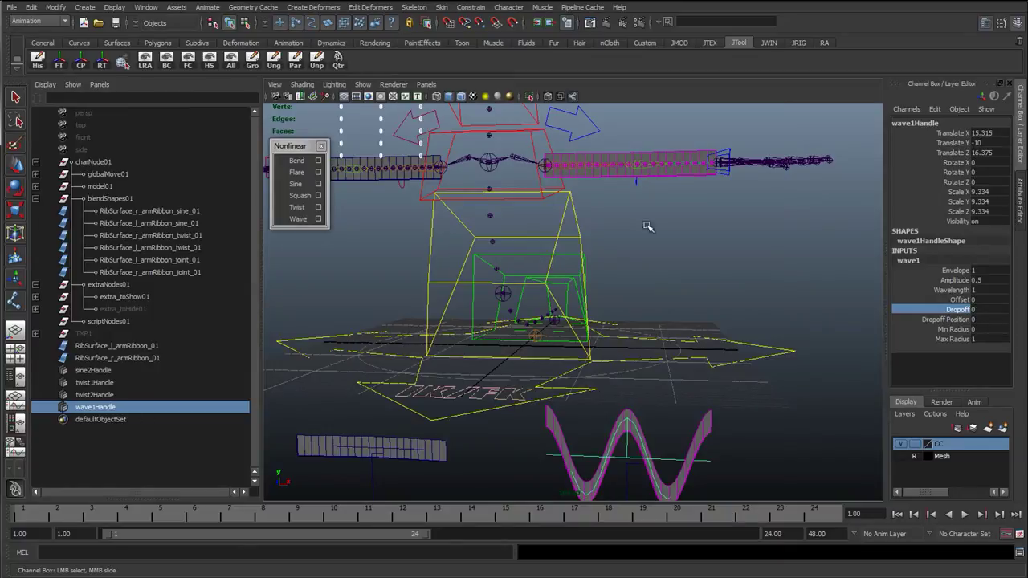
{"action": "left_click", "coordinate": [665, 515]}
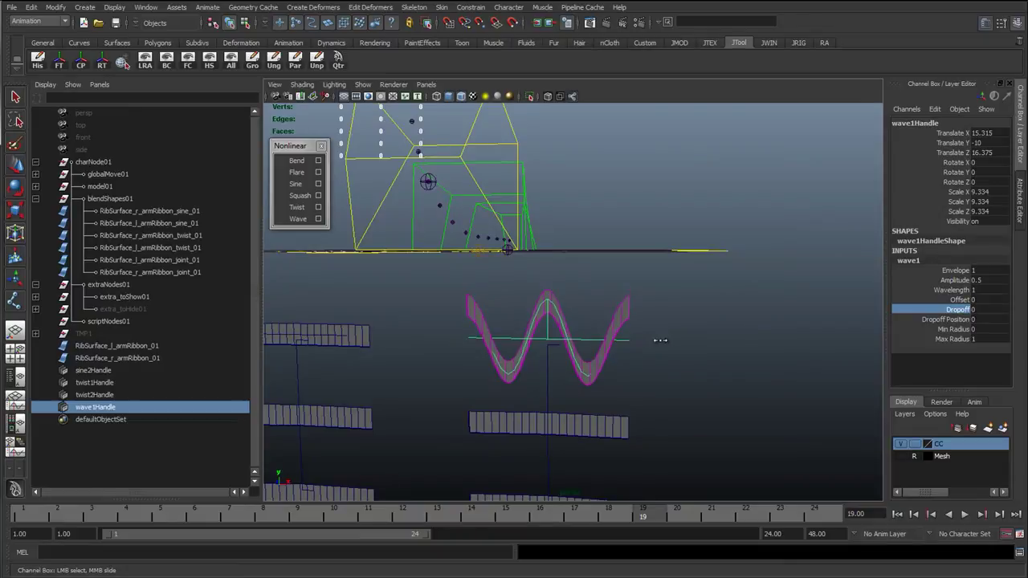
{"action": "middle_click_drag", "start_coordinate": [660, 341], "coordinate": [670, 341]}
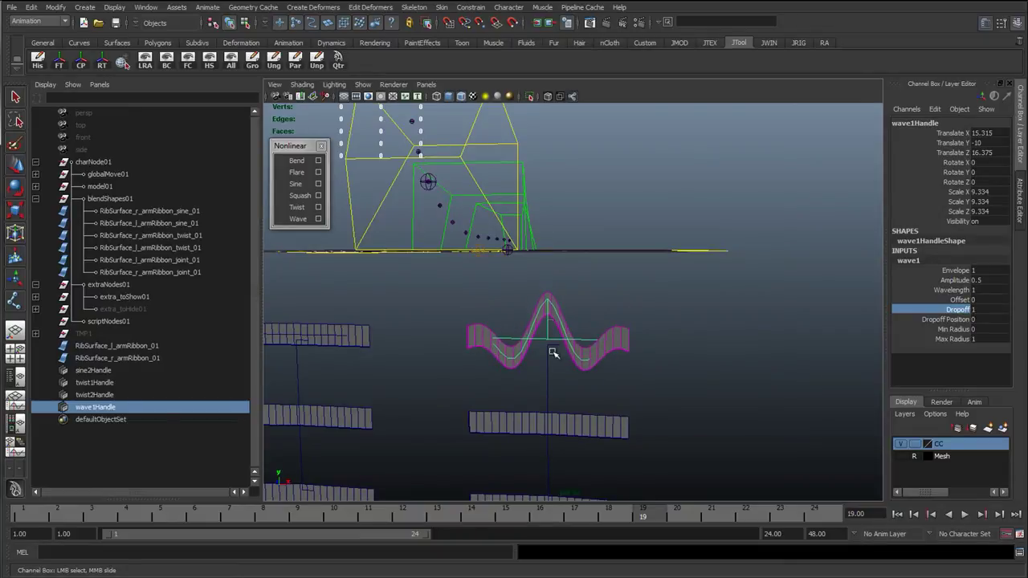
{"action": "scroll", "coordinate": [624, 418], "scroll_direction": "up", "scroll_amount": 2}
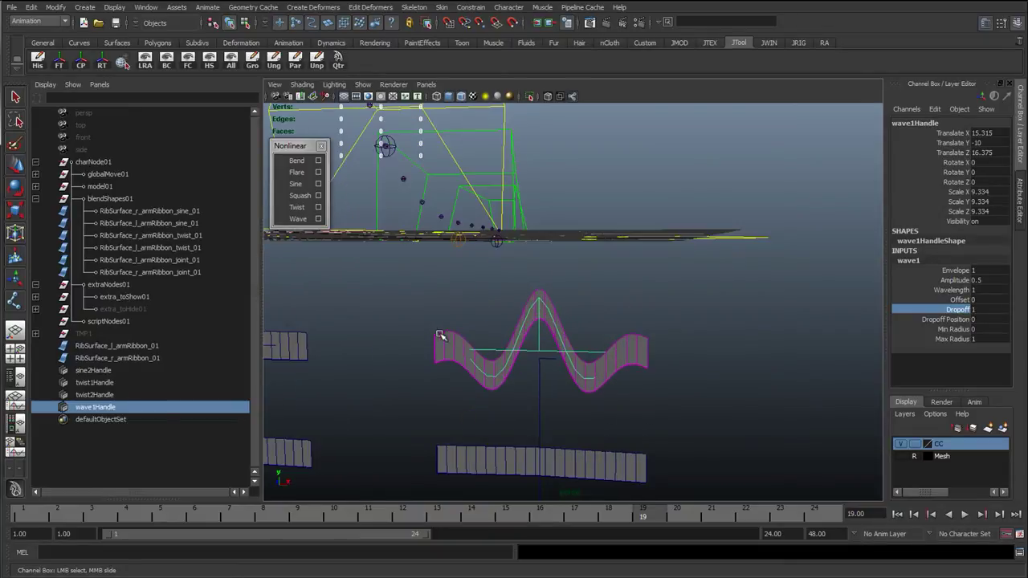
{"action": "left_click_drag", "start_coordinate": [424, 371], "coordinate": [441, 280], "text": "alt"}
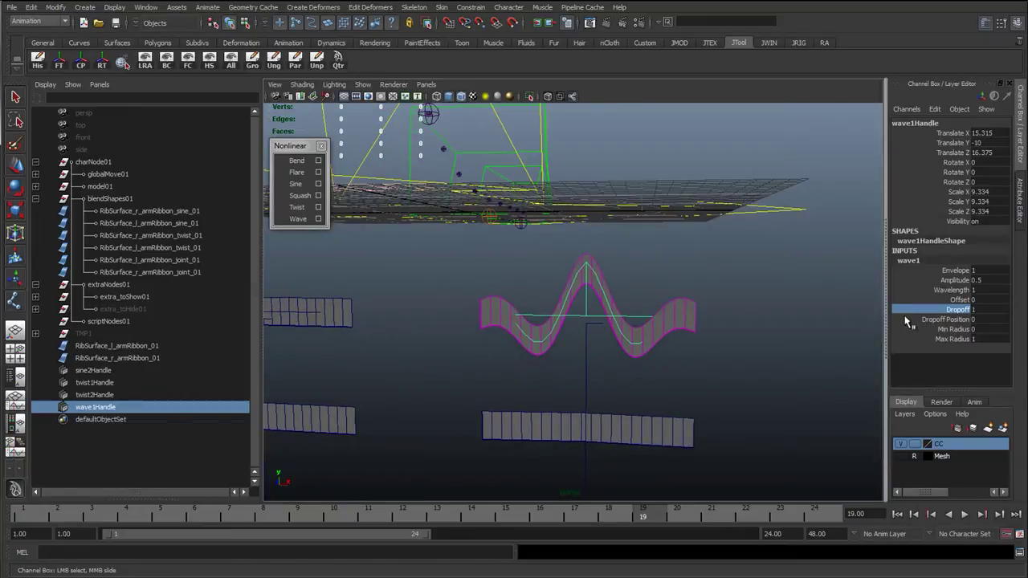
Test the wave deformer's Wavelength and Offset, ending with a Wavelength of 1.3 and an Offset of 3.5.
{"action": "left_click", "coordinate": [954, 290]}
{"action": "middle_click_drag", "start_coordinate": [790, 312], "coordinate": [786, 313]}
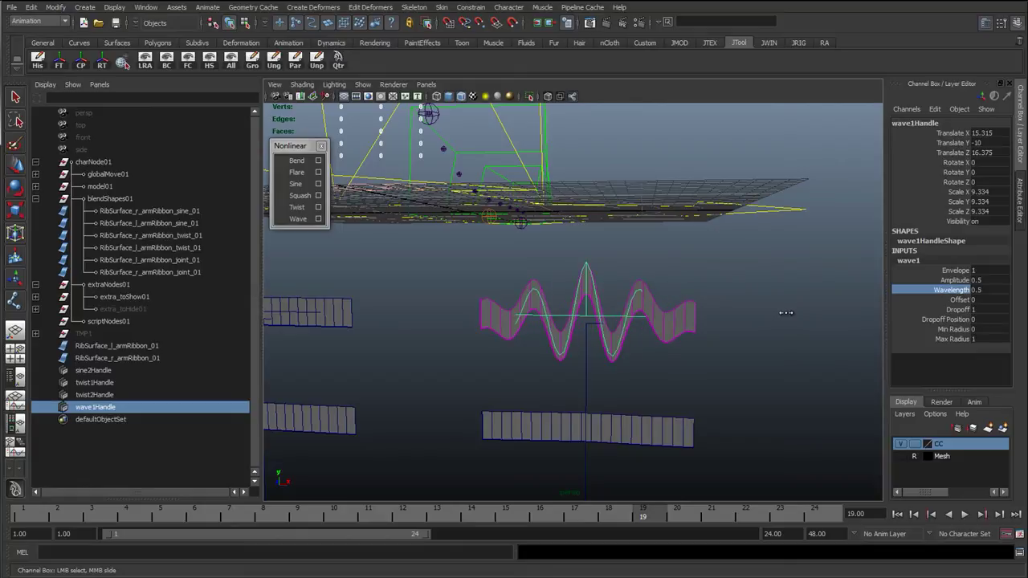
{"action": "left_click", "coordinate": [960, 299]}
{"action": "middle_click_drag", "start_coordinate": [696, 359], "coordinate": [780, 330]}
{"action": "left_click", "coordinate": [951, 290]}
{"action": "left_click", "coordinate": [960, 300]}
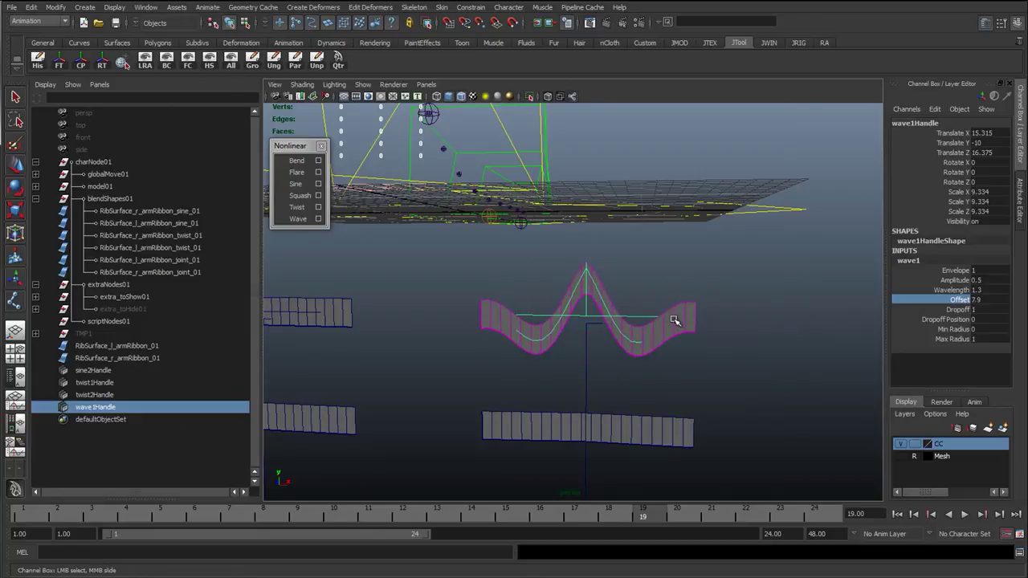
{"action": "middle_click_drag", "start_coordinate": [675, 320], "coordinate": [647, 310]}
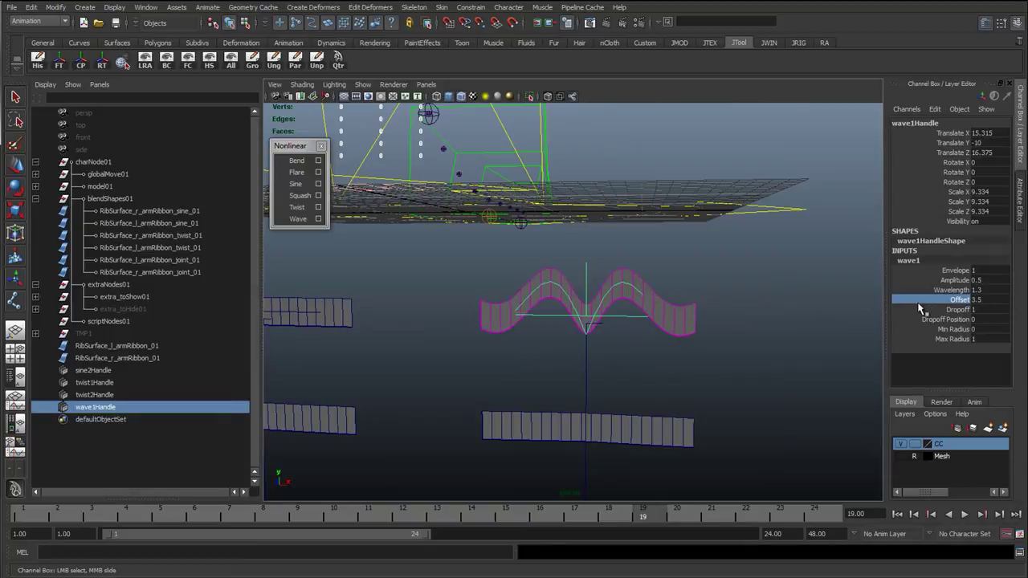
Try varying the wave deformer's Dropoff Position on the left sine ribbon copy.
{"action": "left_click", "coordinate": [941, 322]}
{"action": "middle_click_drag", "start_coordinate": [731, 343], "coordinate": [696, 344]}
{"action": "left_click_drag", "start_coordinate": [546, 361], "coordinate": [722, 361]}
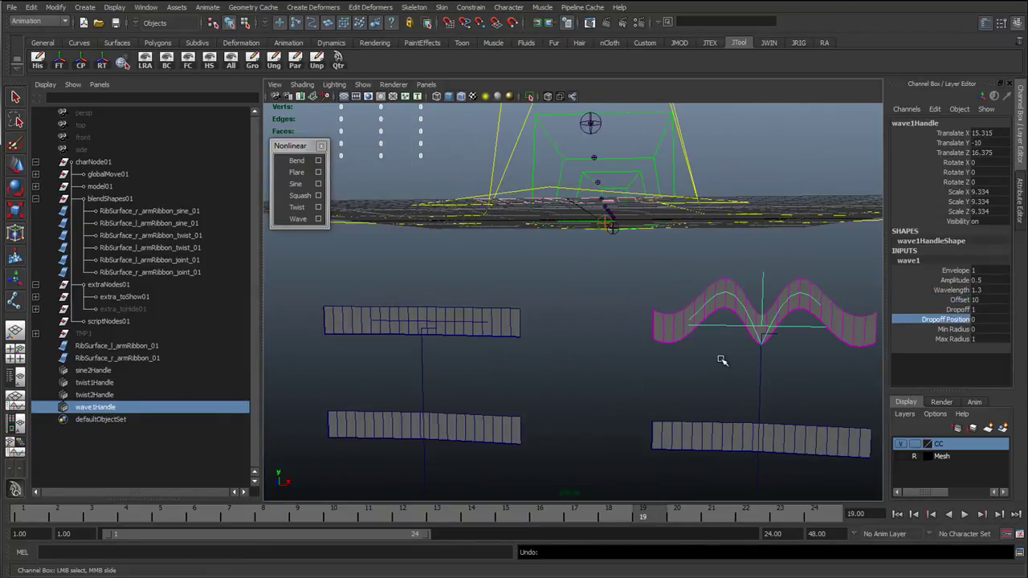
{"action": "middle_click_drag", "start_coordinate": [722, 360], "coordinate": [801, 345]}
Undo the wave attribute tests, the right sine handle's rotation and the wave deformer on the left sine ribbon copy.
{"action": "key", "text": "ctrl+z"}
{"action": "key", "text": "e"}
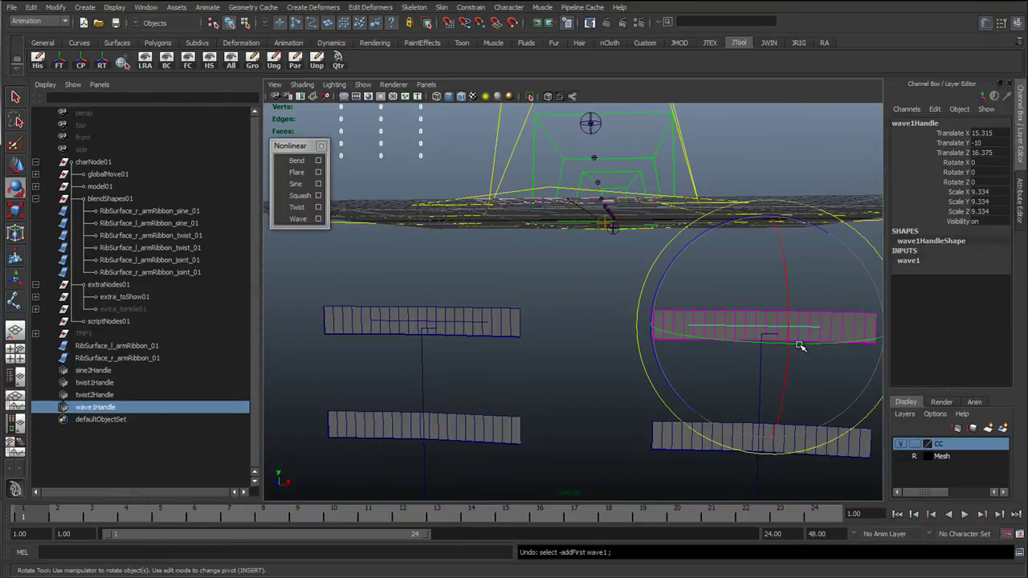
{"action": "key", "text": "ctrl+z"}
{"action": "key", "text": "ctrl+z"}
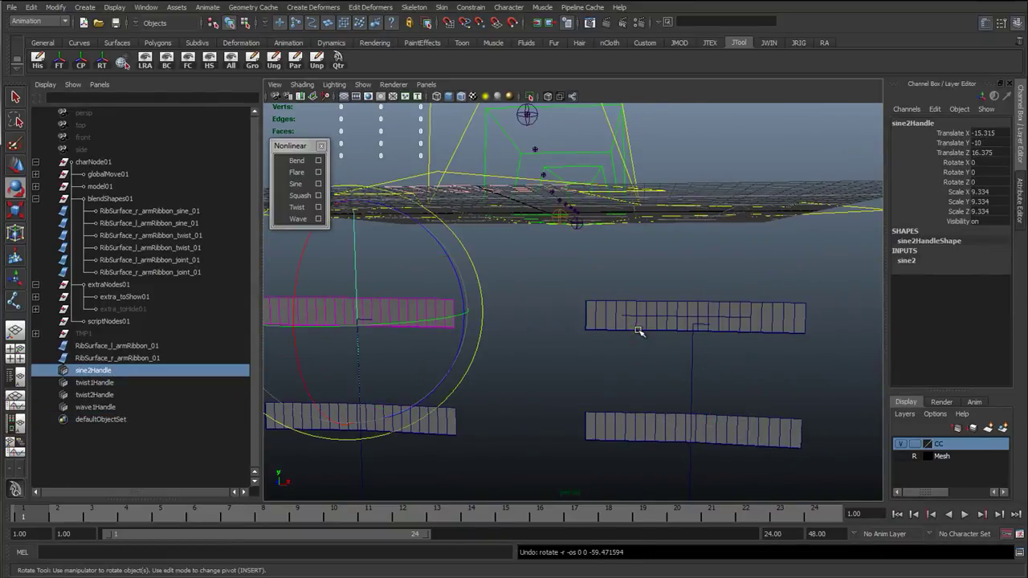
{"action": "key", "text": "ctrl+z"}
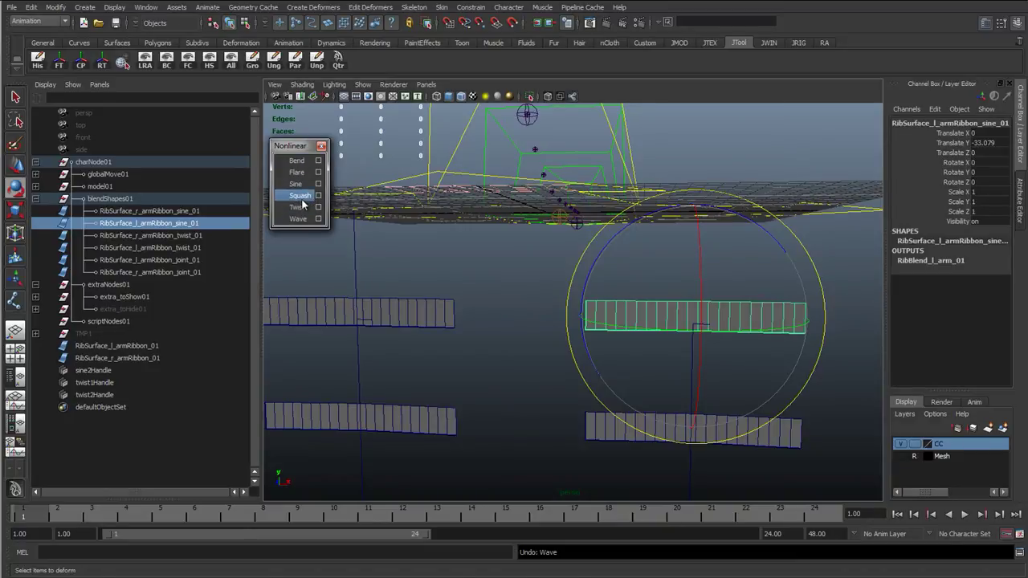
Add a Sine deformer to the left sine ribbon copy and close the floating Nonlinear list.
{"action": "middle_click_drag", "start_coordinate": [539, 181], "coordinate": [518, 316], "text": "alt"}
{"action": "middle_click_drag", "start_coordinate": [582, 174], "coordinate": [558, 248], "text": "alt"}
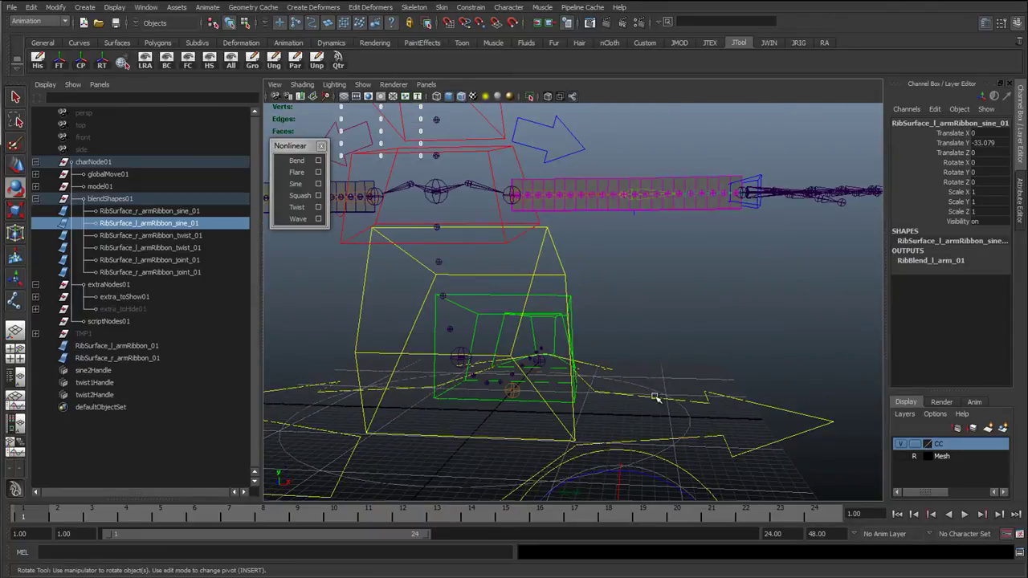
{"action": "middle_click_drag", "start_coordinate": [655, 398], "coordinate": [578, 248], "text": "alt"}
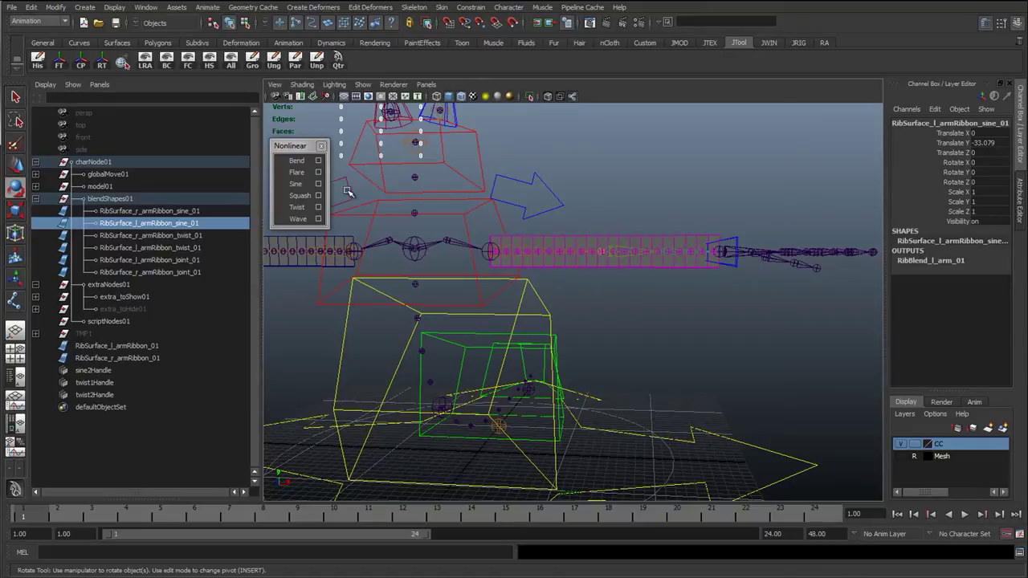
{"action": "left_click_drag", "start_coordinate": [662, 261], "coordinate": [591, 346], "text": "alt"}
{"action": "middle_click_drag", "start_coordinate": [591, 345], "coordinate": [590, 327], "text": "alt"}
{"action": "left_click_drag", "start_coordinate": [591, 326], "coordinate": [582, 366], "text": "alt"}
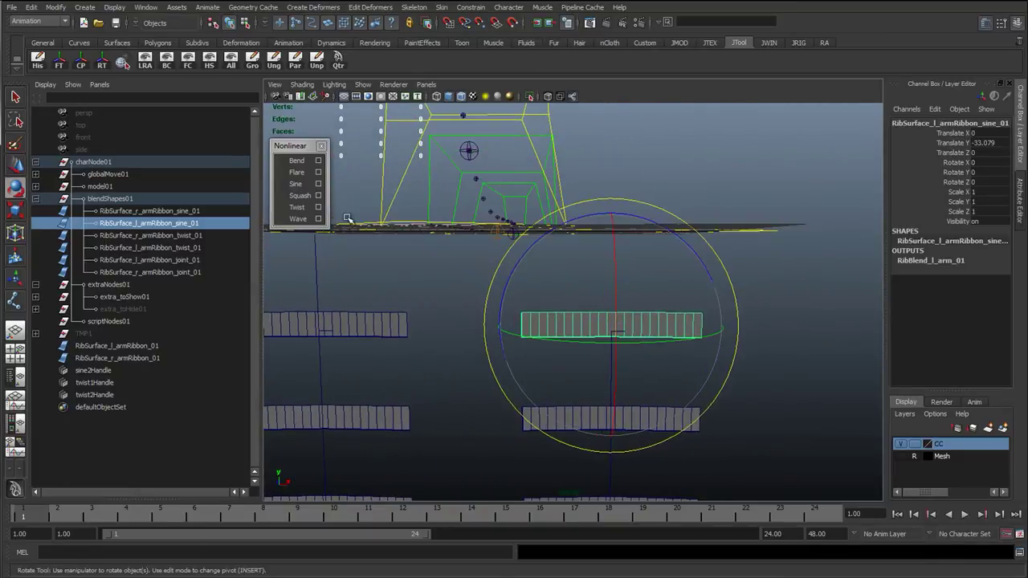
{"action": "left_click", "coordinate": [295, 183]}
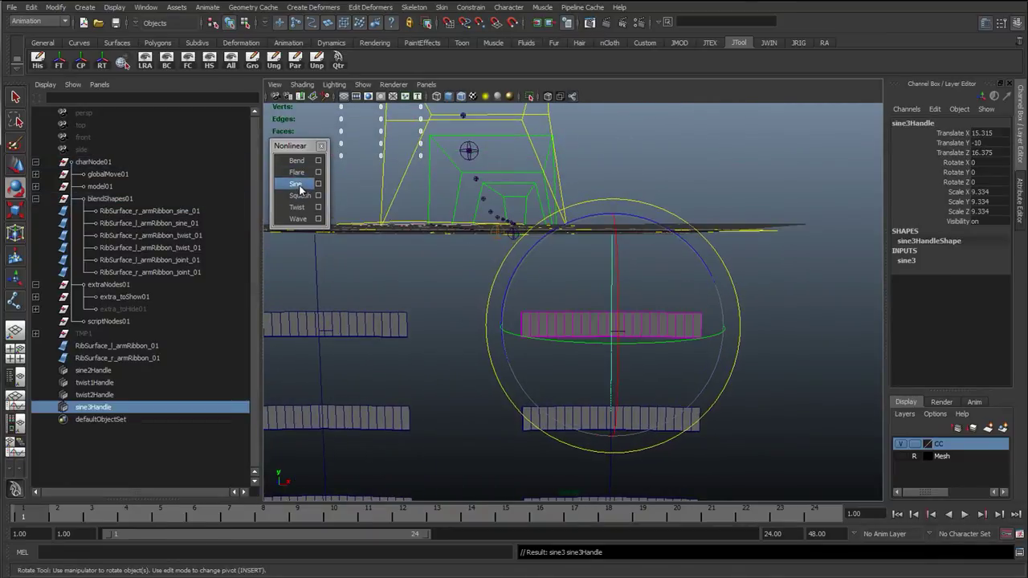
{"action": "left_click", "coordinate": [322, 145]}
Rotate the left ribbon's sine deformer handle to 90 in Rotate Z so it lies along the ribbon.
{"action": "left_click_drag", "start_coordinate": [371, 269], "coordinate": [391, 287], "text": "alt"}
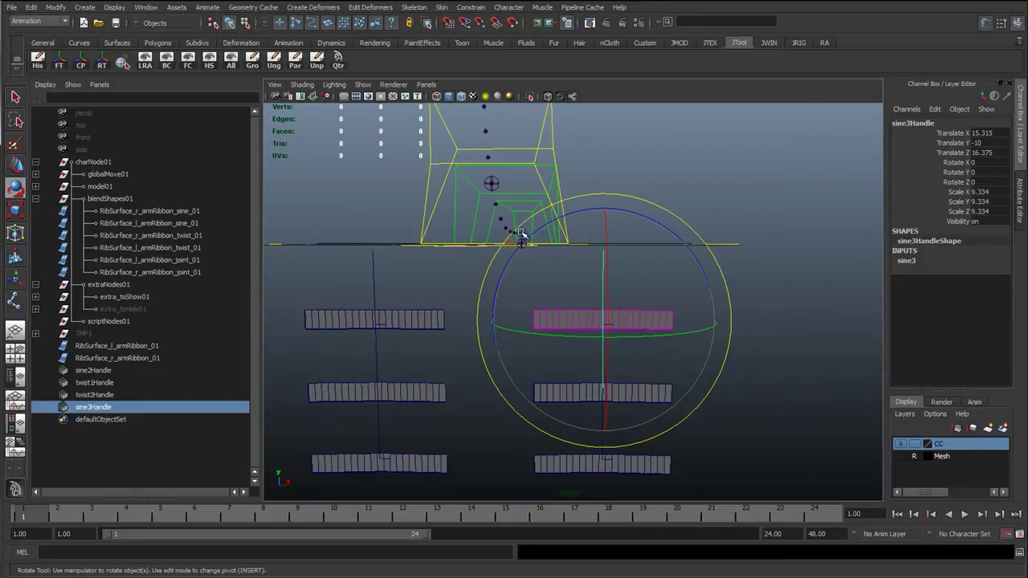
{"action": "left_click_drag", "start_coordinate": [589, 214], "coordinate": [550, 226]}
{"action": "left_click", "coordinate": [986, 182]}
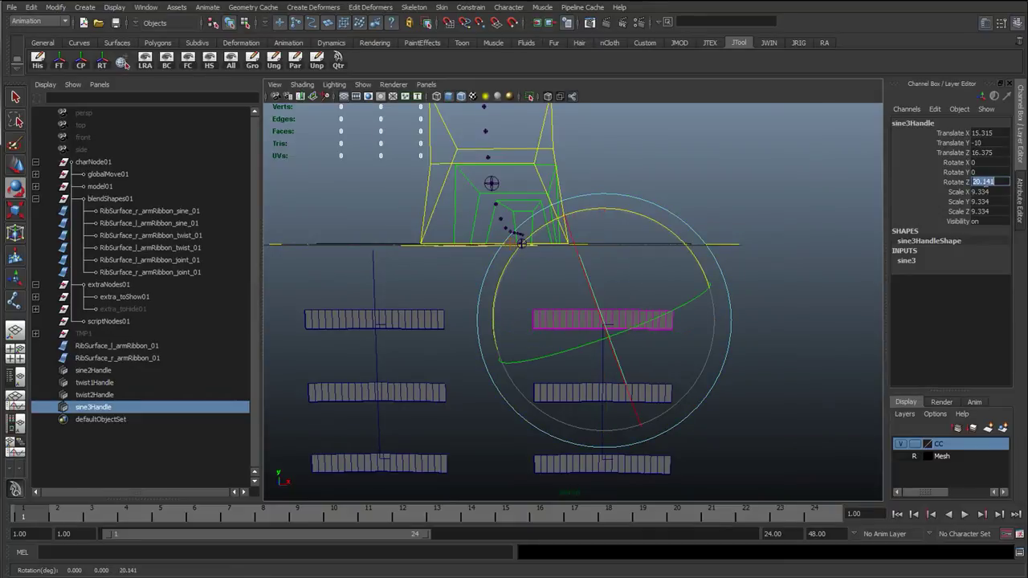
{"action": "key", "text": "Return"}
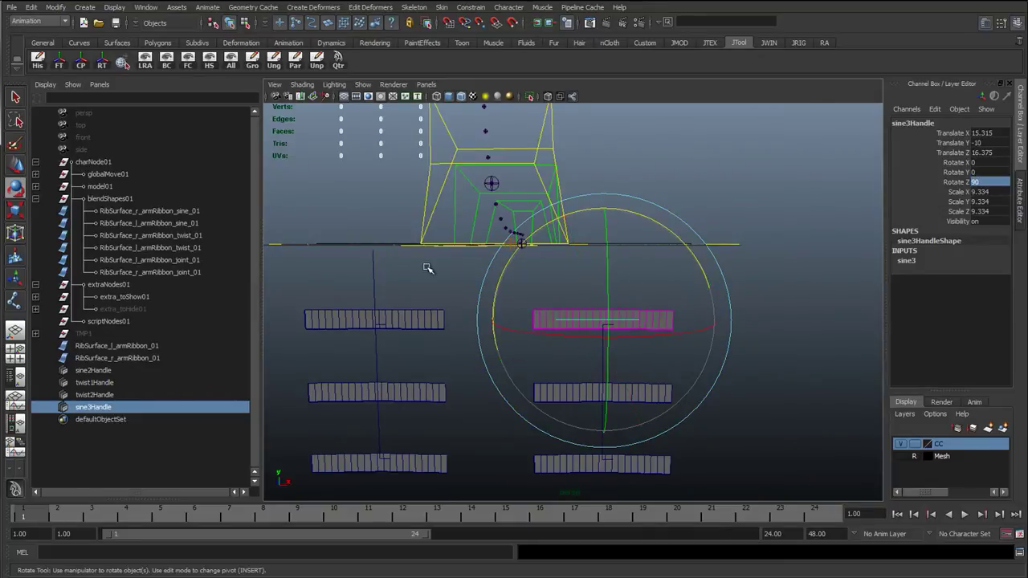
Set the right ribbon's sine deformer handle to -90 in Rotate Z so it lies along the ribbon.
{"action": "left_click", "coordinate": [373, 265]}
{"action": "left_click_drag", "start_coordinate": [452, 244], "coordinate": [923, 251]}
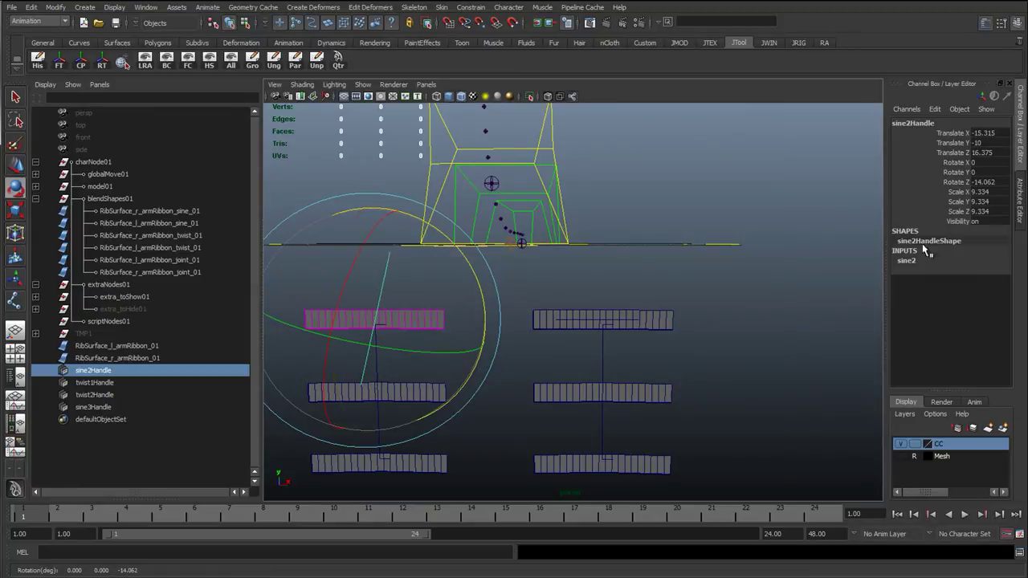
{"action": "left_click", "coordinate": [988, 184]}
{"action": "type", "text": "-90"}
{"action": "key", "text": "Return"}
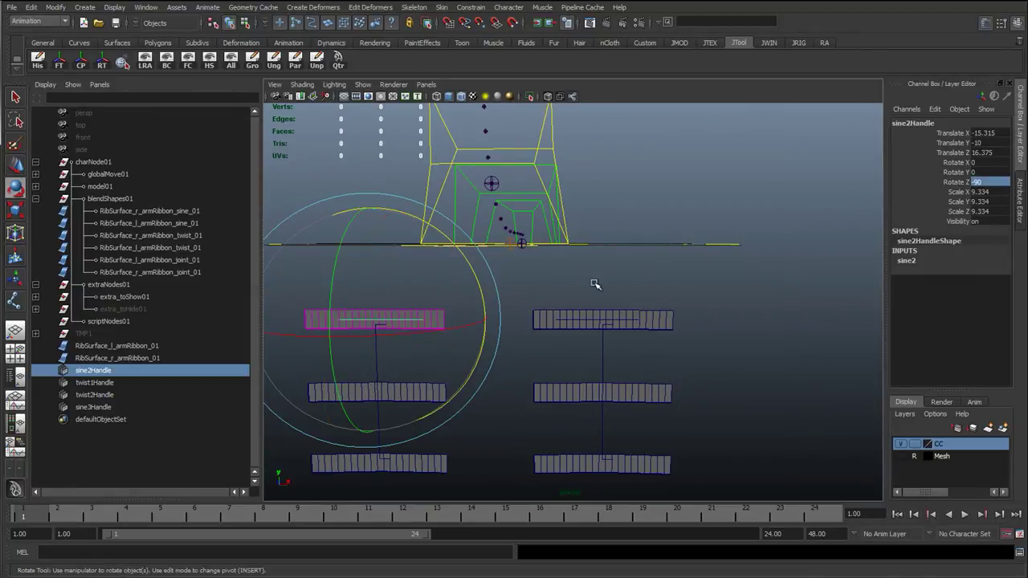
Select both sine handles and set the Amplitude of their deformers to 0.5.
{"action": "scroll", "coordinate": [578, 302], "scroll_direction": "up", "scroll_amount": 2}
{"action": "left_click", "coordinate": [575, 326], "text": "shift"}
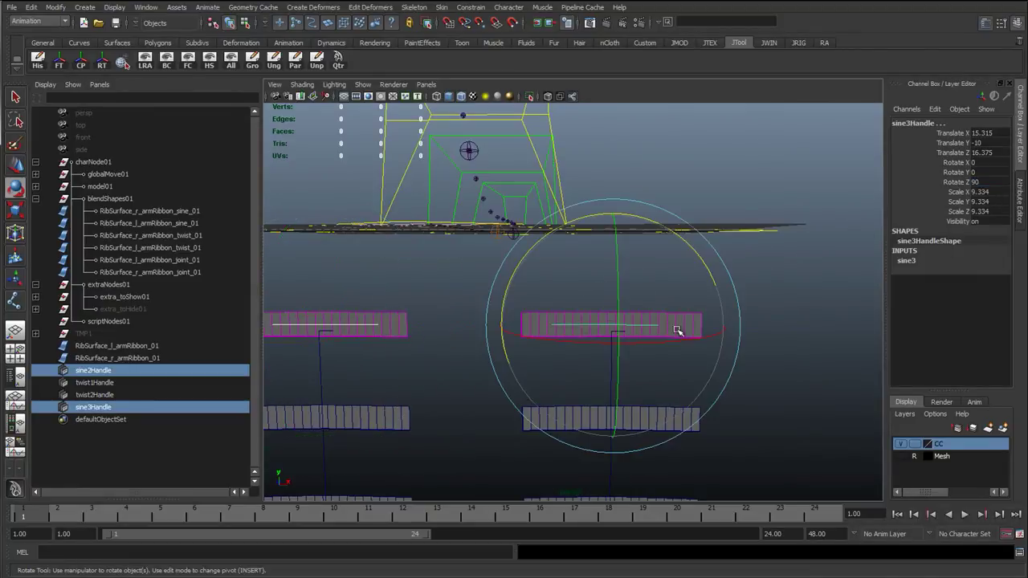
{"action": "left_click", "coordinate": [920, 263]}
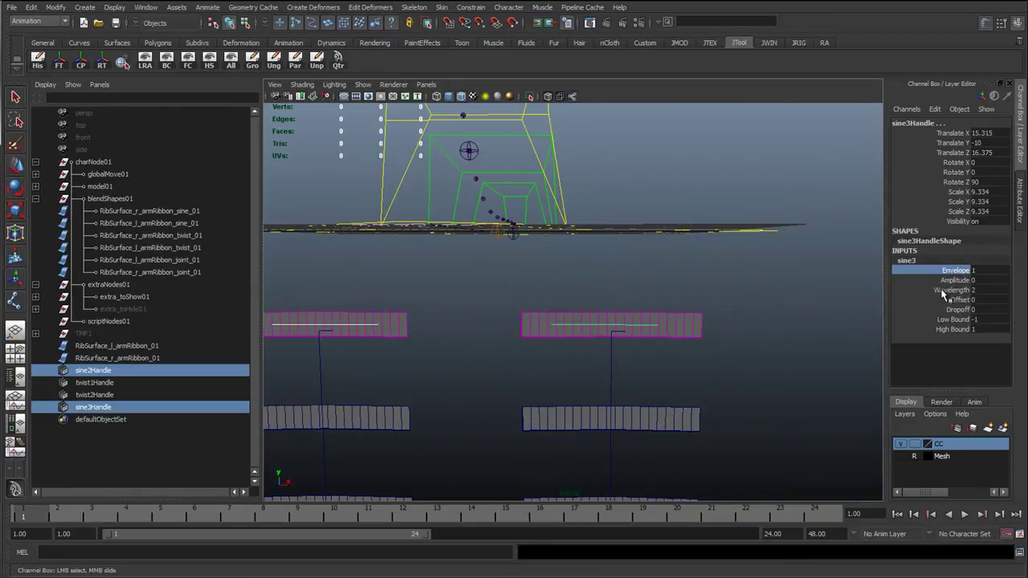
{"action": "left_click", "coordinate": [957, 300]}
{"action": "left_click", "coordinate": [950, 290]}
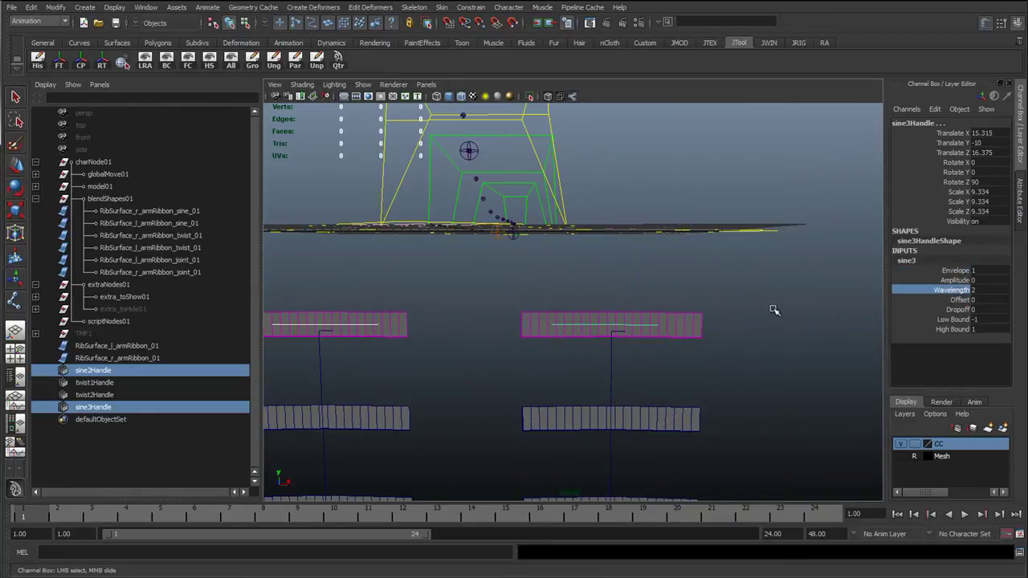
{"action": "left_click", "coordinate": [955, 280]}
{"action": "middle_click_drag", "start_coordinate": [707, 303], "coordinate": [708, 303]}
{"action": "middle_click_drag", "start_coordinate": [518, 314], "coordinate": [578, 311], "text": "alt"}
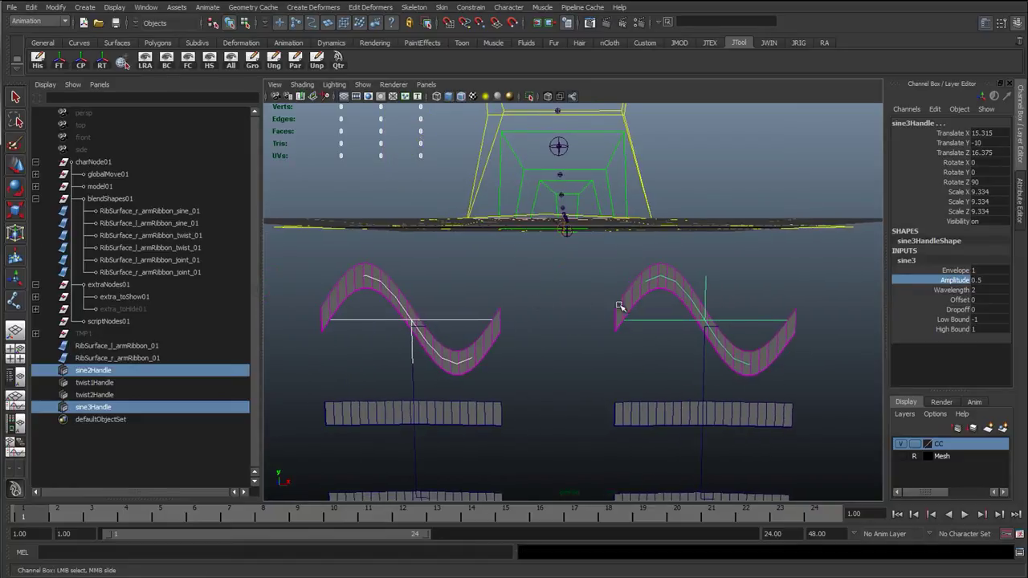
Try rotating the right ribbon's sine handle in Z and undo the rotation.
{"action": "key", "text": "e"}
{"action": "left_click", "coordinate": [479, 328]}
{"action": "left_click", "coordinate": [463, 319]}
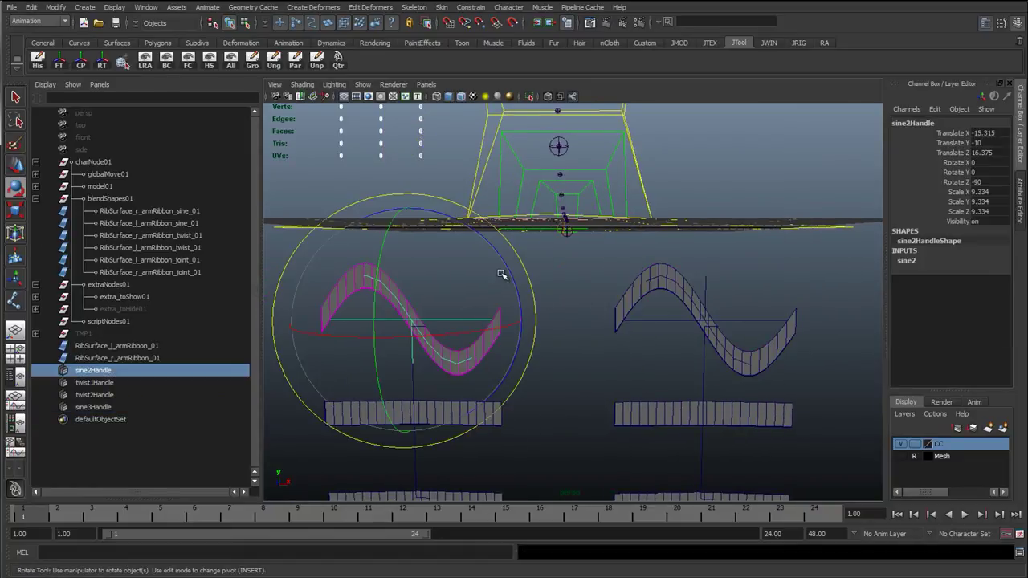
{"action": "left_click_drag", "start_coordinate": [499, 259], "coordinate": [475, 305]}
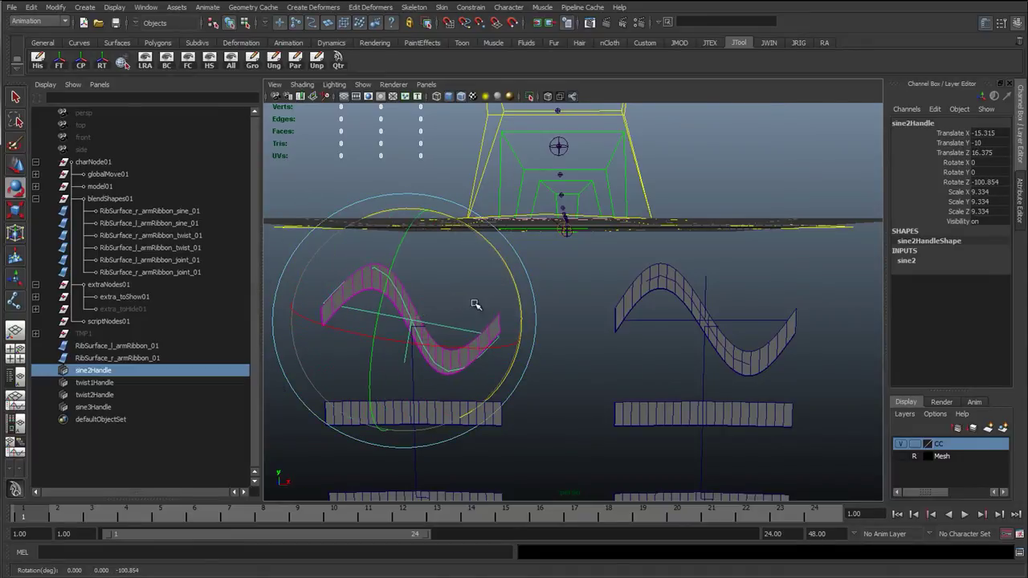
{"action": "key", "text": "ctrl+z"}
Try varying the Offset of both sine deformers, undo it, and set their Dropoff to 1.
{"action": "left_click", "coordinate": [665, 322], "text": "shift"}
{"action": "left_click", "coordinate": [912, 262]}
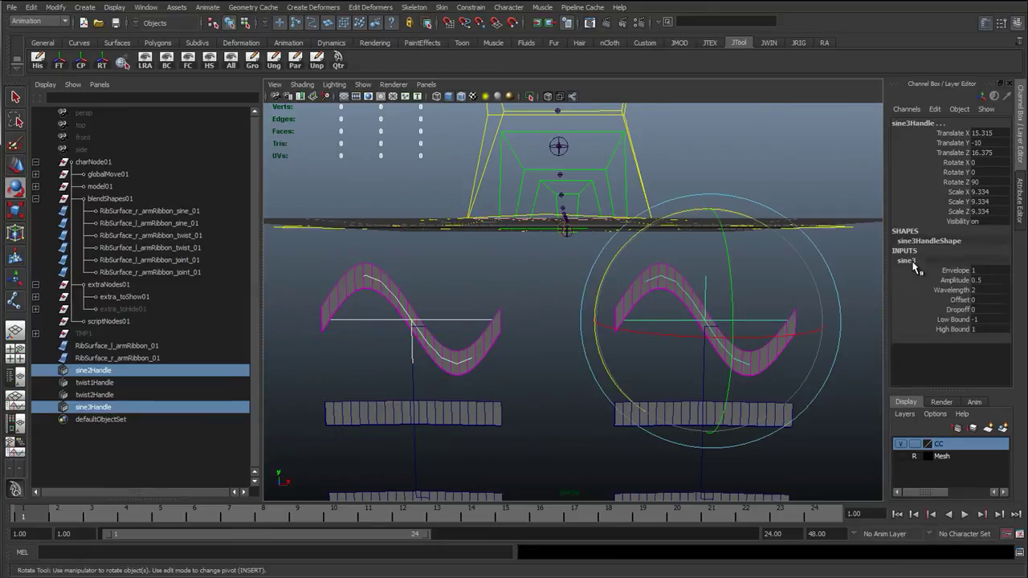
{"action": "left_click", "coordinate": [960, 300]}
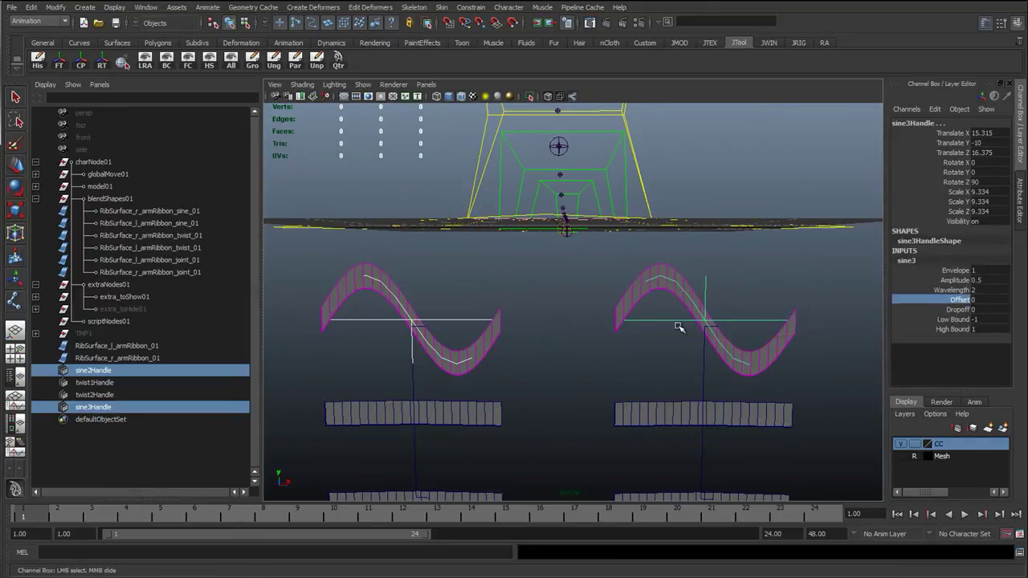
{"action": "middle_click_drag", "start_coordinate": [680, 324], "coordinate": [873, 324]}
{"action": "key", "text": "ctrl+z"}
{"action": "left_click", "coordinate": [953, 310]}
{"action": "middle_click_drag", "start_coordinate": [669, 336], "coordinate": [593, 327], "text": "alt"}
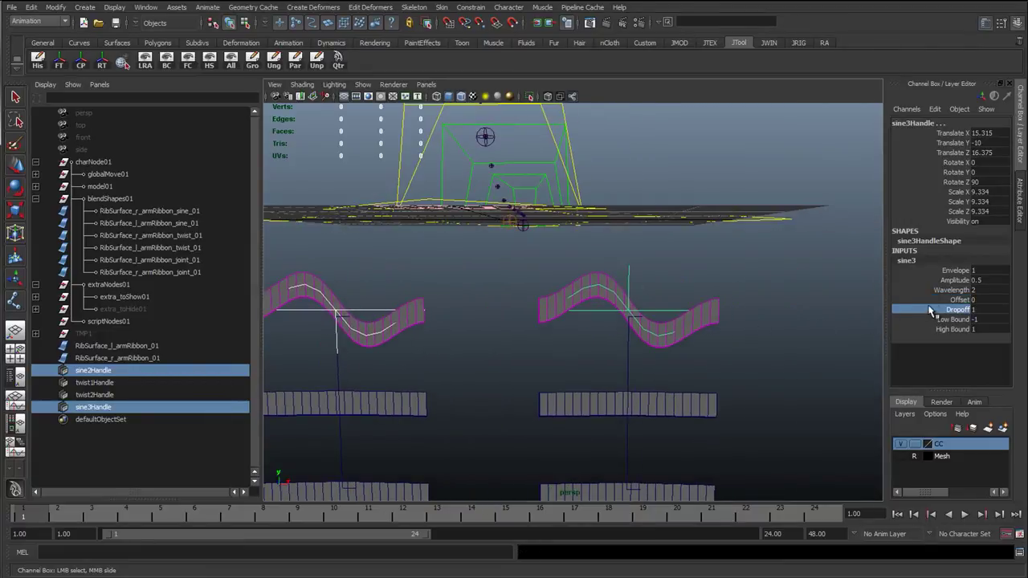
Test the Offset of both sine deformers again with the dropoff applied and undo it.
{"action": "left_click", "coordinate": [938, 298]}
{"action": "middle_click_drag", "start_coordinate": [737, 323], "coordinate": [669, 319]}
{"action": "key", "text": "ctrl+z"}
Flip the right ribbon's sine handle by setting its Rotate Y to 180 so its wave mirrors the left one.
{"action": "left_click", "coordinate": [340, 330]}
{"action": "key", "text": "e"}
{"action": "middle_click_drag", "start_coordinate": [346, 330], "coordinate": [488, 314], "text": "alt"}
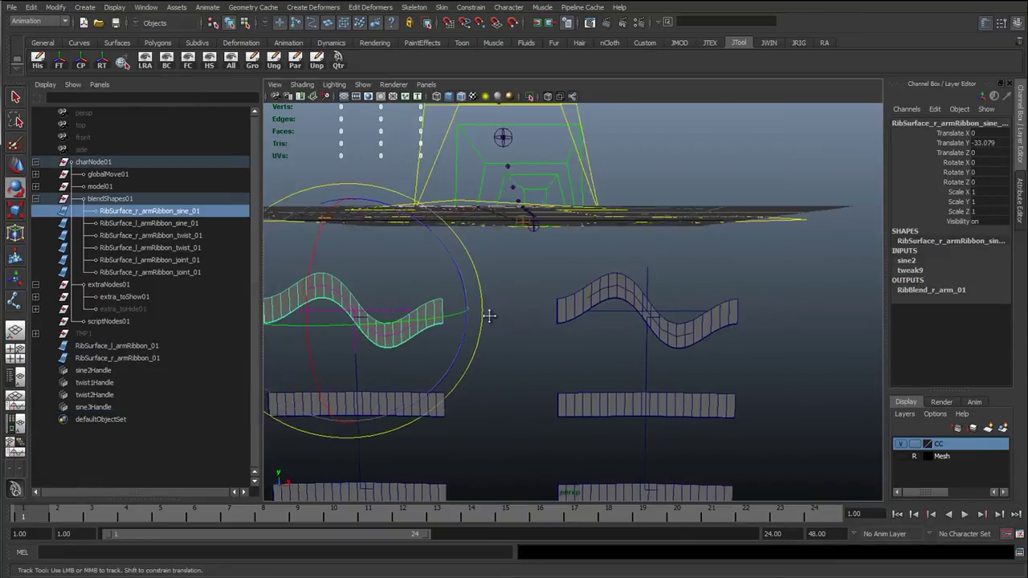
{"action": "left_click", "coordinate": [592, 360]}
{"action": "left_click", "coordinate": [474, 321]}
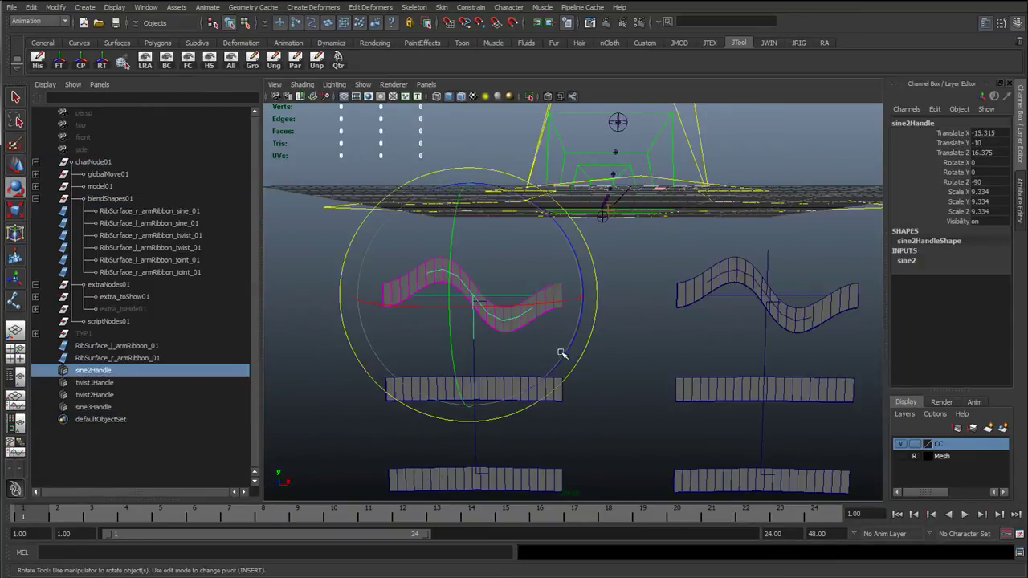
{"action": "scroll", "coordinate": [440, 300], "scroll_direction": "up", "scroll_amount": 2}
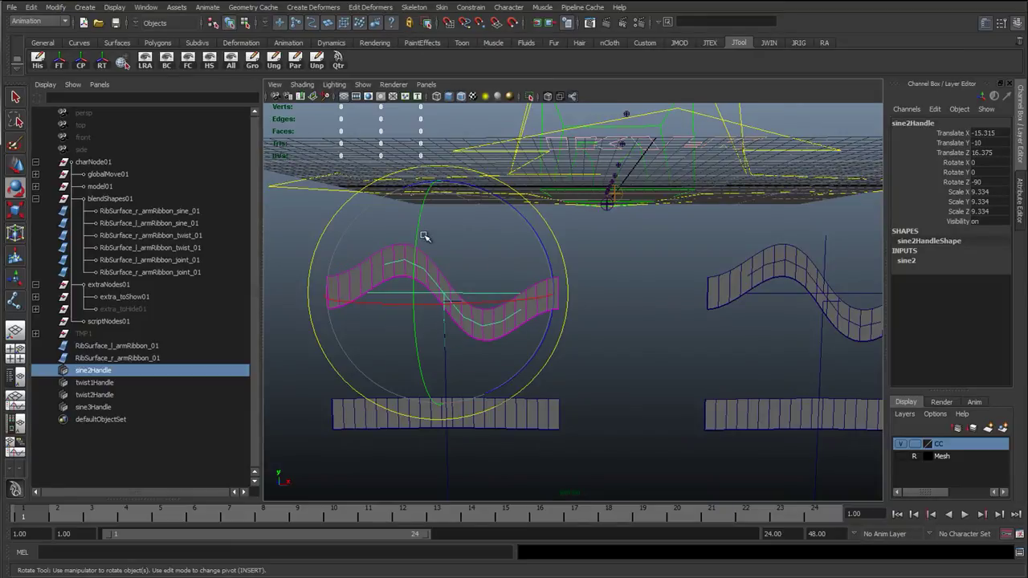
{"action": "left_click_drag", "start_coordinate": [420, 223], "coordinate": [1025, 186]}
{"action": "double_click", "coordinate": [988, 172]}
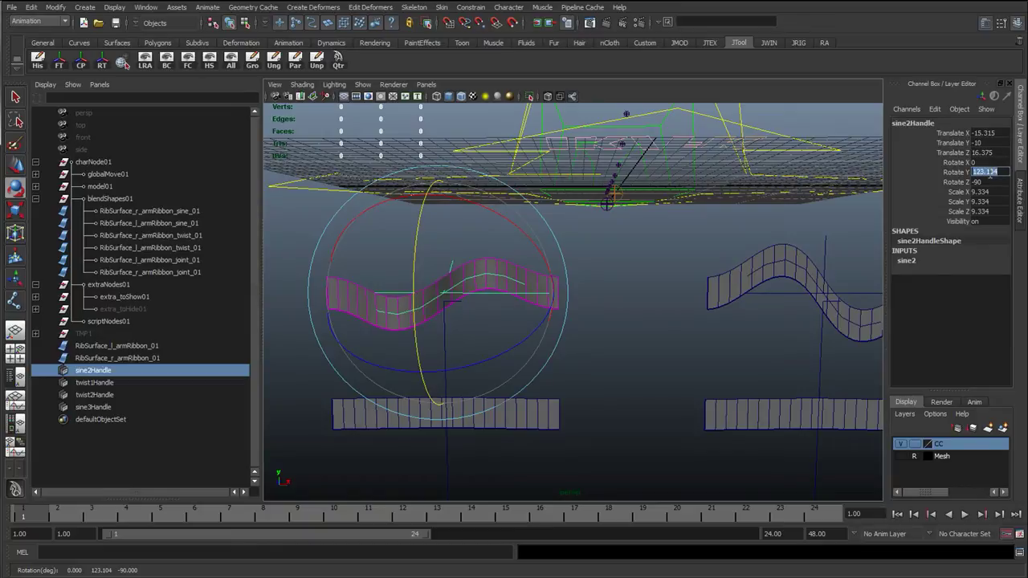
{"action": "key", "text": "Return"}
Select both sine handles and raise the Amplitude of their deformers to 0.9.
{"action": "left_click_drag", "start_coordinate": [558, 253], "coordinate": [700, 280], "text": "alt"}
{"action": "scroll", "coordinate": [615, 290], "scroll_direction": "up", "scroll_amount": 2}
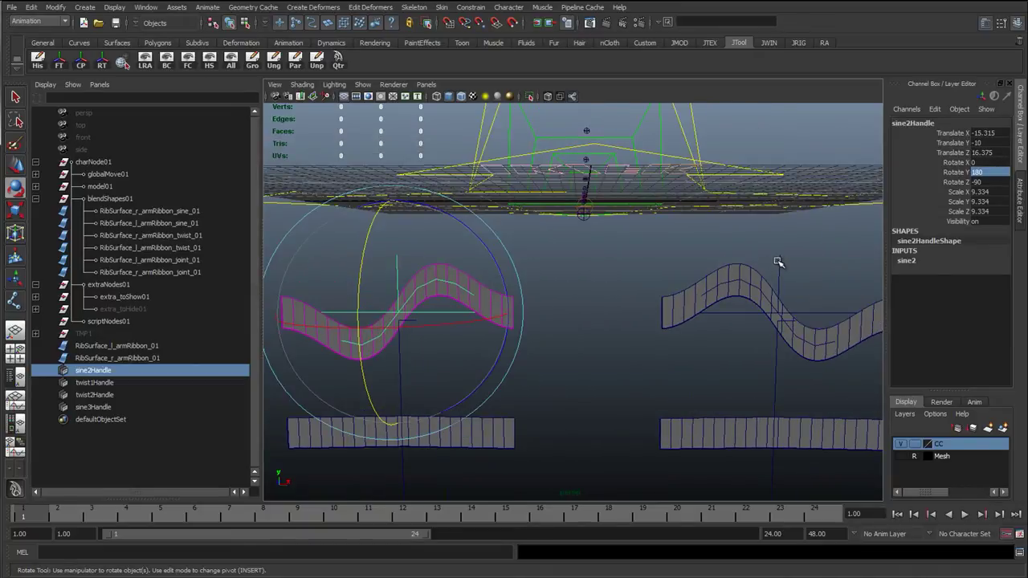
{"action": "left_click", "coordinate": [729, 306], "text": "shift"}
{"action": "left_click", "coordinate": [912, 262]}
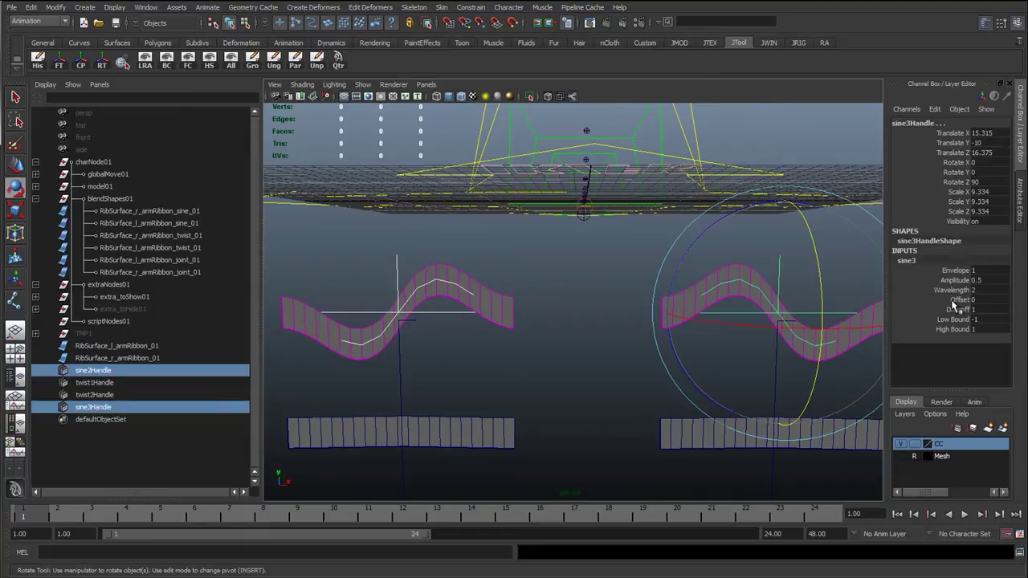
{"action": "right_click_drag", "start_coordinate": [626, 303], "coordinate": [556, 310], "text": "alt"}
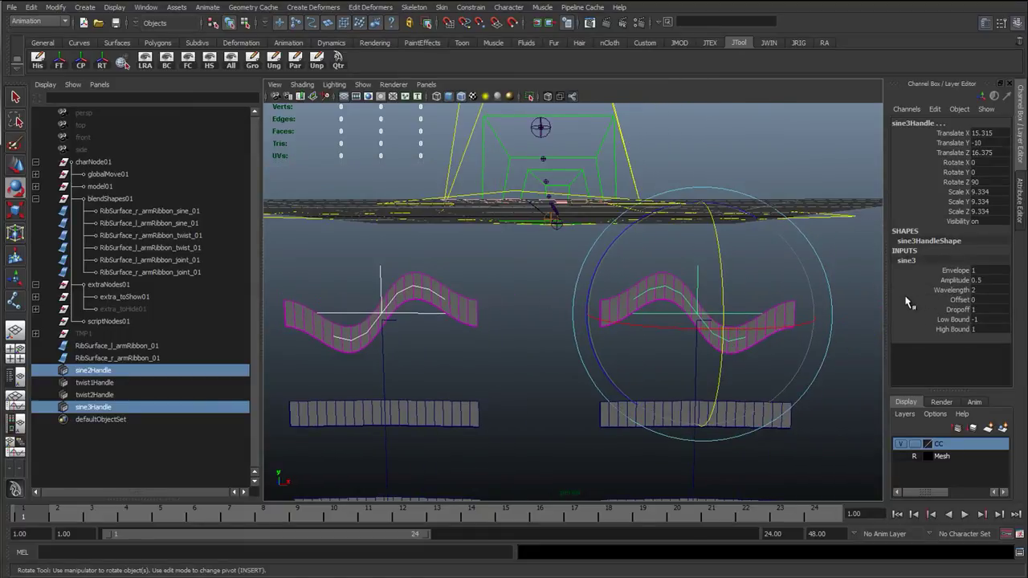
{"action": "left_click", "coordinate": [952, 280]}
{"action": "middle_click_drag", "start_coordinate": [637, 301], "coordinate": [765, 302]}
Set the Offset of both sine deformers to 10.
{"action": "left_click", "coordinate": [956, 299]}
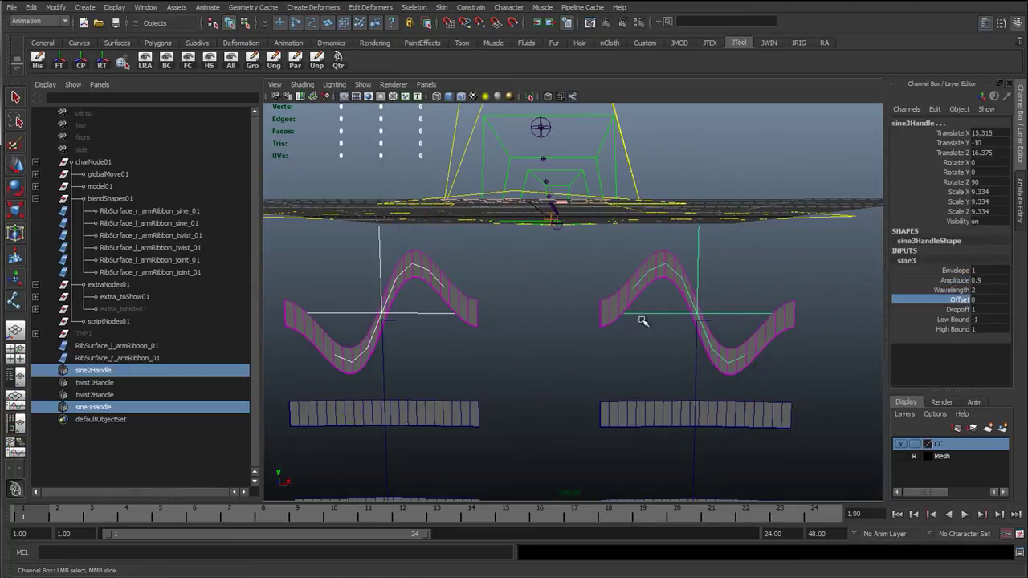
{"action": "middle_click_drag", "start_coordinate": [642, 317], "coordinate": [703, 319]}
{"action": "right_click_drag", "start_coordinate": [723, 308], "coordinate": [580, 261], "text": "alt"}
{"action": "middle_click_drag", "start_coordinate": [603, 240], "coordinate": [618, 327], "text": "alt"}
{"action": "key", "text": "ctrl+z"}
Select both arm ribbons and set all three blend shape target weights of RibBlend_r_arm_01 to 1.
{"action": "left_click", "coordinate": [670, 205]}
{"action": "left_click", "coordinate": [673, 184]}
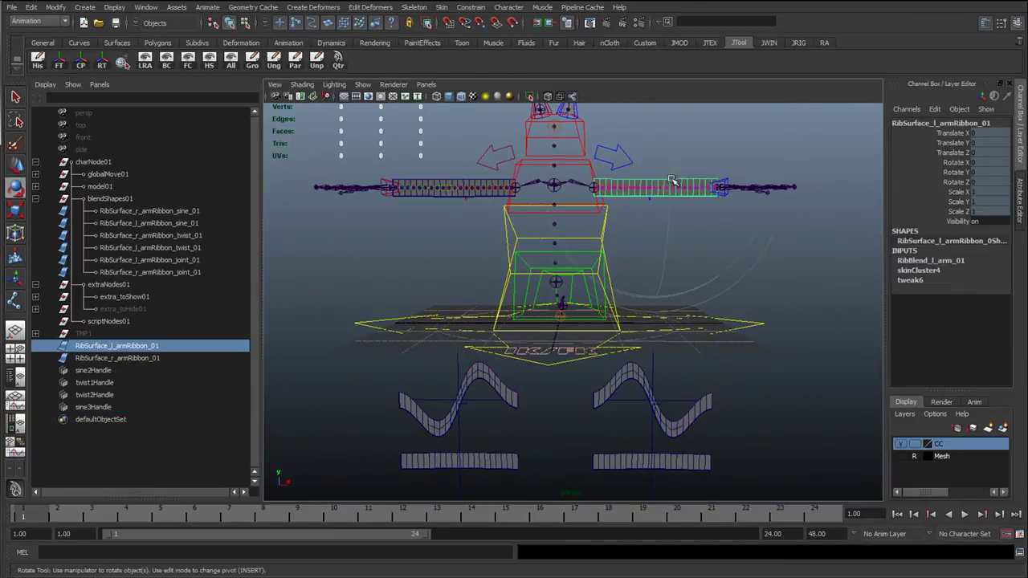
{"action": "left_click", "coordinate": [480, 185], "text": "shift"}
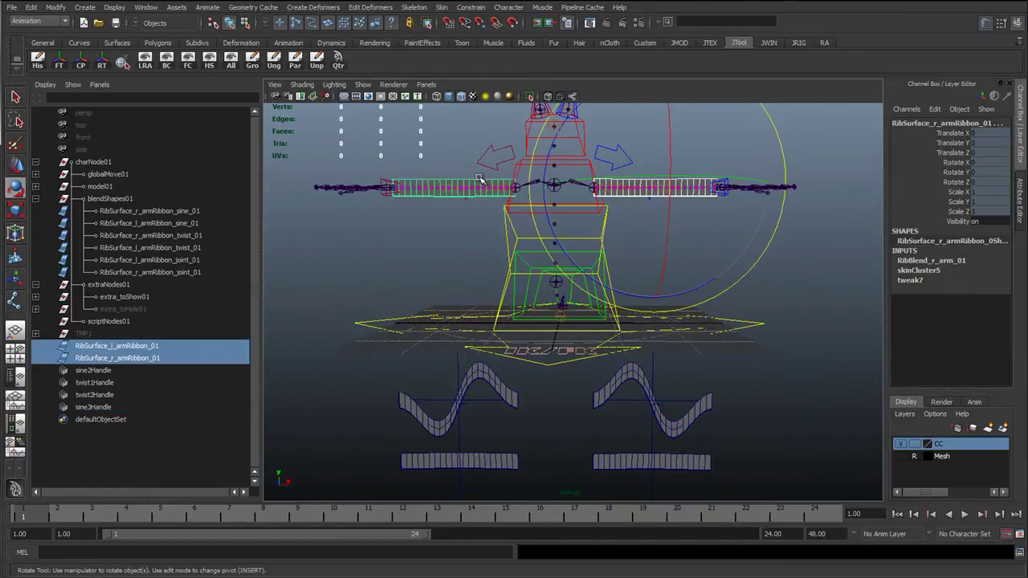
{"action": "left_click", "coordinate": [926, 262]}
{"action": "left_click_drag", "start_coordinate": [972, 282], "coordinate": [974, 299]}
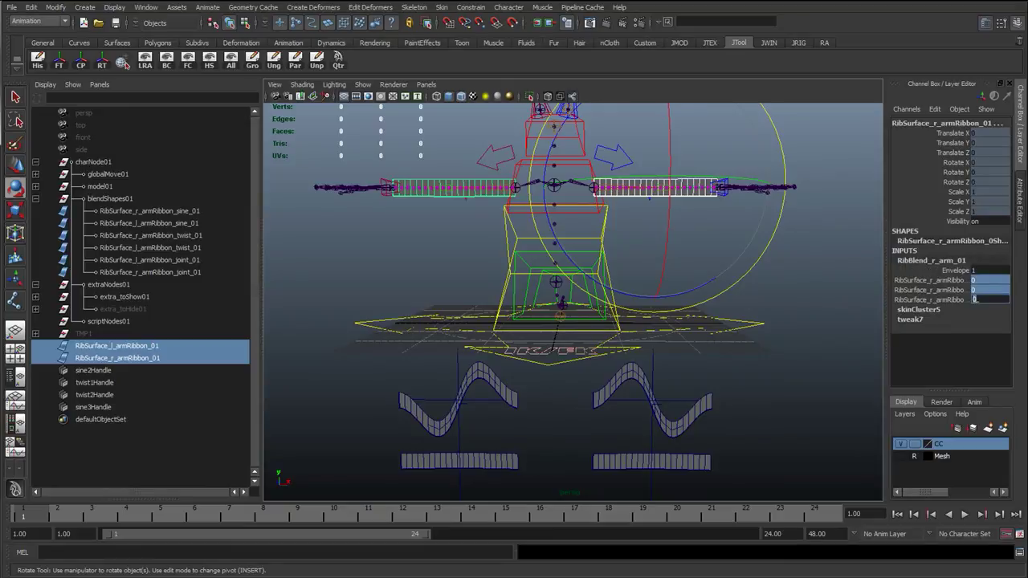
{"action": "type", "text": "1"}
{"action": "key", "text": "Return"}
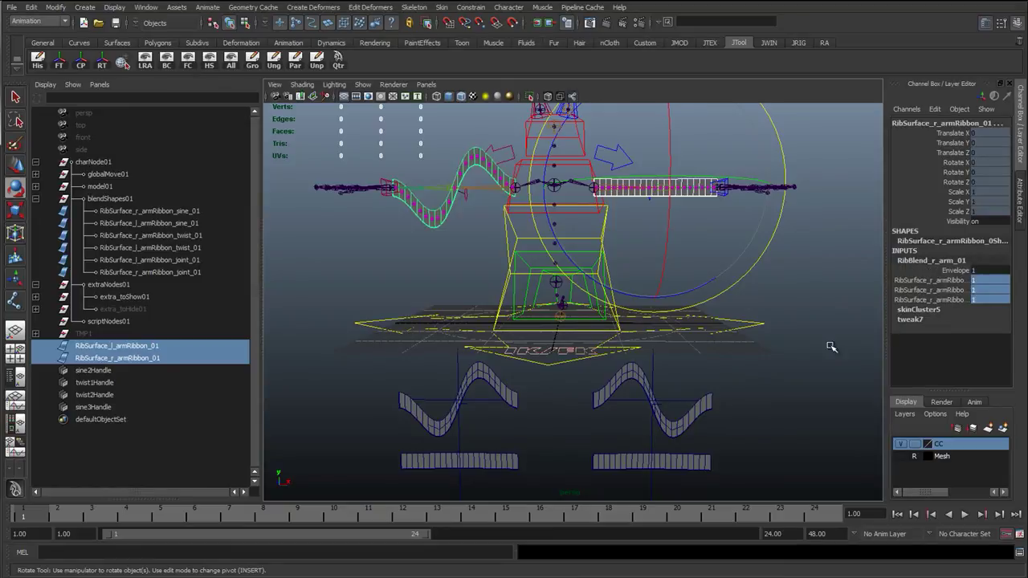
Set all three blend shape target weights of RibBlend_l_arm_01 on the left arm ribbon to 1.
{"action": "left_click", "coordinate": [737, 368]}
{"action": "left_click", "coordinate": [631, 369]}
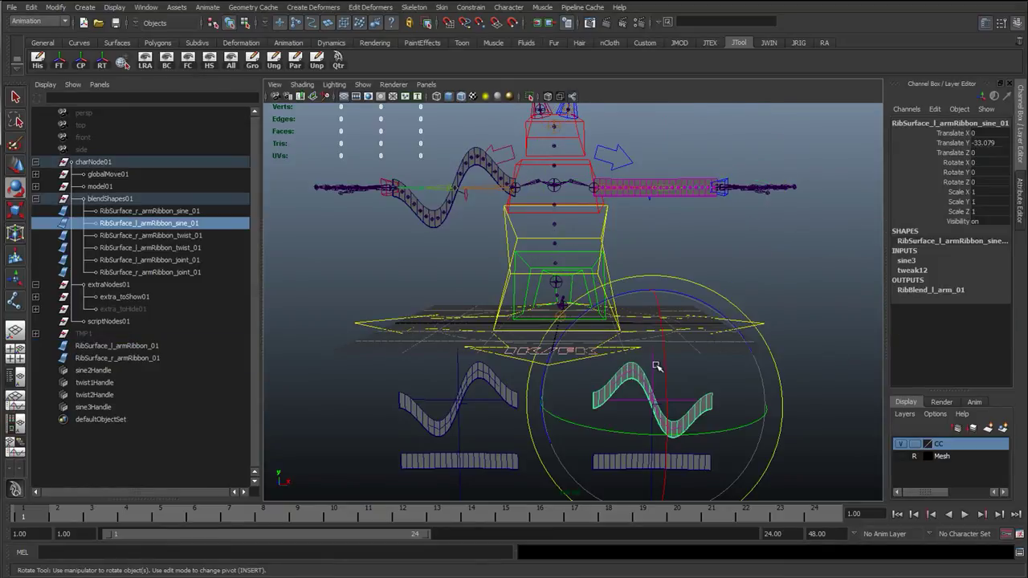
{"action": "left_click", "coordinate": [696, 181]}
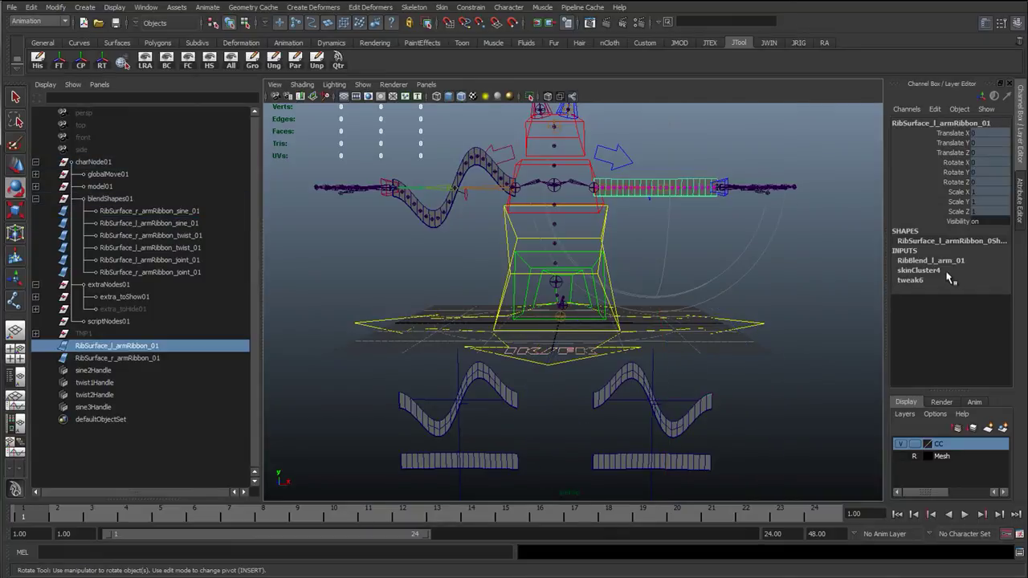
{"action": "left_click", "coordinate": [917, 263]}
{"action": "left_click_drag", "start_coordinate": [974, 280], "coordinate": [979, 299]}
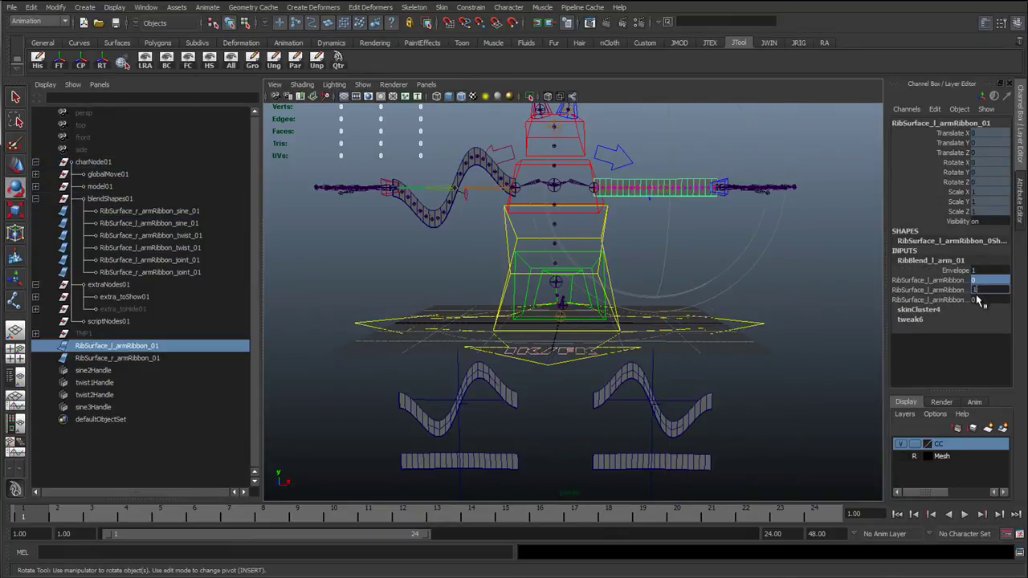
{"action": "type", "text": "1"}
{"action": "key", "text": "Return"}
{"action": "left_click", "coordinate": [740, 314]}
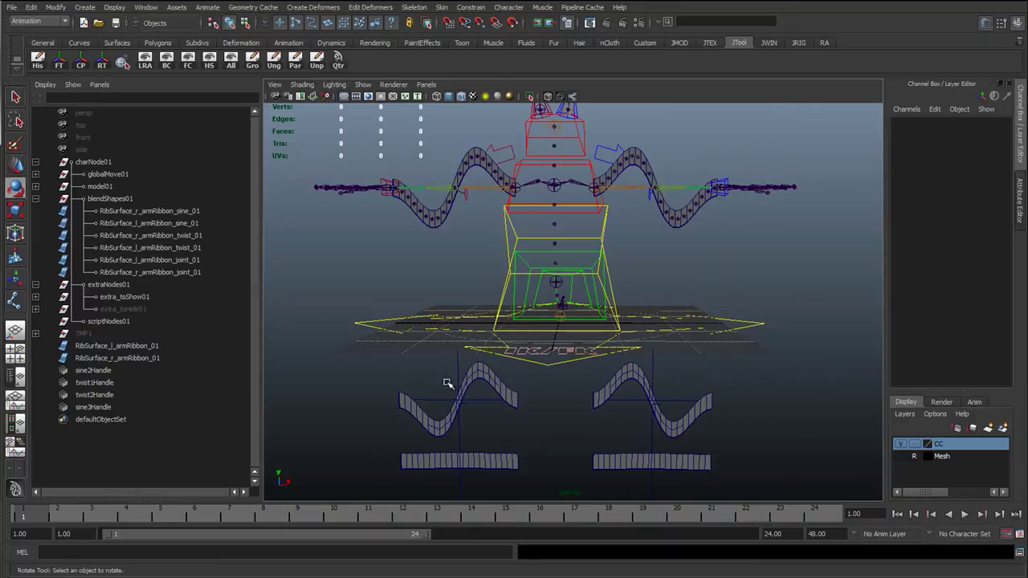
Select both sine handles and test the Dropoff of their deformers.
{"action": "left_click", "coordinate": [468, 370]}
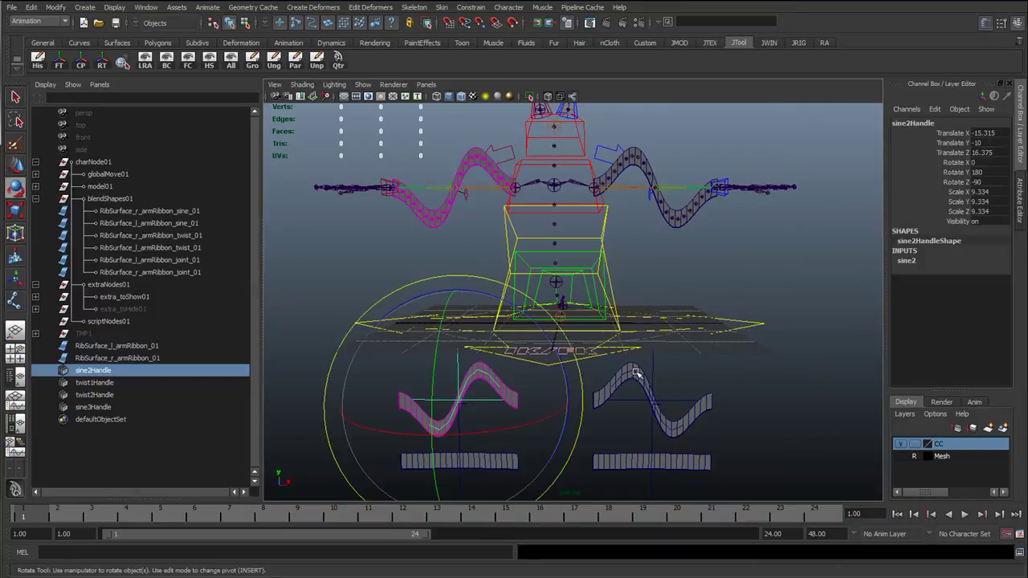
{"action": "left_click", "coordinate": [652, 367], "text": "shift"}
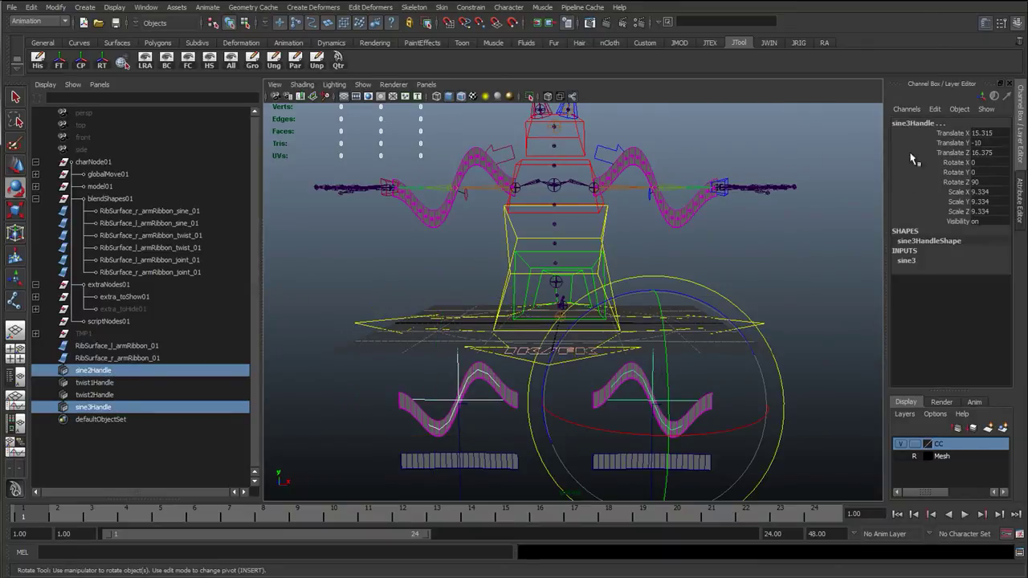
{"action": "left_click", "coordinate": [906, 261]}
{"action": "left_click", "coordinate": [954, 310]}
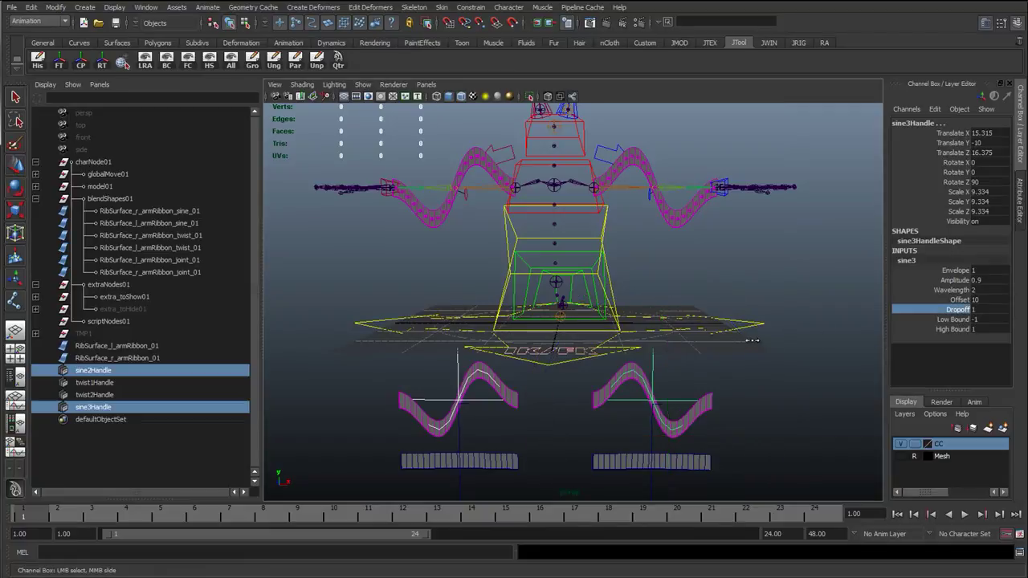
Try varying the Low Bound of both sine deformers and undo the changes.
{"action": "left_click", "coordinate": [952, 321]}
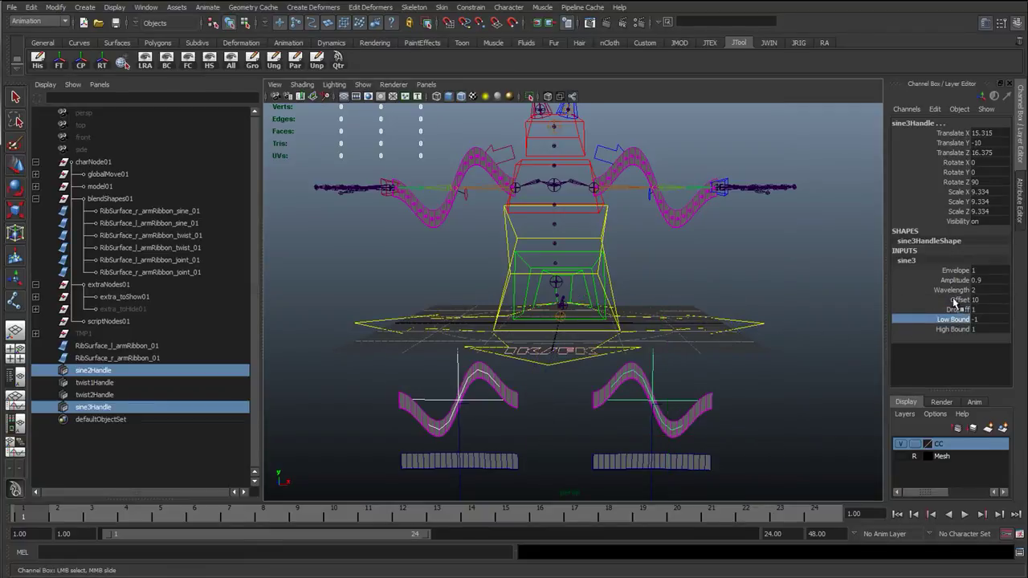
{"action": "middle_click_drag", "start_coordinate": [776, 349], "coordinate": [777, 347]}
{"action": "key", "text": "ctrl+z"}
{"action": "key", "text": "ctrl+z"}
{"action": "key", "text": "ctrl+z"}
{"action": "key", "text": "ctrl+z"}
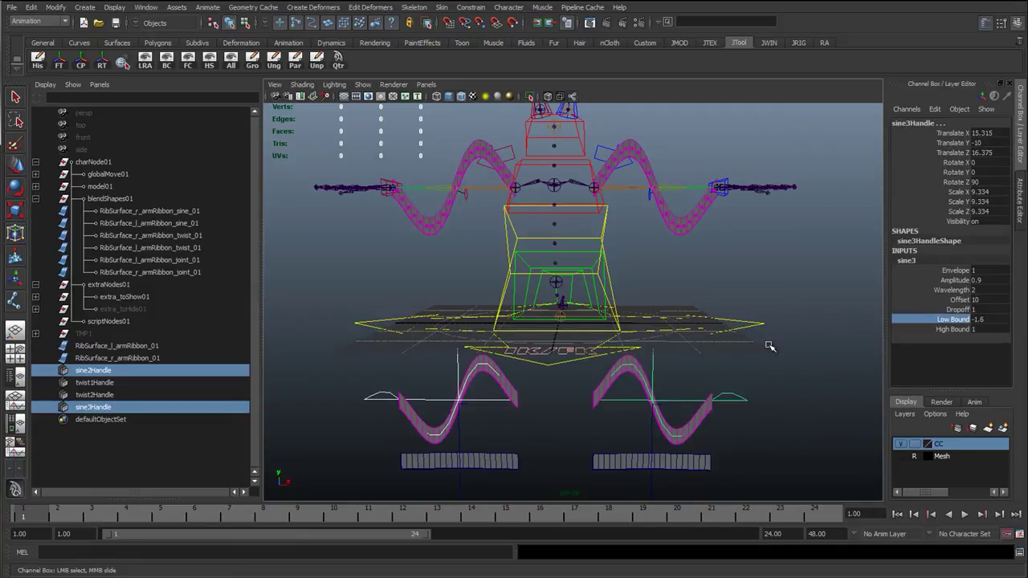
{"action": "key", "text": "f"}
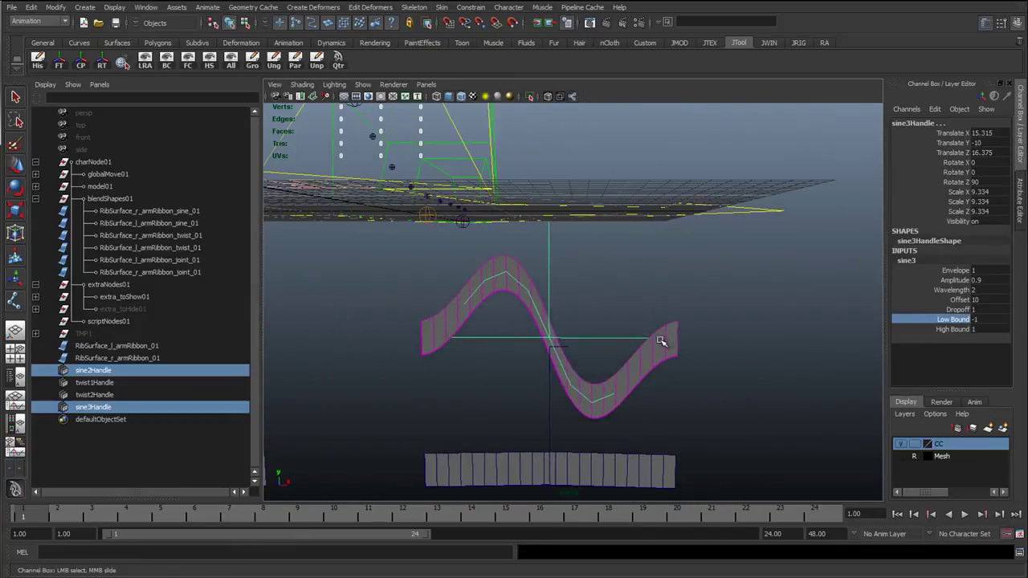
{"action": "middle_click_drag", "start_coordinate": [667, 340], "coordinate": [667, 346]}
{"action": "key", "text": "ctrl+z"}
Try varying the Offset of both sine deformers to compare how the waves travel along the arm ribbons.
{"action": "left_click_drag", "start_coordinate": [640, 374], "coordinate": [525, 361], "text": "alt"}
{"action": "right_click_drag", "start_coordinate": [525, 361], "coordinate": [507, 372], "text": "alt"}
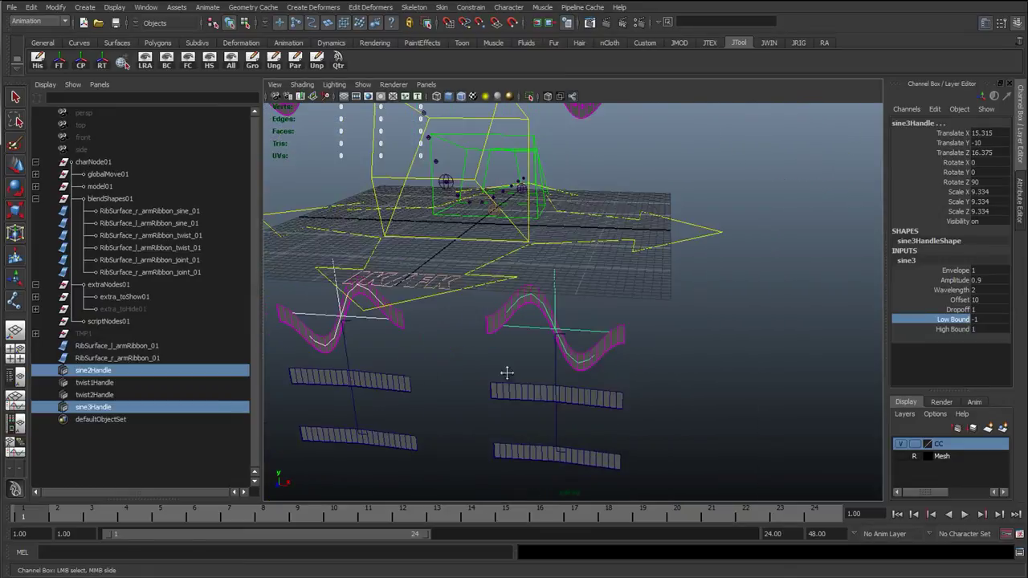
{"action": "left_click_drag", "start_coordinate": [507, 372], "coordinate": [549, 368], "text": "alt"}
{"action": "left_click", "coordinate": [959, 302]}
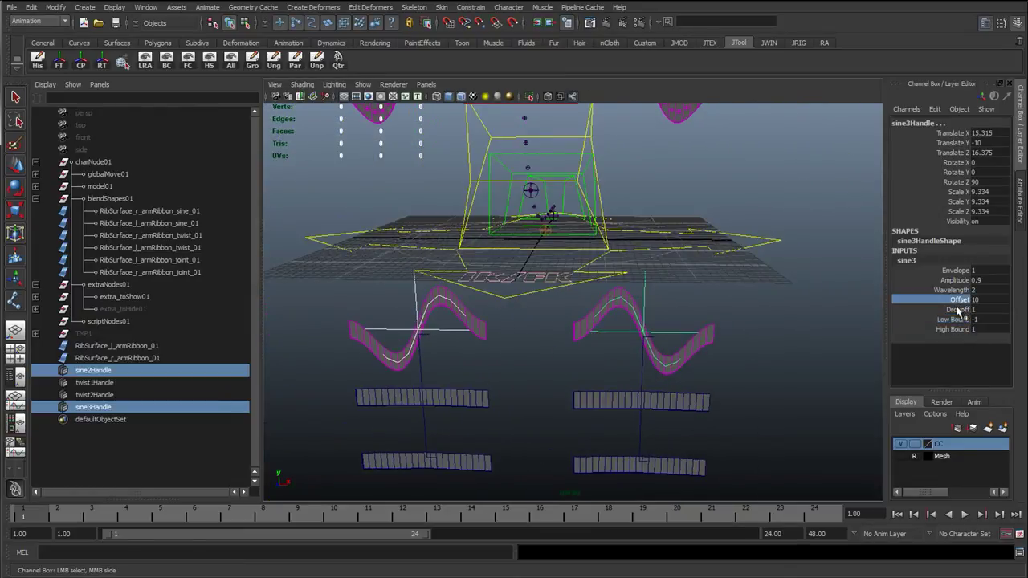
{"action": "left_click", "coordinate": [961, 310]}
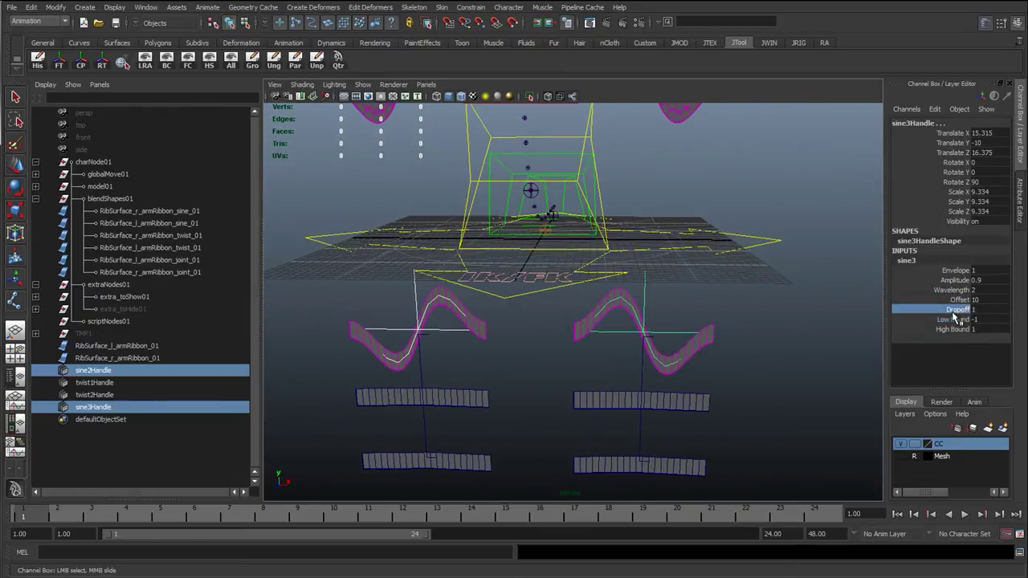
{"action": "left_click", "coordinate": [959, 299]}
{"action": "mouse_move", "coordinate": [663, 361]}
{"action": "middle_mouse_down"}
{"action": "mouse_move", "coordinate": [649, 351]}
{"action": "mouse_move", "coordinate": [640, 361]}
{"action": "mouse_move", "coordinate": [670, 296]}
{"action": "mouse_move", "coordinate": [665, 368]}
{"action": "middle_mouse_up"}
{"action": "middle_click_drag", "start_coordinate": [665, 368], "coordinate": [640, 357]}
{"action": "right_click_drag", "start_coordinate": [640, 357], "coordinate": [626, 359], "text": "alt"}
{"action": "left_click_drag", "start_coordinate": [626, 359], "coordinate": [617, 358], "text": "alt"}
{"action": "middle_click_drag", "start_coordinate": [686, 355], "coordinate": [673, 358]}
Set both sine deformers to Offset 0, Wavelength 1 and Amplitude 0.
{"action": "left_click", "coordinate": [976, 310]}
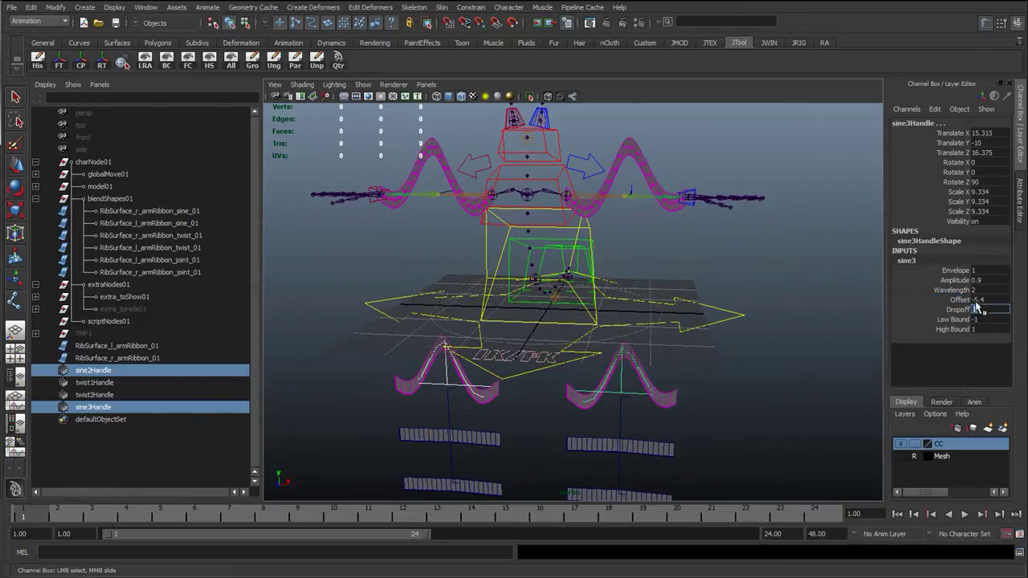
{"action": "left_click", "coordinate": [978, 301]}
{"action": "type", "text": "0"}
{"action": "key", "text": "Return"}
{"action": "left_click", "coordinate": [982, 290]}
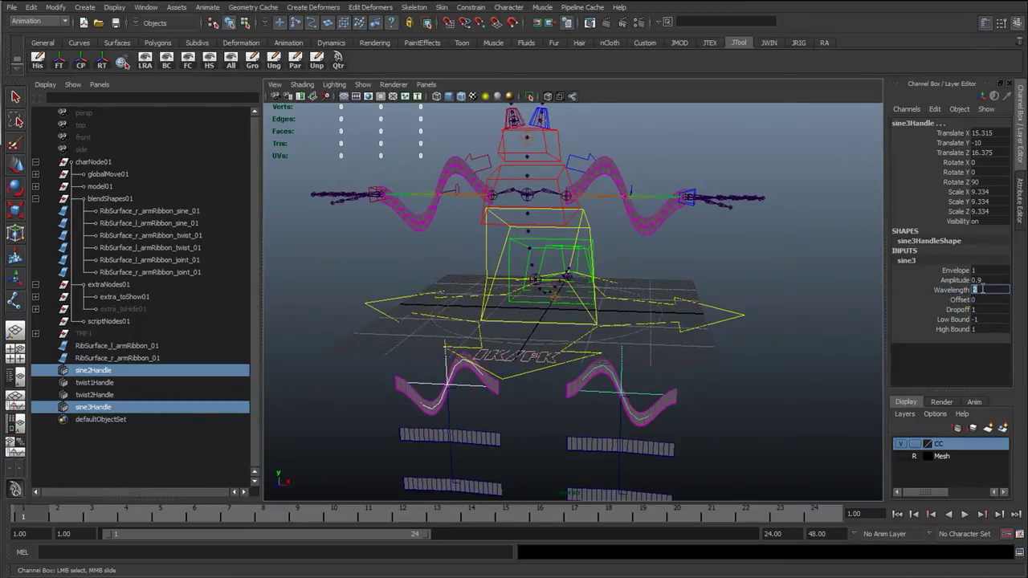
{"action": "type", "text": "0"}
{"action": "key", "text": "Return"}
{"action": "left_click", "coordinate": [983, 281]}
{"action": "type", "text": "001"}
{"action": "key", "text": "Return"}
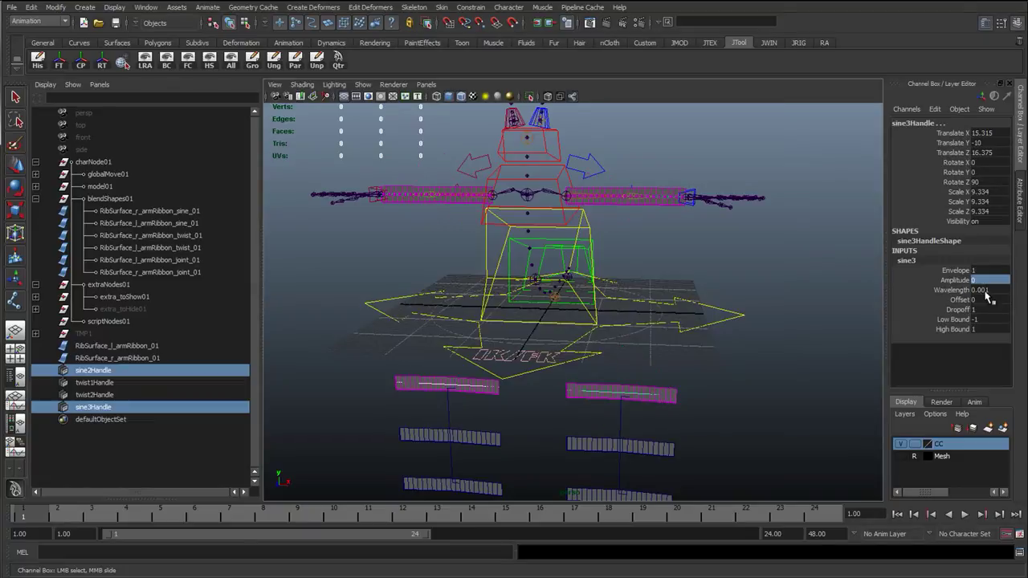
{"action": "left_click", "coordinate": [986, 290]}
{"action": "key", "text": "Return"}
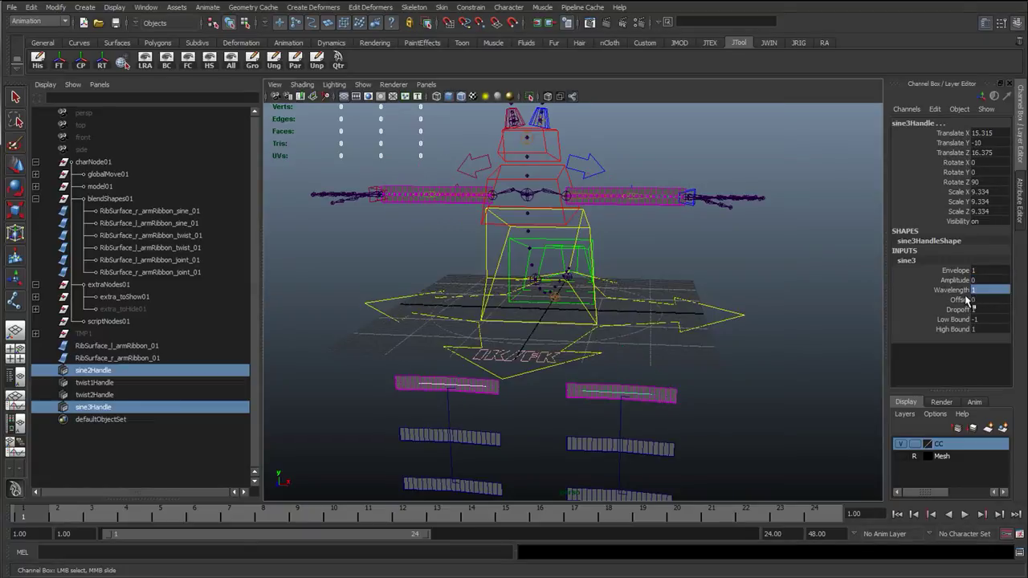
Try a Wavelength of 5 on both sine deformers, then restore it to 1.
{"action": "left_click", "coordinate": [947, 290]}
{"action": "left_click", "coordinate": [960, 300]}
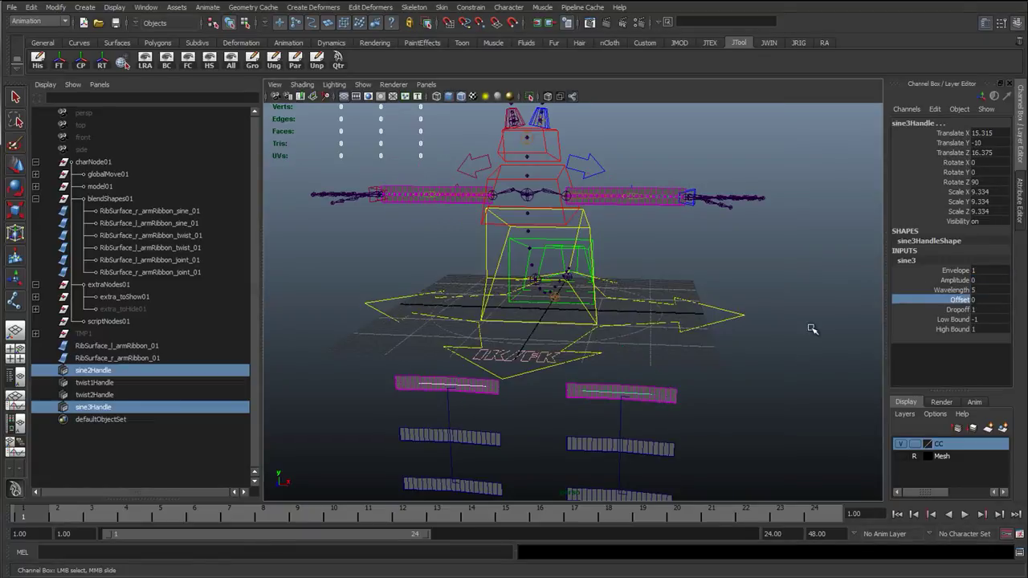
{"action": "key", "text": "ctrl+z"}
{"action": "scroll", "coordinate": [688, 413], "scroll_direction": "up", "scroll_amount": 2}
{"action": "middle_click_drag", "start_coordinate": [688, 413], "coordinate": [690, 263], "text": "alt"}
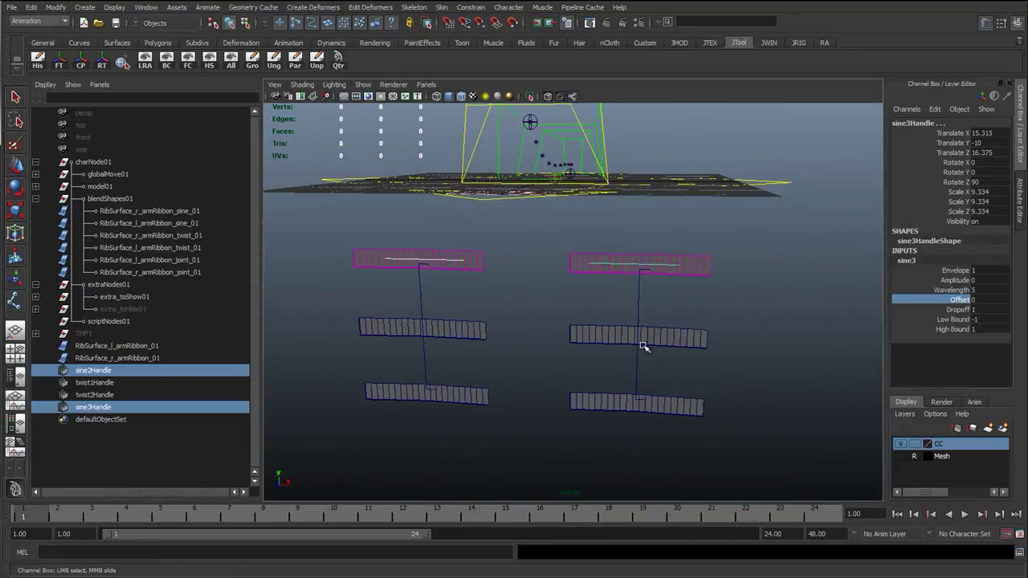
{"action": "left_click_drag", "start_coordinate": [644, 346], "coordinate": [607, 345], "text": "alt"}
{"action": "scroll", "coordinate": [608, 344], "scroll_direction": "up", "scroll_amount": 1}
{"action": "left_click", "coordinate": [949, 290]}
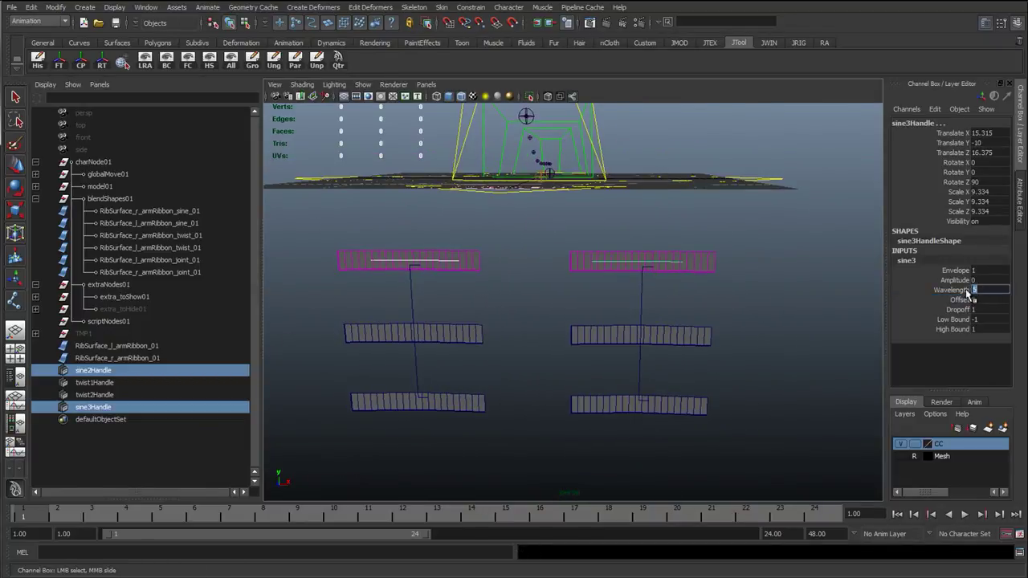
{"action": "double_click", "coordinate": [988, 290]}
{"action": "type", "text": "1"}
{"action": "key", "text": "Return"}
Test the Amplitude of both sine deformers and return it to 0.
{"action": "left_click", "coordinate": [955, 281]}
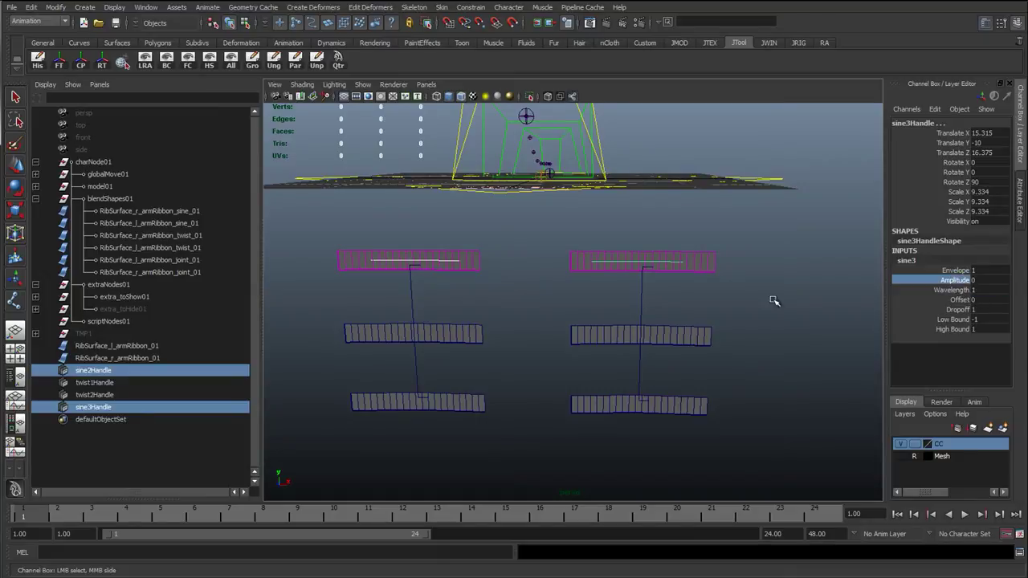
{"action": "middle_click_drag", "start_coordinate": [775, 302], "coordinate": [747, 304]}
{"action": "key", "text": "ctrl+z"}
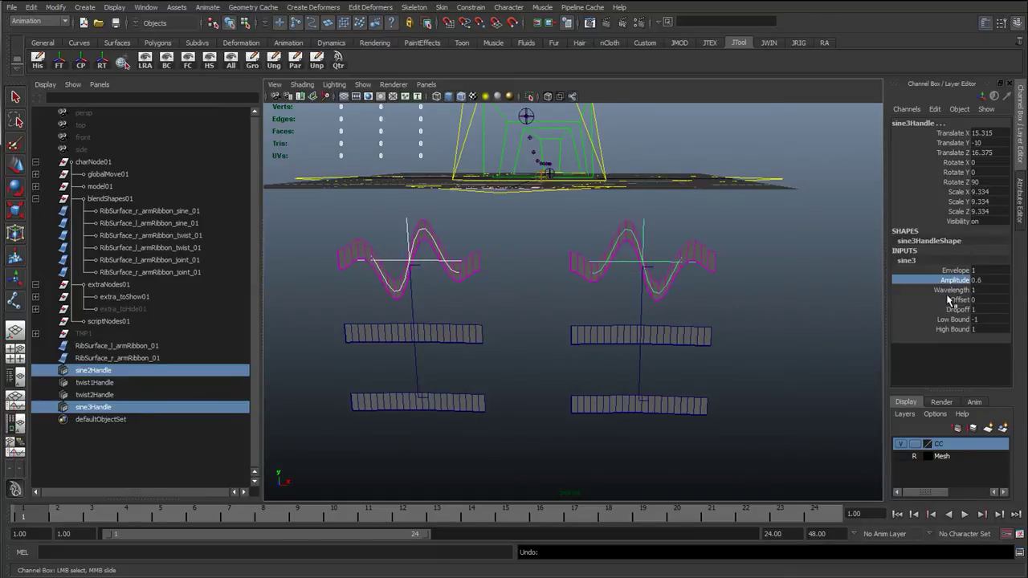
{"action": "double_click", "coordinate": [992, 281]}
{"action": "key", "text": "Return"}
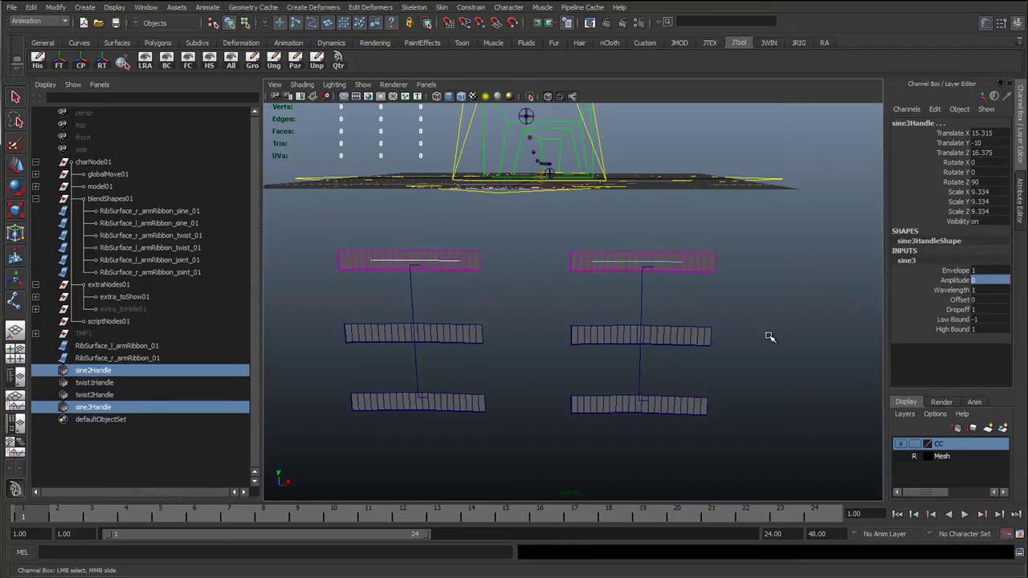
Set the Rotate Z of twist2Handle on the right arm twist ribbon to 90.
{"action": "left_click", "coordinate": [463, 321]}
{"action": "left_click", "coordinate": [446, 329]}
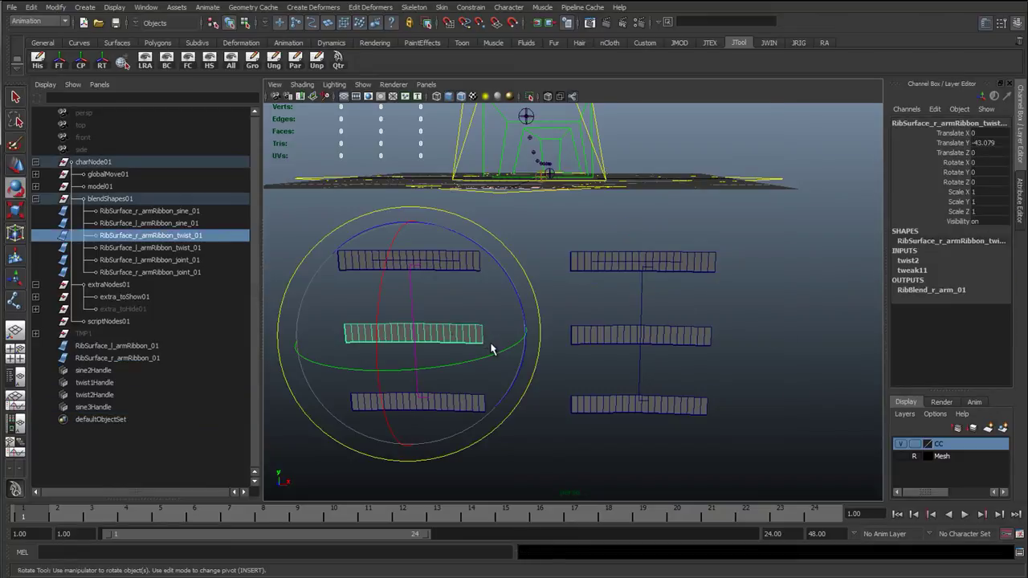
{"action": "key", "text": "q"}
{"action": "scroll", "coordinate": [391, 302], "scroll_direction": "up", "scroll_amount": 2}
{"action": "left_click_drag", "start_coordinate": [344, 286], "coordinate": [431, 295]}
{"action": "key", "text": "e"}
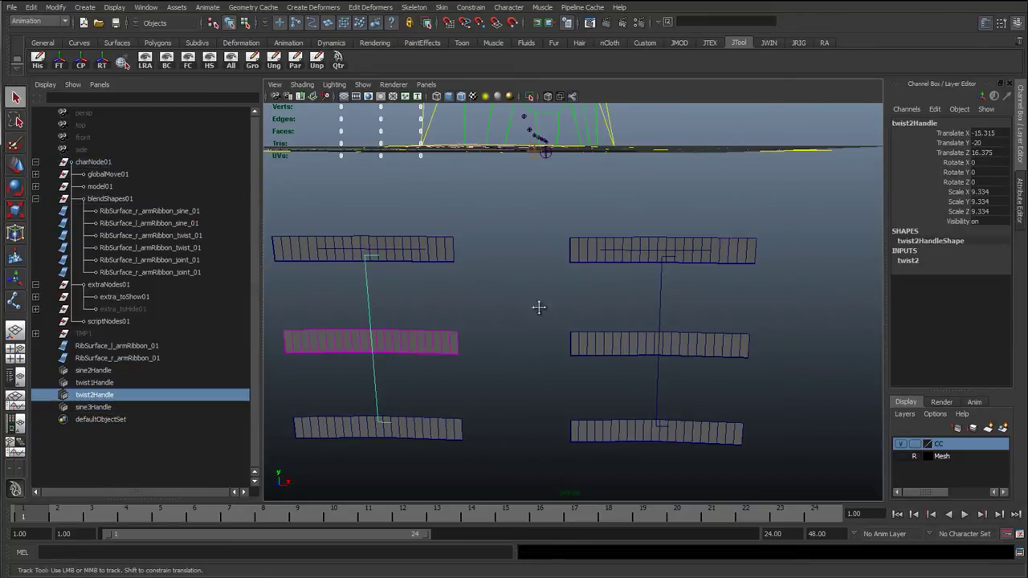
{"action": "middle_click_drag", "start_coordinate": [537, 305], "coordinate": [542, 319], "text": "alt"}
{"action": "left_click_drag", "start_coordinate": [508, 300], "coordinate": [730, 244]}
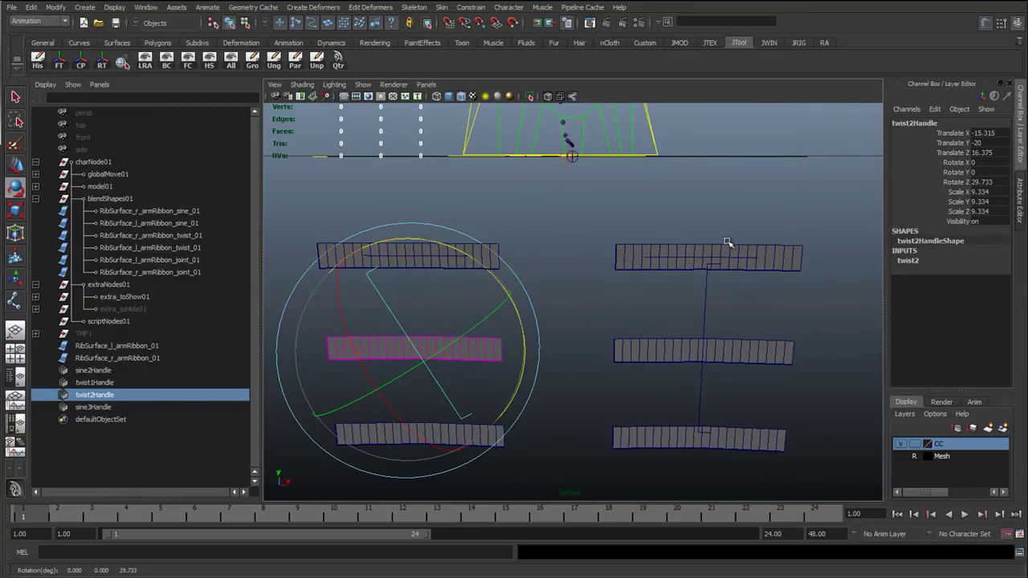
{"action": "left_click", "coordinate": [988, 182]}
{"action": "type", "text": "90"}
{"action": "key", "text": "Return"}
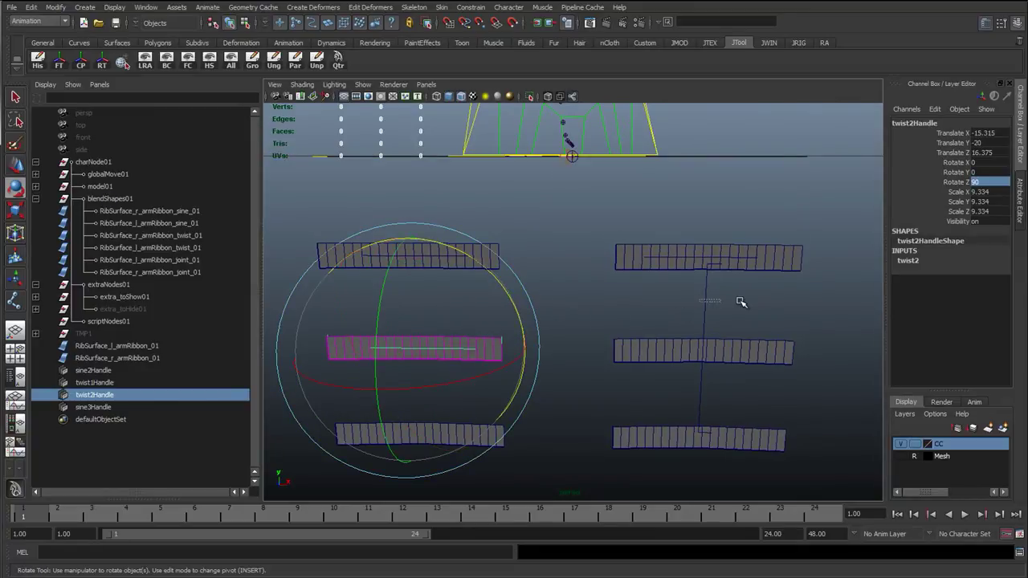
Set the Rotate Z of twist1Handle on the left arm twist ribbon to 90.
{"action": "left_click", "coordinate": [742, 297]}
{"action": "left_click_drag", "start_coordinate": [783, 264], "coordinate": [727, 329]}
{"action": "left_click", "coordinate": [982, 182]}
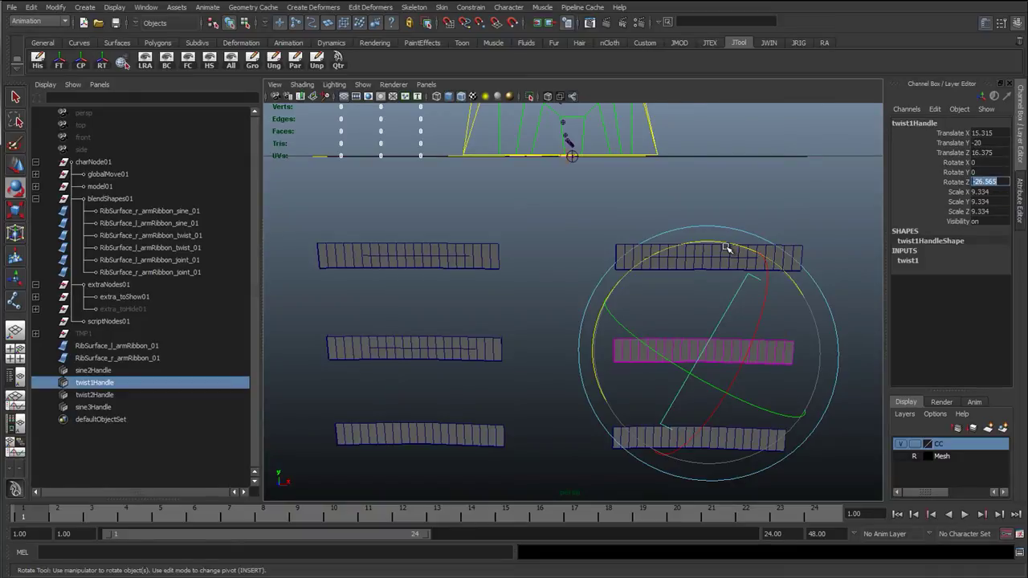
{"action": "type", "text": "90"}
{"action": "key", "text": "Return"}
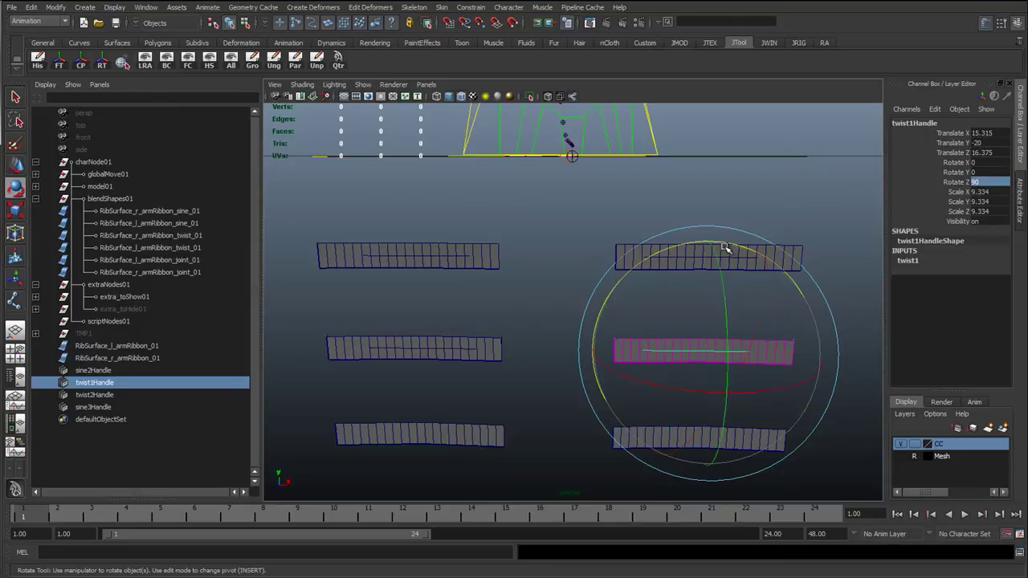
Select both twist handles, try varying the Start Angle of their deformers and undo the change.
{"action": "left_click", "coordinate": [450, 351]}
{"action": "key", "text": "ctrl+z"}
{"action": "key", "text": "shift+z"}
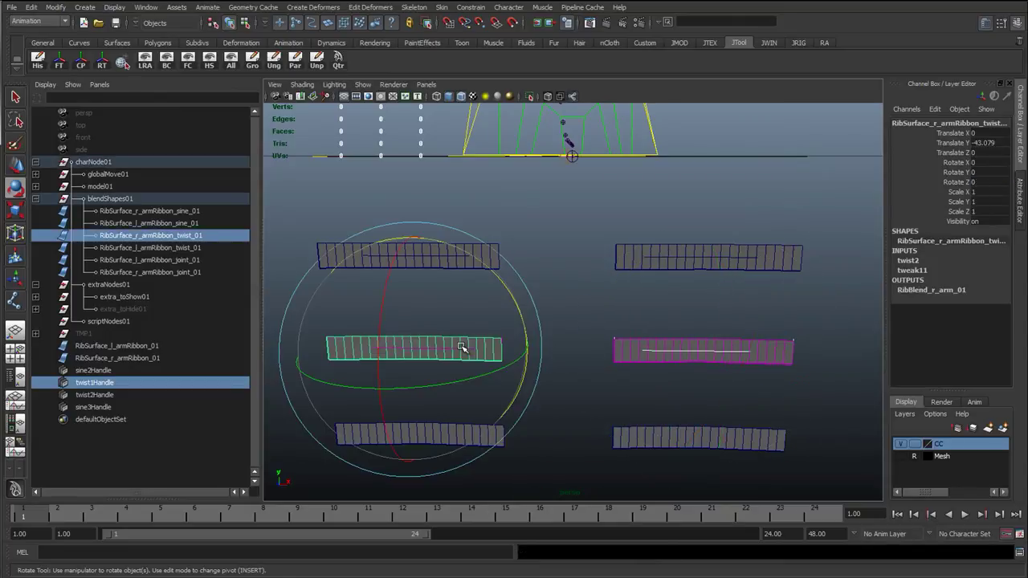
{"action": "key", "text": "q"}
{"action": "left_click", "coordinate": [455, 351]}
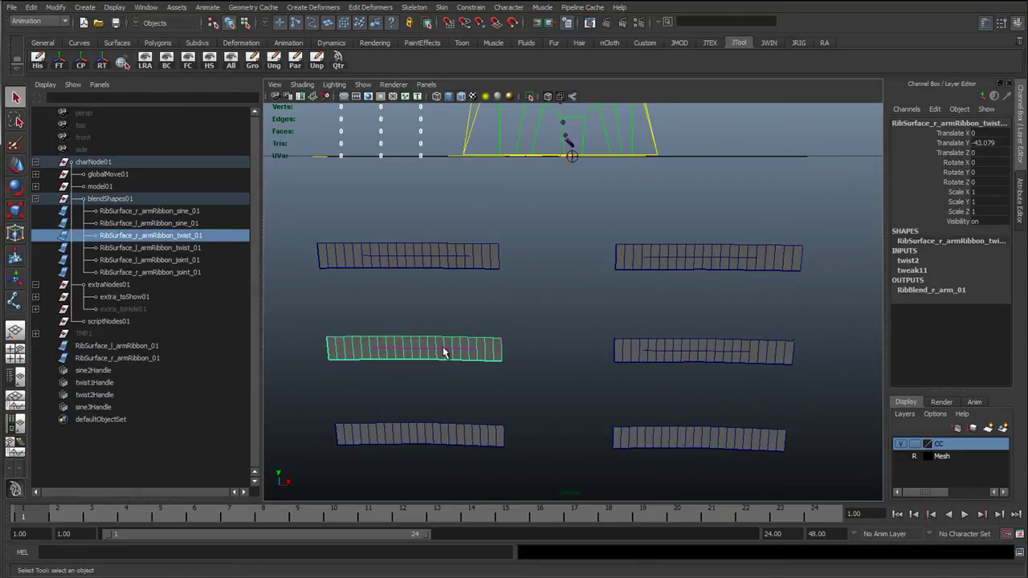
{"action": "left_click", "coordinate": [95, 395]}
{"action": "left_click", "coordinate": [106, 383]}
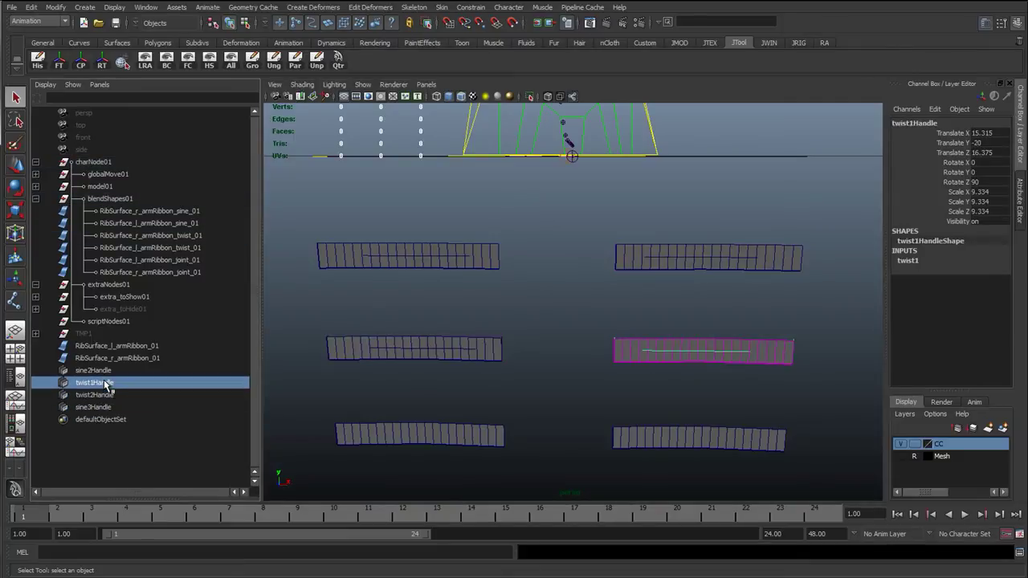
{"action": "left_click", "coordinate": [100, 394], "text": "ctrl"}
{"action": "left_click", "coordinate": [908, 262]}
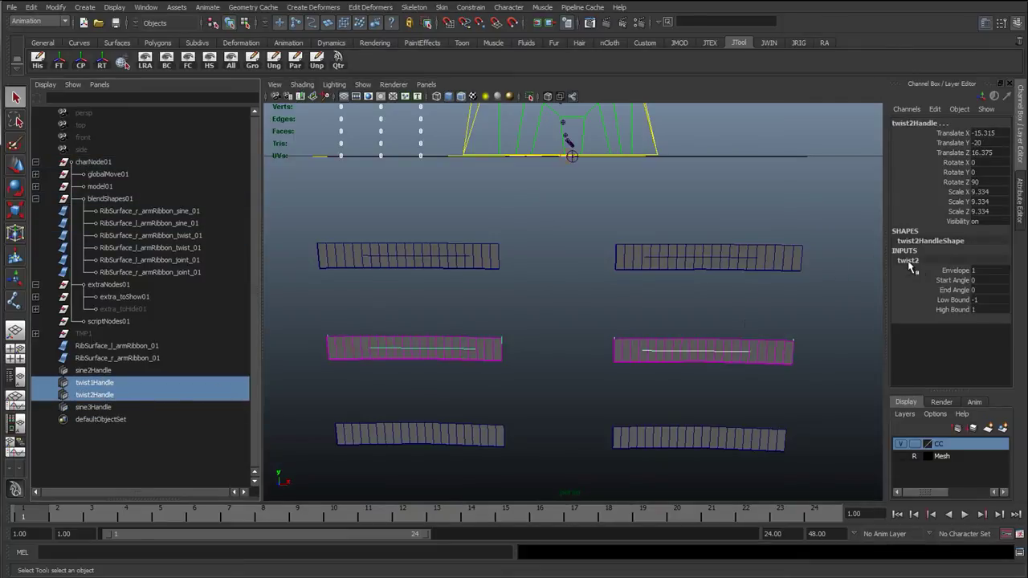
{"action": "left_click", "coordinate": [955, 280]}
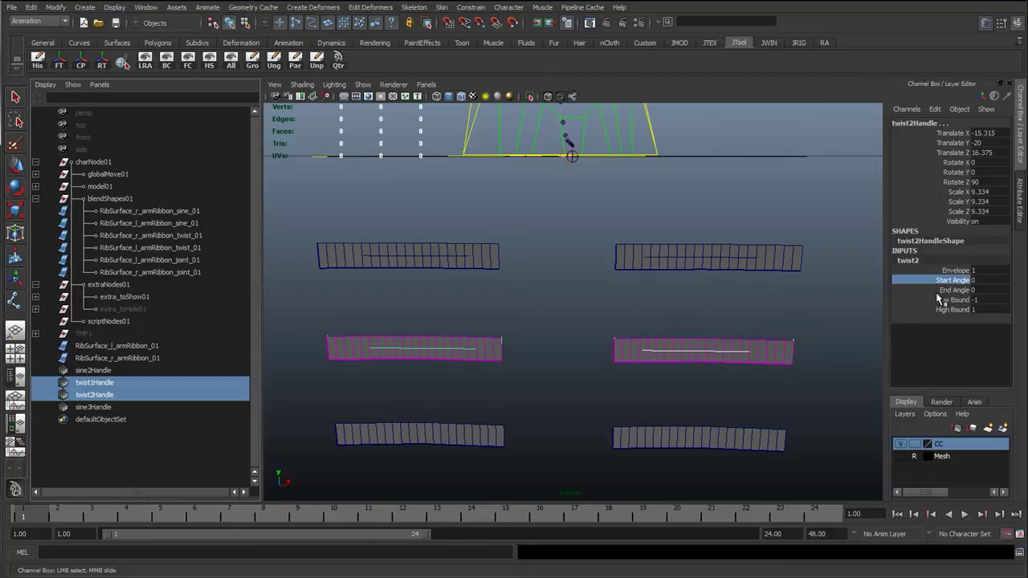
{"action": "middle_click_drag", "start_coordinate": [742, 297], "coordinate": [743, 296]}
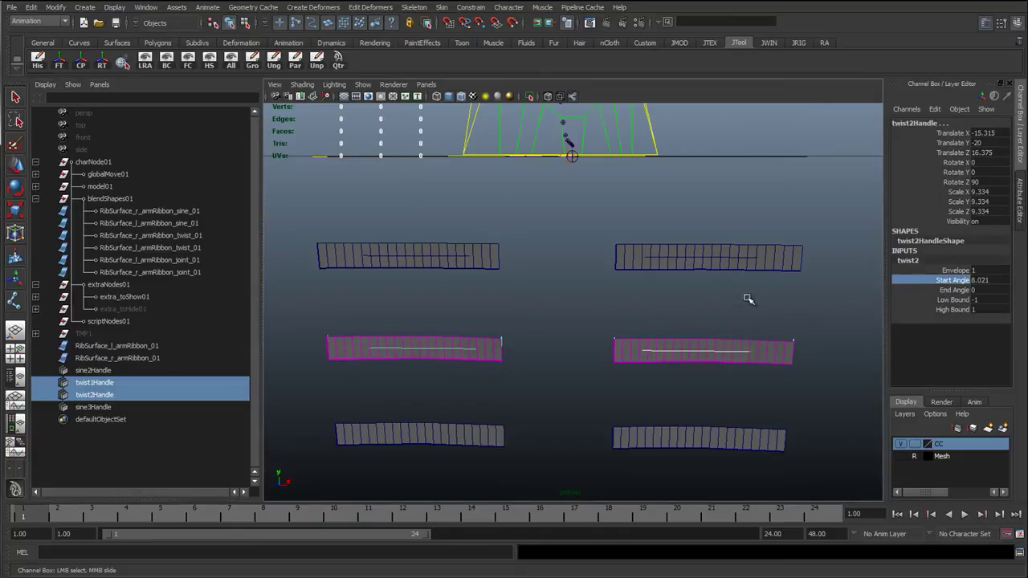
{"action": "left_click", "coordinate": [954, 290]}
{"action": "key", "text": "ctrl+z"}
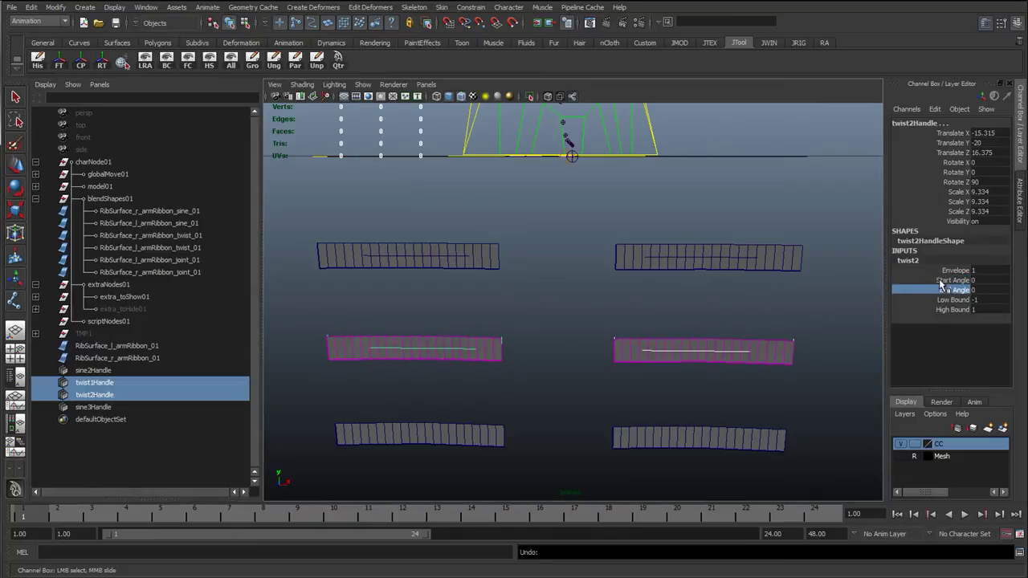
Vary the End Angle of both twist deformers to about 207 to compare the twist directions.
{"action": "middle_click_drag", "start_coordinate": [700, 323], "coordinate": [647, 351]}
{"action": "left_click_drag", "start_coordinate": [648, 351], "coordinate": [562, 337], "text": "alt"}
{"action": "middle_click_drag", "start_coordinate": [562, 338], "coordinate": [722, 372]}
{"action": "key", "text": "ctrl+z"}
{"action": "key", "text": "ctrl+z"}
Set the Rotate Z of twist1Handle to -90 so the left arm ribbon twists from its opposite end.
{"action": "left_click", "coordinate": [721, 373]}
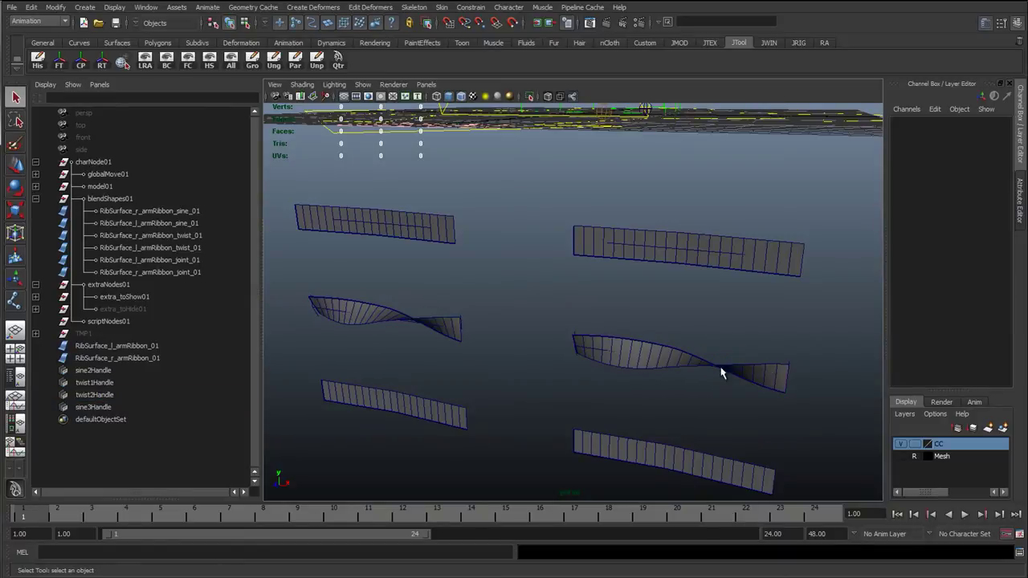
{"action": "left_click", "coordinate": [722, 373]}
{"action": "key", "text": "e"}
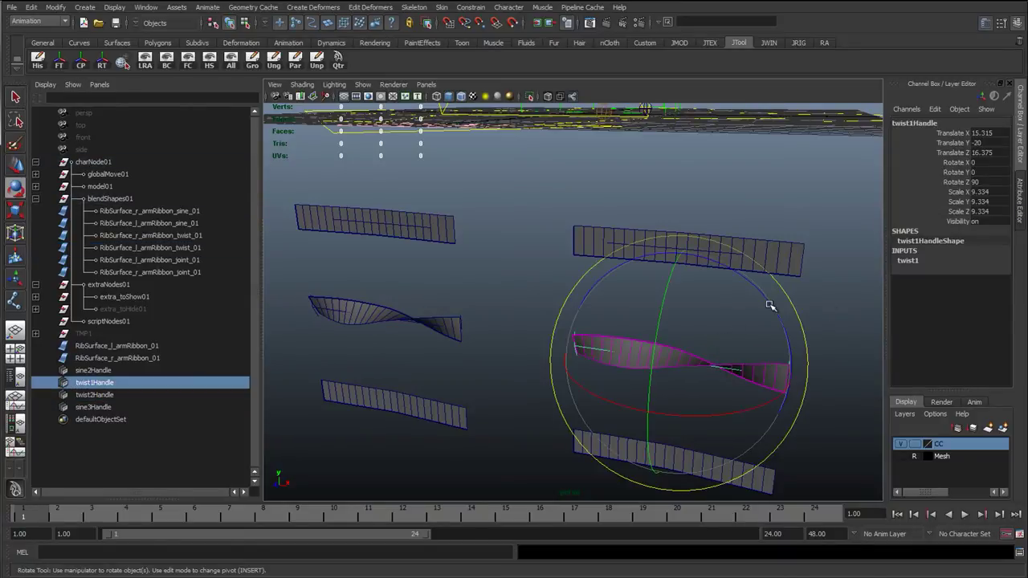
{"action": "left_click_drag", "start_coordinate": [767, 300], "coordinate": [737, 276]}
{"action": "left_click", "coordinate": [984, 181]}
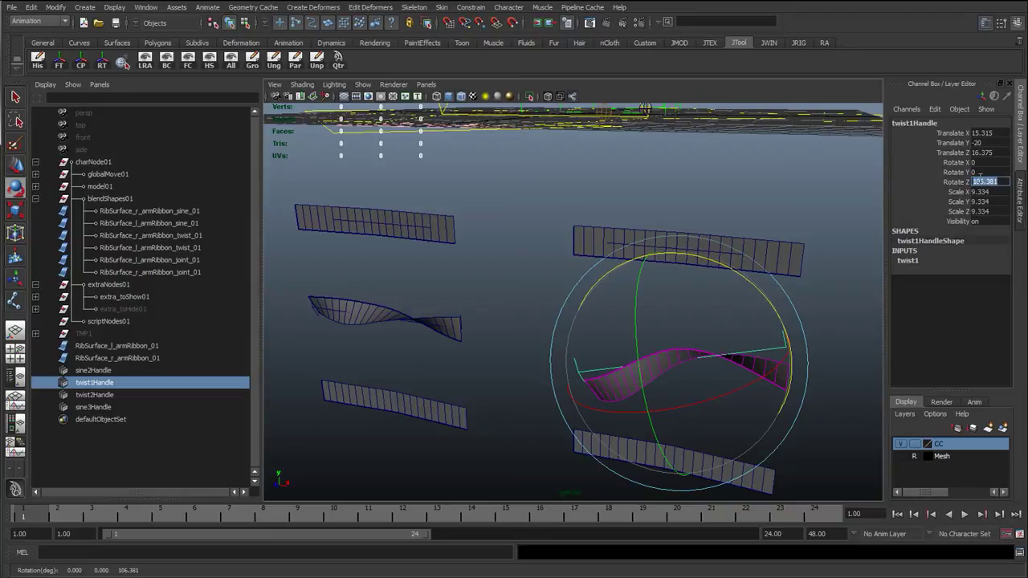
{"action": "type", "text": "-90"}
{"action": "key", "text": "Return"}
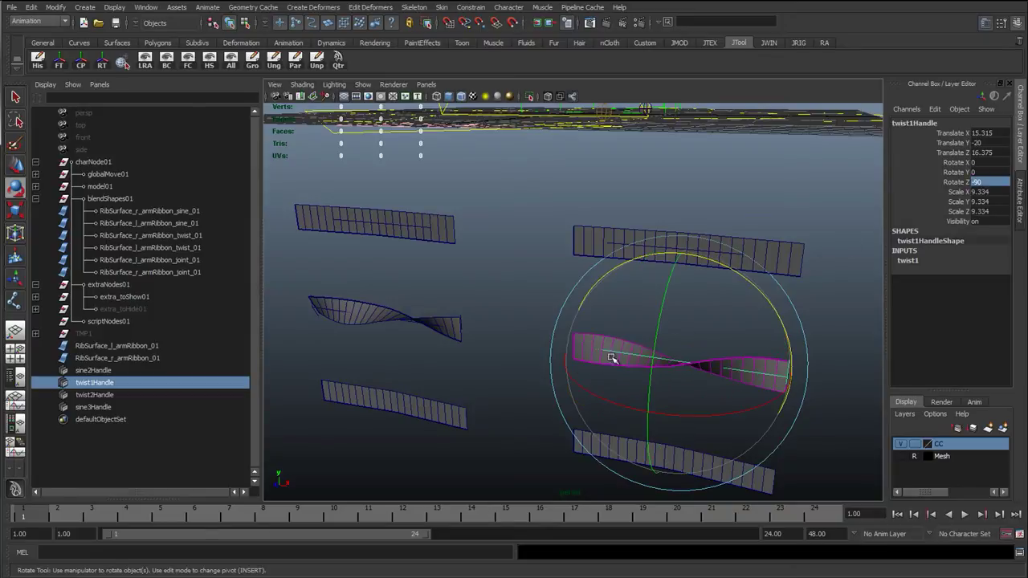
{"action": "left_click_drag", "start_coordinate": [561, 381], "coordinate": [436, 340], "text": "alt"}
{"action": "key", "text": "w"}
{"action": "left_click", "coordinate": [496, 384]}
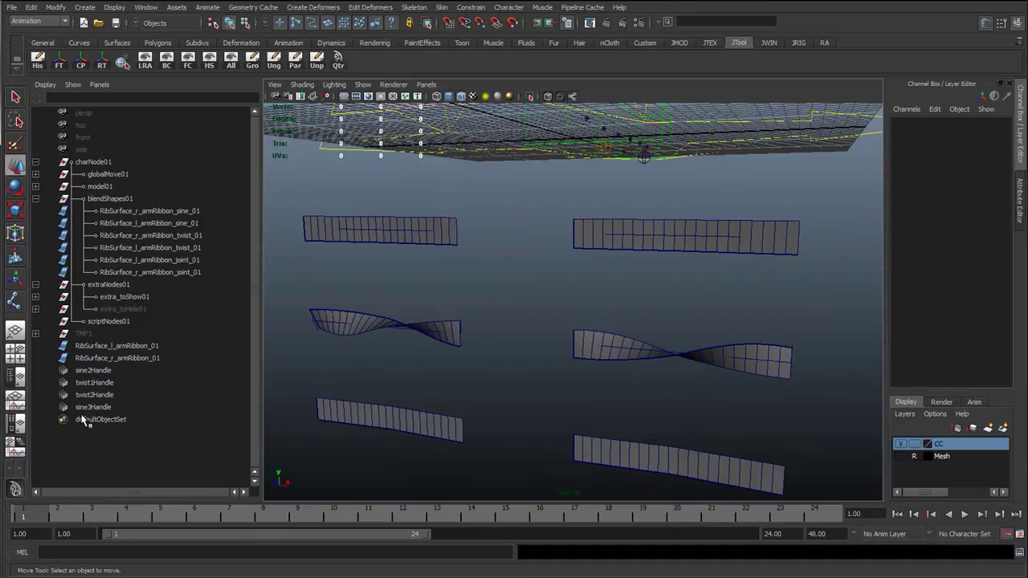
Select both twist handles and adjust the End Angle of their deformers to about 49.
{"action": "left_click_drag", "start_coordinate": [94, 383], "coordinate": [95, 395]}
{"action": "left_click", "coordinate": [909, 260]}
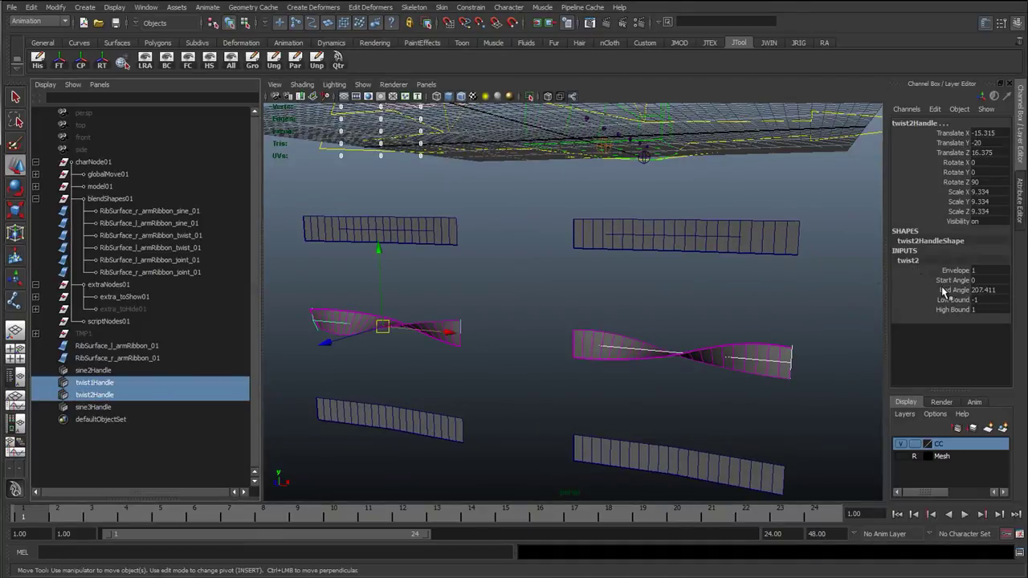
{"action": "left_click", "coordinate": [951, 290]}
{"action": "middle_click_drag", "start_coordinate": [773, 319], "coordinate": [714, 333]}
{"action": "left_click_drag", "start_coordinate": [714, 333], "coordinate": [688, 374], "text": "alt"}
{"action": "mouse_move", "coordinate": [688, 375]}
{"action": "middle_mouse_down"}
{"action": "mouse_move", "coordinate": [673, 361]}
{"action": "mouse_move", "coordinate": [629, 360]}
{"action": "mouse_move", "coordinate": [710, 364]}
{"action": "mouse_move", "coordinate": [676, 352]}
{"action": "mouse_move", "coordinate": [691, 350]}
{"action": "mouse_move", "coordinate": [679, 357]}
{"action": "middle_mouse_up"}
{"action": "key", "text": "ctrl+z"}
{"action": "left_click", "coordinate": [988, 288]}
{"action": "type", "text": "0"}
{"action": "key", "text": "Return"}
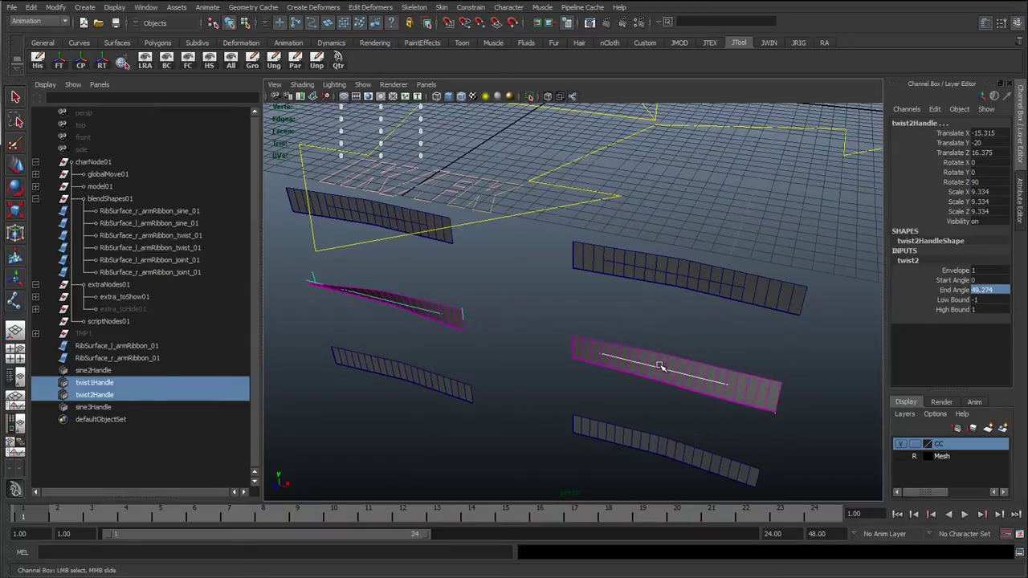
Try scaling twist1Handle to a negative Scale Z and undo the change.
{"action": "key", "text": "w"}
{"action": "left_click", "coordinate": [659, 368]}
{"action": "key", "text": "e"}
{"action": "key", "text": "r"}
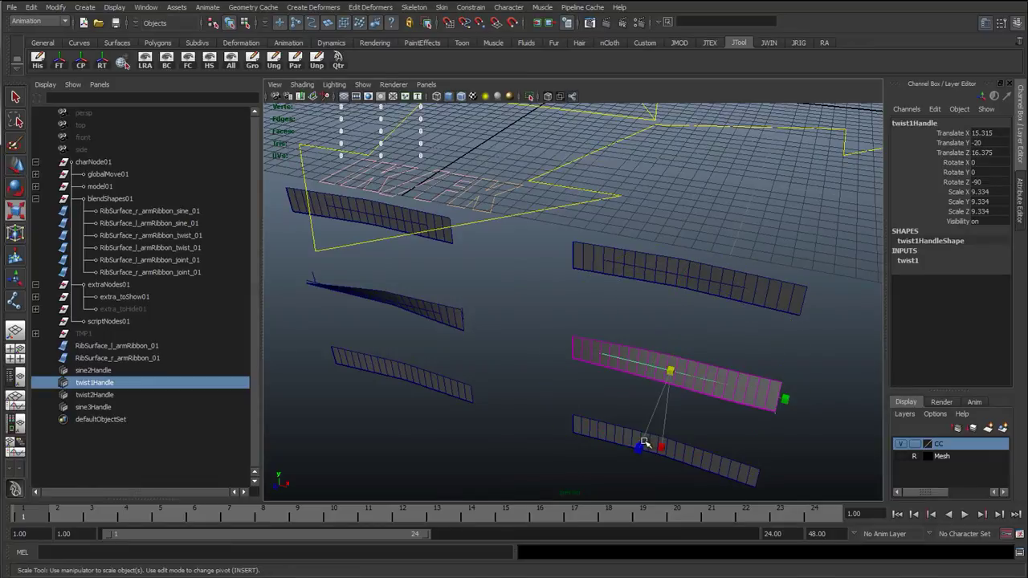
{"action": "left_click_drag", "start_coordinate": [639, 447], "coordinate": [719, 359]}
{"action": "key", "text": "ctrl+z"}
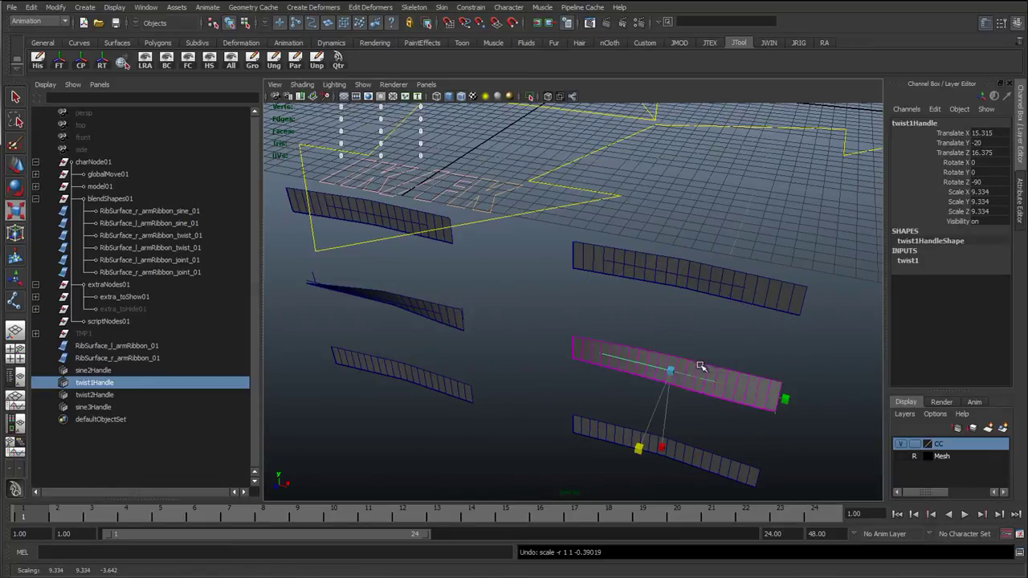
Select both twist handles and try raising the End Angle of their deformers to about 644.
{"action": "left_click", "coordinate": [464, 320]}
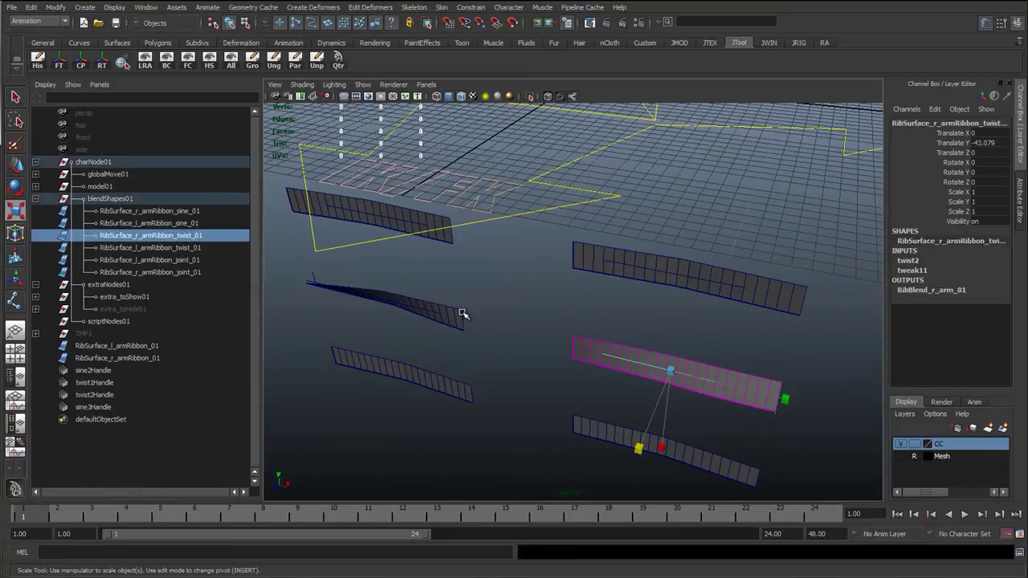
{"action": "left_click_drag", "start_coordinate": [466, 310], "coordinate": [475, 330], "text": "alt"}
{"action": "key", "text": "ctrl+z"}
{"action": "key", "text": "ctrl+z"}
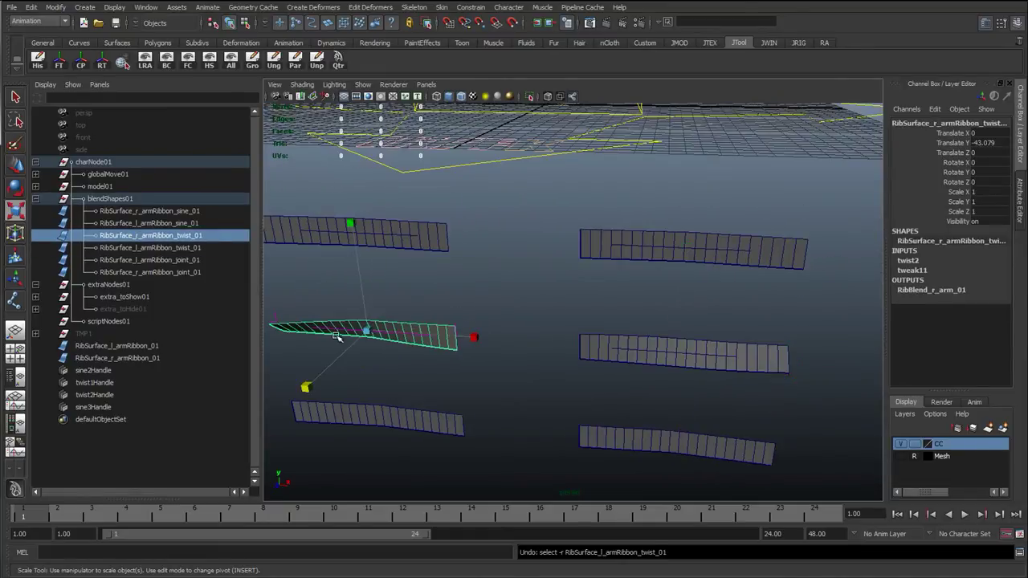
{"action": "left_click", "coordinate": [311, 322]}
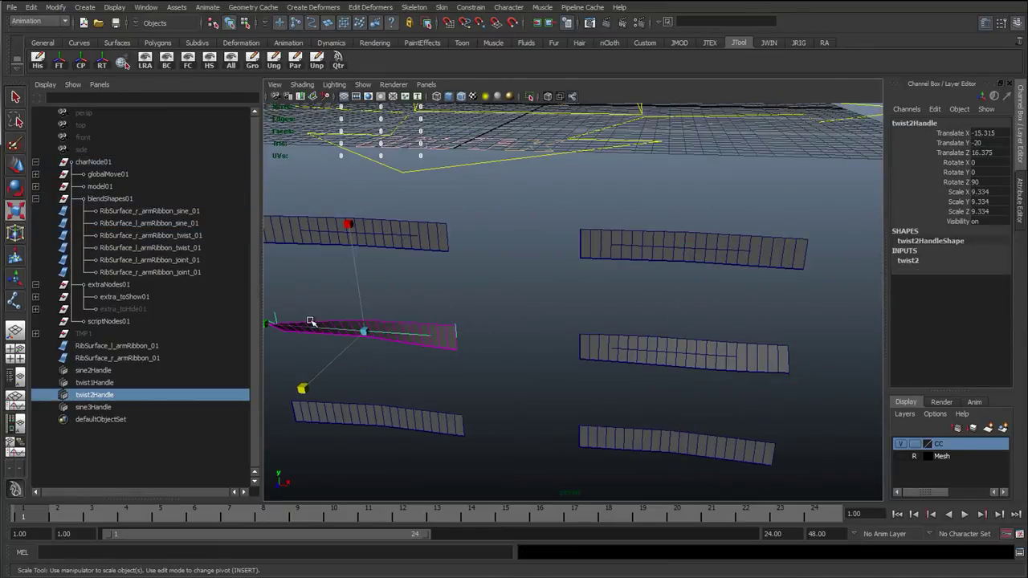
{"action": "left_click", "coordinate": [96, 383], "text": "ctrl"}
{"action": "left_click", "coordinate": [909, 261]}
{"action": "left_click", "coordinate": [976, 290]}
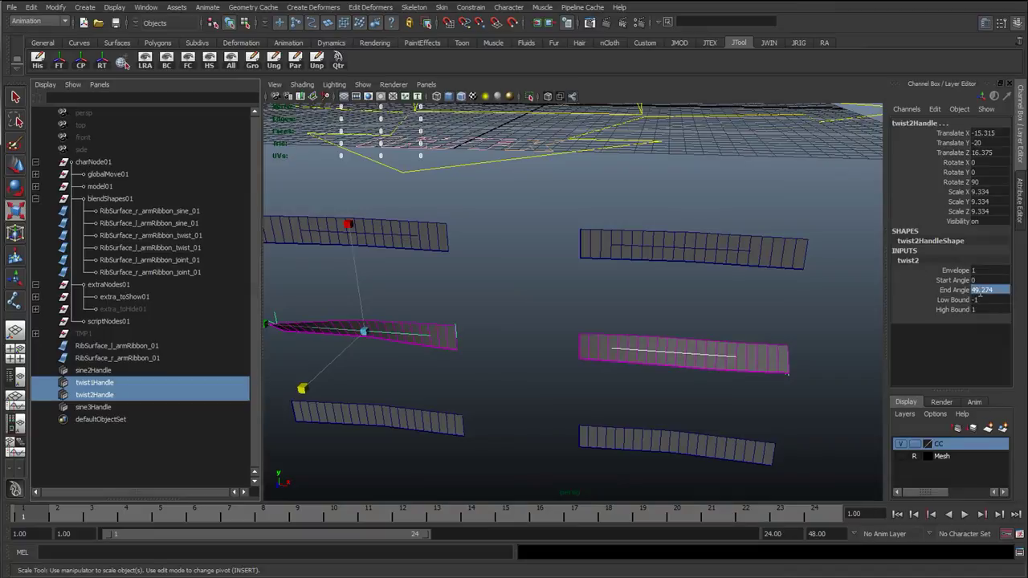
{"action": "left_click", "coordinate": [976, 293]}
{"action": "left_click", "coordinate": [947, 290]}
{"action": "left_click_drag", "start_coordinate": [610, 329], "coordinate": [560, 362], "text": "alt"}
{"action": "middle_click_drag", "start_coordinate": [561, 361], "coordinate": [593, 361]}
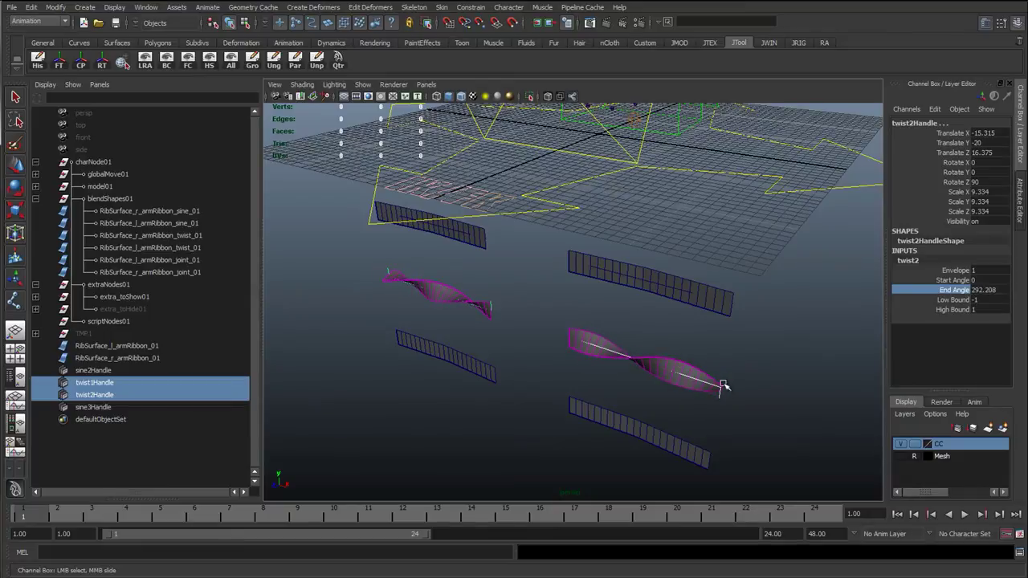
{"action": "middle_click_drag", "start_coordinate": [720, 395], "coordinate": [803, 398]}
Compare the twisted arm ribbons on the rig with their copies while increasing the twist End Angle past about 748.
{"action": "left_click_drag", "start_coordinate": [653, 382], "coordinate": [677, 318], "text": "alt"}
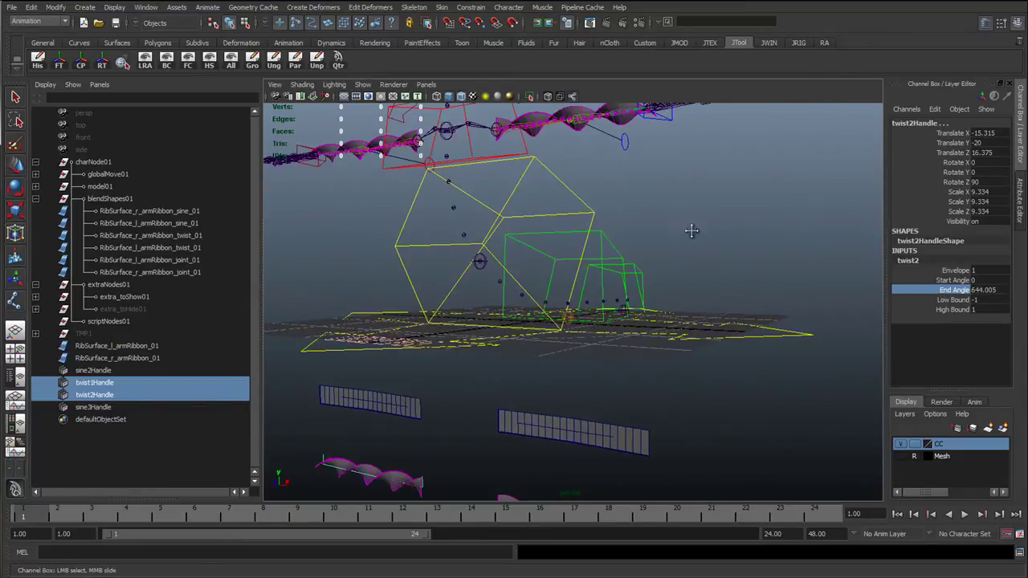
{"action": "left_click_drag", "start_coordinate": [692, 231], "coordinate": [623, 259], "text": "alt"}
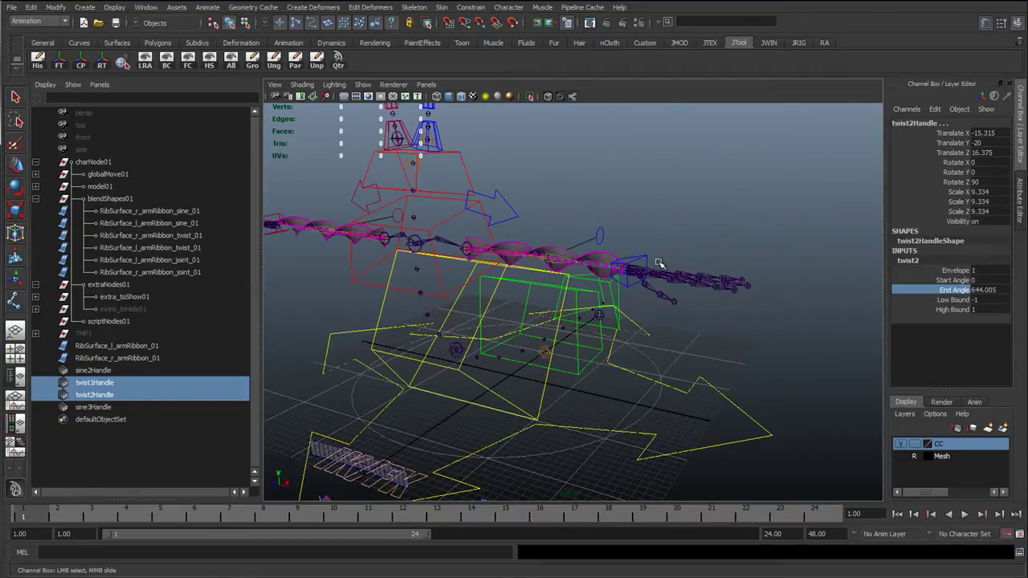
{"action": "middle_click_drag", "start_coordinate": [629, 446], "coordinate": [570, 249], "text": "alt"}
{"action": "middle_click_drag", "start_coordinate": [649, 393], "coordinate": [674, 393]}
{"action": "right_click_drag", "start_coordinate": [667, 392], "coordinate": [623, 380], "text": "alt"}
{"action": "left_click_drag", "start_coordinate": [624, 380], "coordinate": [623, 254], "text": "alt"}
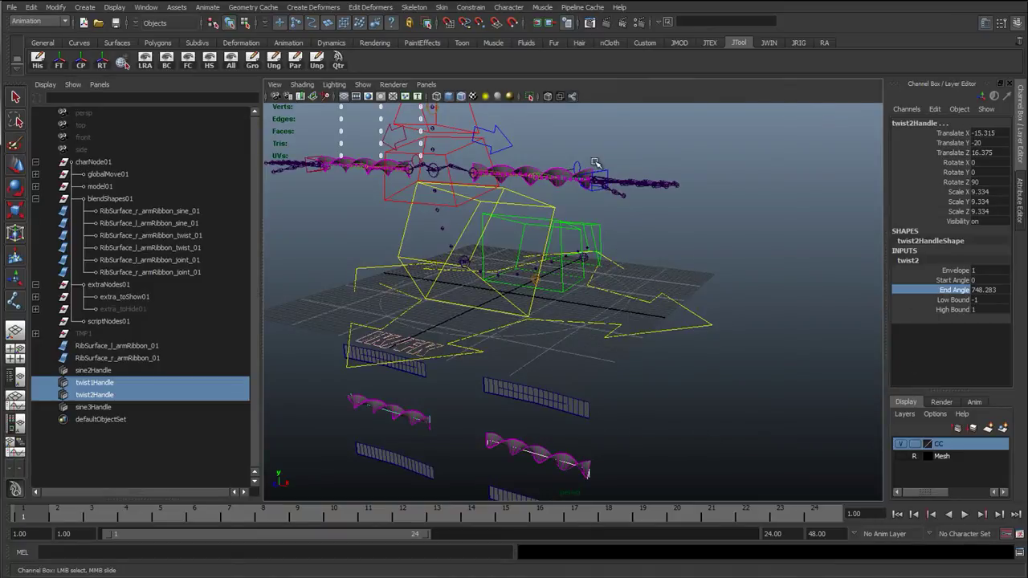
{"action": "middle_click_drag", "start_coordinate": [564, 478], "coordinate": [553, 422], "text": "alt"}
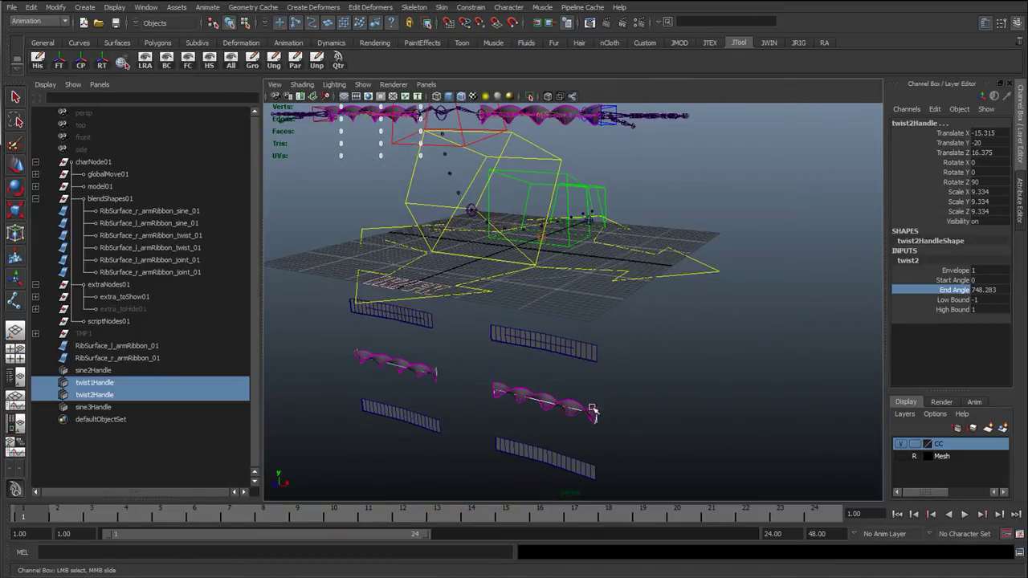
{"action": "middle_click_drag", "start_coordinate": [628, 405], "coordinate": [818, 419]}
Undo the End Angle test changes on both twist deformers.
{"action": "key", "text": "ctrl+z"}
{"action": "key", "text": "ctrl+z"}
{"action": "key", "text": "ctrl+z"}
{"action": "key", "text": "ctrl+z"}
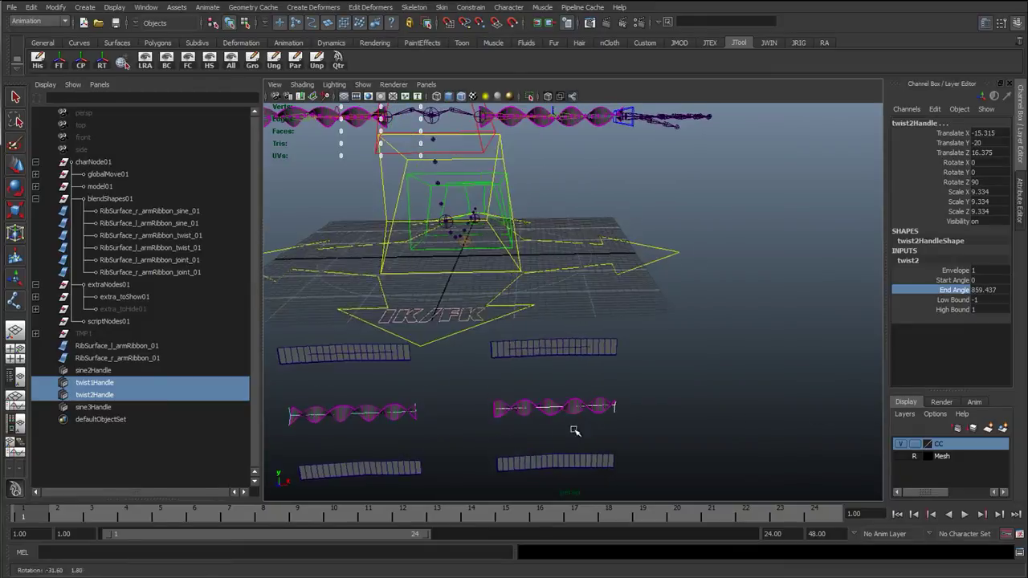
{"action": "key", "text": "ctrl+z"}
{"action": "key", "text": "ctrl+z"}
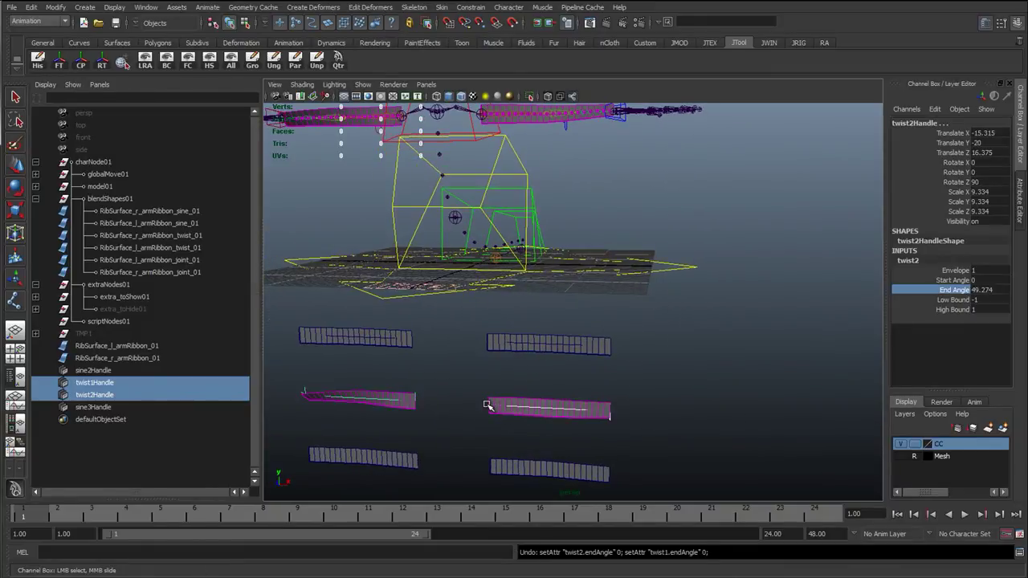
{"action": "key", "text": "r"}
{"action": "key", "text": "ctrl+z"}
{"action": "key", "text": "ctrl+z"}
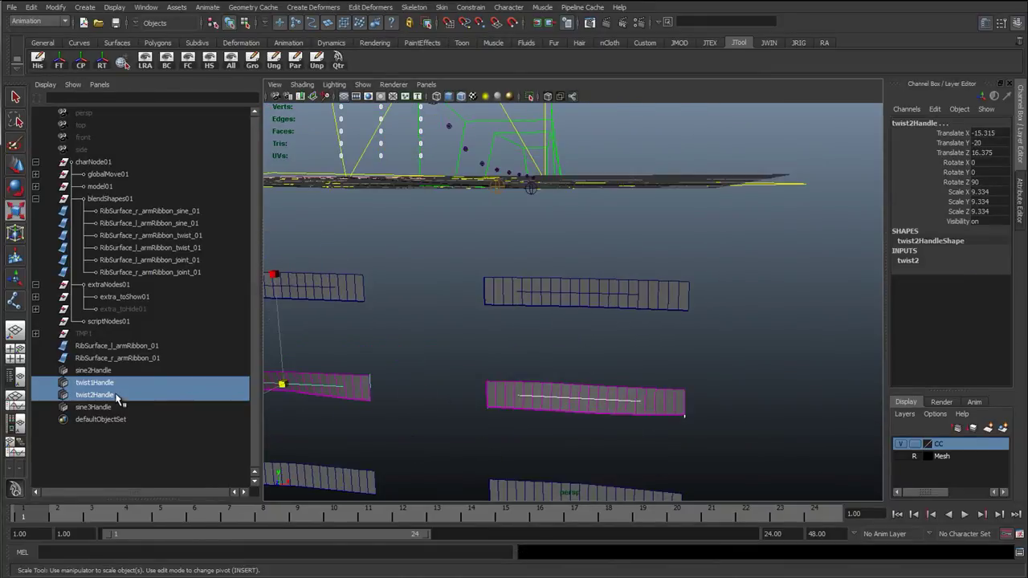
Select both twist handles and set the End Angle of their deformers to 0.
{"action": "left_click", "coordinate": [116, 395]}
{"action": "left_click", "coordinate": [109, 383], "text": "ctrl"}
{"action": "left_click", "coordinate": [908, 260]}
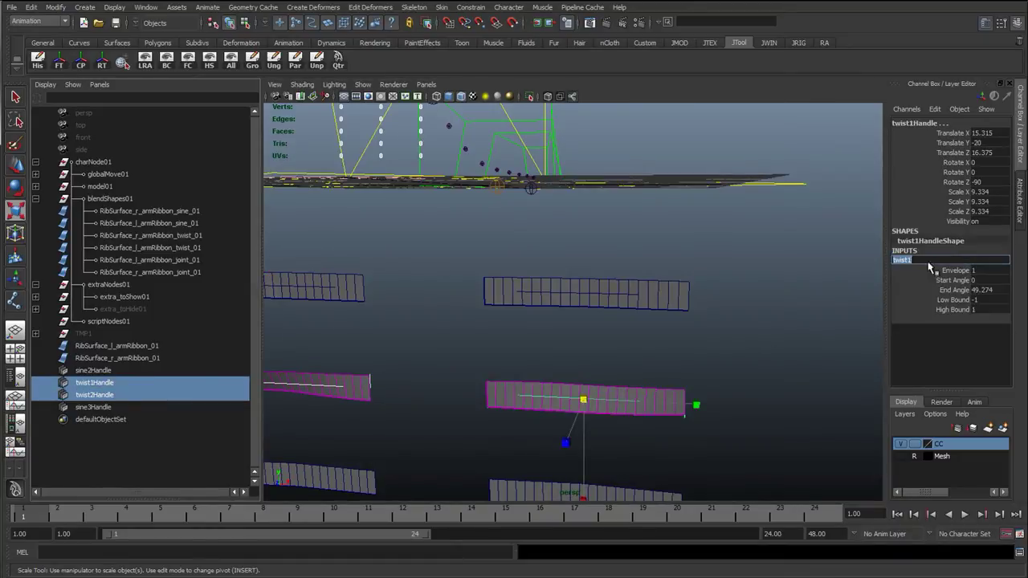
{"action": "left_click", "coordinate": [984, 289]}
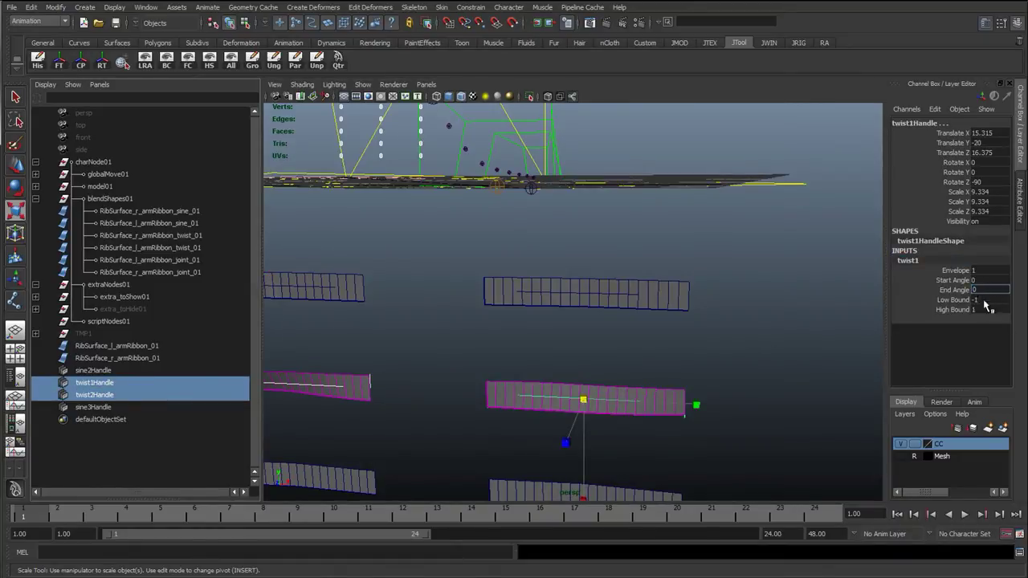
{"action": "key", "text": "ctrl+z"}
{"action": "key", "text": "ctrl+z"}
{"action": "key", "text": "ctrl+z"}
Examine the right and left joint ribbon copies and the matching arm ribbons on the rig.
{"action": "left_click", "coordinate": [437, 363]}
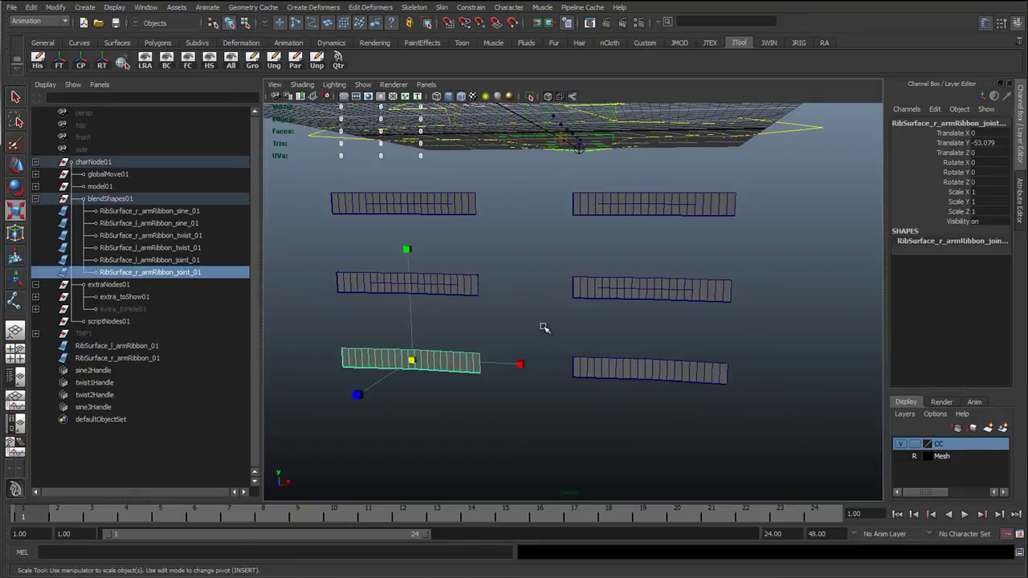
{"action": "left_click", "coordinate": [514, 330]}
{"action": "left_click", "coordinate": [643, 367]}
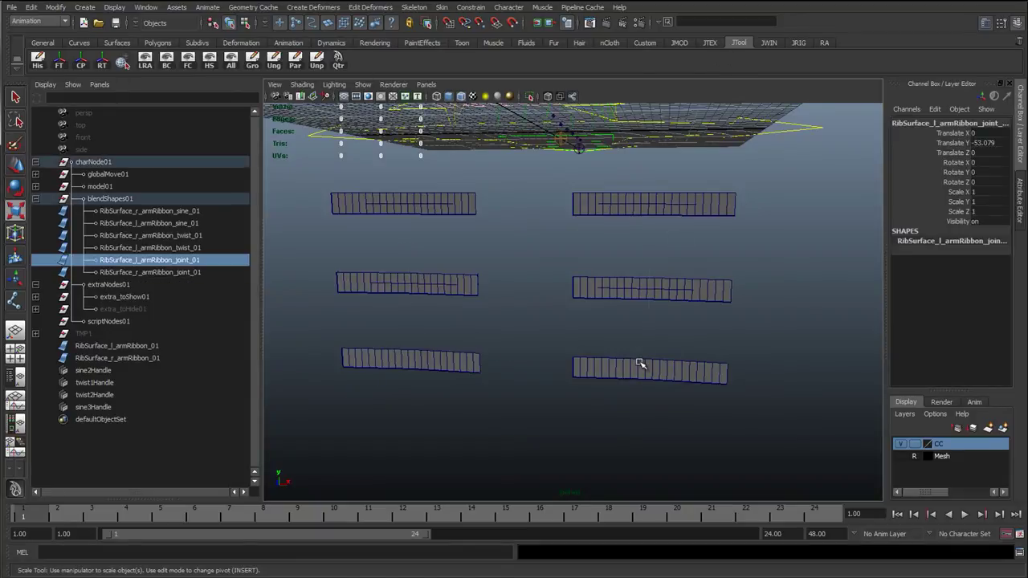
{"action": "left_click_drag", "start_coordinate": [553, 274], "coordinate": [505, 363], "text": "alt"}
{"action": "middle_click_drag", "start_coordinate": [531, 290], "coordinate": [537, 374], "text": "alt"}
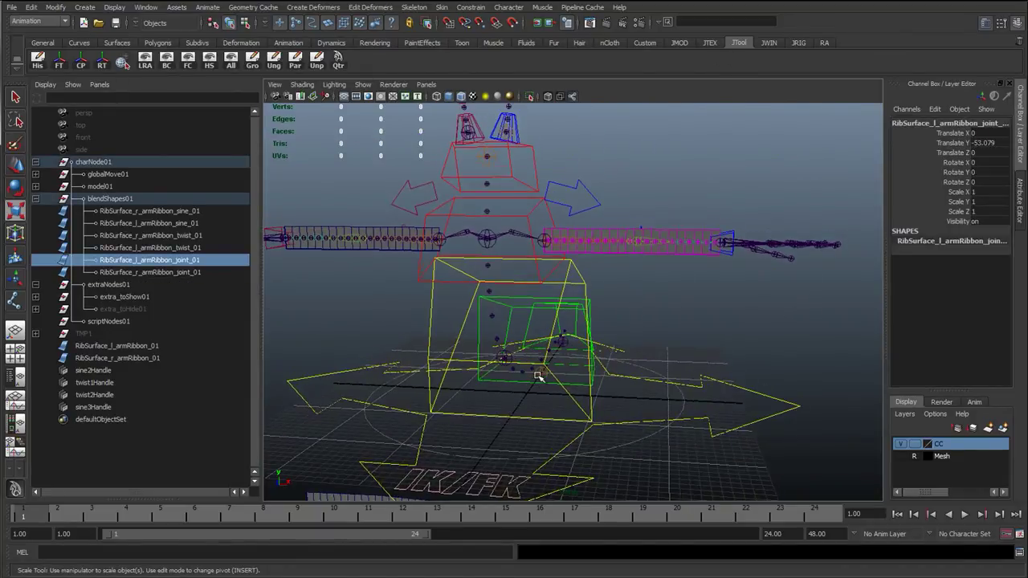
{"action": "key", "text": "q"}
{"action": "right_click_drag", "start_coordinate": [537, 374], "coordinate": [519, 372], "text": "alt"}
{"action": "right_click_drag", "start_coordinate": [622, 391], "coordinate": [496, 394], "text": "alt"}
{"action": "left_click_drag", "start_coordinate": [496, 394], "coordinate": [495, 308], "text": "alt"}
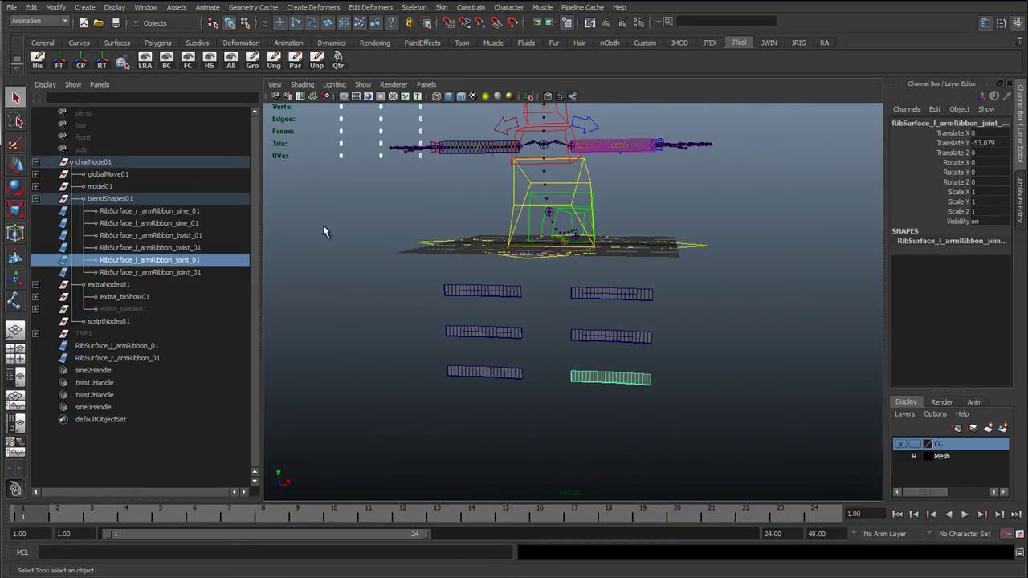
Create a joint in the front view and place it at Translate X 6, Y -30 on the left joint ribbon's inner end.
{"action": "left_click", "coordinate": [798, 43]}
{"action": "left_click", "coordinate": [134, 68]}
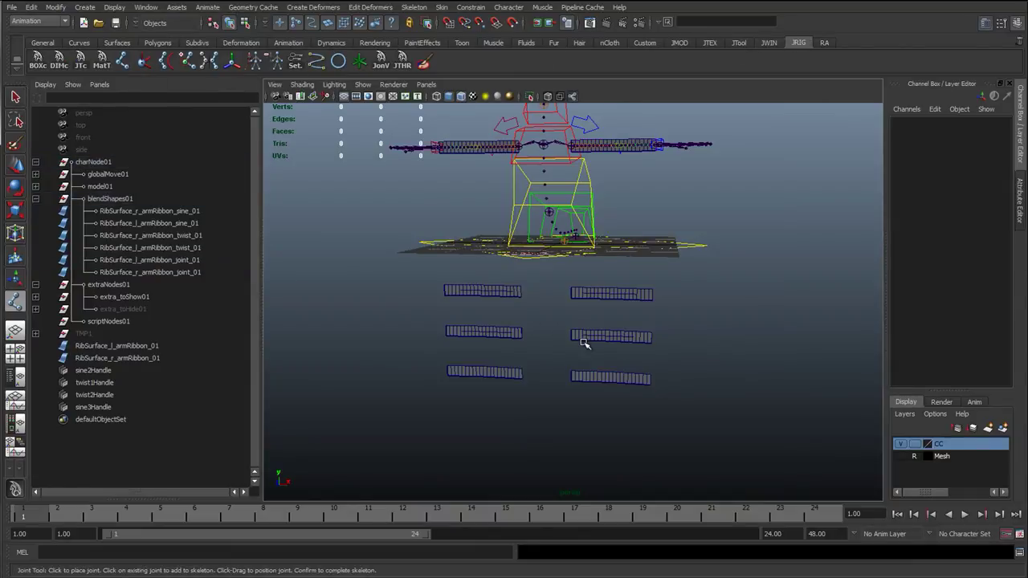
{"action": "key", "text": "w"}
{"action": "key", "text": "space"}
{"action": "left_click_drag", "start_coordinate": [585, 346], "coordinate": [605, 408]}
{"action": "middle_click_drag", "start_coordinate": [597, 487], "coordinate": [561, 235], "text": "alt"}
{"action": "right_click_drag", "start_coordinate": [561, 235], "coordinate": [619, 418], "text": "alt"}
{"action": "middle_click_drag", "start_coordinate": [417, 153], "coordinate": [583, 375], "text": "alt"}
{"action": "middle_click_drag", "start_coordinate": [516, 376], "coordinate": [463, 303], "text": "alt"}
{"action": "right_click_drag", "start_coordinate": [464, 303], "coordinate": [462, 318], "text": "alt"}
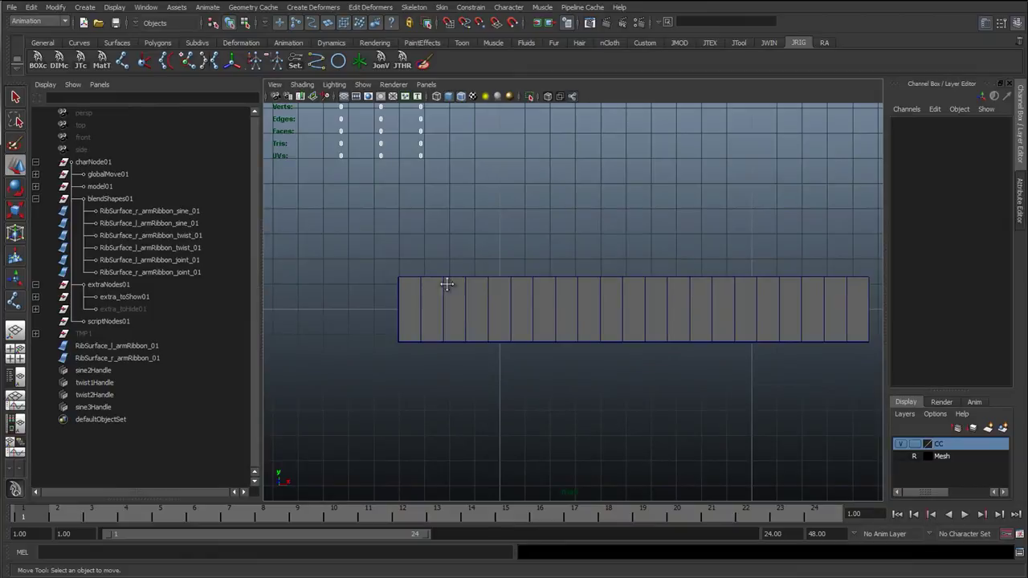
{"action": "mouse_move", "coordinate": [447, 285]}
{"action": "middle_mouse_down", "text": "alt"}
{"action": "mouse_move", "coordinate": [410, 281]}
{"action": "mouse_move", "coordinate": [455, 274]}
{"action": "middle_mouse_up", "text": "alt"}
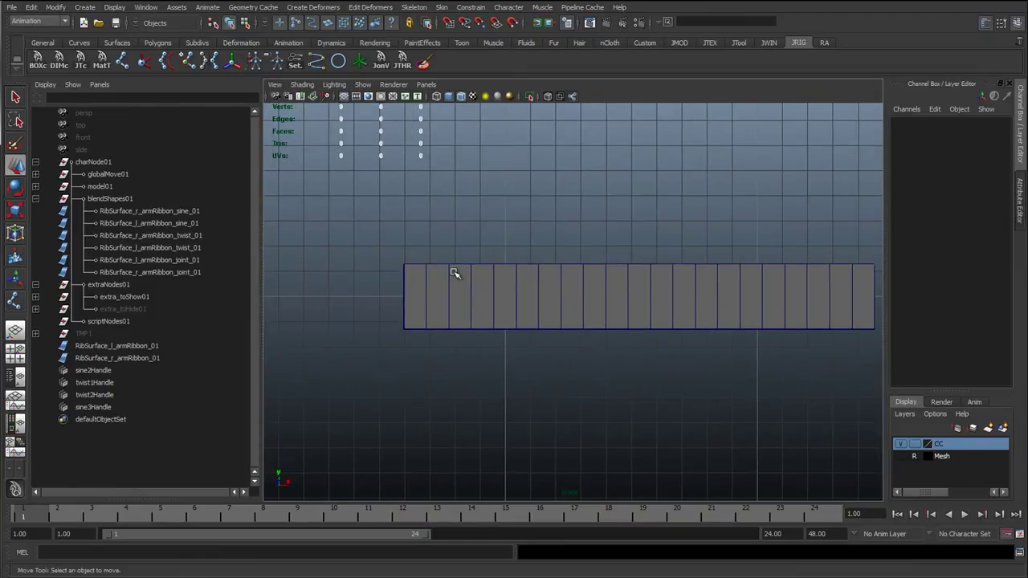
{"action": "key", "text": "y"}
{"action": "left_click", "coordinate": [405, 221]}
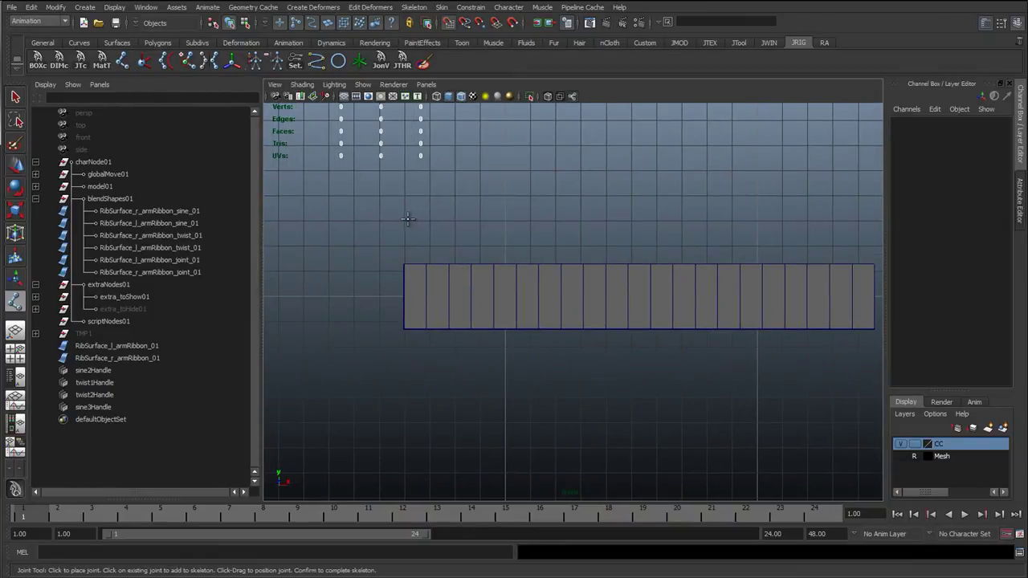
{"action": "key", "text": "Return"}
{"action": "key", "text": "w"}
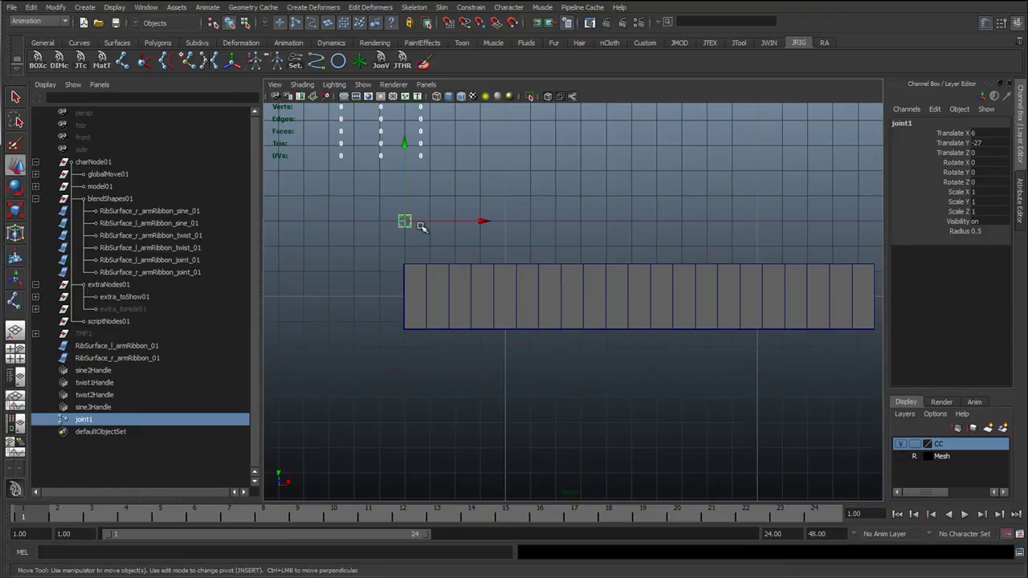
{"action": "left_click_drag", "start_coordinate": [405, 221], "coordinate": [408, 298]}
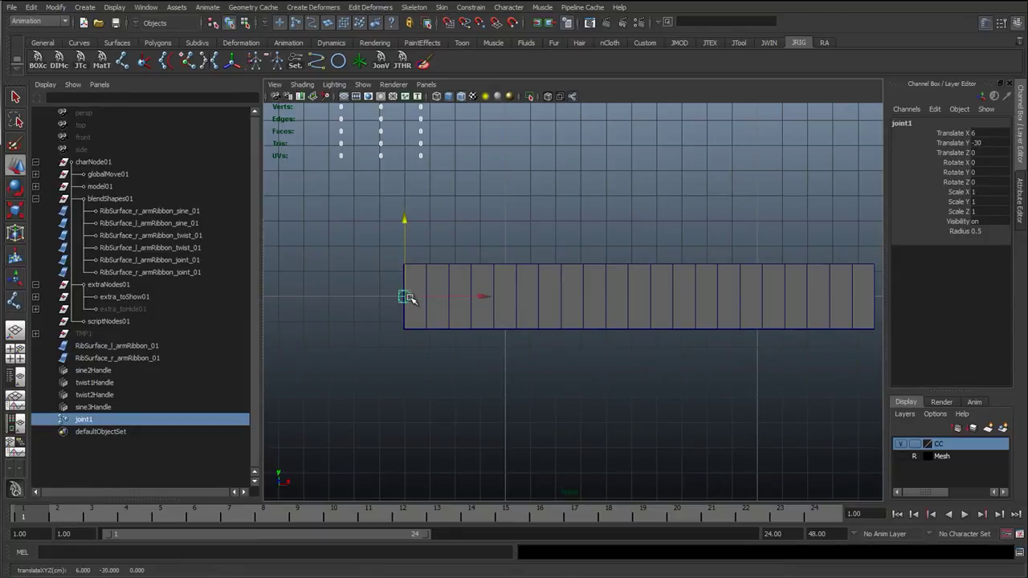
Duplicate the joint twice, placing one copy at Translate X 25 near the ribbon's outer end and one at 15 near its middle.
{"action": "key", "text": "ctrl+d"}
{"action": "right_click_drag", "start_coordinate": [457, 303], "coordinate": [402, 328], "text": "alt"}
{"action": "middle_click_drag", "start_coordinate": [401, 328], "coordinate": [268, 340], "text": "alt"}
{"action": "key", "text": "x"}
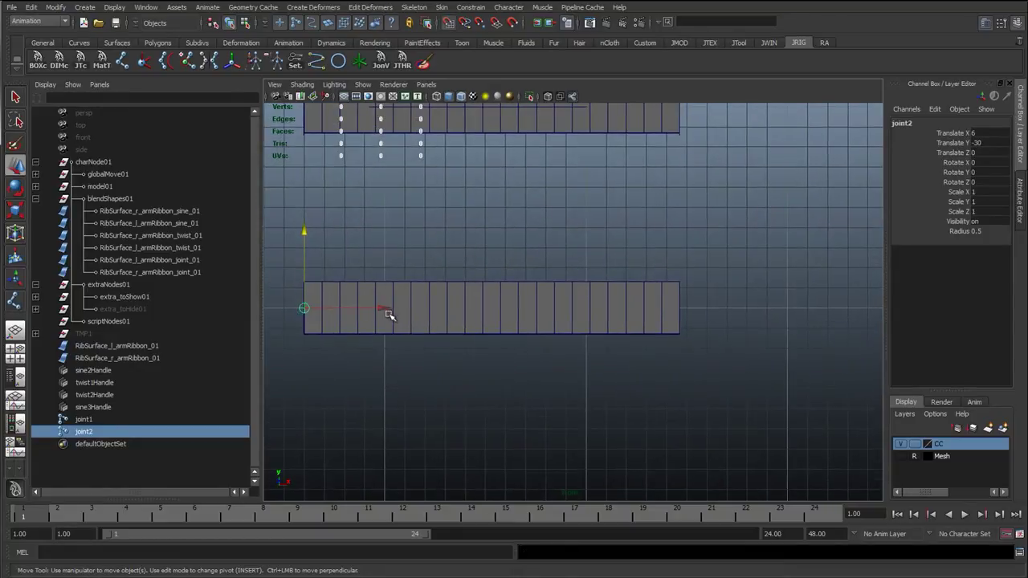
{"action": "left_click_drag", "start_coordinate": [388, 312], "coordinate": [686, 335]}
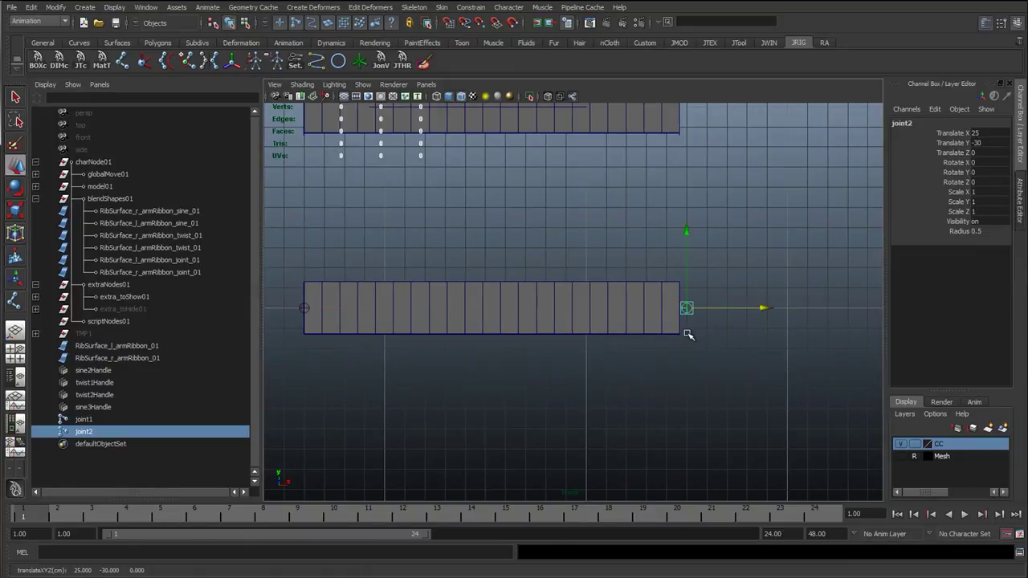
{"action": "key", "text": "ctrl+d"}
{"action": "left_click_drag", "start_coordinate": [764, 308], "coordinate": [491, 342]}
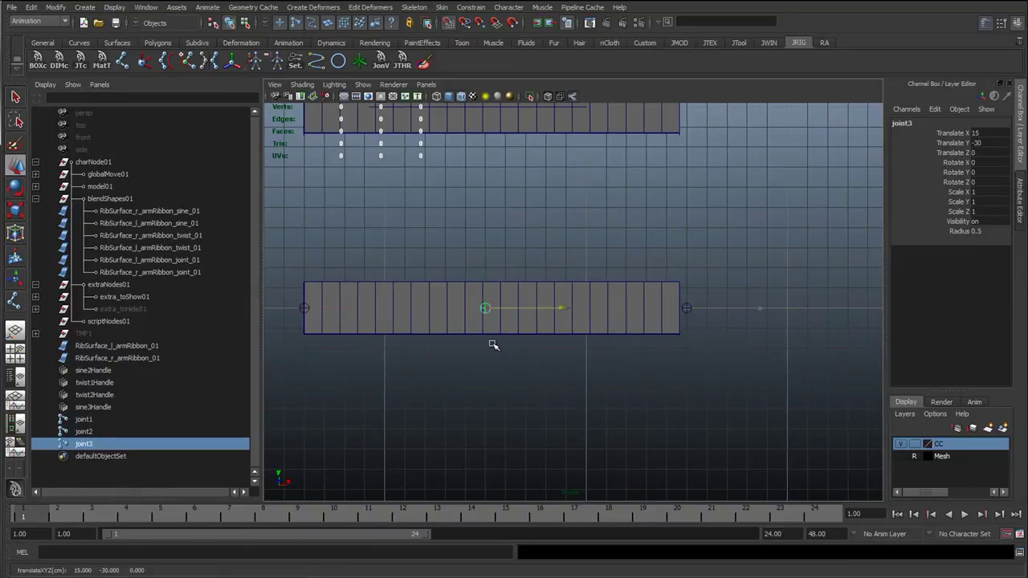
Duplicate two more joints and place them midway along each half of the ribbon, the outer one at Translate X about 20.16.
{"action": "scroll", "coordinate": [495, 341], "scroll_direction": "down", "scroll_amount": 1}
{"action": "middle_click_drag", "start_coordinate": [499, 341], "coordinate": [581, 350], "text": "alt"}
{"action": "mouse_move", "coordinate": [579, 343]}
{"action": "right_mouse_down", "text": "alt"}
{"action": "mouse_move", "coordinate": [569, 351]}
{"action": "mouse_move", "coordinate": [578, 351]}
{"action": "right_mouse_up", "text": "alt"}
{"action": "middle_click_drag", "start_coordinate": [518, 331], "coordinate": [517, 311], "text": "alt"}
{"action": "key", "text": "ctrl+d"}
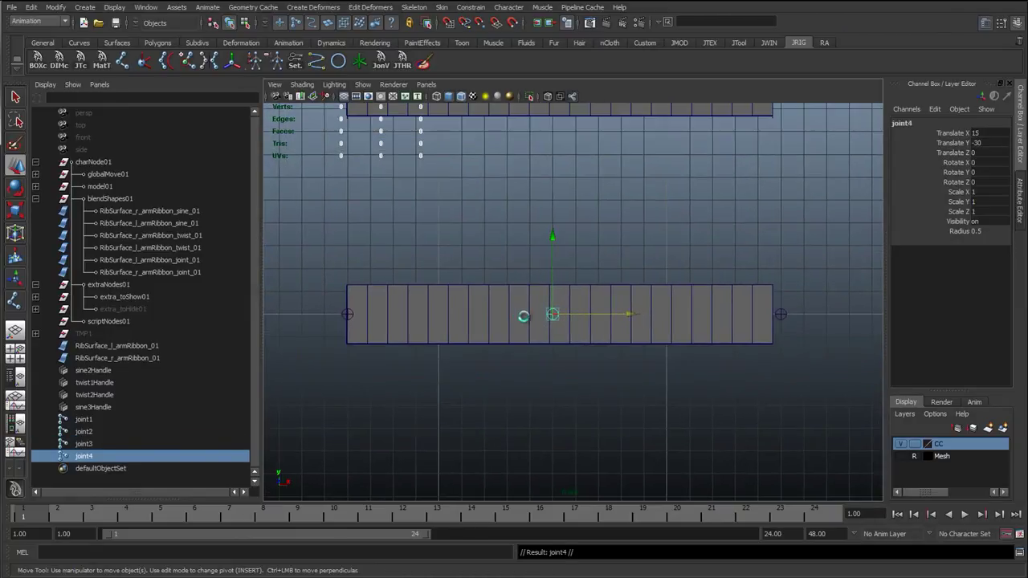
{"action": "left_click_drag", "start_coordinate": [629, 316], "coordinate": [463, 330]}
{"action": "left_click_drag", "start_coordinate": [541, 314], "coordinate": [750, 320]}
{"action": "key", "text": "ctrl+d"}
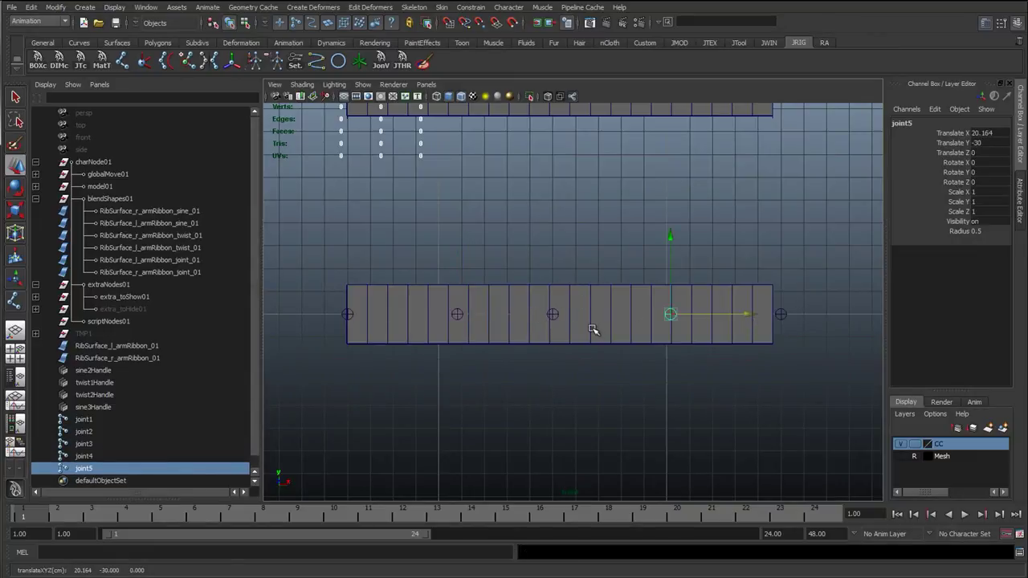
Shift the middle joint to Translate X about 15.21 to center it along the ribbon.
{"action": "left_click", "coordinate": [555, 315]}
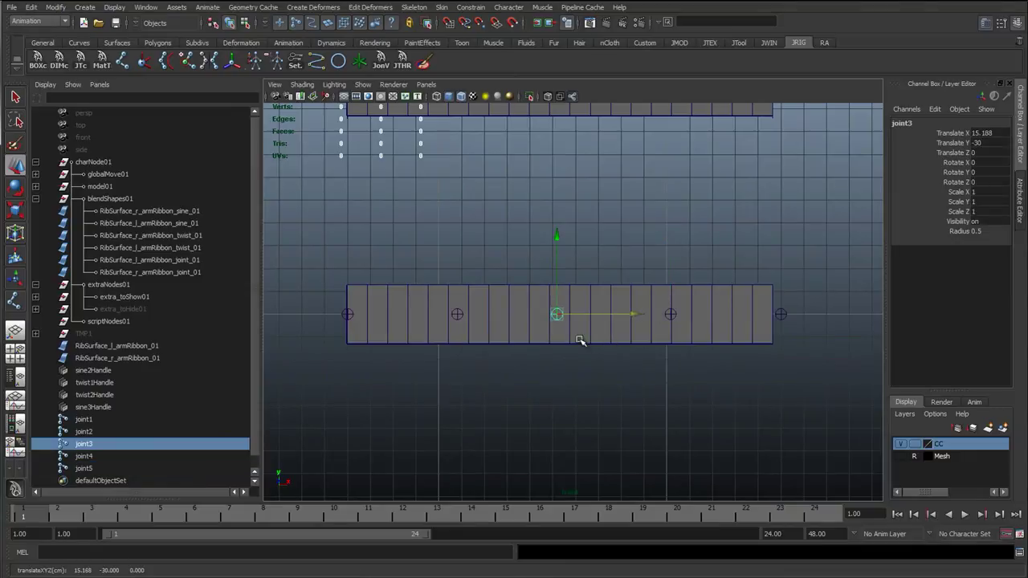
{"action": "scroll", "coordinate": [576, 277], "scroll_direction": "down", "scroll_amount": 3}
{"action": "middle_click_drag", "start_coordinate": [569, 200], "coordinate": [547, 378], "text": "alt"}
{"action": "key", "text": "w"}
{"action": "scroll", "coordinate": [447, 343], "scroll_direction": "up", "scroll_amount": 3}
{"action": "middle_click_drag", "start_coordinate": [447, 343], "coordinate": [509, 344], "text": "alt"}
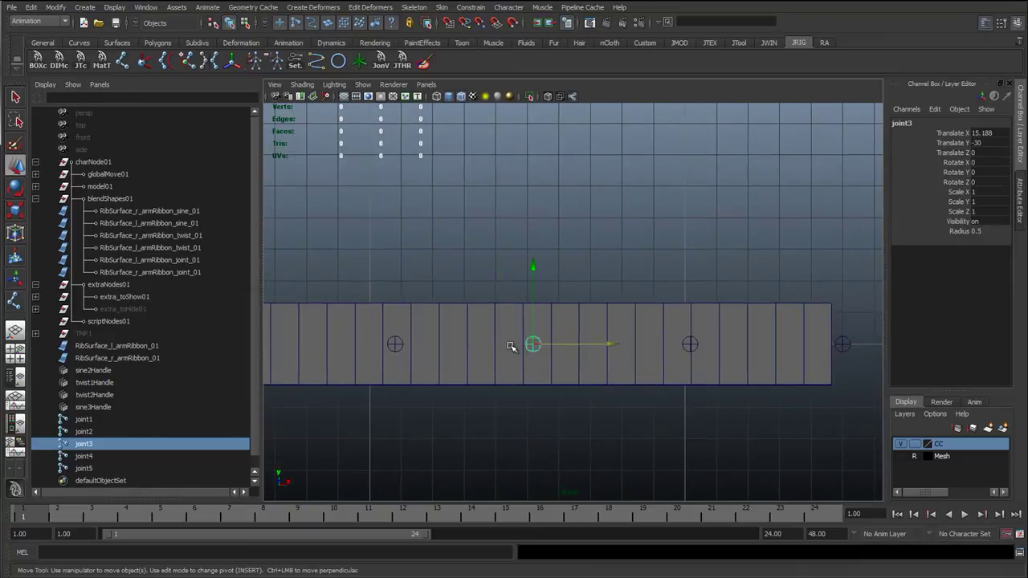
{"action": "left_click", "coordinate": [607, 345]}
{"action": "scroll", "coordinate": [607, 345], "scroll_direction": "down", "scroll_amount": 2}
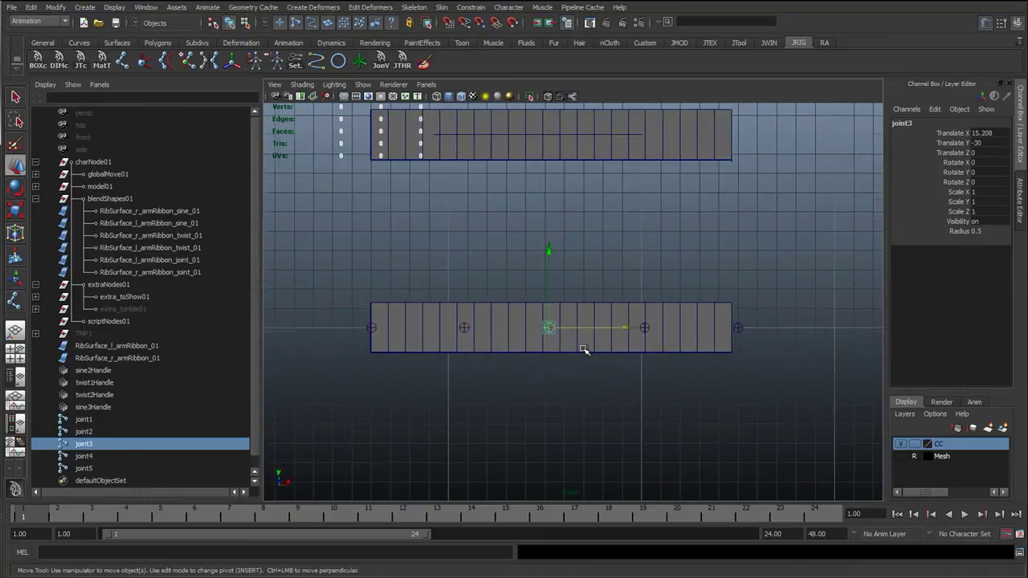
Move the outermost joint to Translate X about 24.65 so it sits on the ribbon's outer edge.
{"action": "scroll", "coordinate": [581, 349], "scroll_direction": "up", "scroll_amount": 1}
{"action": "left_click", "coordinate": [785, 336]}
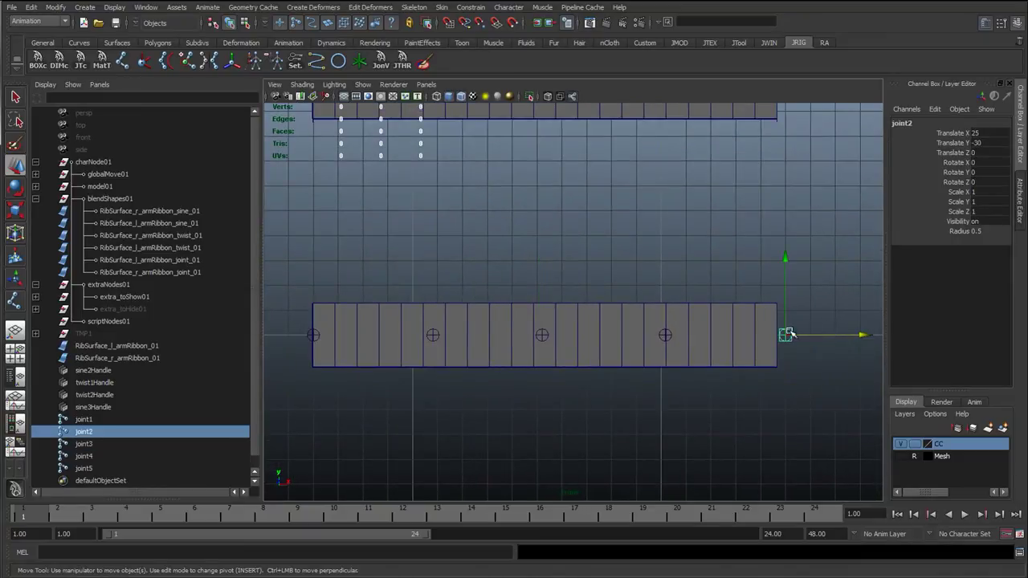
{"action": "left_click_drag", "start_coordinate": [863, 337], "coordinate": [886, 337]}
{"action": "middle_click_drag", "start_coordinate": [783, 318], "coordinate": [780, 306]}
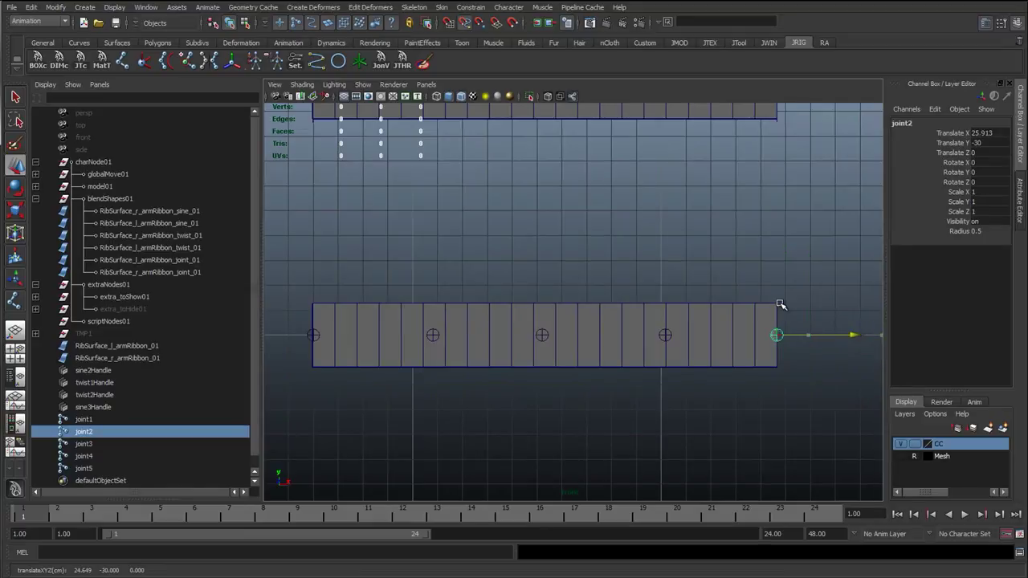
{"action": "mouse_move", "coordinate": [780, 305]}
{"action": "middle_mouse_down"}
{"action": "mouse_move", "coordinate": [722, 307]}
{"action": "mouse_move", "coordinate": [780, 311]}
{"action": "middle_mouse_up"}
{"action": "left_click", "coordinate": [319, 334]}
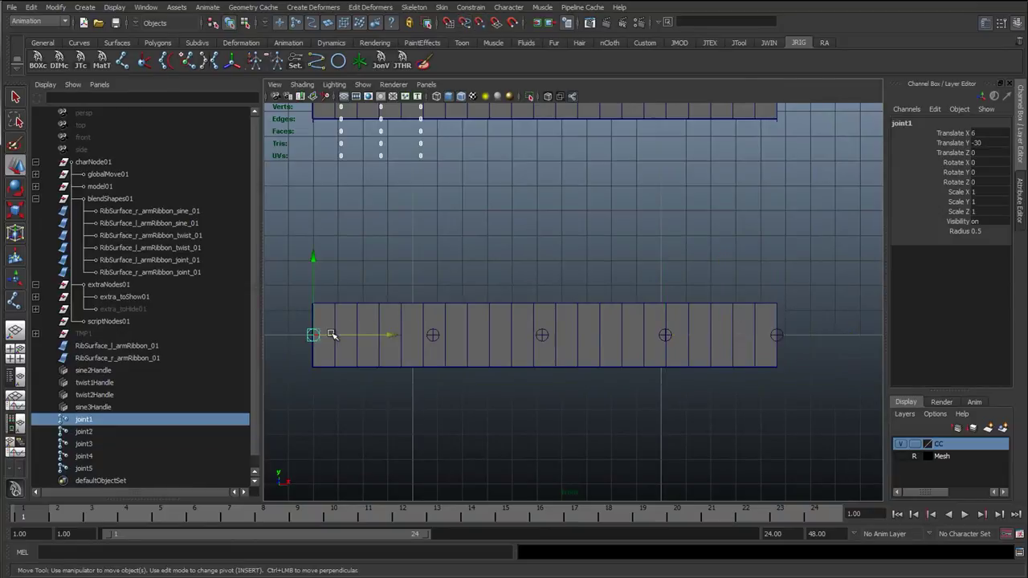
Move the innermost joint to Translate X about 5.98 so it sits exactly on the ribbon's inner edge.
{"action": "middle_click_drag", "start_coordinate": [333, 337], "coordinate": [537, 347], "text": "alt"}
{"action": "scroll", "coordinate": [538, 346], "scroll_direction": "up", "scroll_amount": 3}
{"action": "middle_click_drag", "start_coordinate": [415, 349], "coordinate": [651, 312], "text": "alt"}
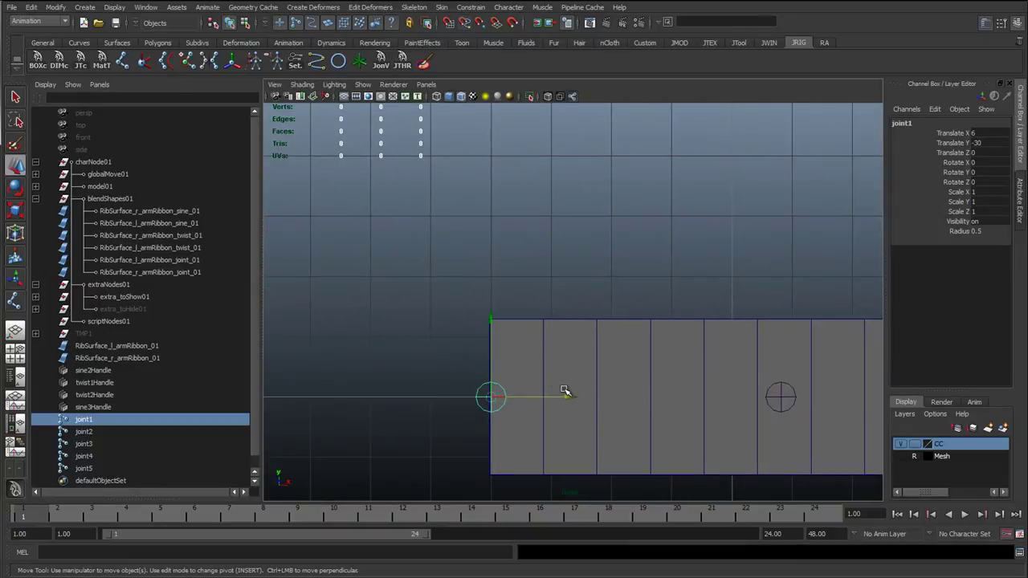
{"action": "left_click_drag", "start_coordinate": [567, 392], "coordinate": [553, 395]}
{"action": "scroll", "coordinate": [490, 334], "scroll_direction": "down", "scroll_amount": 3}
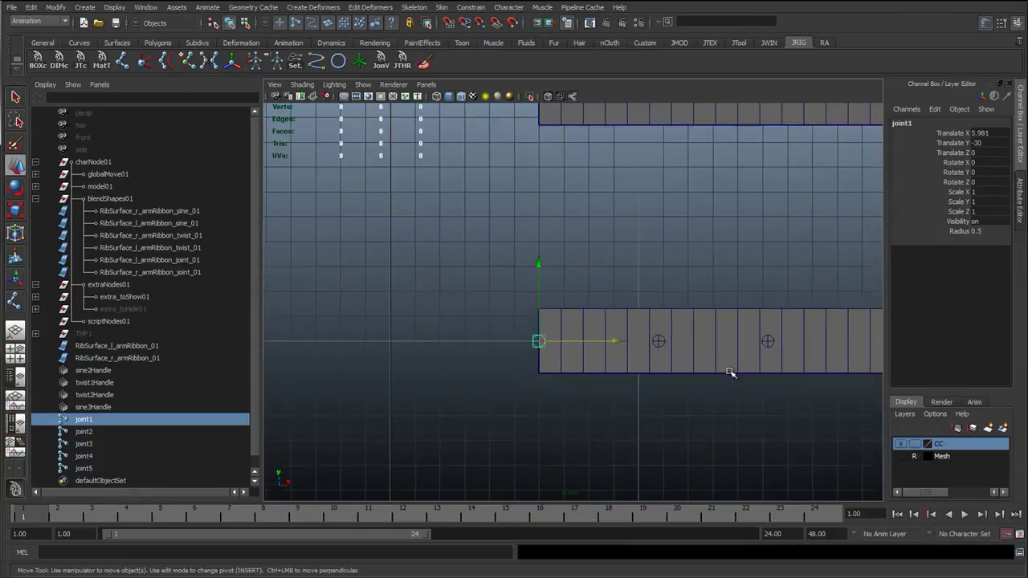
{"action": "middle_click_drag", "start_coordinate": [729, 372], "coordinate": [463, 344], "text": "alt"}
{"action": "scroll", "coordinate": [535, 351], "scroll_direction": "down", "scroll_amount": 1}
{"action": "scroll", "coordinate": [532, 361], "scroll_direction": "up", "scroll_amount": 1}
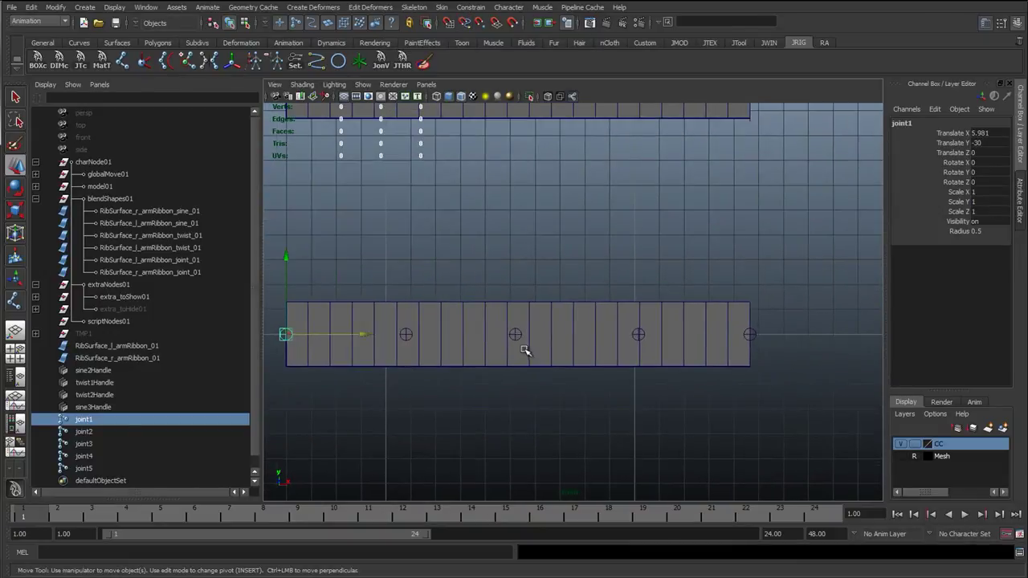
Even out the three intermediate joints along the ribbon at Translate X about 10.89, 15.33 and 19.79.
{"action": "left_click", "coordinate": [516, 336]}
{"action": "middle_click_drag", "start_coordinate": [552, 350], "coordinate": [579, 351], "text": "alt"}
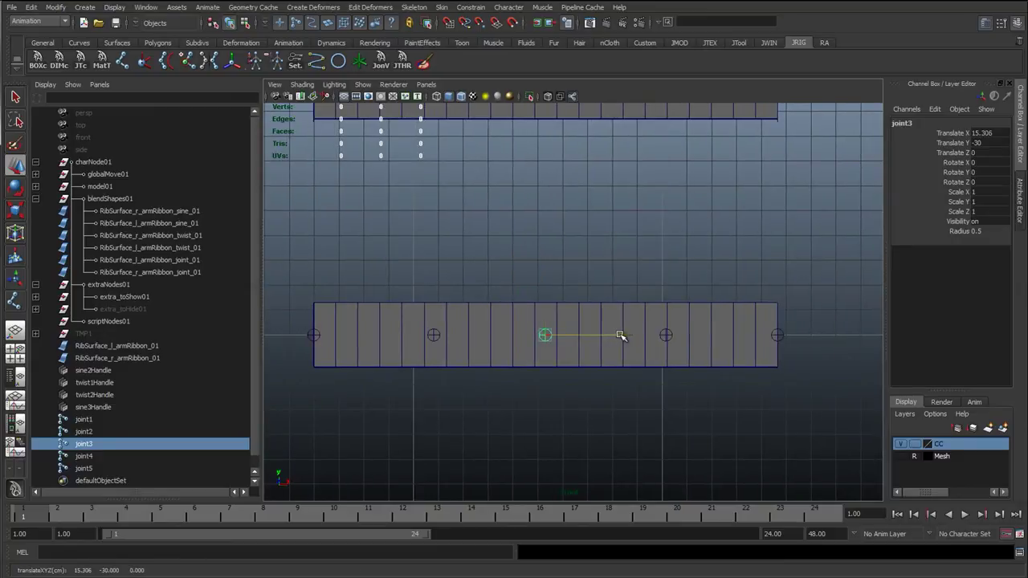
{"action": "left_click", "coordinate": [444, 337]}
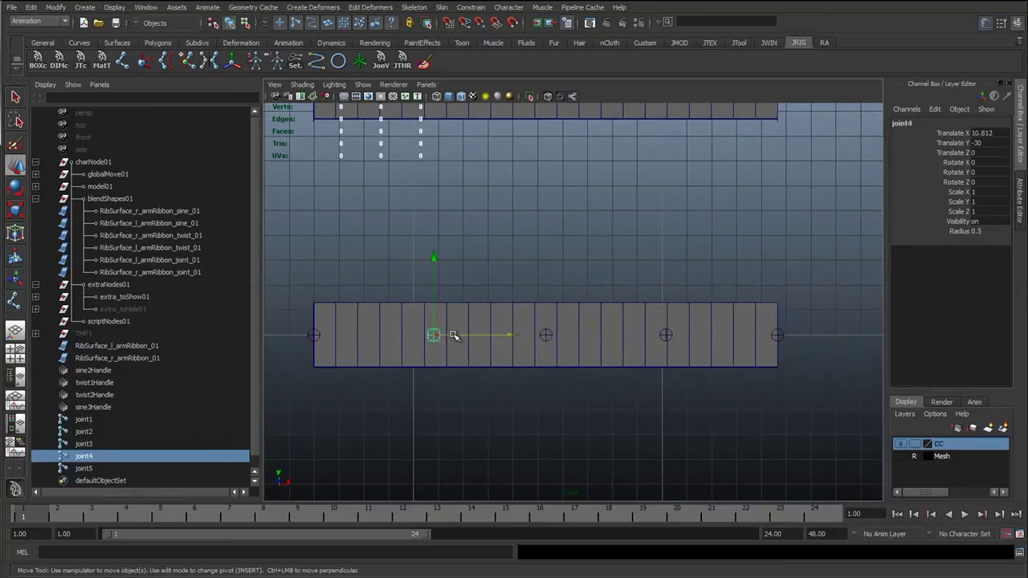
{"action": "left_click", "coordinate": [666, 336]}
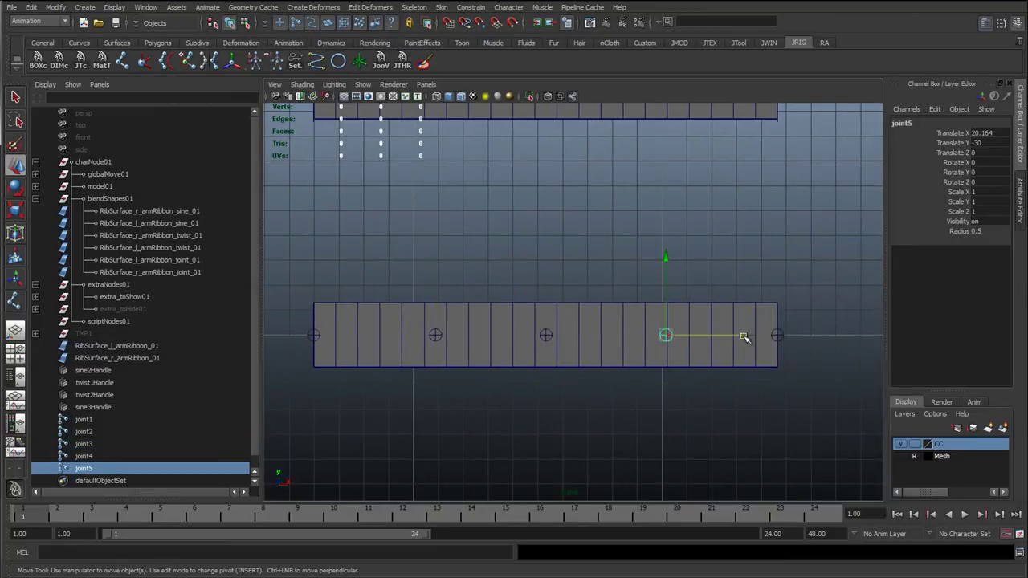
{"action": "left_click_drag", "start_coordinate": [745, 338], "coordinate": [733, 338]}
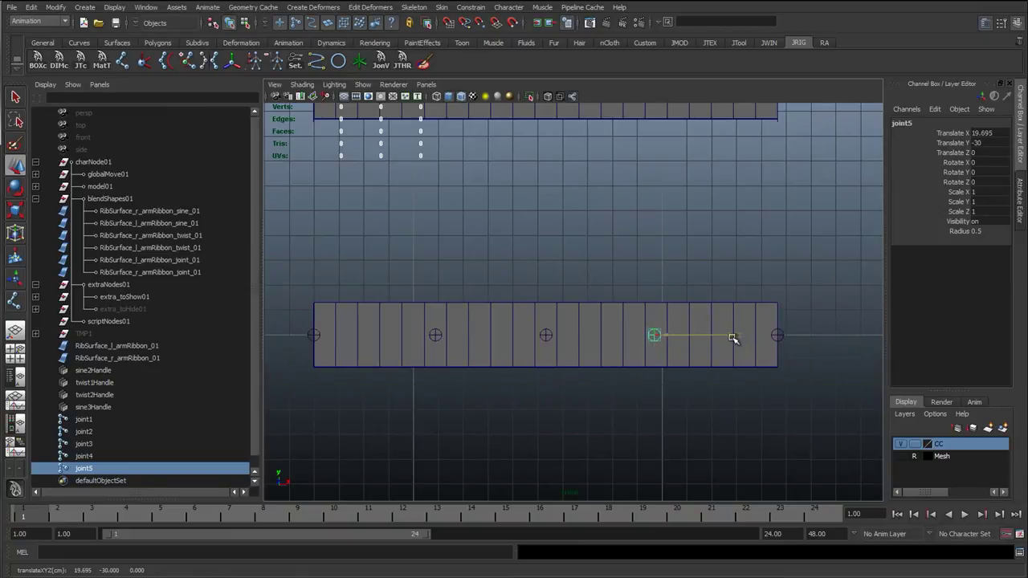
{"action": "left_click", "coordinate": [549, 318]}
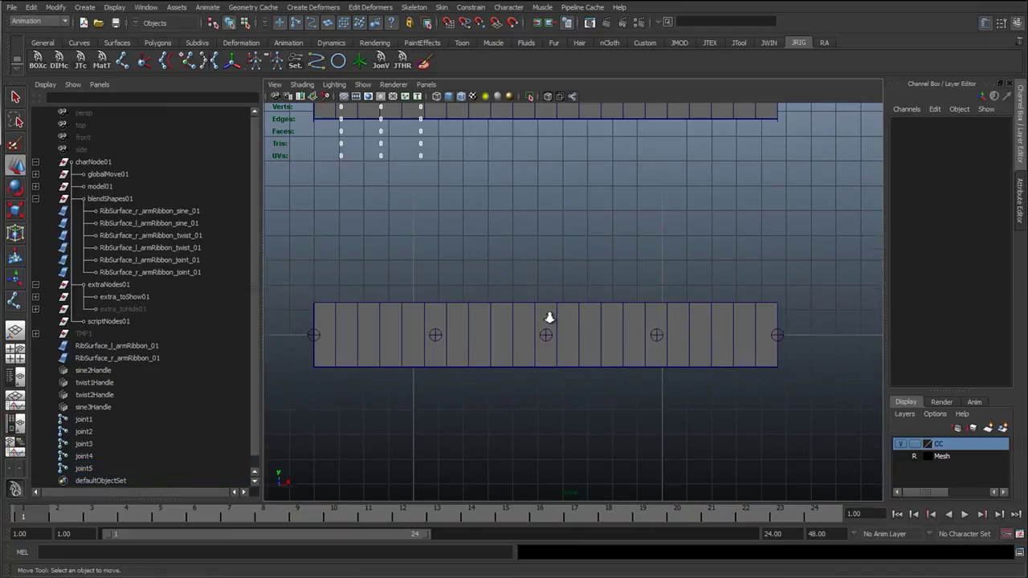
{"action": "scroll", "coordinate": [530, 338], "scroll_direction": "down", "scroll_amount": 2}
{"action": "key", "text": "q"}
{"action": "scroll", "coordinate": [512, 348], "scroll_direction": "up", "scroll_amount": 1}
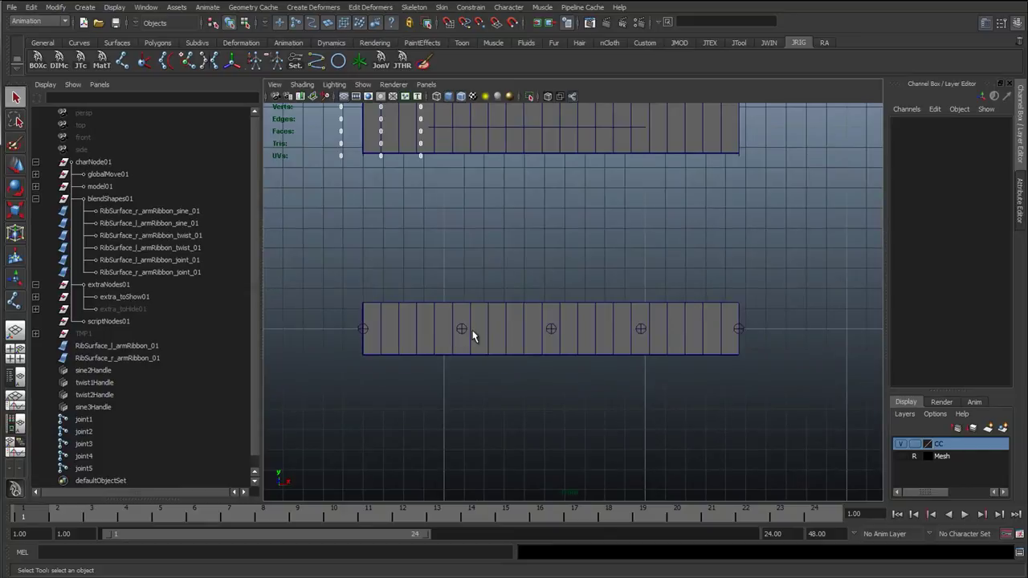
Select all five joints along the left joint ribbon.
{"action": "left_click", "coordinate": [472, 337]}
{"action": "left_click", "coordinate": [462, 330]}
{"action": "left_click_drag", "start_coordinate": [740, 319], "coordinate": [776, 331]}
{"action": "scroll", "coordinate": [505, 354], "scroll_direction": "down", "scroll_amount": 1}
{"action": "scroll", "coordinate": [502, 374], "scroll_direction": "down", "scroll_amount": 1}
{"action": "middle_click_drag", "start_coordinate": [314, 350], "coordinate": [642, 359], "text": "alt"}
{"action": "scroll", "coordinate": [569, 345], "scroll_direction": "down", "scroll_amount": 1}
{"action": "middle_click_drag", "start_coordinate": [569, 345], "coordinate": [454, 341], "text": "alt"}
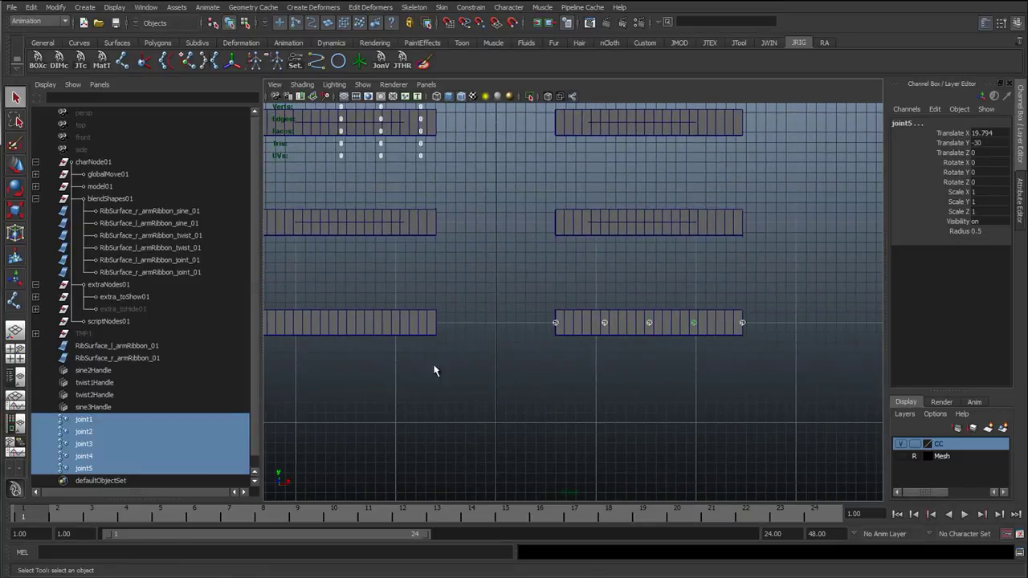
Rename the innermost joint as jtDrv_l_armRibbonBlend_joints_A_01 and copy its name.
{"action": "double_click", "coordinate": [88, 420]}
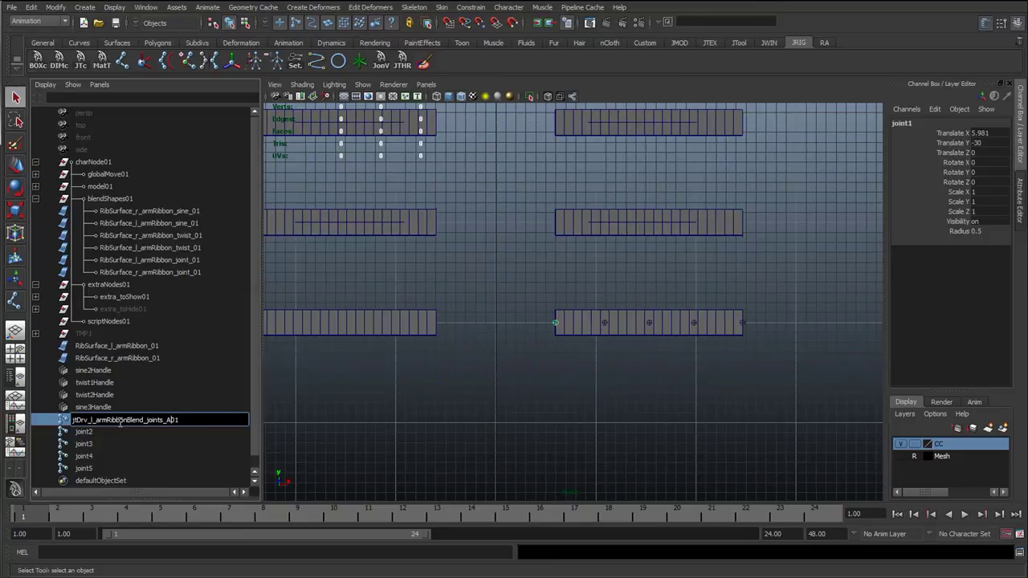
{"action": "type", "text": "_"}
{"action": "key", "text": "Return"}
{"action": "double_click", "coordinate": [119, 422]}
{"action": "key", "text": "ctrl+c"}
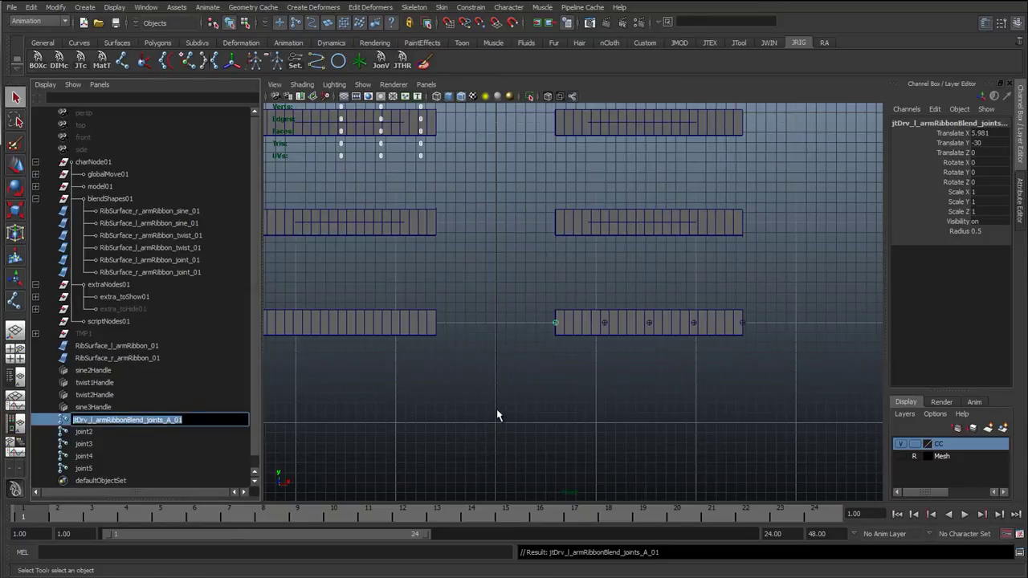
Rename joint4, the second joint from the inner edge, as jtDrv_l_armRibbonBlend_joints_B_01.
{"action": "double_click", "coordinate": [84, 432]}
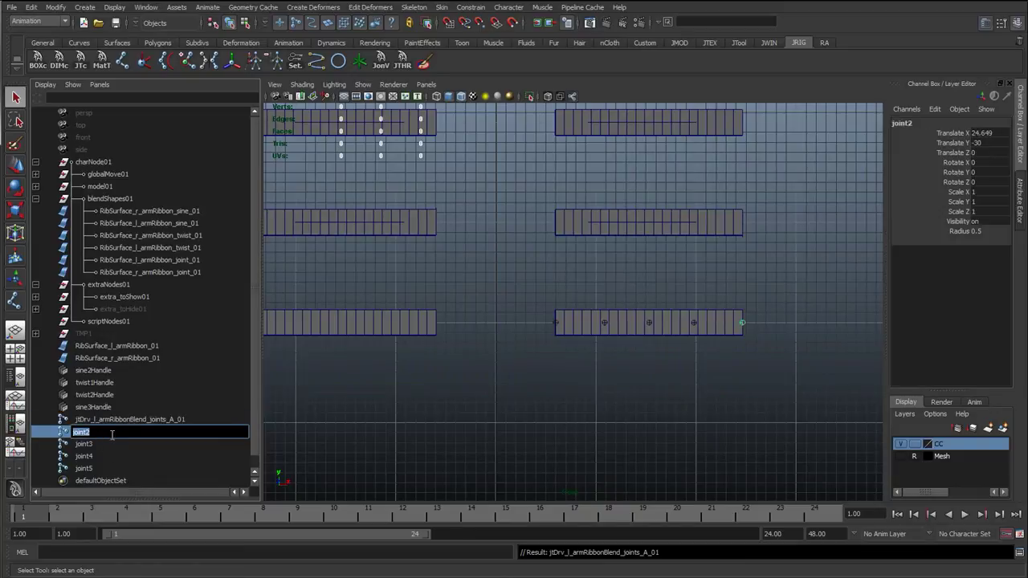
{"action": "left_click", "coordinate": [112, 445]}
{"action": "left_click", "coordinate": [108, 455]}
{"action": "double_click", "coordinate": [105, 457]}
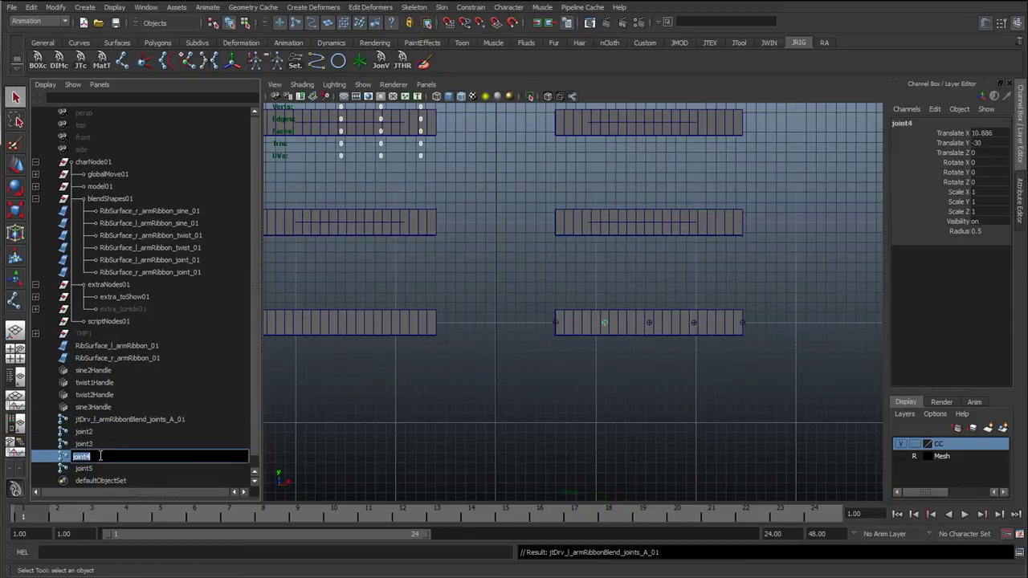
{"action": "key", "text": "ctrl+v"}
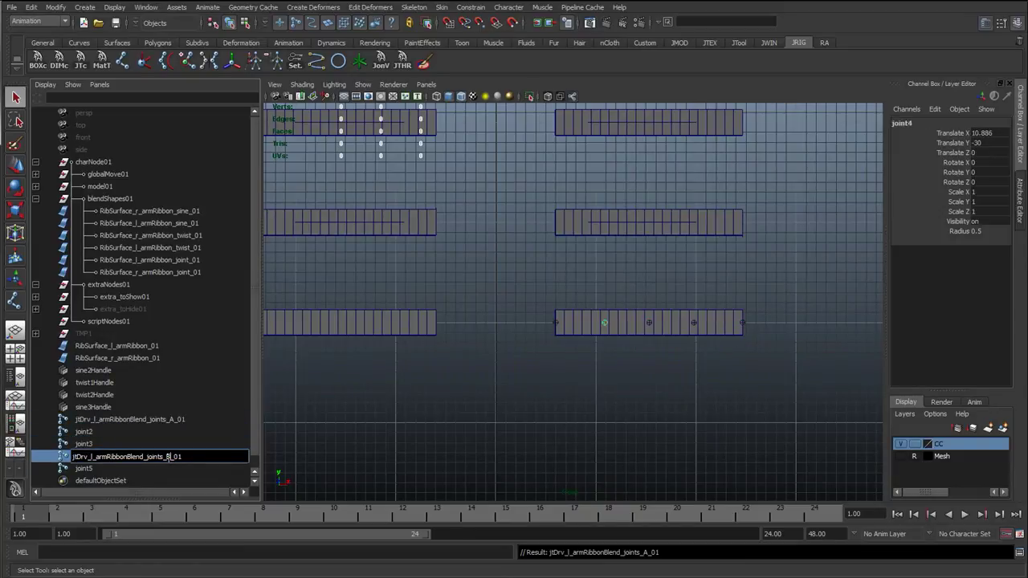
Rename the middle joint, joint3, as jtDrv_l_armRibbonBlend_joints_C_01.
{"action": "left_click", "coordinate": [127, 442]}
{"action": "double_click", "coordinate": [131, 444]}
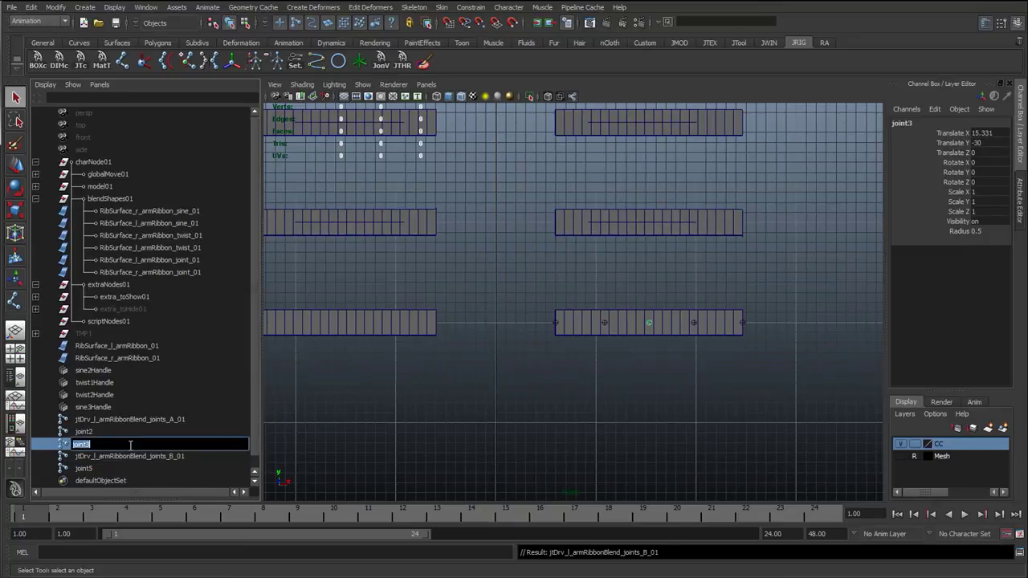
{"action": "key", "text": "ctrl+v"}
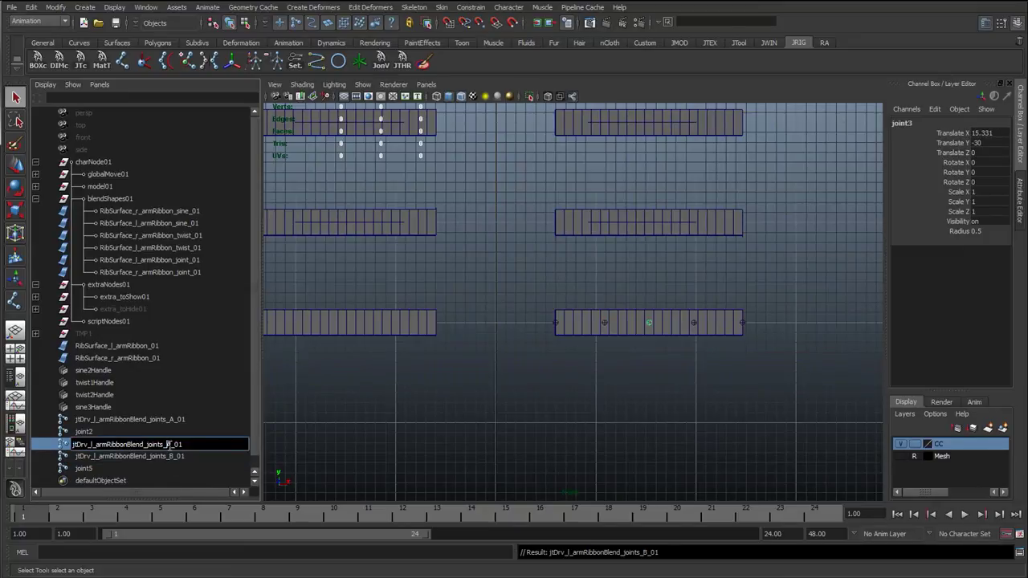
{"action": "double_click", "coordinate": [168, 444]}
{"action": "key", "text": "ctrl+c"}
{"action": "left_click", "coordinate": [167, 444]}
{"action": "key", "text": "Return"}
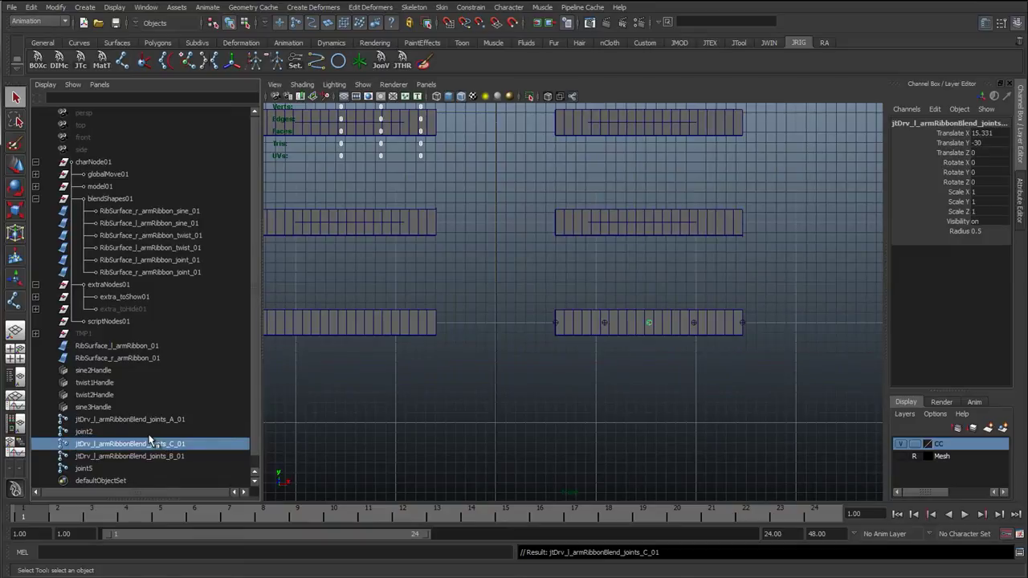
Rename joint5, the fourth joint from the inner edge, as jtDrv_l_armRibbonBlend_joints_D_01.
{"action": "left_click", "coordinate": [132, 457]}
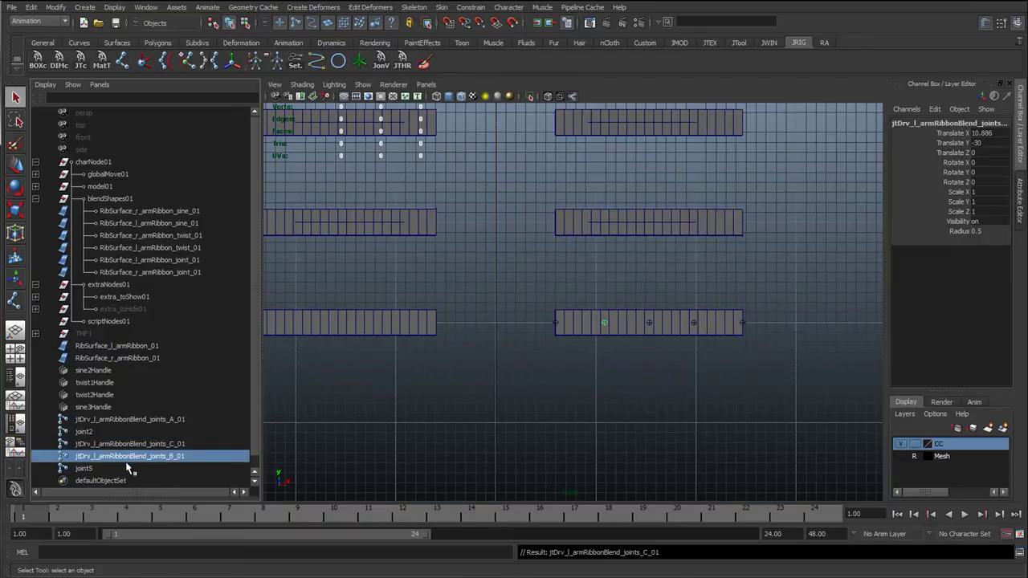
{"action": "left_click", "coordinate": [126, 466]}
{"action": "double_click", "coordinate": [124, 466]}
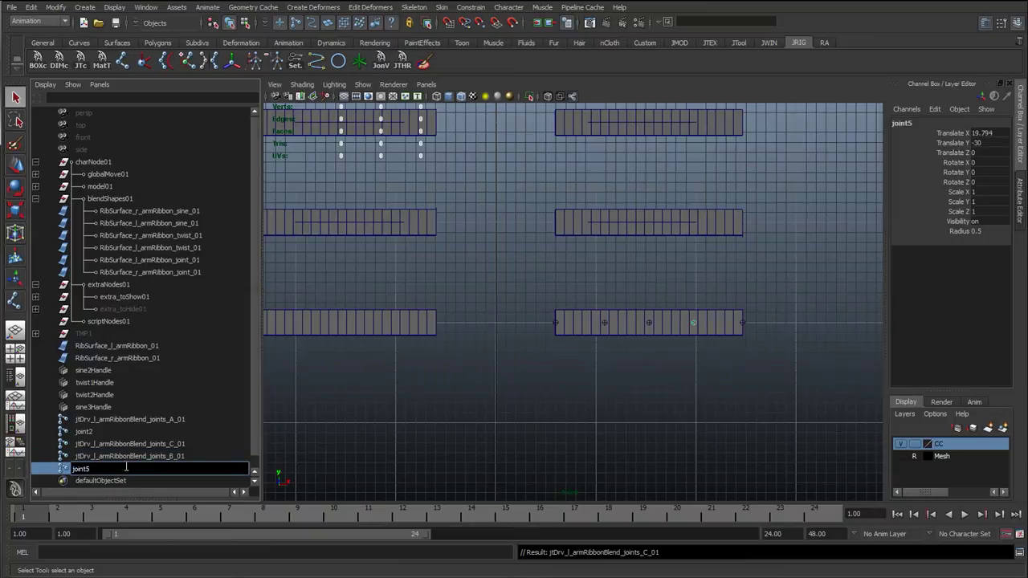
{"action": "key", "text": "ctrl+v"}
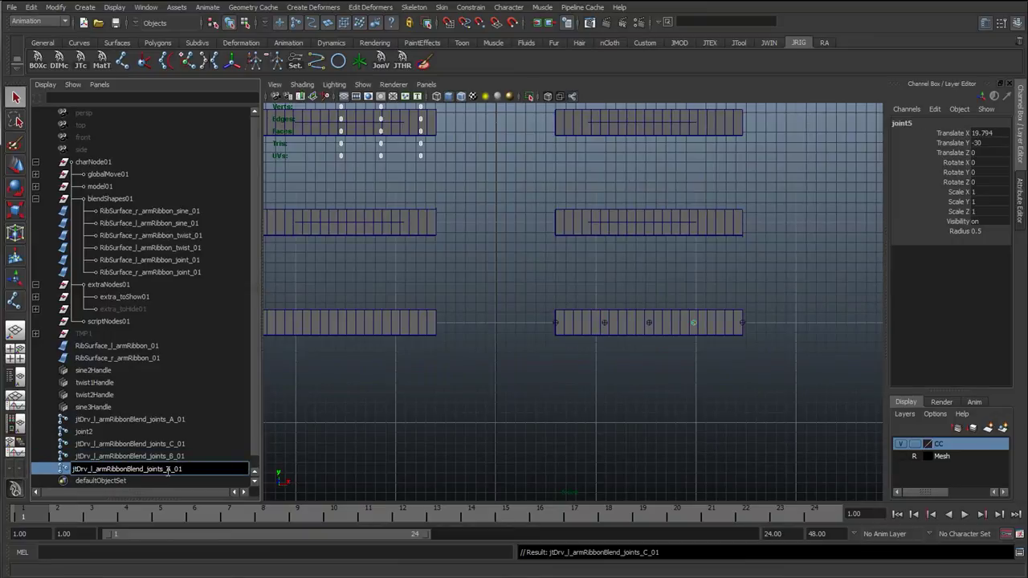
{"action": "key", "text": "Return"}
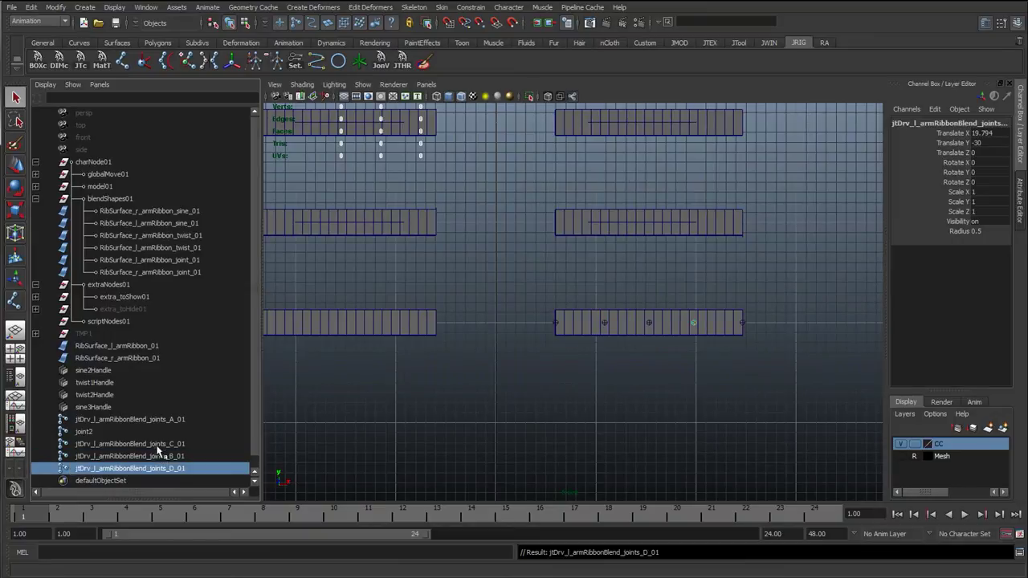
Rename the outermost joint, joint2, as jtDrv_l_armRibbonBlend_joints_E_01.
{"action": "double_click", "coordinate": [162, 432]}
{"action": "key", "text": "ctrl+v"}
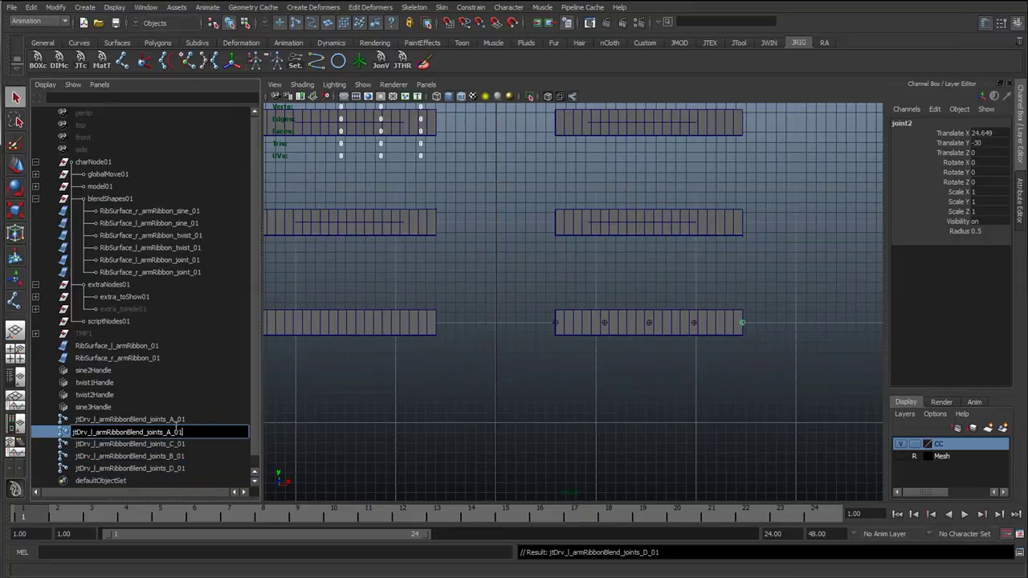
{"action": "key", "text": "Return"}
Try to mirror all five joints at once across YZ with Behavior, replacing _l_ with _r_ in their names.
{"action": "left_click", "coordinate": [172, 420]}
{"action": "left_click", "coordinate": [172, 469], "text": "shift"}
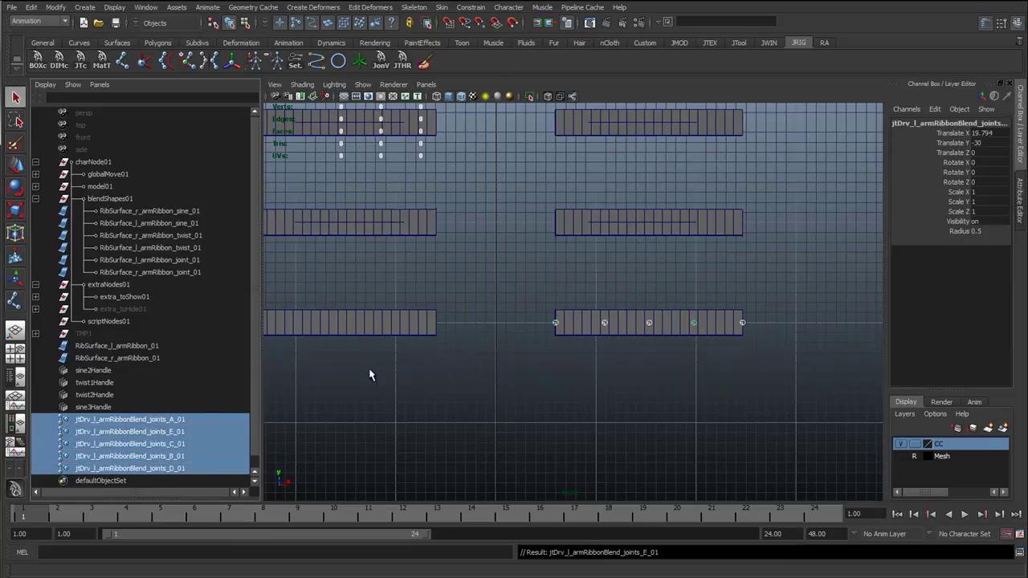
{"action": "left_click", "coordinate": [210, 63]}
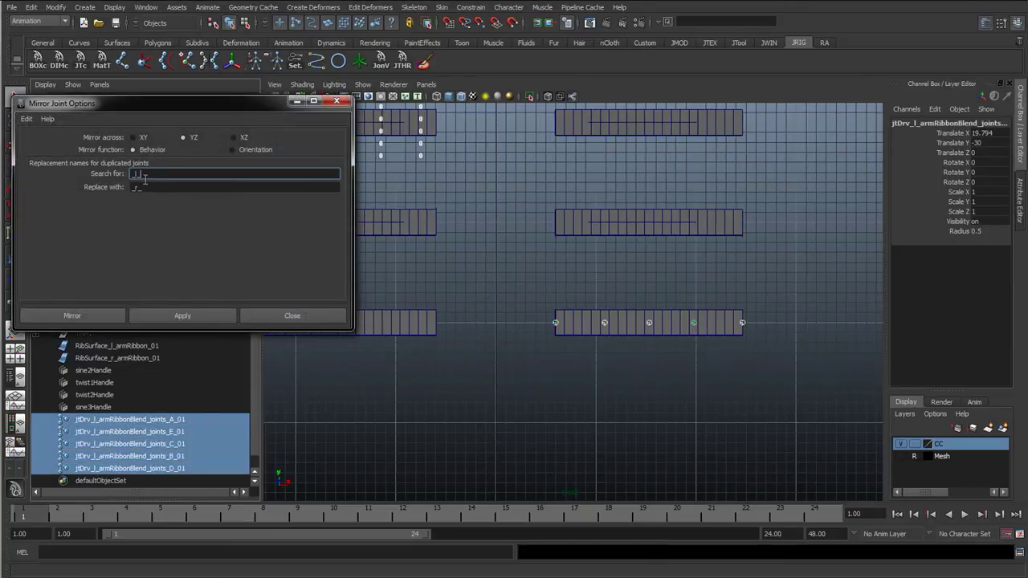
{"action": "left_click", "coordinate": [184, 316]}
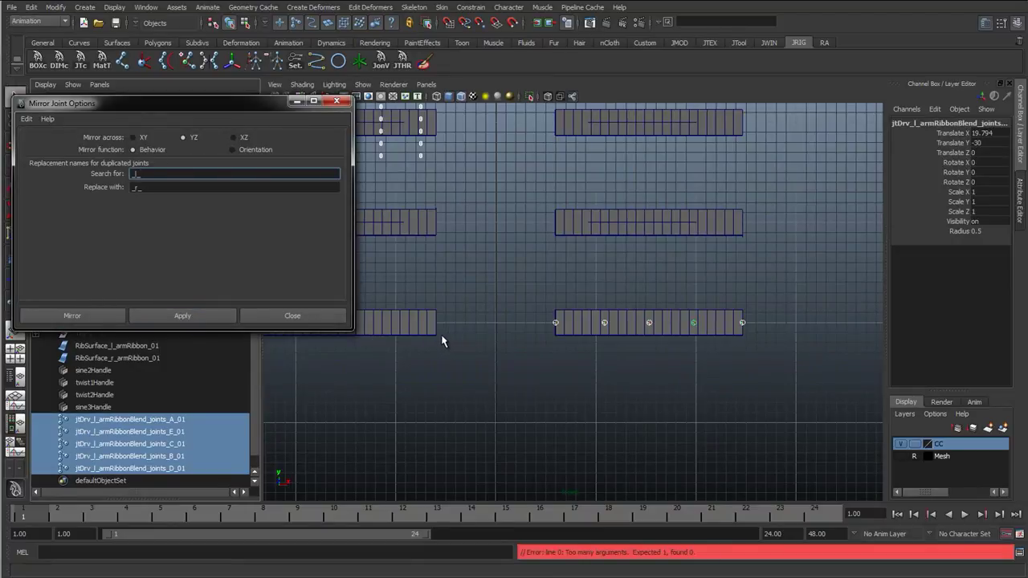
Mirror joints A and B individually across YZ onto the right joint ribbon, replacing _l_ with _r_.
{"action": "middle_click_drag", "start_coordinate": [448, 340], "coordinate": [461, 351], "text": "alt"}
{"action": "left_click", "coordinate": [560, 334]}
{"action": "left_click", "coordinate": [182, 315]}
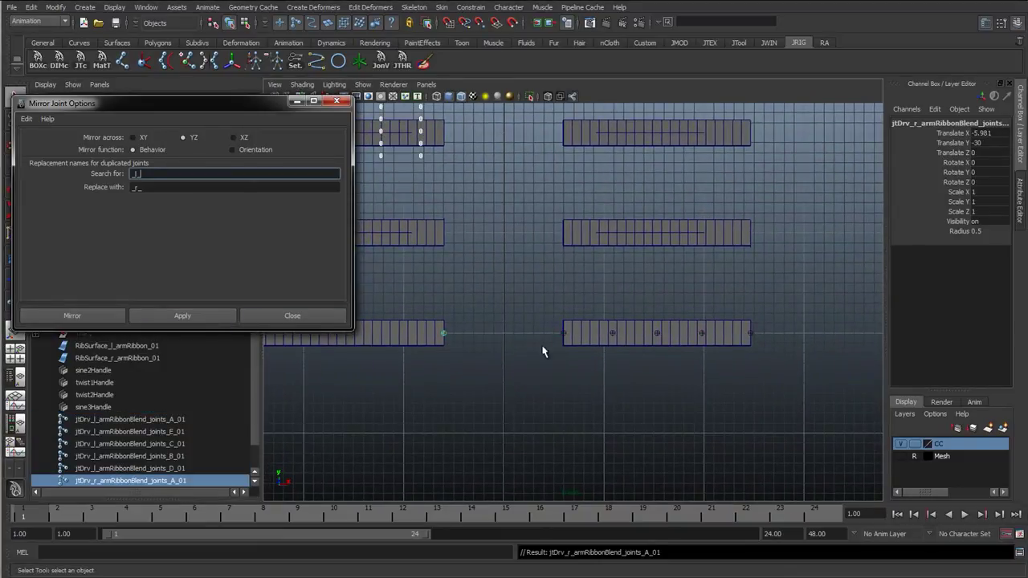
{"action": "left_click", "coordinate": [610, 332]}
{"action": "left_click", "coordinate": [211, 315]}
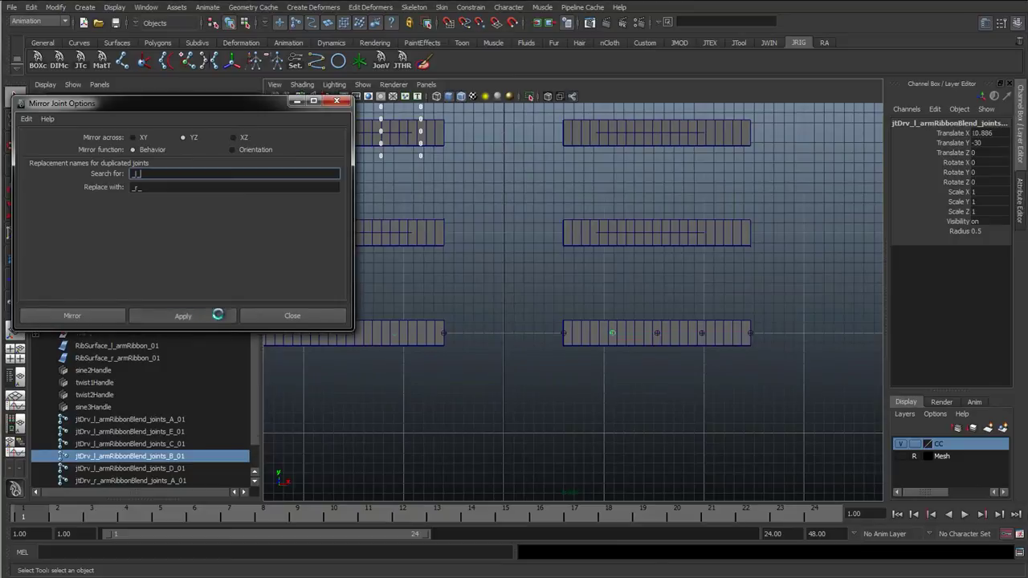
Mirror joints C, D and E one at a time across YZ with the same name replacement, and close the mirror options.
{"action": "middle_click_drag", "start_coordinate": [618, 337], "coordinate": [720, 353], "text": "alt"}
{"action": "left_click", "coordinate": [761, 351]}
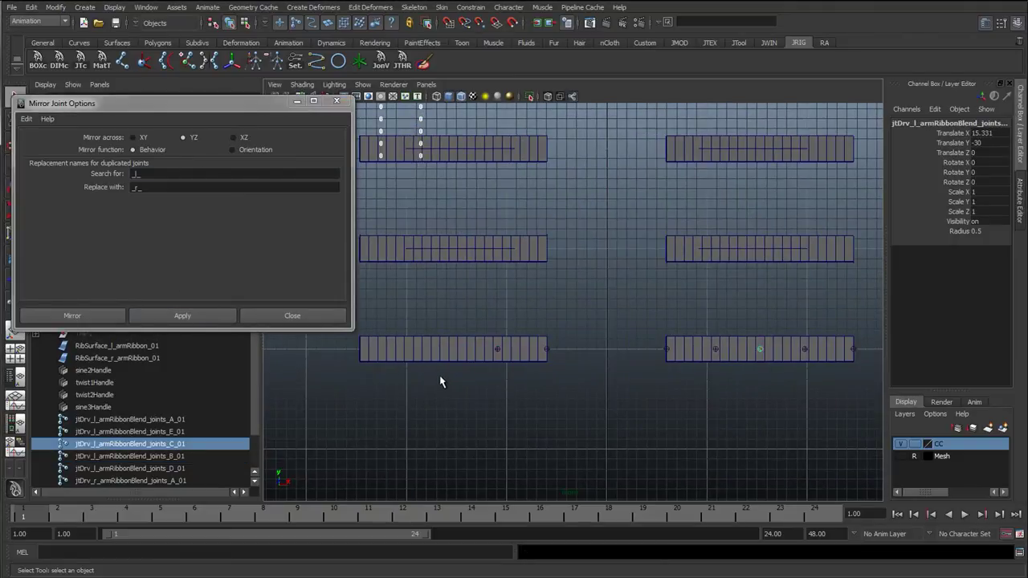
{"action": "left_click", "coordinate": [222, 317]}
{"action": "left_click", "coordinate": [806, 350]}
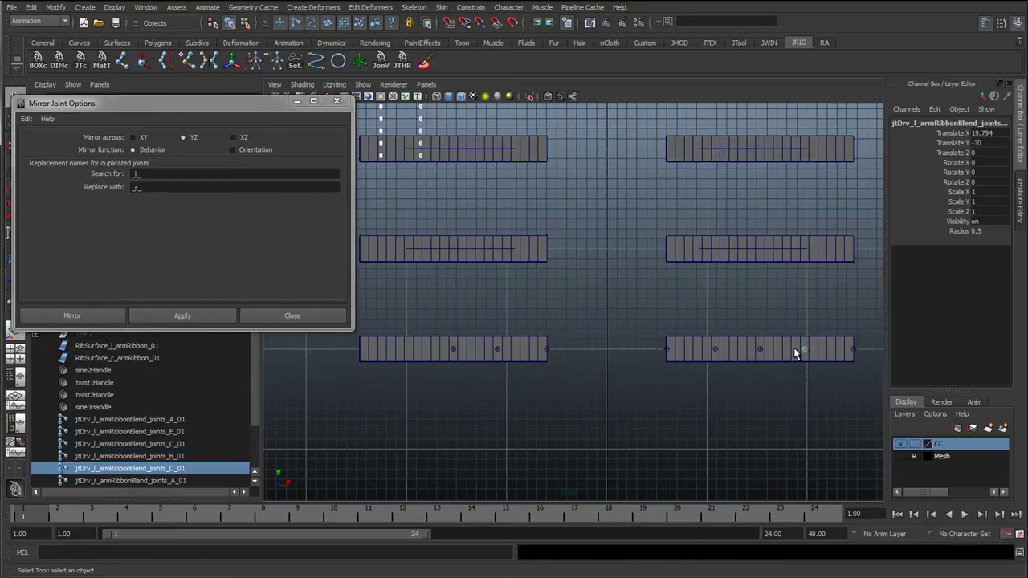
{"action": "left_click", "coordinate": [182, 315]}
{"action": "left_click", "coordinate": [849, 351]}
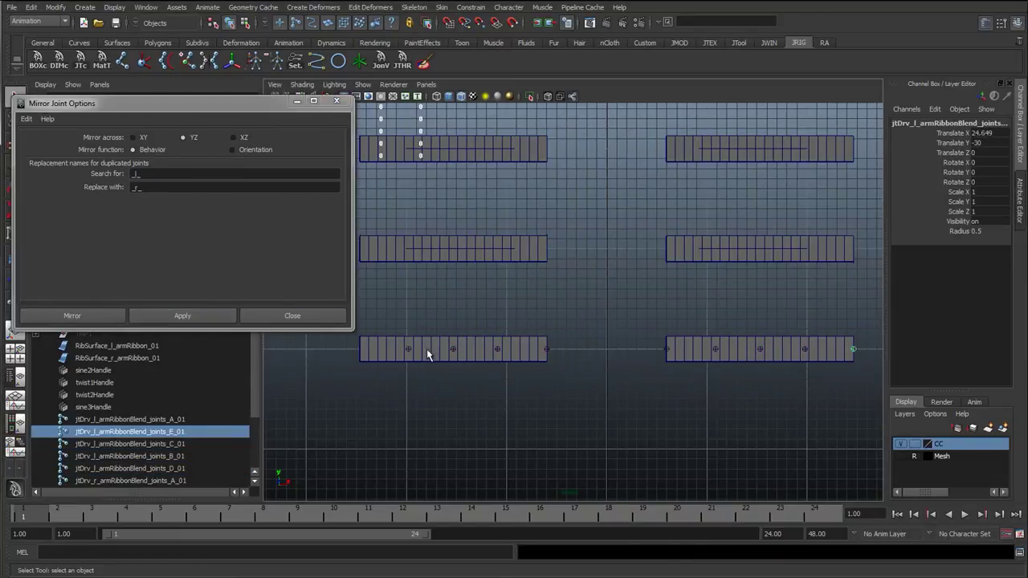
{"action": "left_click", "coordinate": [182, 316]}
{"action": "left_click", "coordinate": [329, 320]}
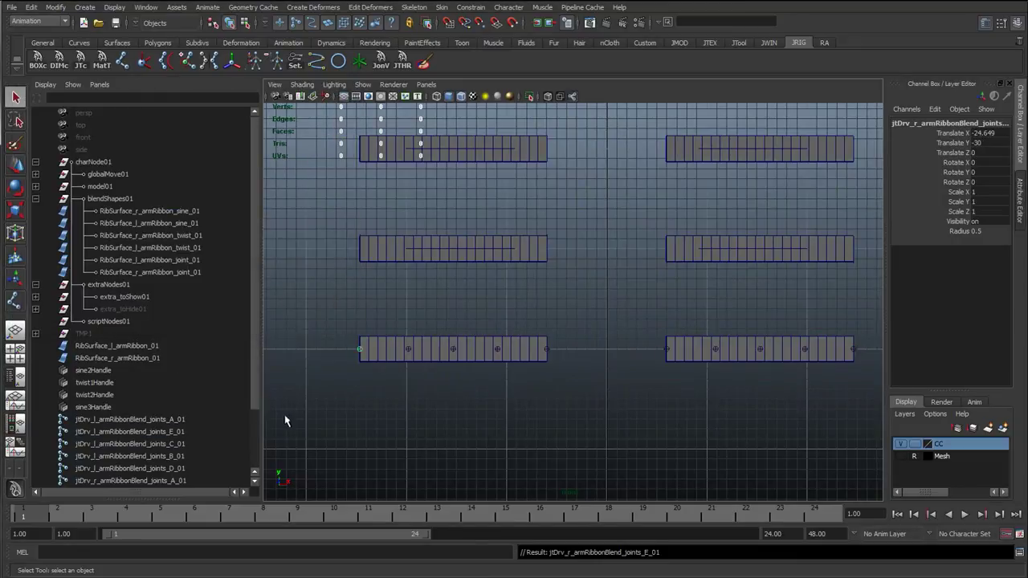
Smooth bind the left joint ribbon to its five jtDrv_l_armRibbonBlend joints with max influences 5 and dropoff rate 4.0.
{"action": "left_click_drag", "start_coordinate": [149, 347], "coordinate": [141, 398]}
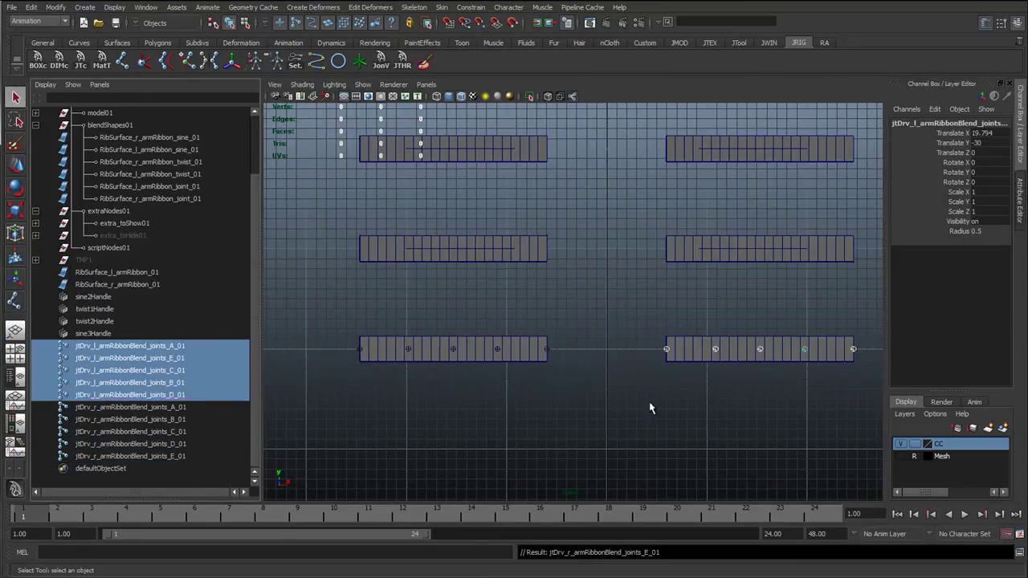
{"action": "key", "text": "f"}
{"action": "left_click", "coordinate": [429, 340], "text": "shift"}
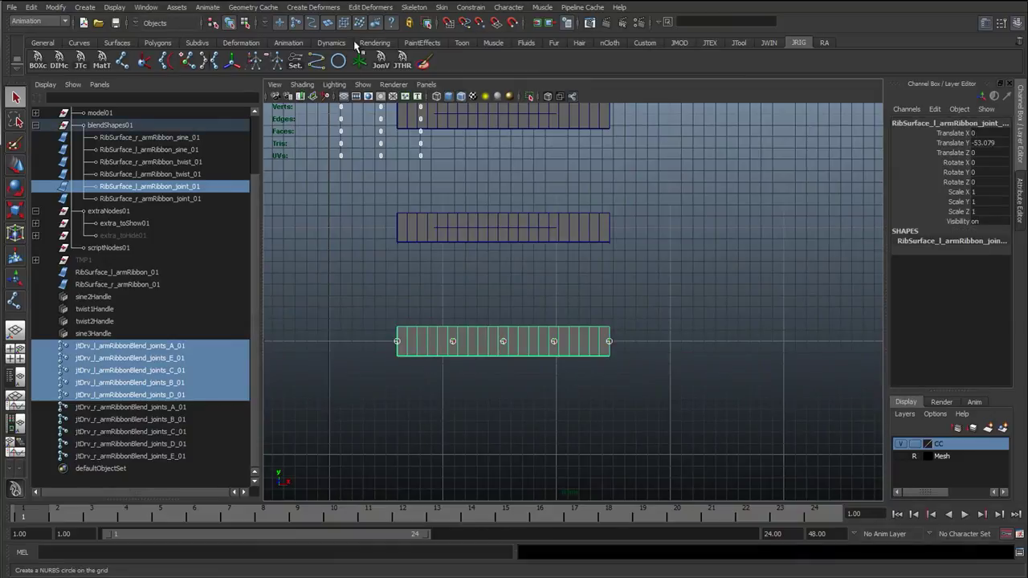
{"action": "left_click", "coordinate": [442, 8]}
{"action": "mouse_move", "coordinate": [462, 24]}
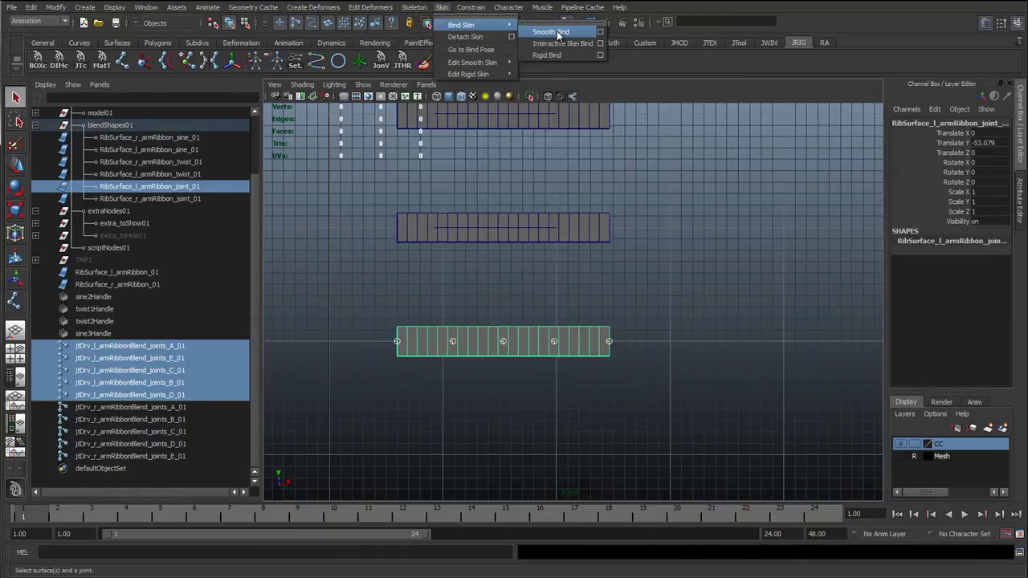
{"action": "left_click", "coordinate": [601, 27]}
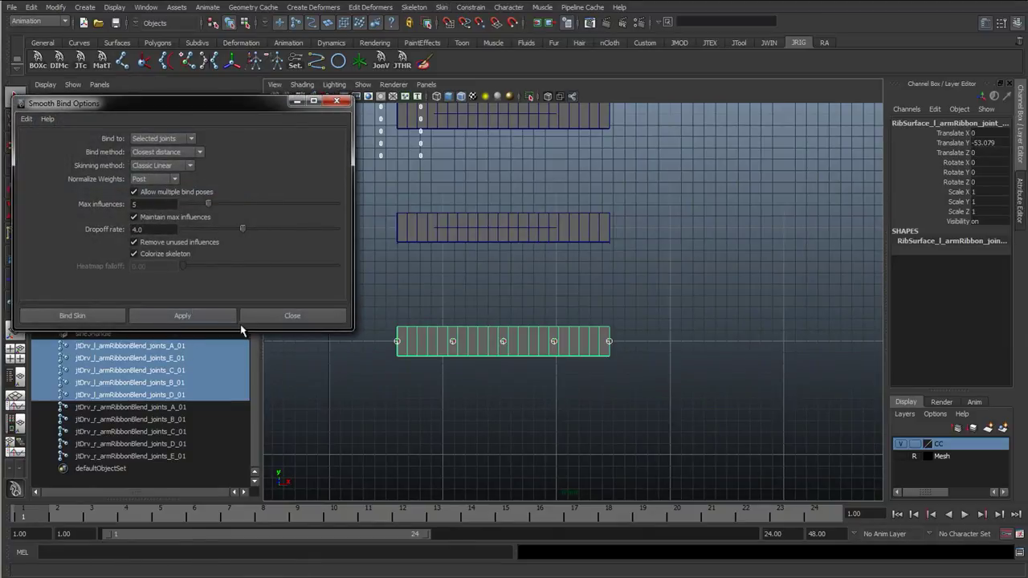
{"action": "left_click", "coordinate": [193, 316]}
{"action": "left_click", "coordinate": [292, 316]}
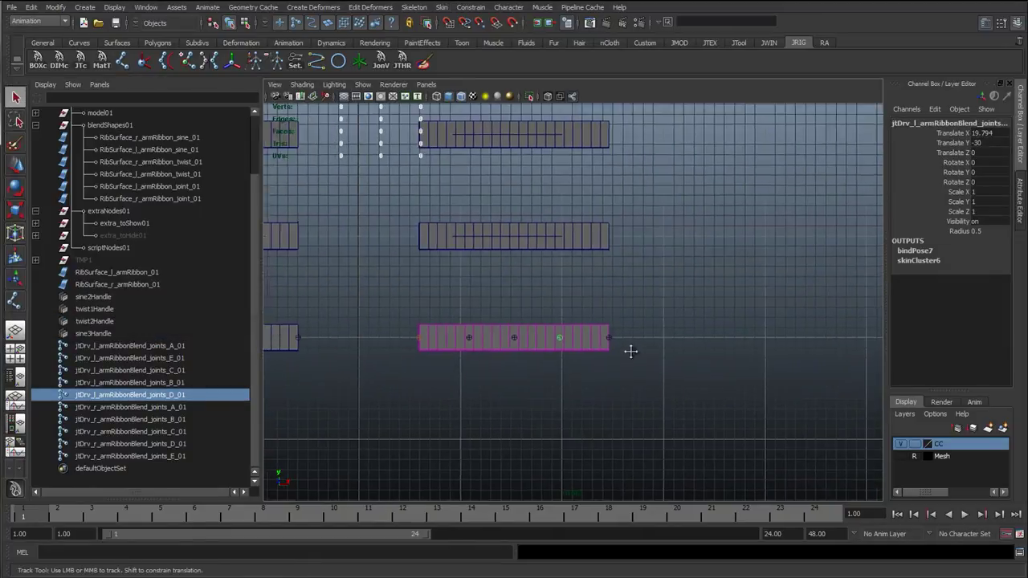
Smooth bind the right joint ribbon to its five jtDrv_r_armRibbonBlend joints with the same bind settings.
{"action": "left_click_drag", "start_coordinate": [129, 411], "coordinate": [137, 456]}
{"action": "scroll", "coordinate": [466, 413], "scroll_direction": "up", "scroll_amount": 3}
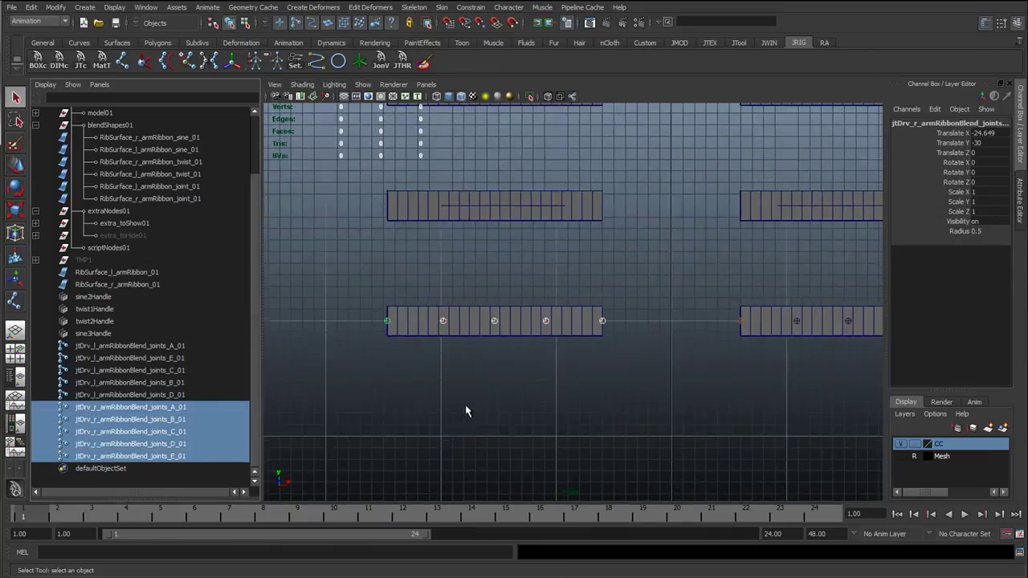
{"action": "left_click", "coordinate": [518, 336], "text": "shift"}
{"action": "key", "text": "g"}
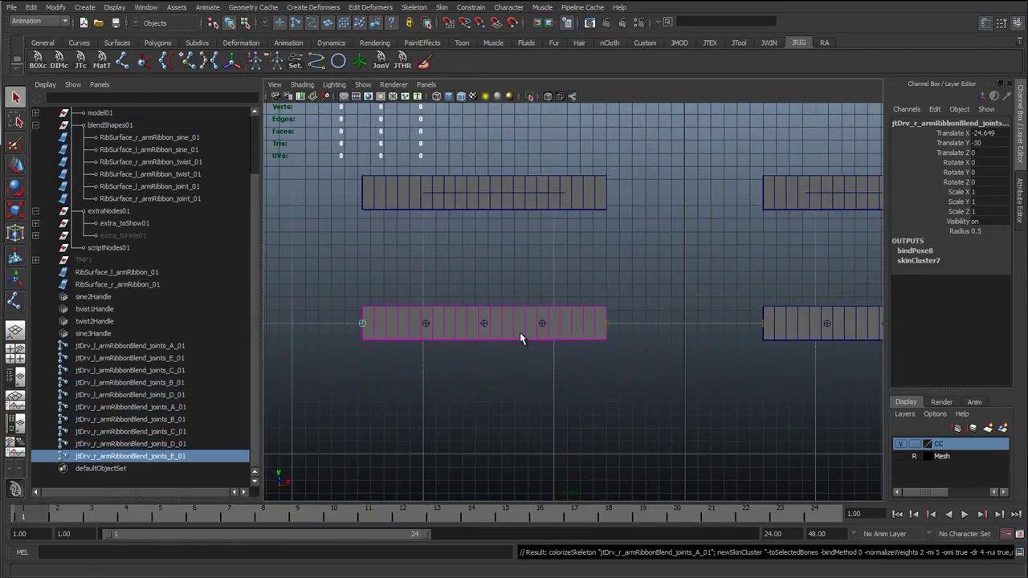
{"action": "scroll", "coordinate": [514, 337], "scroll_direction": "down", "scroll_amount": 5}
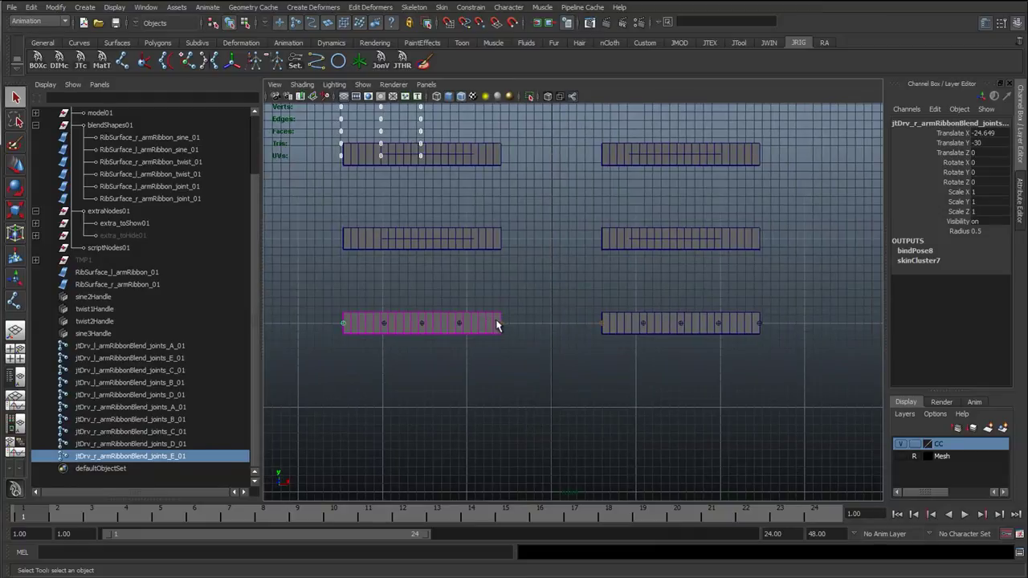
Try moving middle joint C of the left joint ribbon to test how the bound surface deforms.
{"action": "left_click", "coordinate": [500, 324]}
{"action": "key", "text": "w"}
{"action": "left_click", "coordinate": [680, 324]}
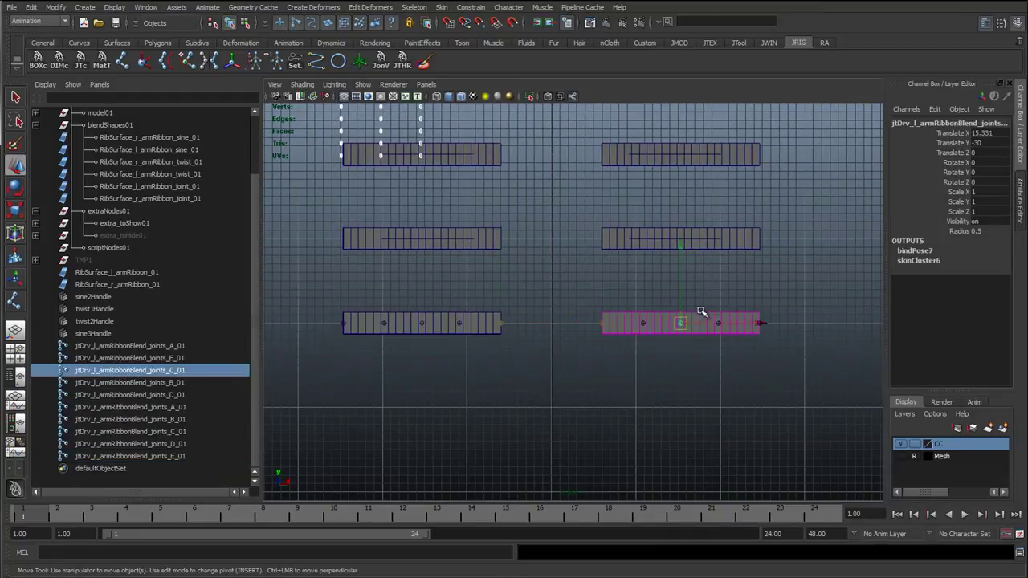
{"action": "scroll", "coordinate": [536, 347], "scroll_direction": "down", "scroll_amount": 2}
{"action": "middle_click_drag", "start_coordinate": [537, 347], "coordinate": [434, 505], "text": "alt"}
{"action": "middle_click_drag", "start_coordinate": [649, 405], "coordinate": [600, 365]}
{"action": "scroll", "coordinate": [557, 413], "scroll_direction": "up", "scroll_amount": 5}
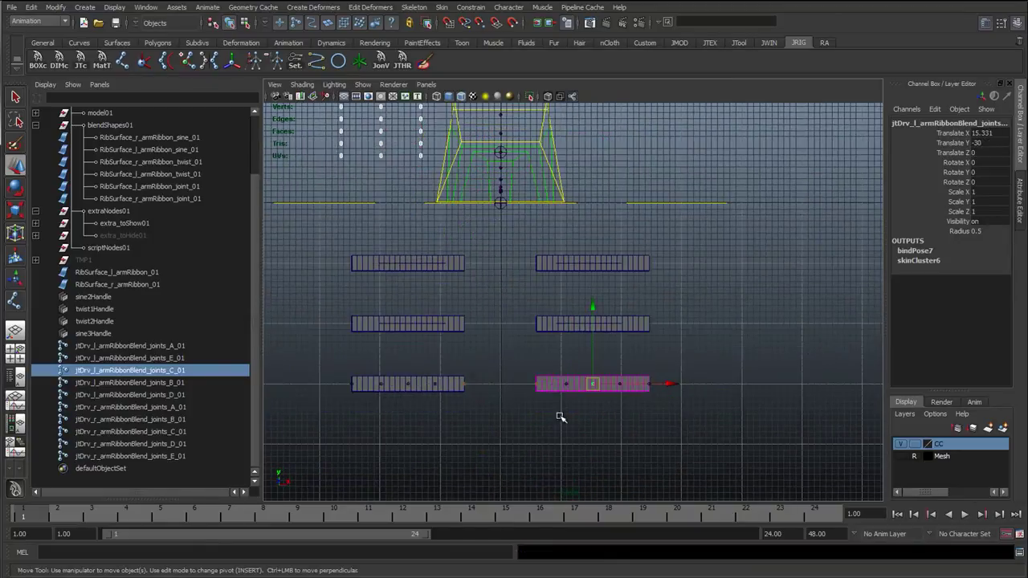
Undo the test and the smooth binds on both joint ribbons.
{"action": "left_click", "coordinate": [496, 305]}
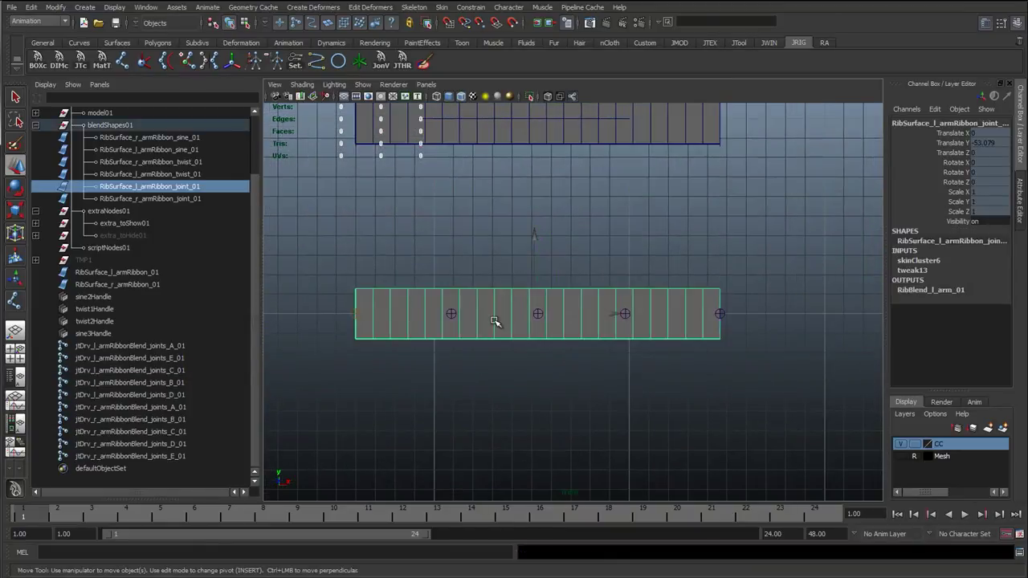
{"action": "scroll", "coordinate": [494, 332], "scroll_direction": "down", "scroll_amount": 3}
{"action": "key", "text": "ctrl+z"}
{"action": "key", "text": "ctrl+z"}
{"action": "key", "text": "ctrl+z"}
{"action": "key", "text": "ctrl+z"}
{"action": "key", "text": "ctrl+z"}
{"action": "key", "text": "ctrl+z"}
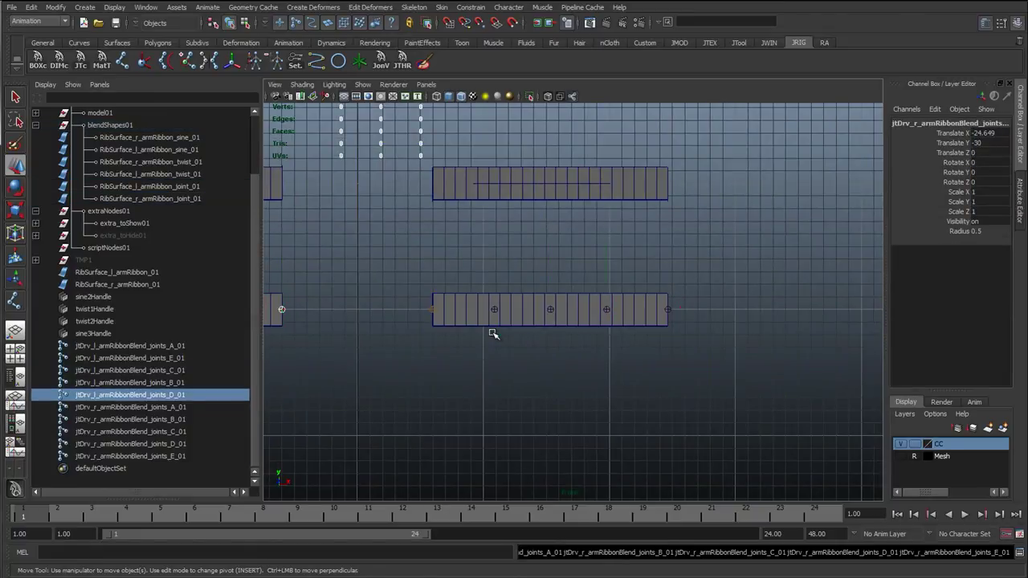
Smooth bind the left joint ribbon to its five selected joints with max influences 3 and dropoff rate 1.0.
{"action": "scroll", "coordinate": [494, 334], "scroll_direction": "up", "scroll_amount": 2}
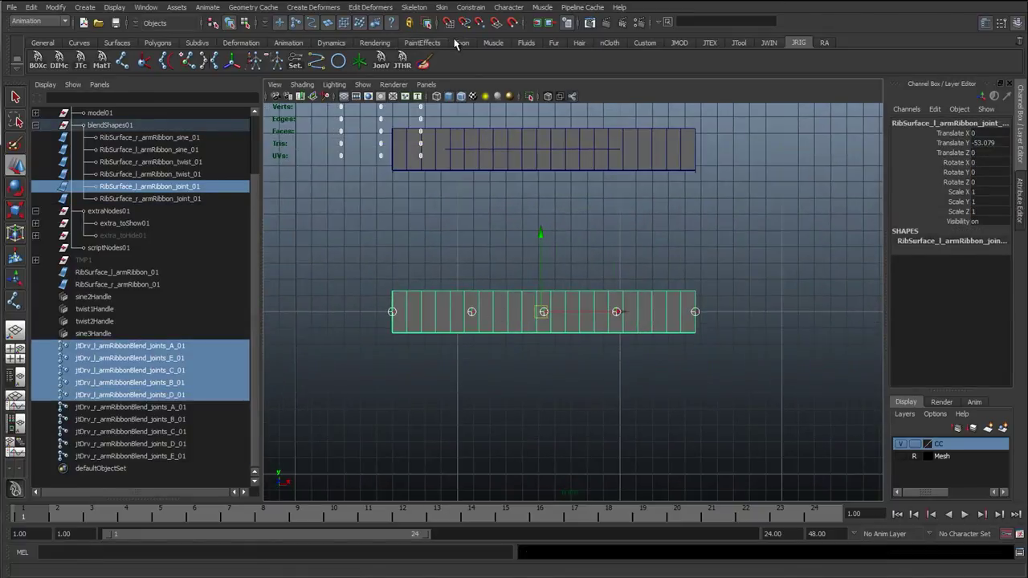
{"action": "left_click", "coordinate": [441, 7]}
{"action": "mouse_move", "coordinate": [478, 25]}
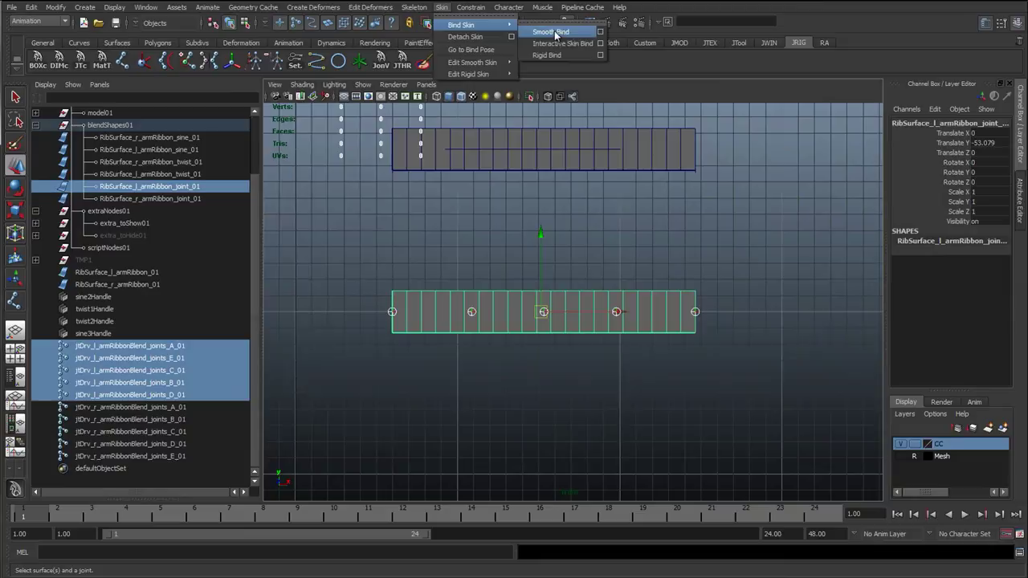
{"action": "left_click", "coordinate": [601, 32]}
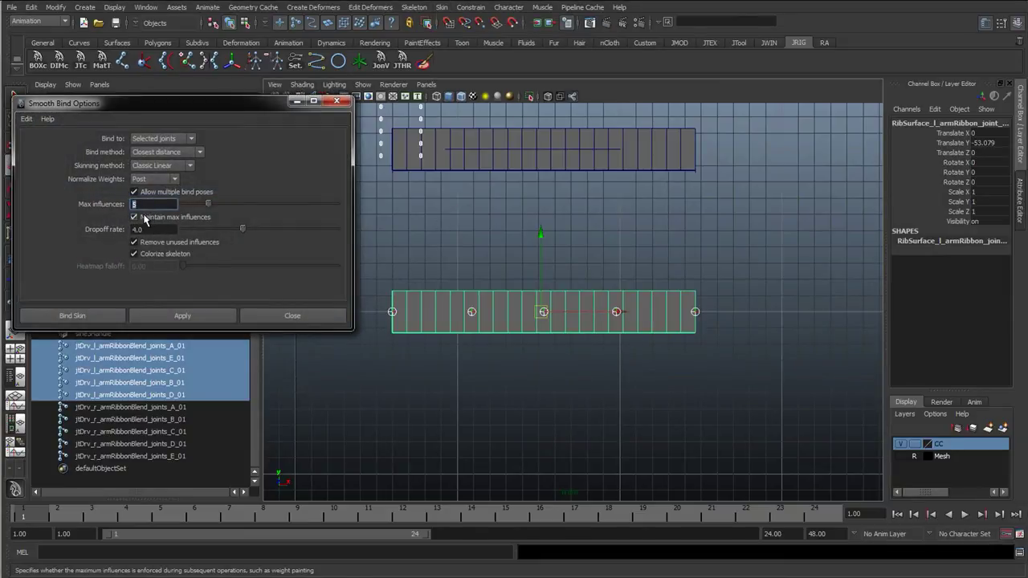
{"action": "type", "text": "3"}
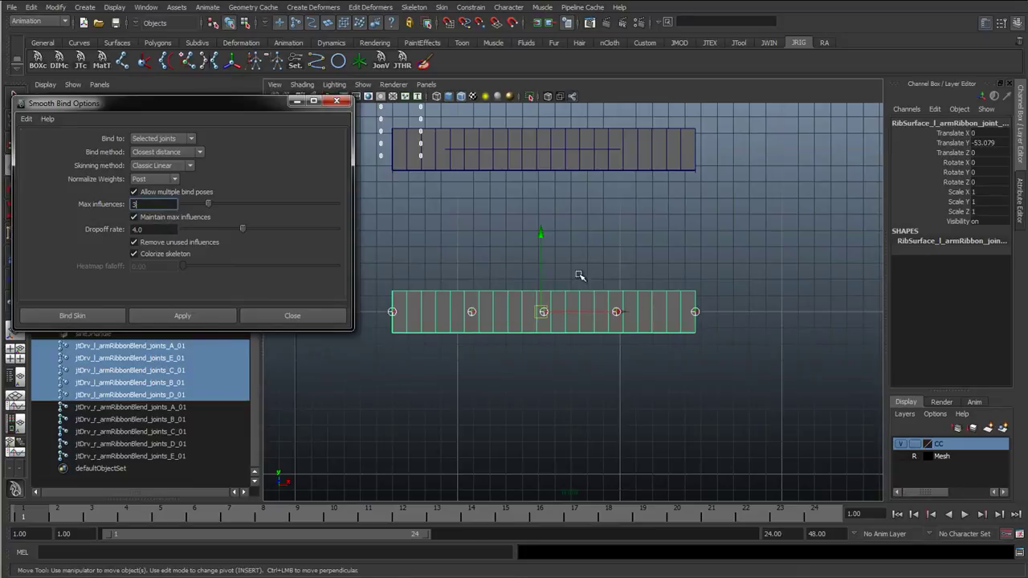
{"action": "key", "text": "Tab"}
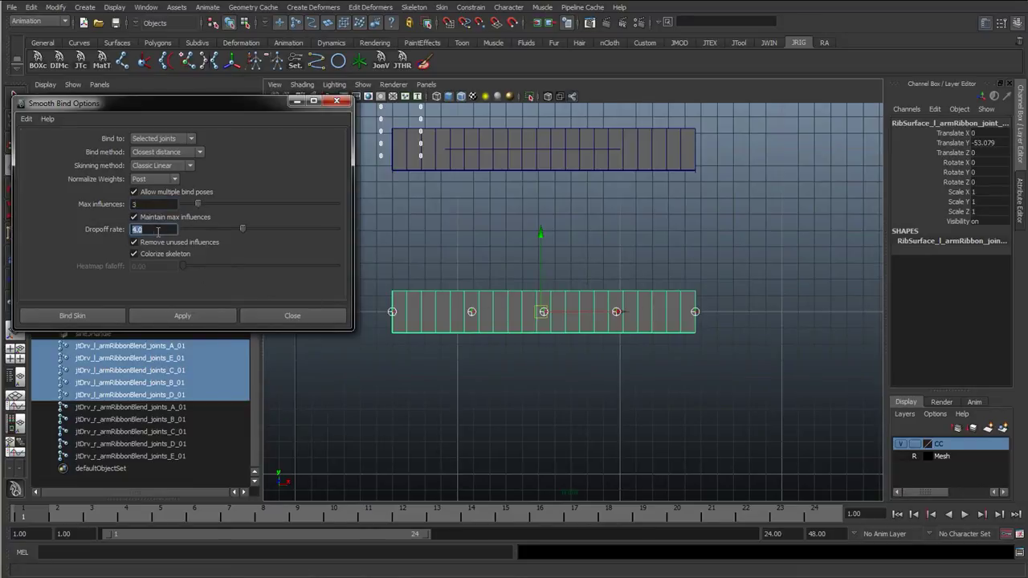
{"action": "type", "text": "1.0"}
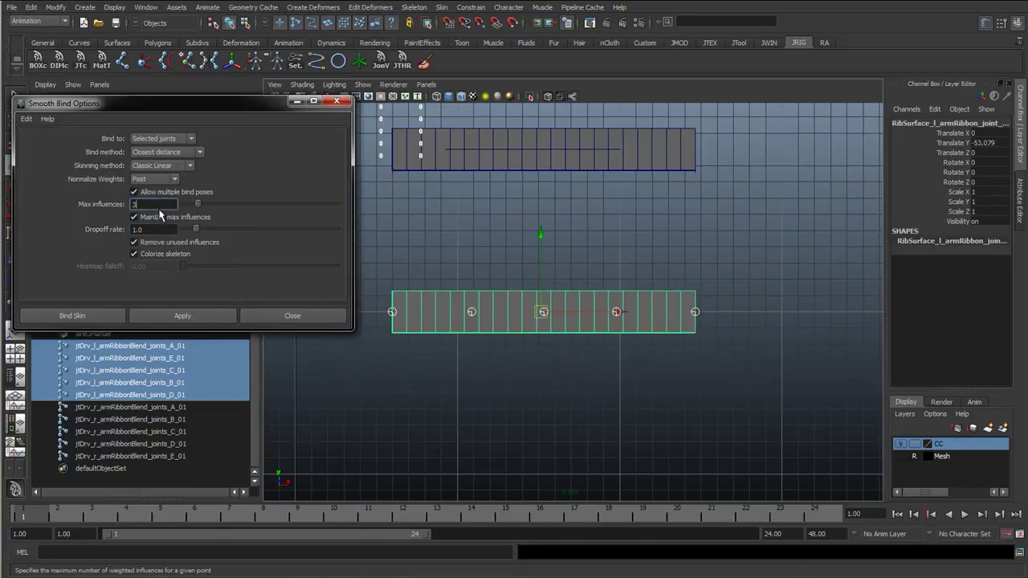
{"action": "key", "text": "Return"}
{"action": "left_click", "coordinate": [230, 313]}
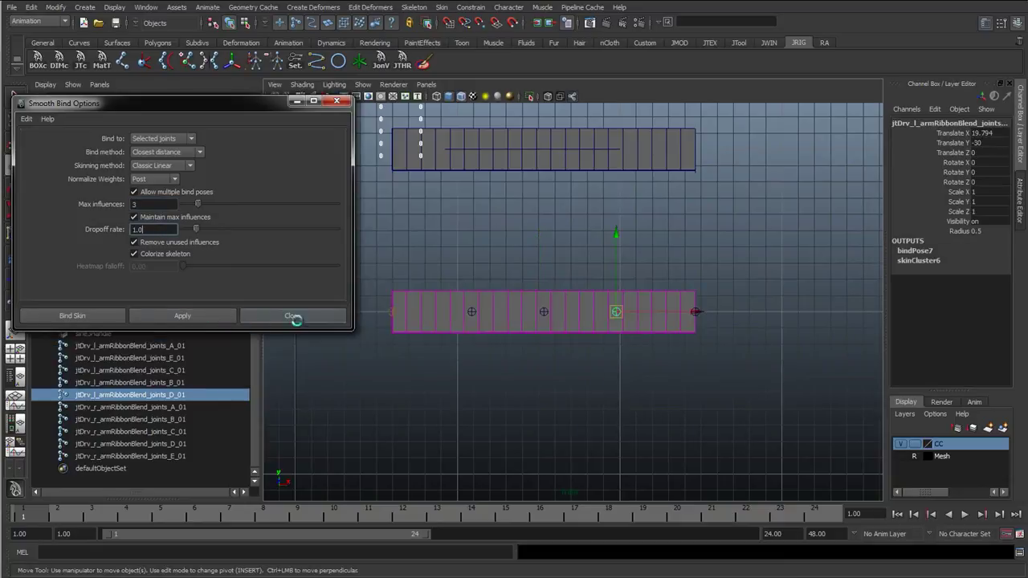
Test the left joint ribbon's new binding by moving joint C, and undo the move.
{"action": "left_click", "coordinate": [551, 315]}
{"action": "scroll", "coordinate": [557, 314], "scroll_direction": "down", "scroll_amount": 3}
{"action": "left_click", "coordinate": [551, 311]}
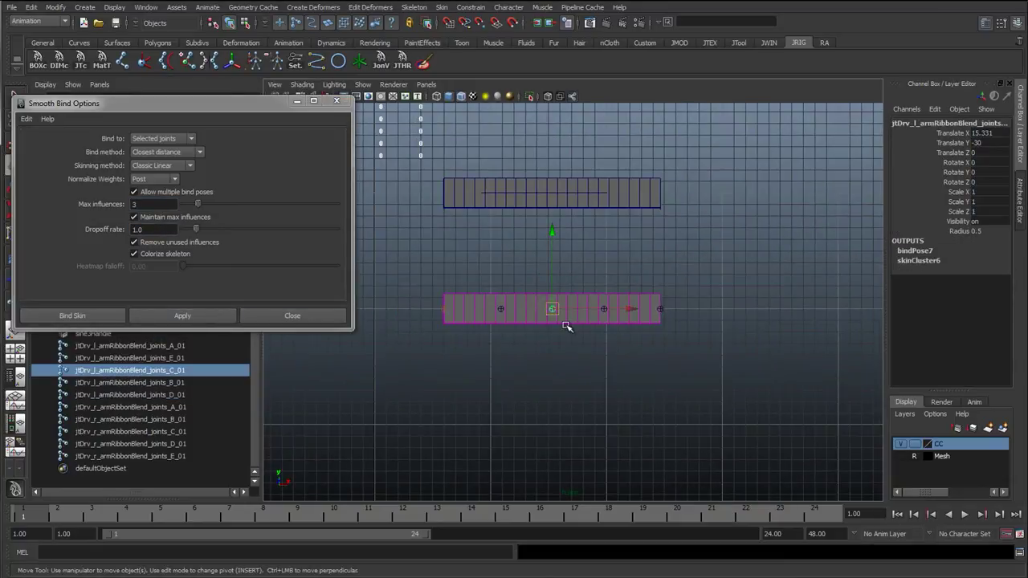
{"action": "scroll", "coordinate": [572, 310], "scroll_direction": "down", "scroll_amount": 4}
{"action": "middle_click_drag", "start_coordinate": [593, 220], "coordinate": [635, 335], "text": "alt"}
{"action": "scroll", "coordinate": [645, 342], "scroll_direction": "down", "scroll_amount": 4}
{"action": "key", "text": "ctrl+z"}
{"action": "key", "text": "ctrl+z"}
Smooth bind the right joint ribbon to its five joints with max influences 3 and dropoff rate 1.0, and close the bind options.
{"action": "scroll", "coordinate": [624, 409], "scroll_direction": "up", "scroll_amount": 1}
{"action": "scroll", "coordinate": [592, 398], "scroll_direction": "up", "scroll_amount": 4}
{"action": "middle_click_drag", "start_coordinate": [594, 439], "coordinate": [597, 389], "text": "alt"}
{"action": "scroll", "coordinate": [592, 397], "scroll_direction": "up", "scroll_amount": 1}
{"action": "scroll", "coordinate": [597, 394], "scroll_direction": "up", "scroll_amount": 5}
{"action": "left_click", "coordinate": [606, 423]}
{"action": "scroll", "coordinate": [488, 439], "scroll_direction": "down", "scroll_amount": 2}
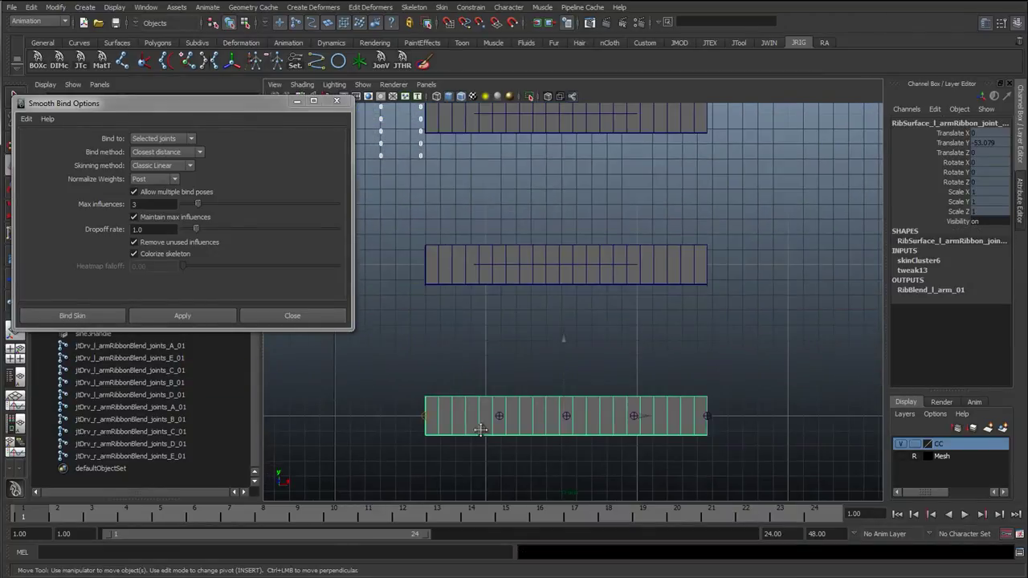
{"action": "middle_click_drag", "start_coordinate": [480, 431], "coordinate": [679, 371], "text": "alt"}
{"action": "scroll", "coordinate": [660, 393], "scroll_direction": "down", "scroll_amount": 1}
{"action": "middle_click_drag", "start_coordinate": [594, 388], "coordinate": [709, 392], "text": "alt"}
{"action": "left_click", "coordinate": [496, 343]}
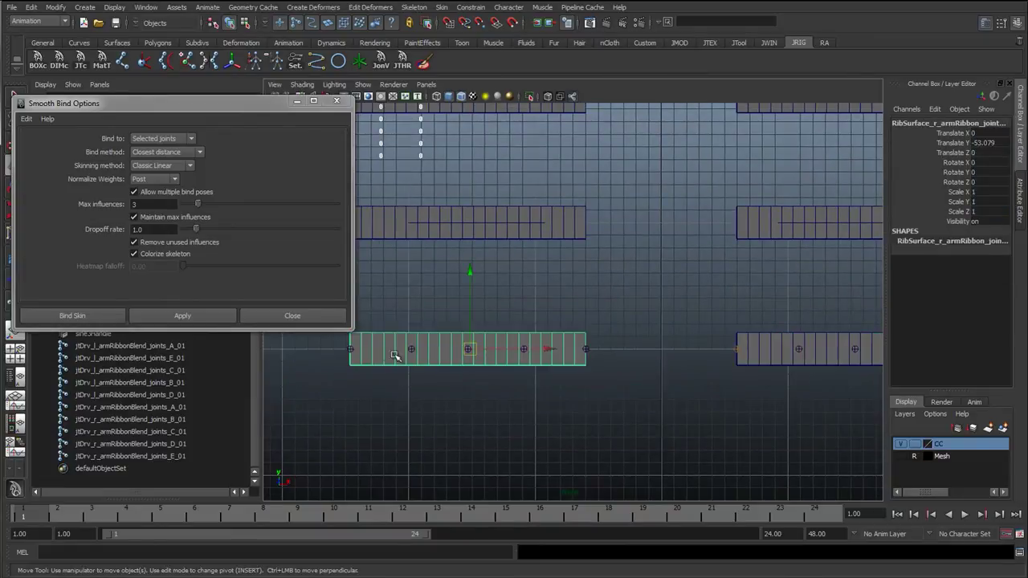
{"action": "left_click_drag", "start_coordinate": [330, 347], "coordinate": [581, 349]}
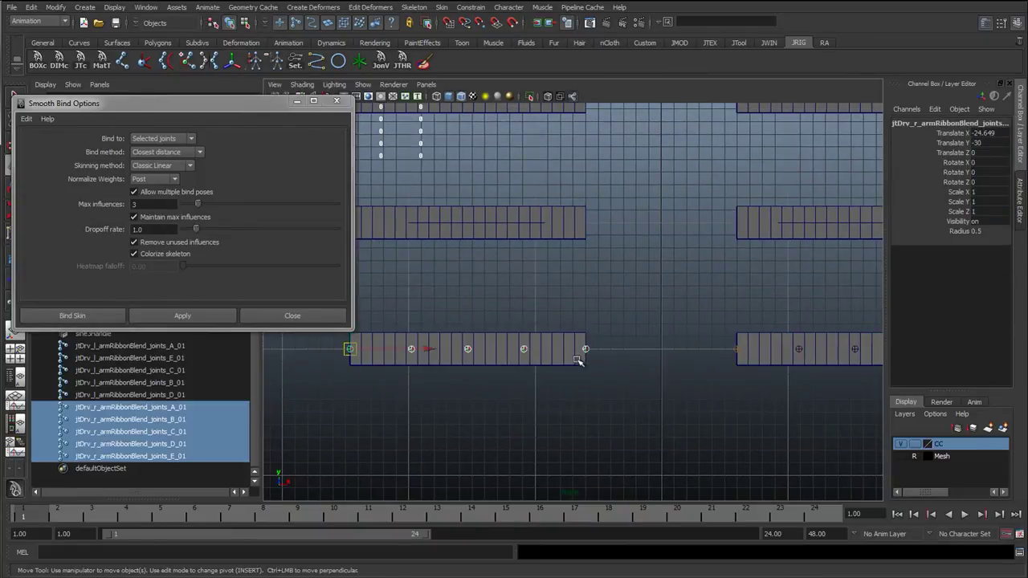
{"action": "left_click", "coordinate": [482, 356], "text": "shift"}
{"action": "left_click", "coordinate": [168, 317]}
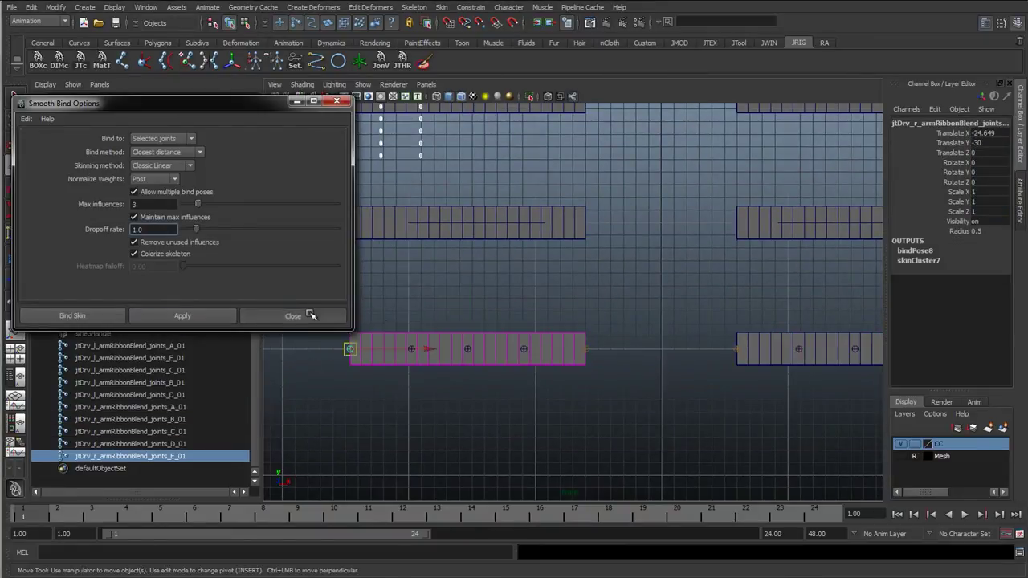
{"action": "left_click", "coordinate": [319, 315]}
Start the Paint Skin Weights Tool on the left joint ribbon and show its tool settings.
{"action": "left_click", "coordinate": [615, 304]}
{"action": "mouse_move", "coordinate": [462, 345]}
{"action": "middle_mouse_down", "text": "alt"}
{"action": "mouse_move", "coordinate": [428, 340]}
{"action": "mouse_move", "coordinate": [510, 333]}
{"action": "middle_mouse_up", "text": "alt"}
{"action": "left_click", "coordinate": [542, 318]}
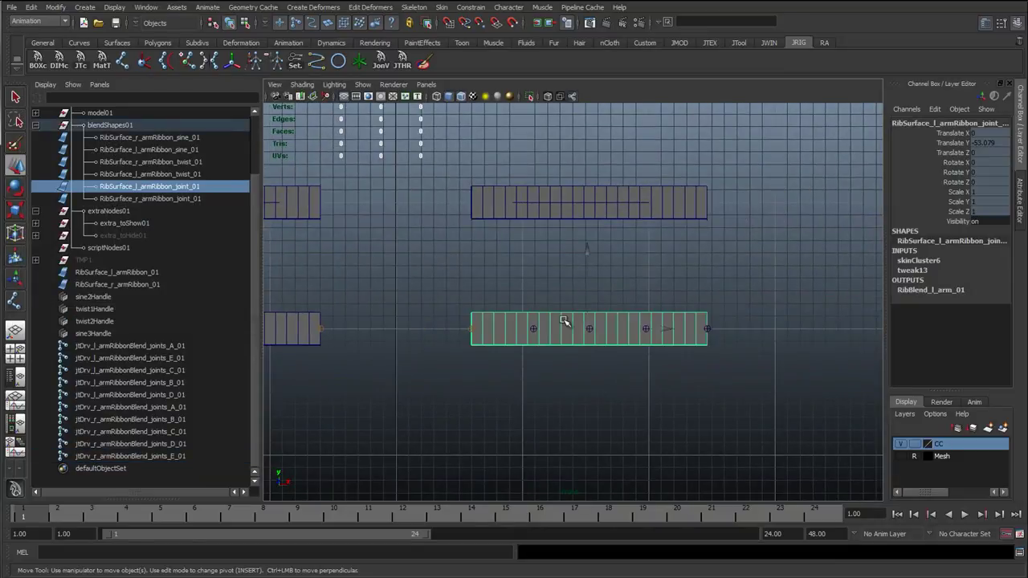
{"action": "left_click", "coordinate": [442, 7]}
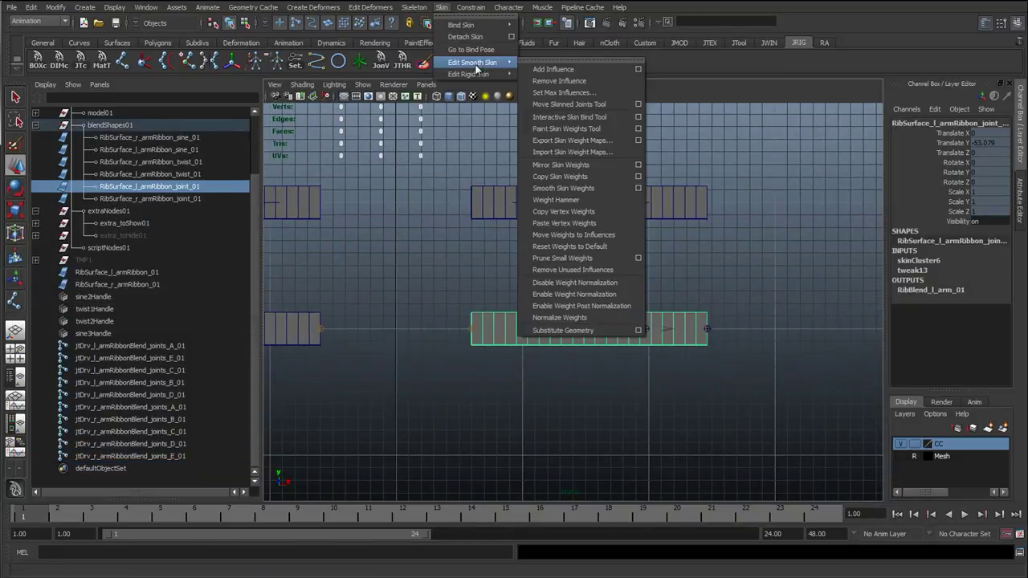
{"action": "mouse_move", "coordinate": [474, 62]}
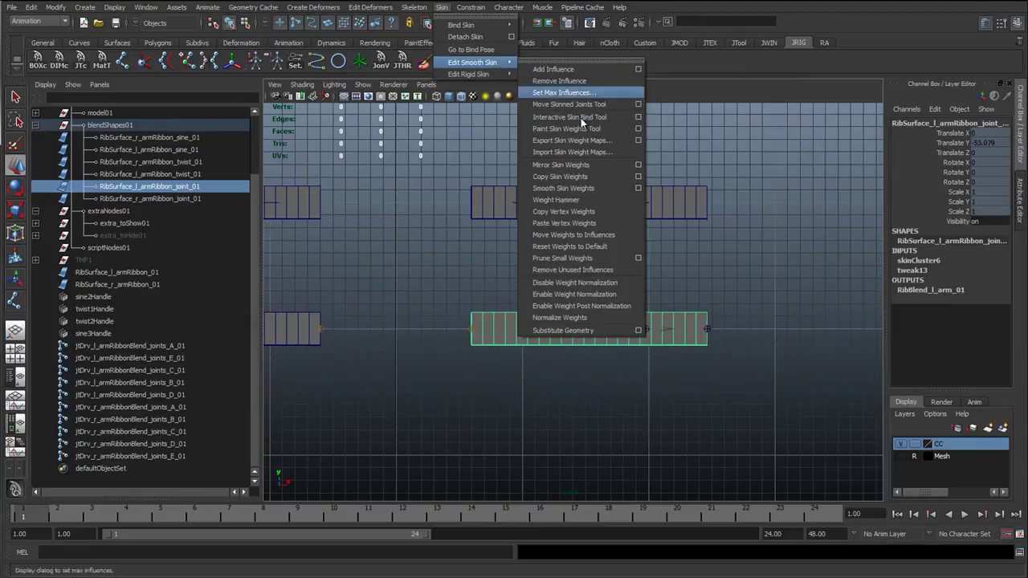
{"action": "left_click", "coordinate": [566, 129]}
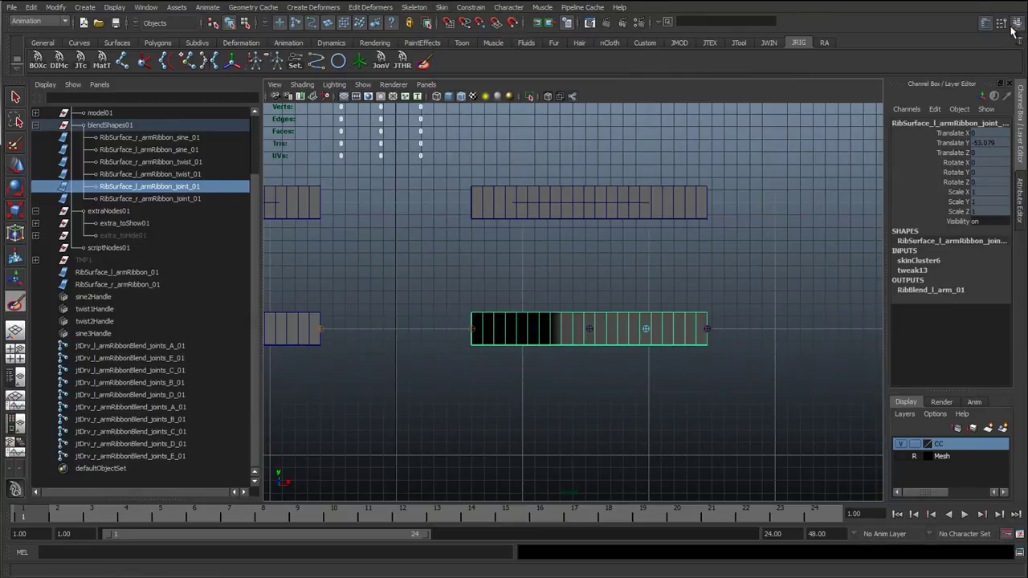
{"action": "left_click", "coordinate": [1014, 25]}
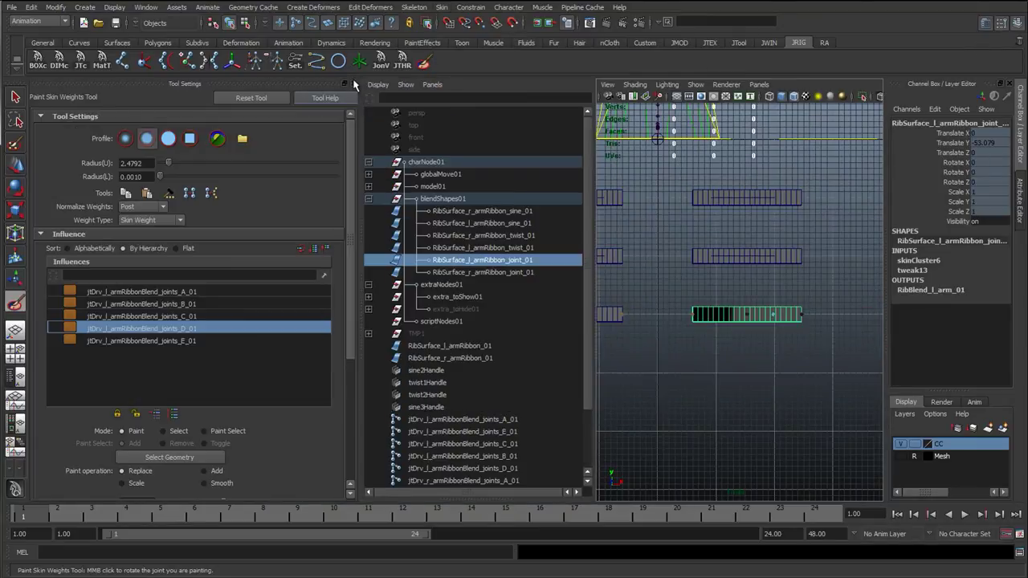
Examine the skin weights of influence joint A along the left joint ribbon.
{"action": "scroll", "coordinate": [669, 319], "scroll_direction": "up", "scroll_amount": 5}
{"action": "middle_click_drag", "start_coordinate": [760, 307], "coordinate": [527, 269], "text": "alt"}
{"action": "key", "text": "space"}
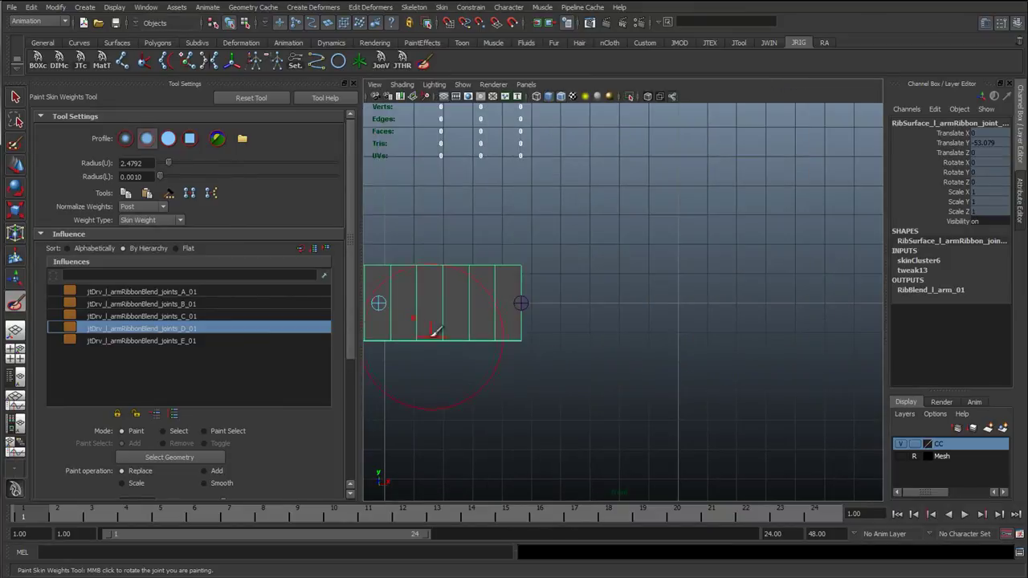
{"action": "middle_click_drag", "start_coordinate": [436, 332], "coordinate": [686, 347], "text": "alt"}
{"action": "scroll", "coordinate": [480, 363], "scroll_direction": "down", "scroll_amount": 5}
{"action": "middle_click_drag", "start_coordinate": [480, 363], "coordinate": [490, 360], "text": "alt"}
{"action": "left_click", "coordinate": [181, 295]}
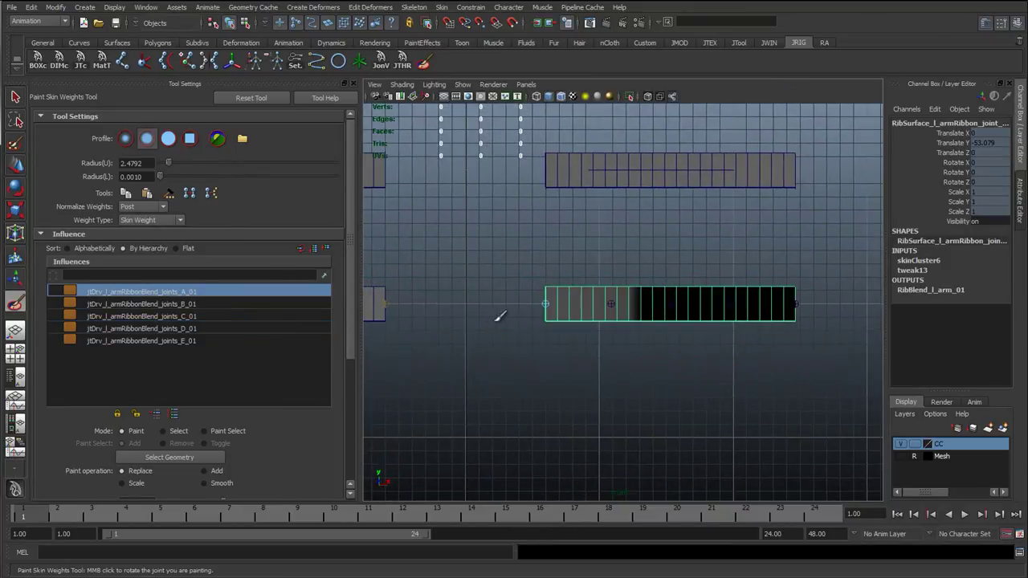
{"action": "scroll", "coordinate": [503, 318], "scroll_direction": "up", "scroll_amount": 3}
{"action": "middle_click_drag", "start_coordinate": [465, 327], "coordinate": [402, 322], "text": "alt"}
Flood the left joint ribbon with a Replace weight value of 1 for influence jtDrv_l_armRibbonBlend_joints_E_01.
{"action": "left_click", "coordinate": [155, 342]}
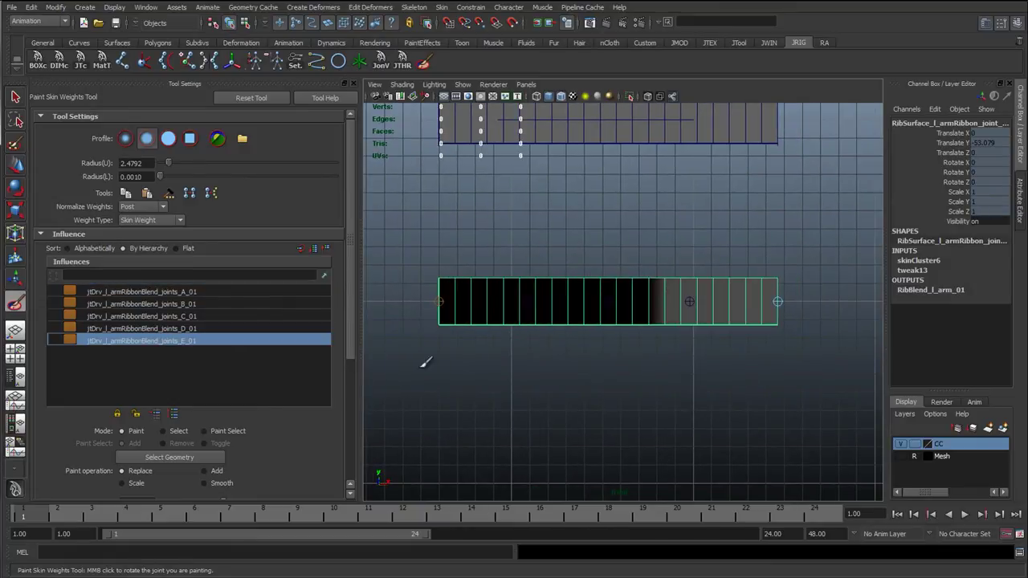
{"action": "scroll", "coordinate": [352, 341], "scroll_direction": "down", "scroll_amount": 1}
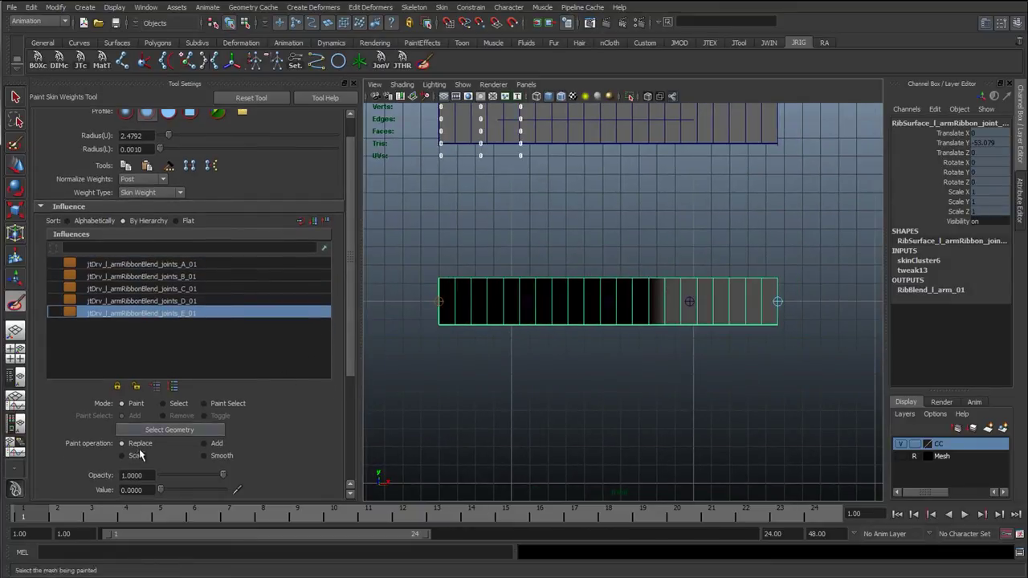
{"action": "scroll", "coordinate": [161, 458], "scroll_direction": "down", "scroll_amount": 1}
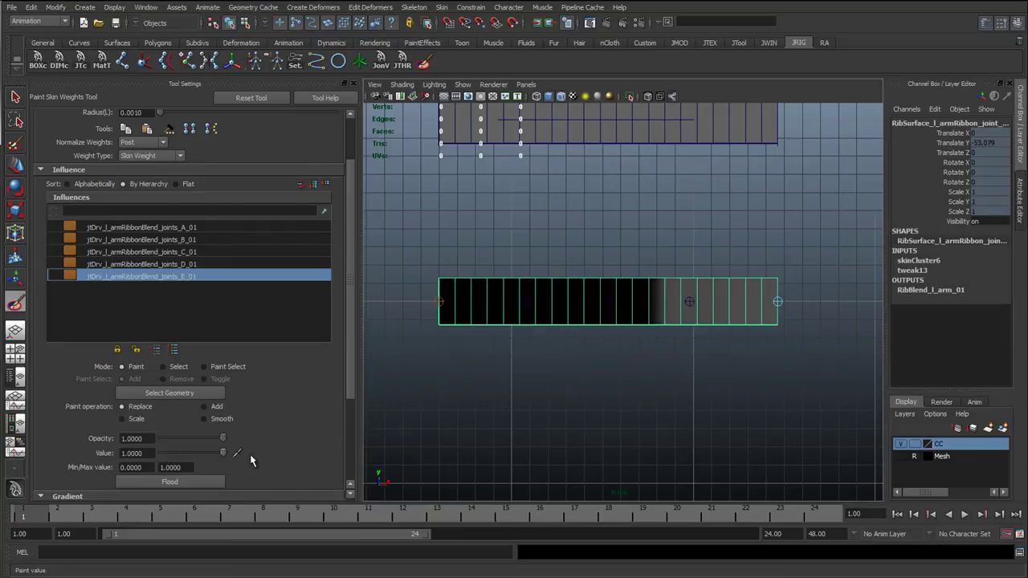
{"action": "left_click", "coordinate": [170, 482]}
{"action": "middle_click_drag", "start_coordinate": [533, 361], "coordinate": [589, 394], "text": "alt"}
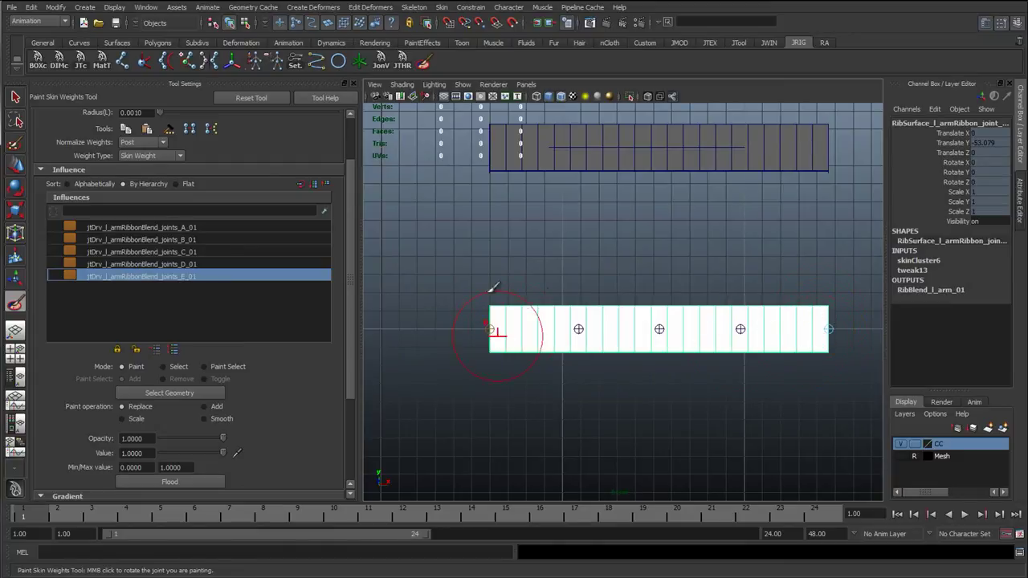
Flood the left joint ribbon with a Replace weight value of 0 for influences A, B, C and D, and check influence E.
{"action": "left_click", "coordinate": [178, 230]}
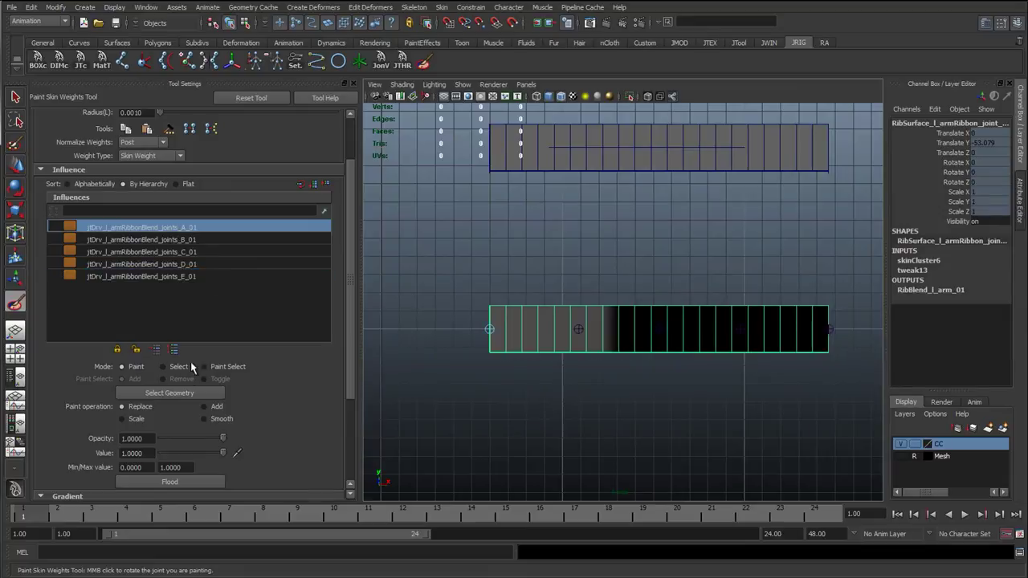
{"action": "left_click", "coordinate": [170, 481]}
{"action": "left_click", "coordinate": [176, 242]}
{"action": "left_click", "coordinate": [172, 481]}
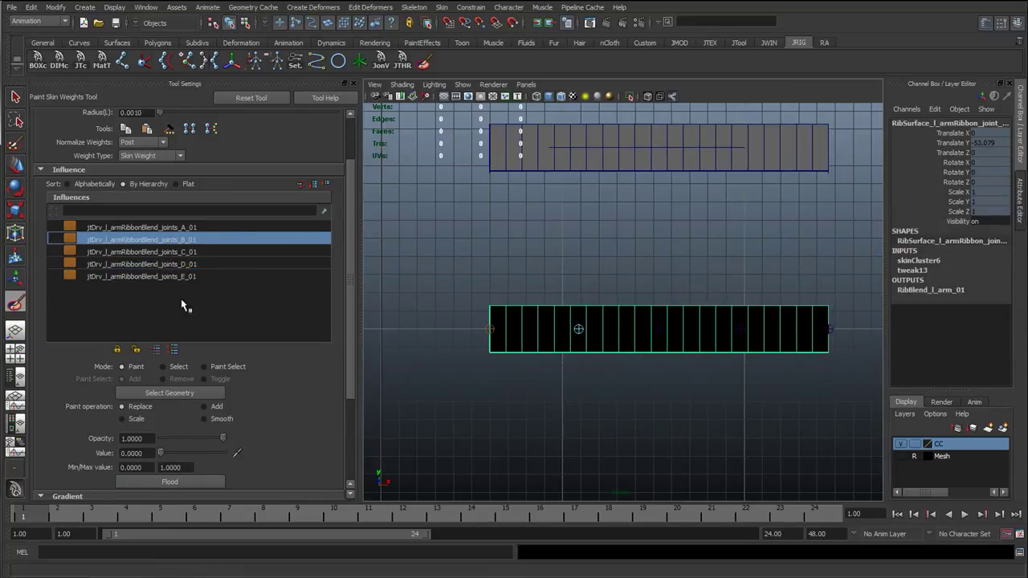
{"action": "left_click", "coordinate": [193, 253]}
{"action": "left_click", "coordinate": [172, 482]}
{"action": "left_click", "coordinate": [193, 265]}
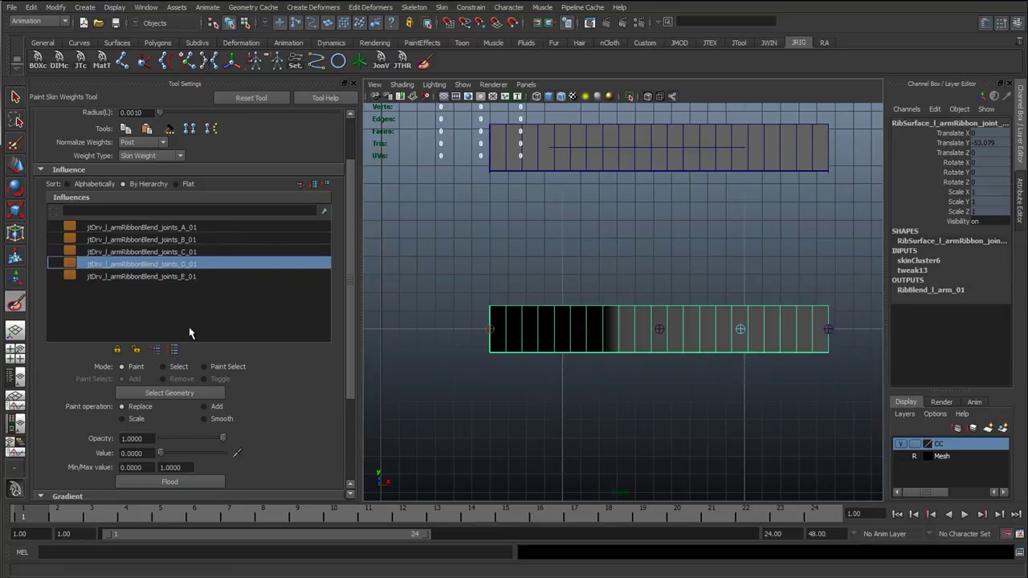
{"action": "left_click", "coordinate": [190, 481]}
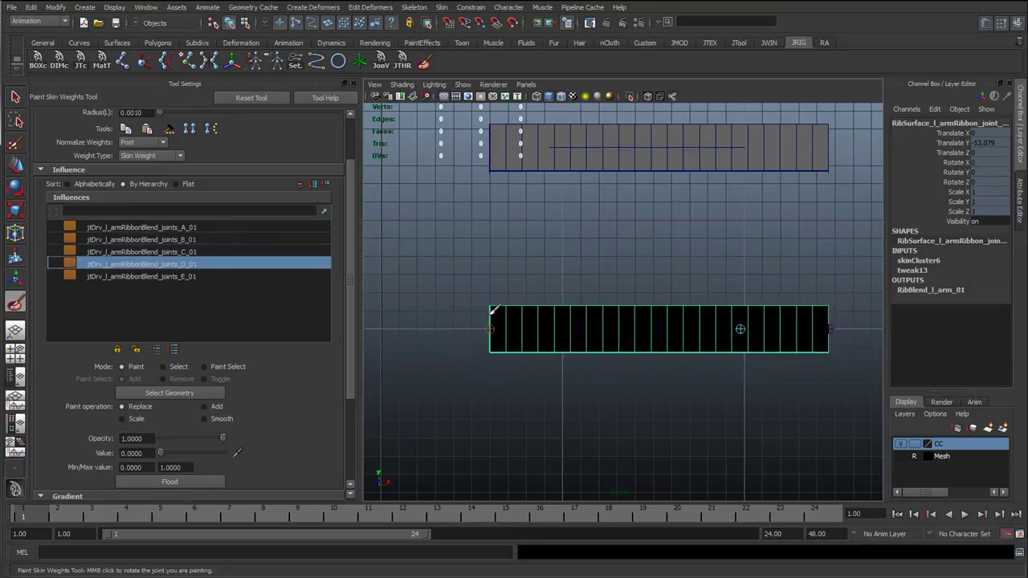
{"action": "left_click", "coordinate": [193, 277]}
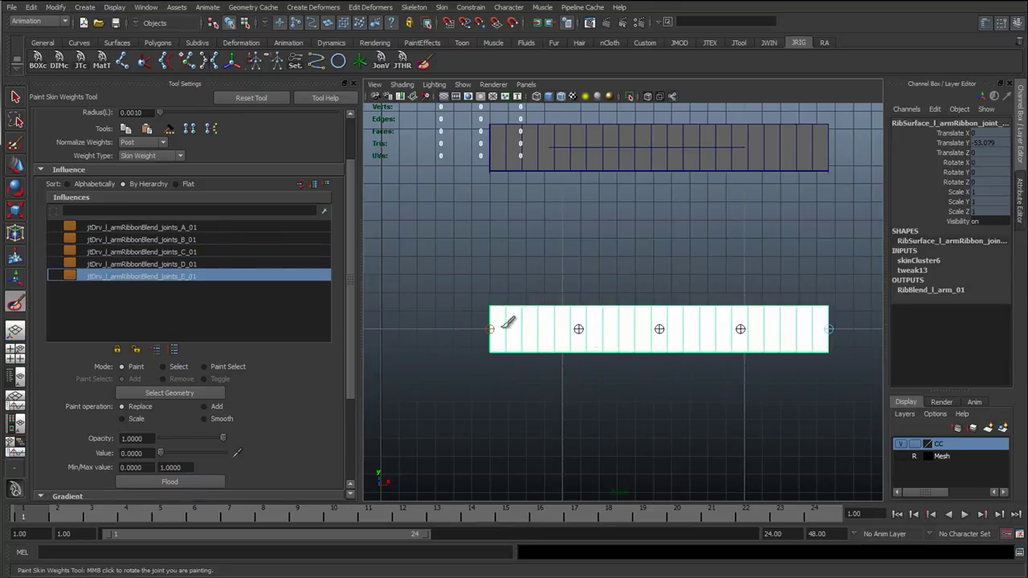
Paint a Replace weight of 1 for influence jtDrv_l_armRibbonBlend_joints_A_01 across the ribbon's first spans at joint A.
{"action": "left_click", "coordinate": [144, 228]}
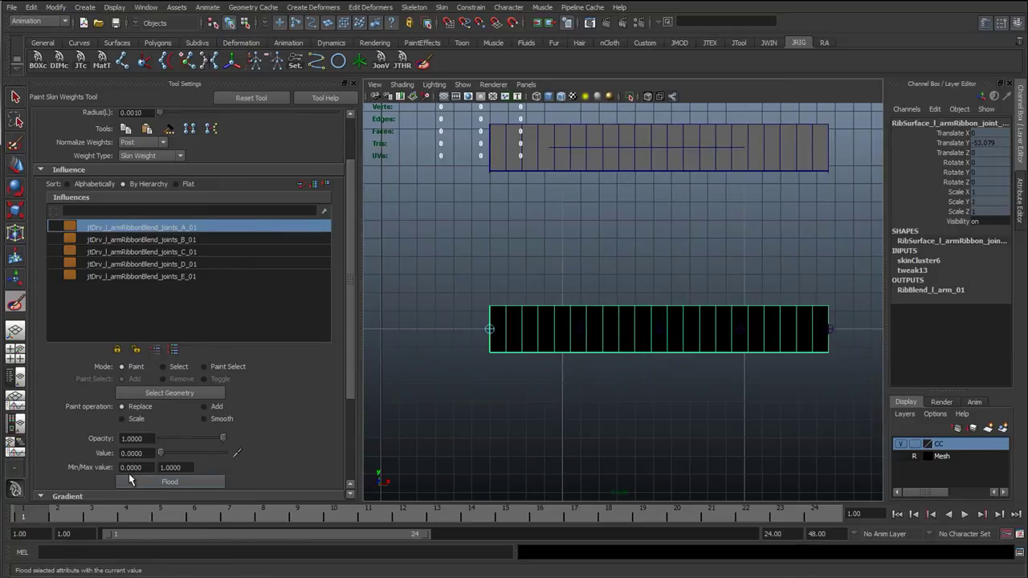
{"action": "left_click_drag", "start_coordinate": [229, 457], "coordinate": [237, 452]}
{"action": "scroll", "coordinate": [470, 321], "scroll_direction": "up", "scroll_amount": 2}
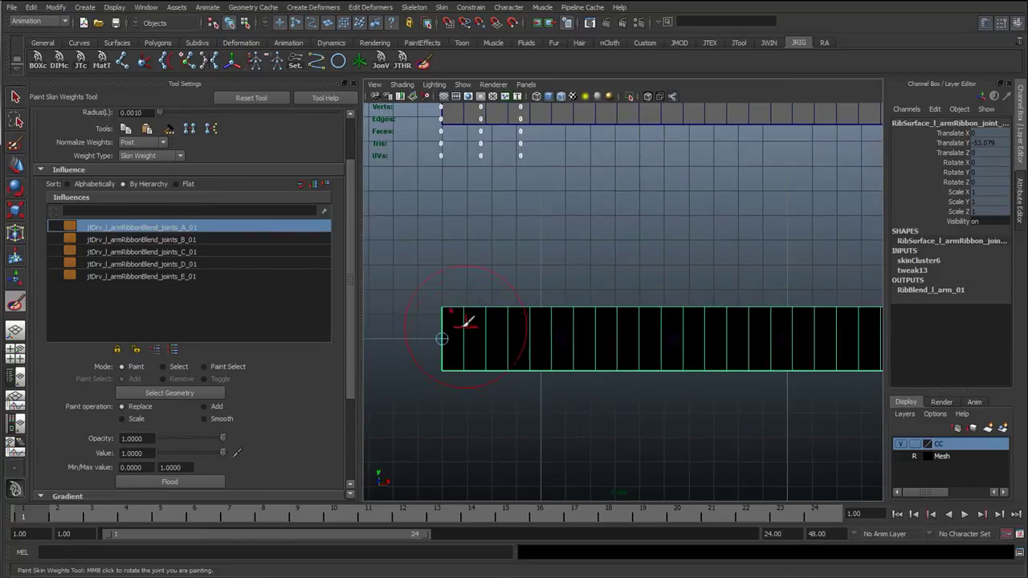
{"action": "mouse_move", "coordinate": [451, 351]}
{"action": "left_mouse_down"}
{"action": "mouse_move", "coordinate": [459, 374]}
{"action": "mouse_move", "coordinate": [453, 307]}
{"action": "mouse_move", "coordinate": [507, 328]}
{"action": "left_mouse_up"}
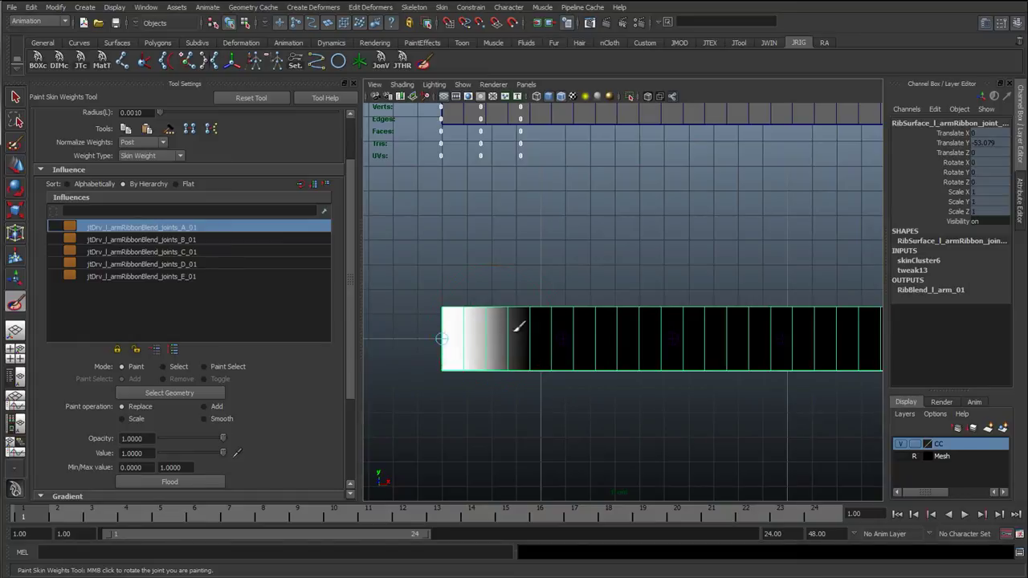
Paint a weight of 1 for influence jtDrv_l_armRibbonBlend_joints_B_01 on the ribbon spans around the second joint.
{"action": "left_click", "coordinate": [193, 240]}
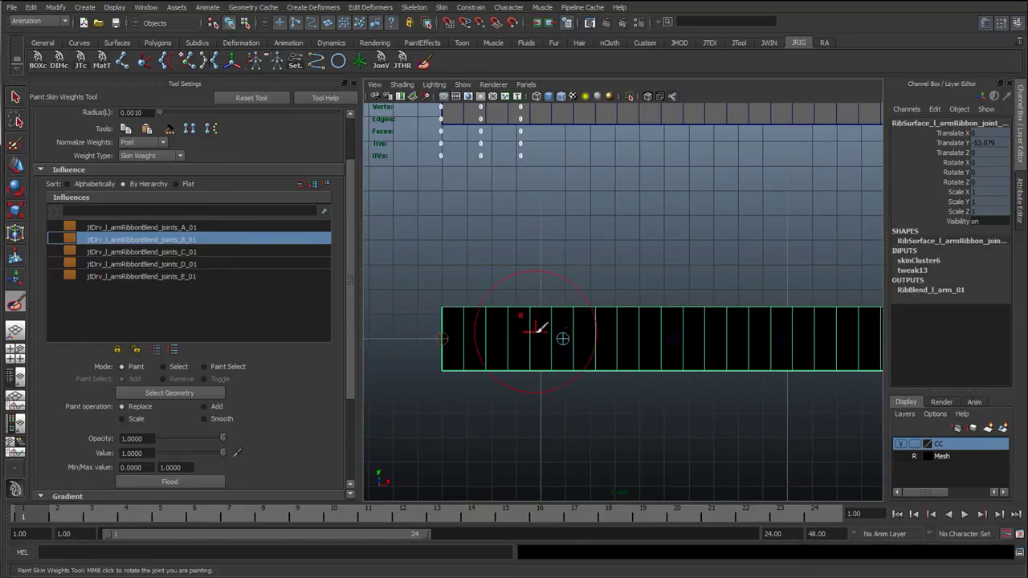
{"action": "left_click_drag", "start_coordinate": [557, 345], "coordinate": [572, 338]}
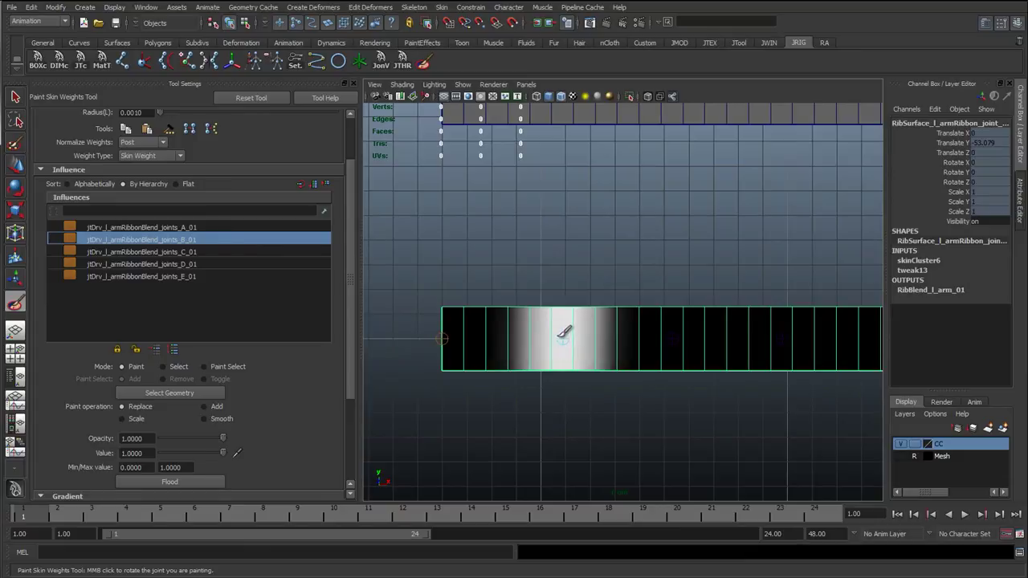
{"action": "scroll", "coordinate": [347, 185], "scroll_direction": "up", "scroll_amount": 2}
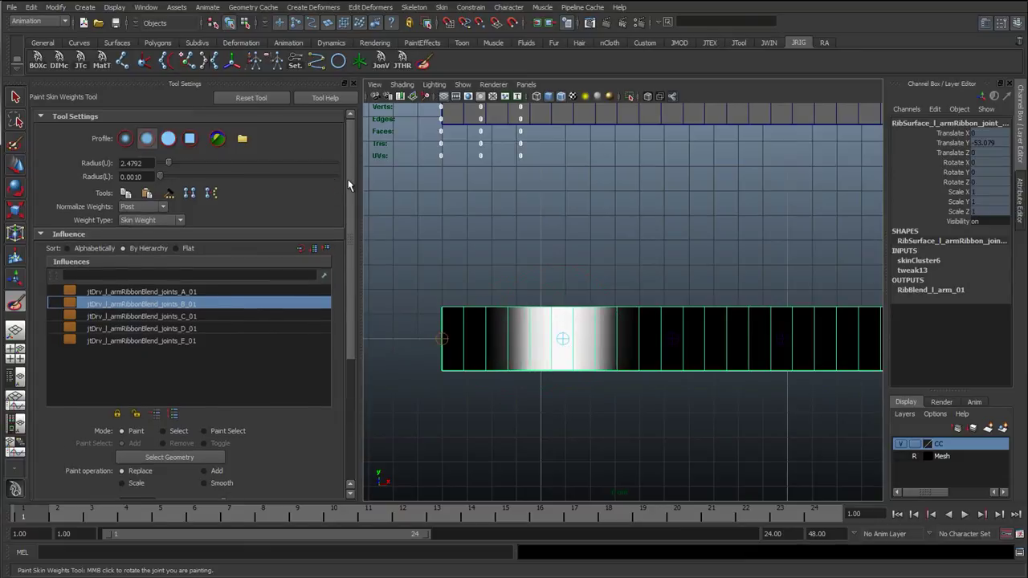
{"action": "scroll", "coordinate": [350, 146], "scroll_direction": "down", "scroll_amount": 3}
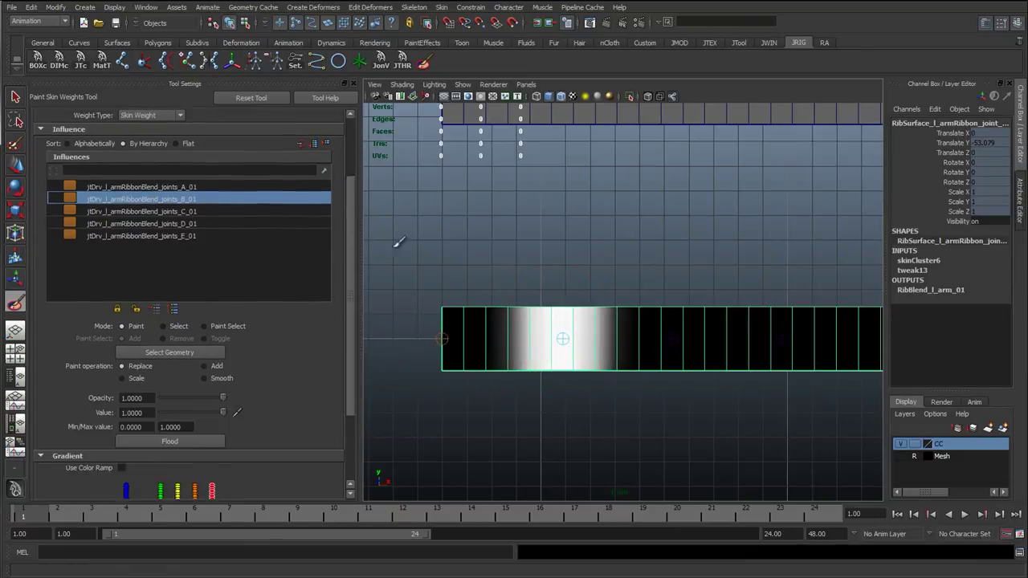
Paint a weight of 1 for influences C and D on the spans around their joints, comparing the falloff with influence B.
{"action": "middle_click_drag", "start_coordinate": [562, 316], "coordinate": [493, 336], "text": "alt"}
{"action": "left_click", "coordinate": [189, 207]}
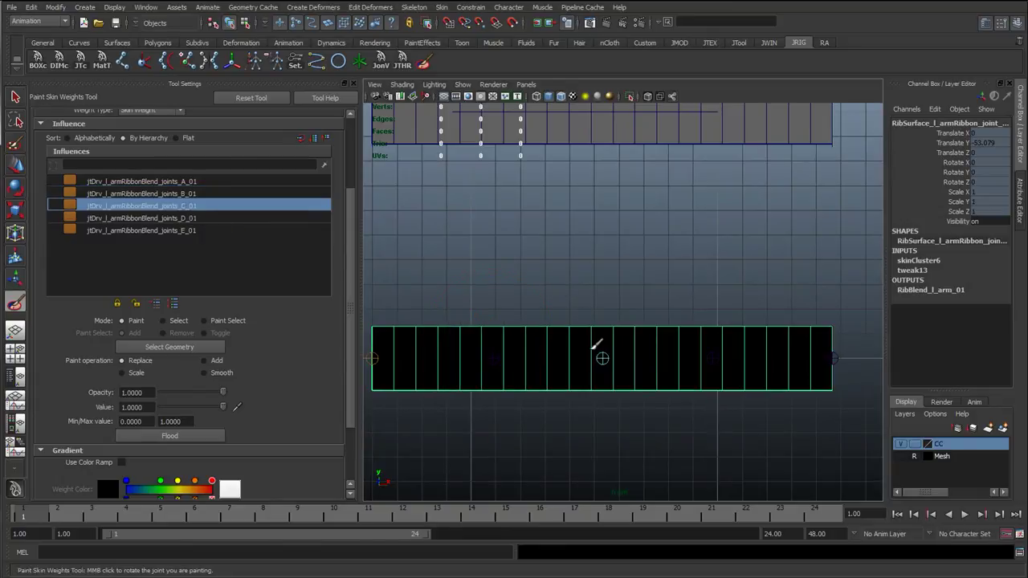
{"action": "left_click_drag", "start_coordinate": [603, 358], "coordinate": [605, 332]}
{"action": "left_click", "coordinate": [201, 195]}
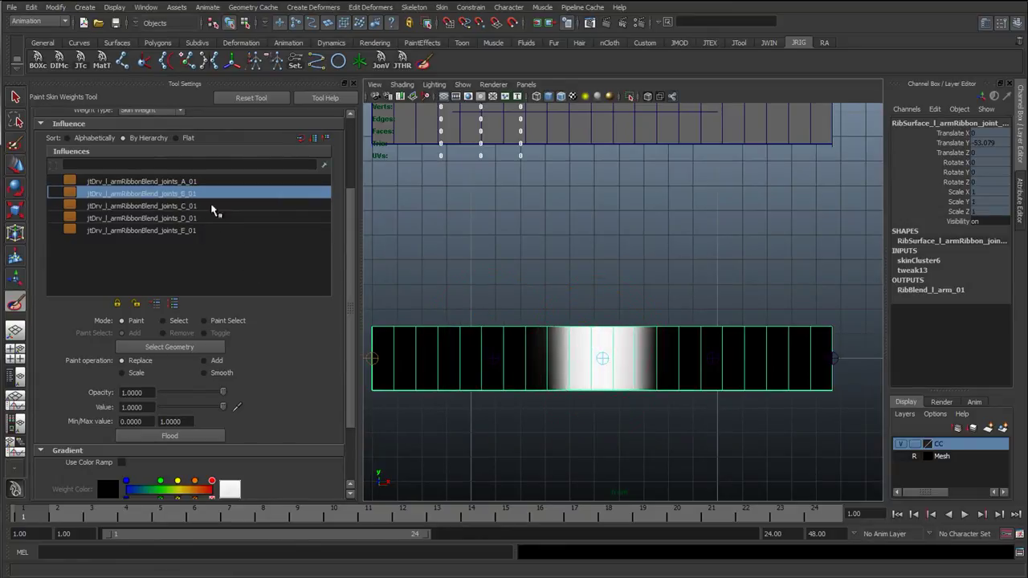
{"action": "left_click", "coordinate": [201, 206]}
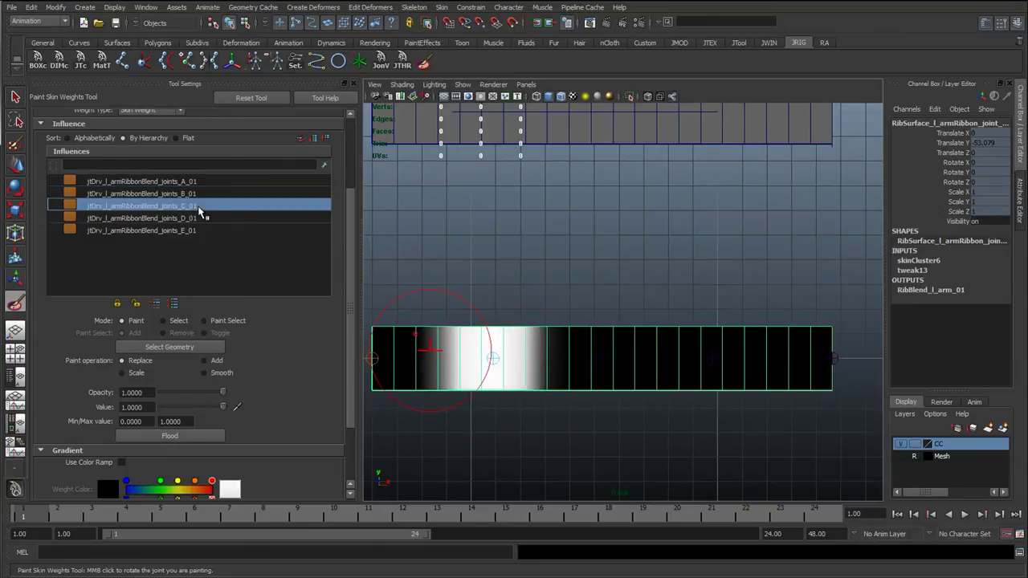
{"action": "left_click", "coordinate": [198, 219]}
{"action": "left_click", "coordinate": [196, 206]}
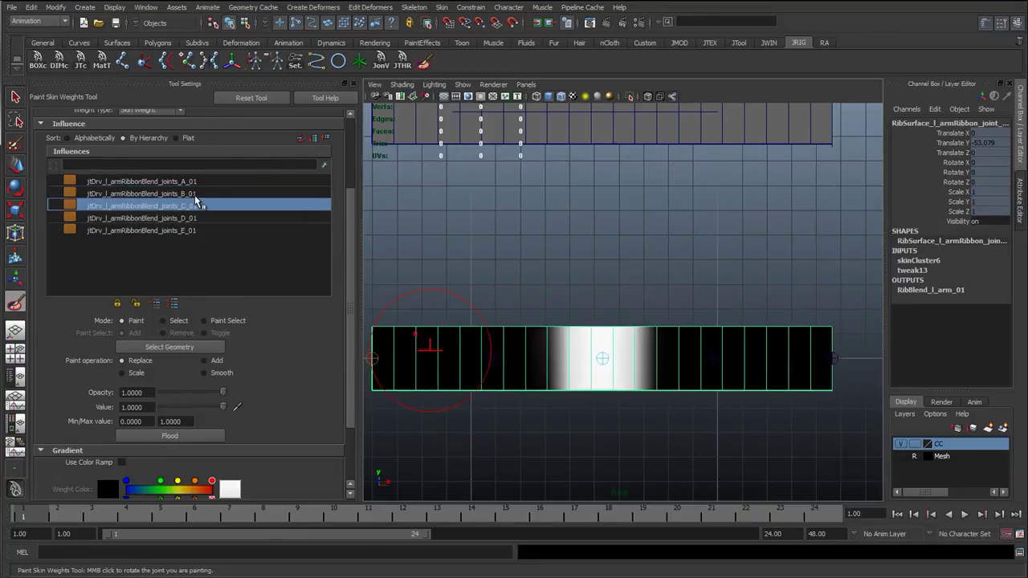
{"action": "left_click", "coordinate": [198, 195]}
{"action": "left_click", "coordinate": [193, 206]}
{"action": "left_click", "coordinate": [197, 218]}
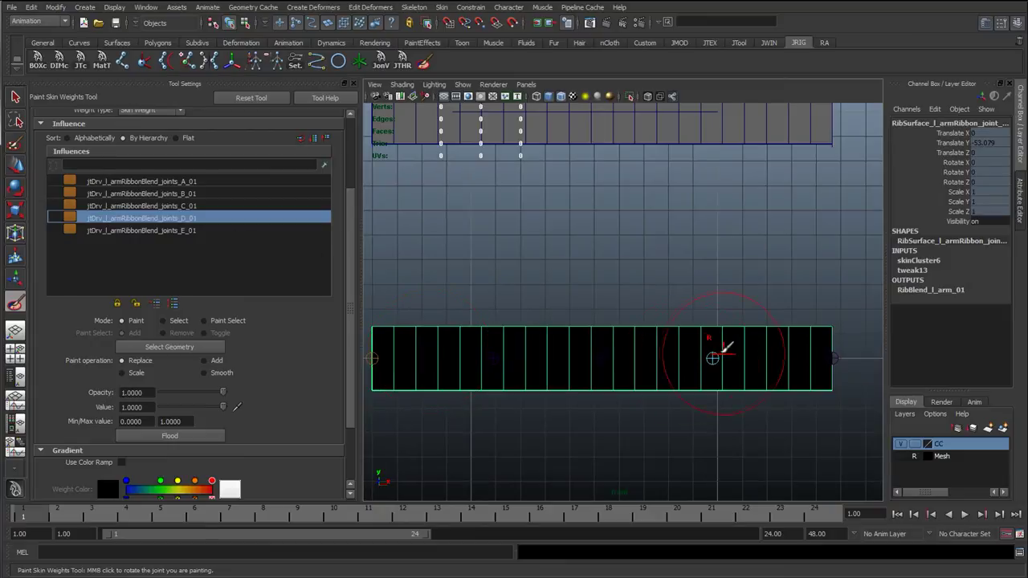
{"action": "mouse_move", "coordinate": [713, 358]}
{"action": "left_mouse_down"}
{"action": "mouse_move", "coordinate": [723, 363]}
{"action": "mouse_move", "coordinate": [713, 358]}
{"action": "left_mouse_up"}
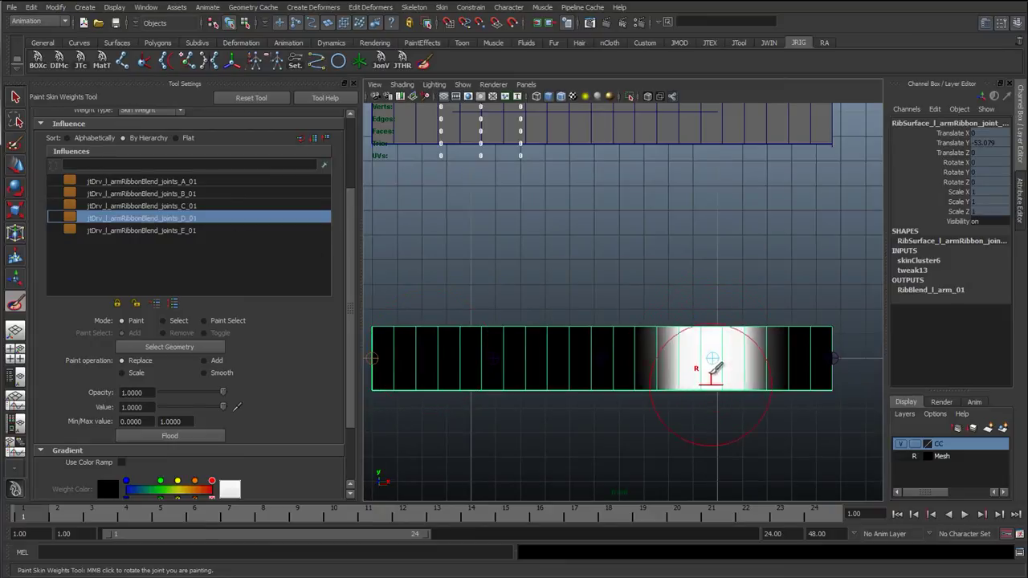
Paint out the weights of influence jtDrv_l_armRibbonBlend_joints_E_01 along the ribbon, leaving only the last spans at joint E.
{"action": "left_click", "coordinate": [191, 231]}
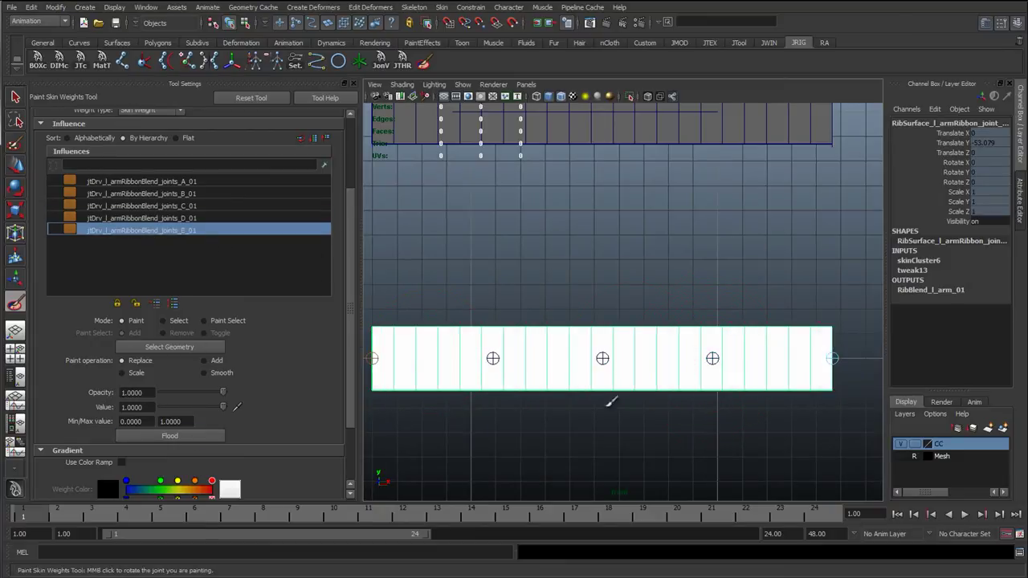
{"action": "mouse_move", "coordinate": [389, 336]}
{"action": "left_mouse_down"}
{"action": "mouse_move", "coordinate": [401, 374]}
{"action": "mouse_move", "coordinate": [485, 376]}
{"action": "left_mouse_up"}
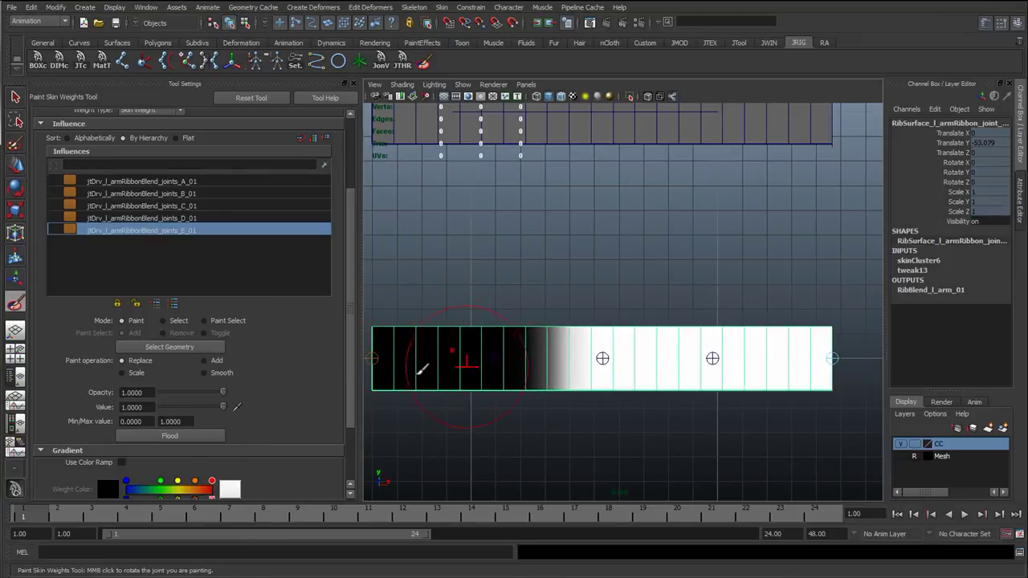
{"action": "mouse_move", "coordinate": [420, 363]}
{"action": "left_mouse_down"}
{"action": "mouse_move", "coordinate": [530, 354]}
{"action": "mouse_move", "coordinate": [557, 338]}
{"action": "mouse_move", "coordinate": [629, 399]}
{"action": "mouse_move", "coordinate": [699, 322]}
{"action": "mouse_move", "coordinate": [596, 332]}
{"action": "left_mouse_up"}
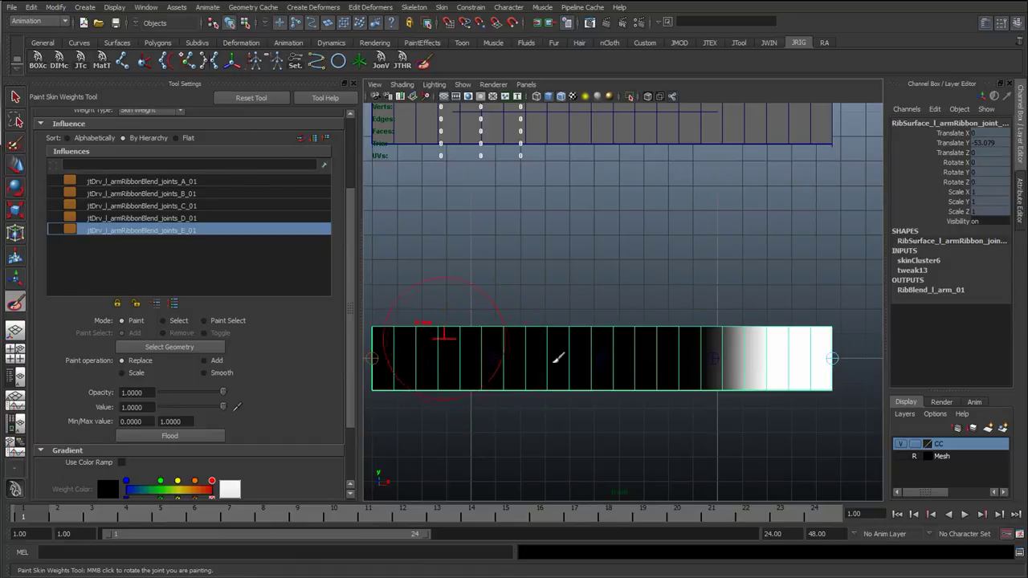
{"action": "mouse_move", "coordinate": [684, 362]}
{"action": "left_mouse_down"}
{"action": "mouse_move", "coordinate": [755, 350]}
{"action": "mouse_move", "coordinate": [735, 350]}
{"action": "left_mouse_up"}
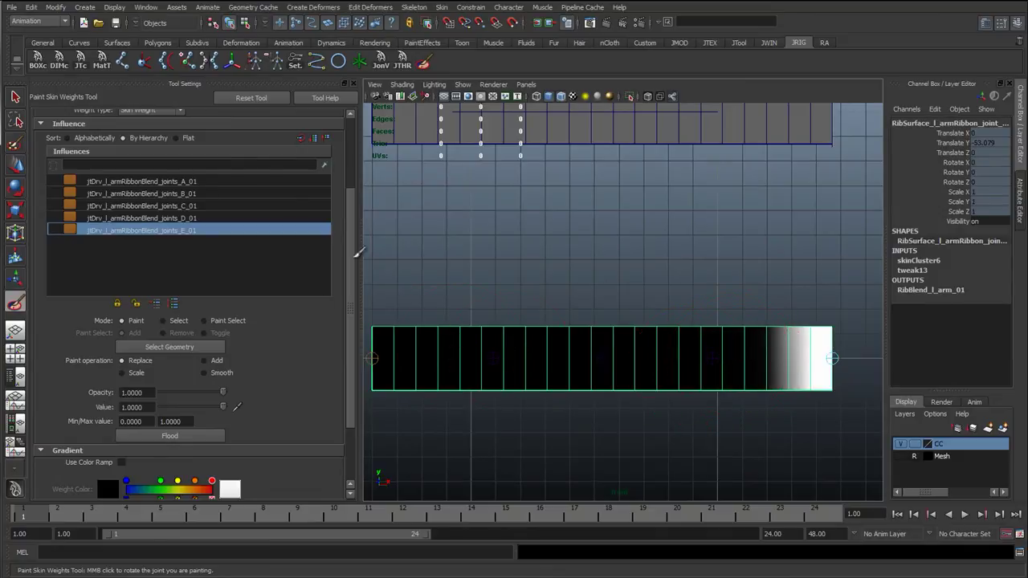
Leave the Paint Skin Weights Tool and close its tool settings.
{"action": "left_click", "coordinate": [18, 98]}
{"action": "left_click", "coordinate": [459, 185]}
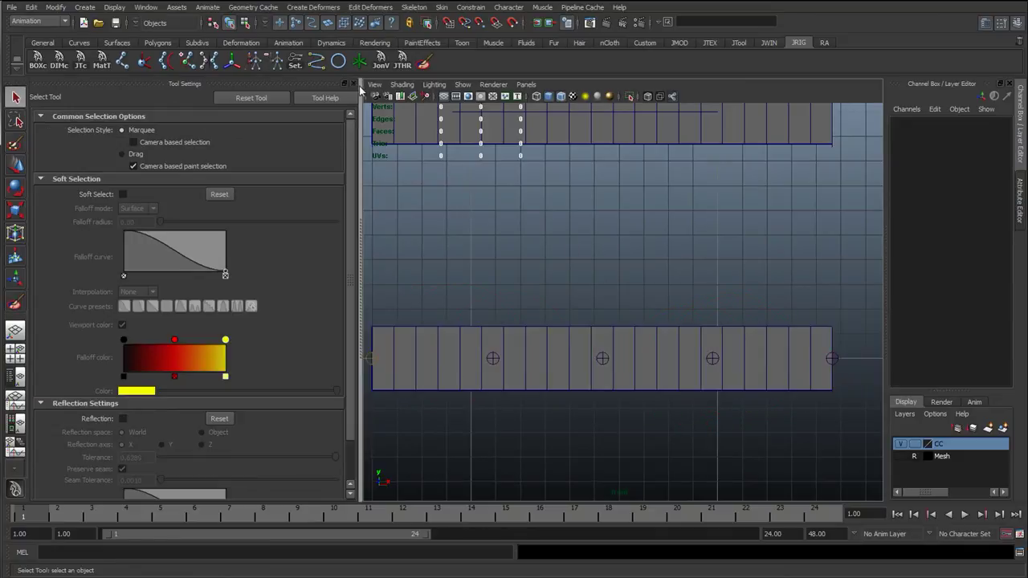
{"action": "left_click", "coordinate": [354, 84]}
Try moving joints of the left joint ribbon to test the skinning, and undo the moves.
{"action": "left_click", "coordinate": [426, 394]}
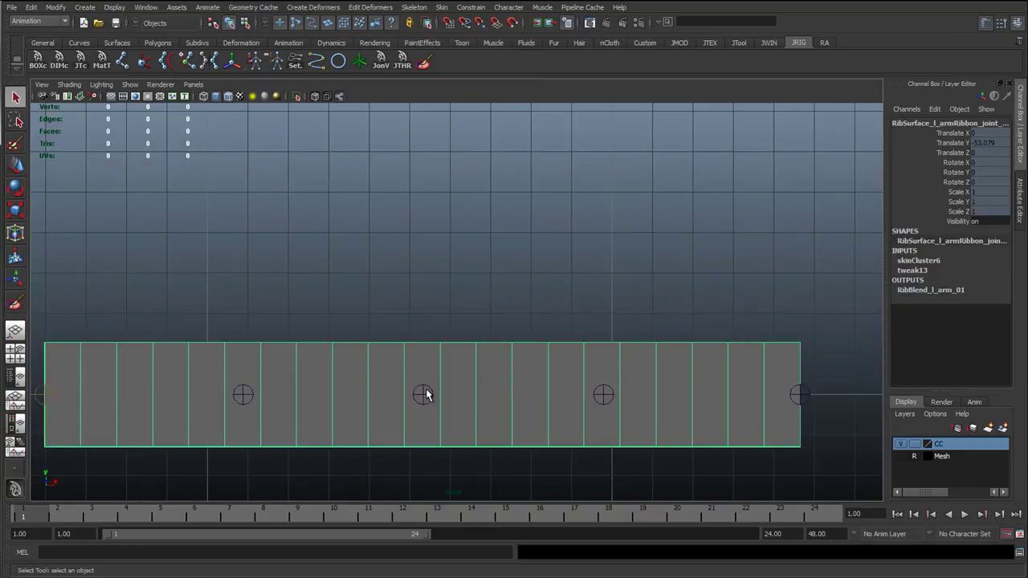
{"action": "key", "text": "w"}
{"action": "left_click", "coordinate": [423, 393]}
{"action": "left_click_drag", "start_coordinate": [422, 393], "coordinate": [370, 294]}
{"action": "key", "text": "ctrl+z"}
{"action": "scroll", "coordinate": [430, 354], "scroll_direction": "down", "scroll_amount": 5}
{"action": "left_click", "coordinate": [346, 350]}
{"action": "key", "text": "ctrl+z"}
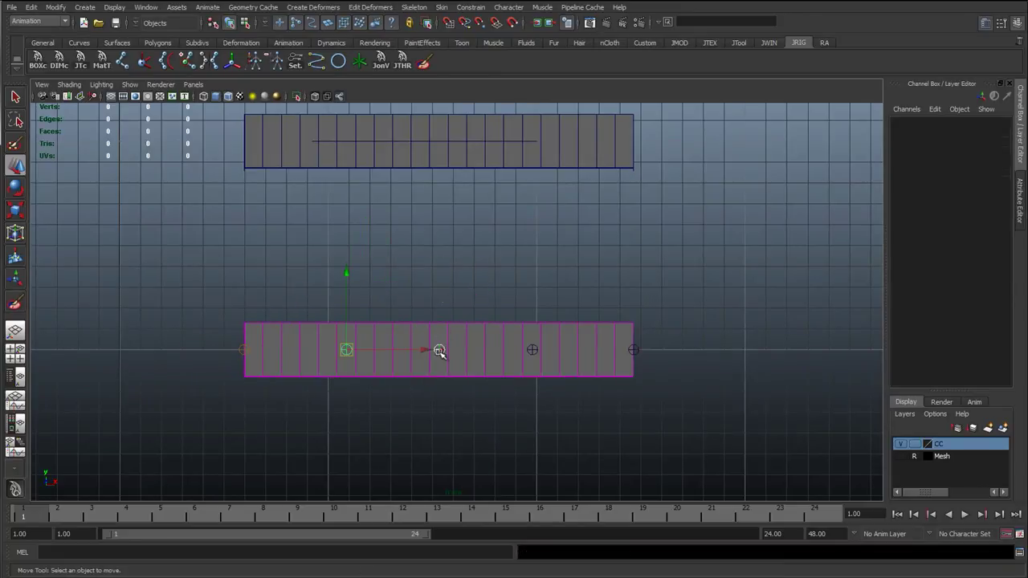
Move the left joint ribbon's middle joint up to about -27.56 in Translate Y.
{"action": "left_click", "coordinate": [439, 351]}
{"action": "left_click_drag", "start_coordinate": [441, 239], "coordinate": [441, 188]}
{"action": "scroll", "coordinate": [498, 328], "scroll_direction": "down", "scroll_amount": 3}
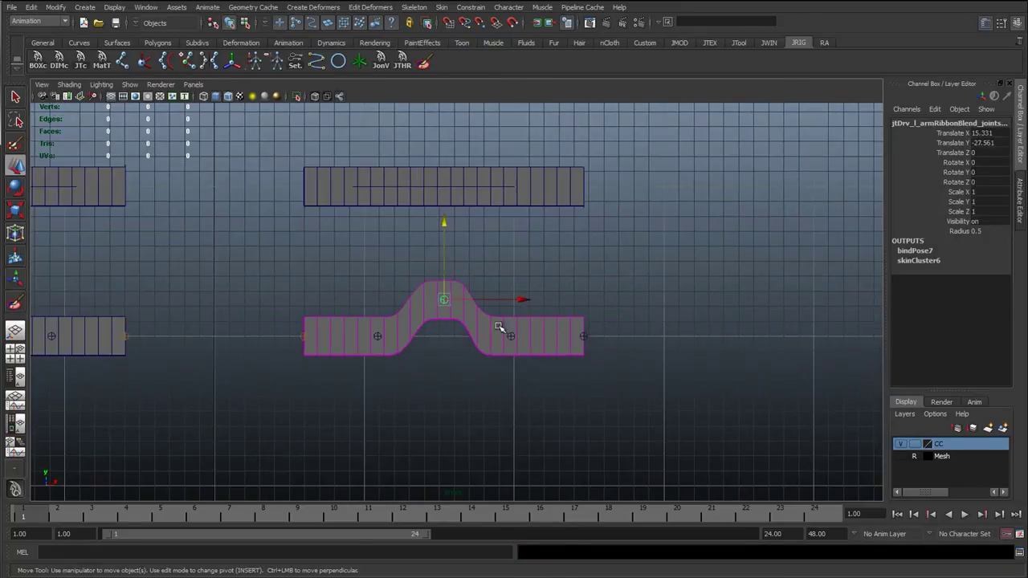
Move the left joint ribbon's fourth joint down to about -34.6 in Translate Y and rotate it about -48 degrees in Z.
{"action": "left_click", "coordinate": [512, 335]}
{"action": "left_click_drag", "start_coordinate": [509, 260], "coordinate": [456, 291]}
{"action": "key", "text": "e"}
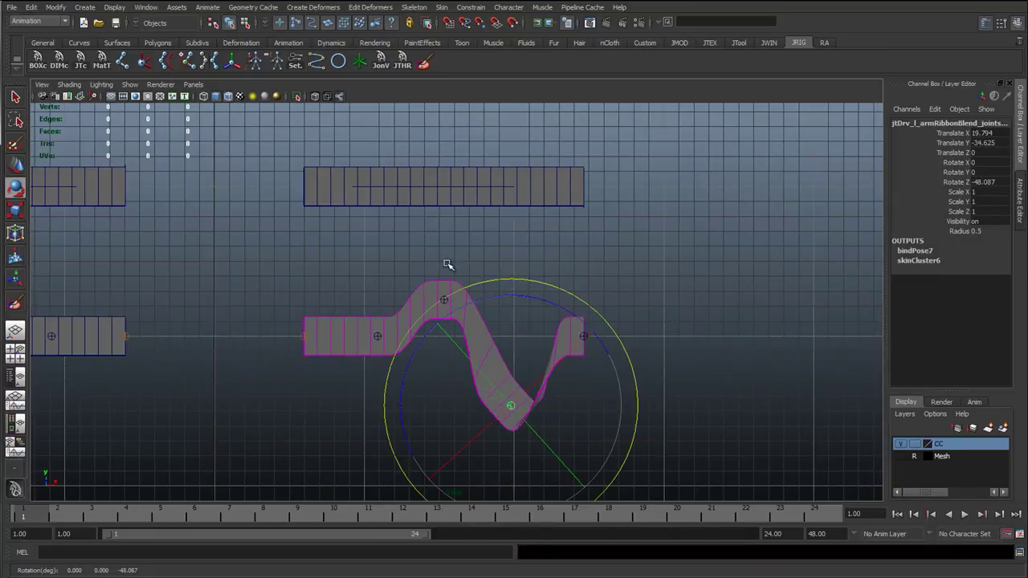
{"action": "left_click", "coordinate": [447, 265]}
Rotate the left joint ribbon's end joint about 68 degrees in Z.
{"action": "left_click", "coordinate": [580, 338]}
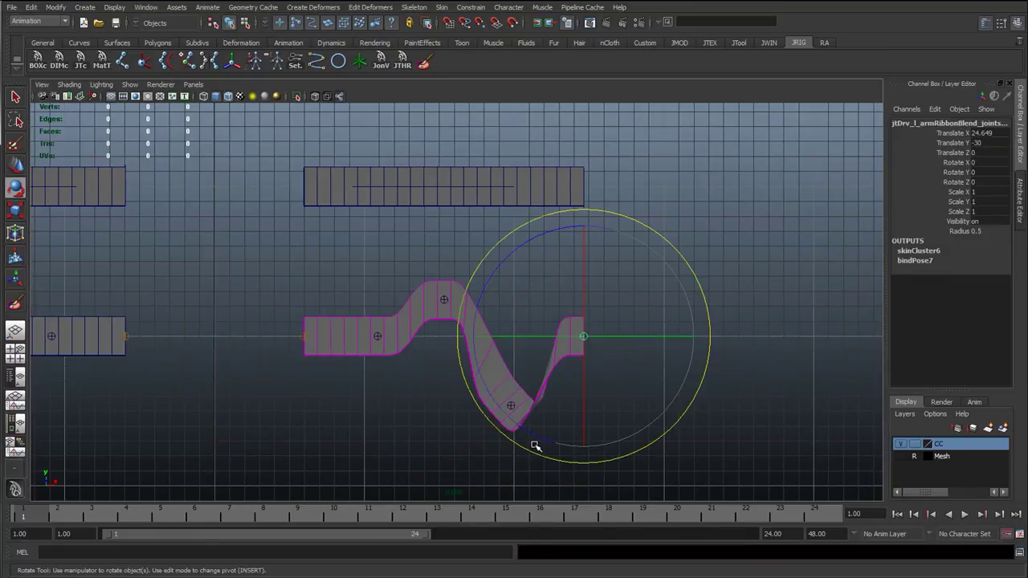
{"action": "left_click_drag", "start_coordinate": [535, 447], "coordinate": [681, 442]}
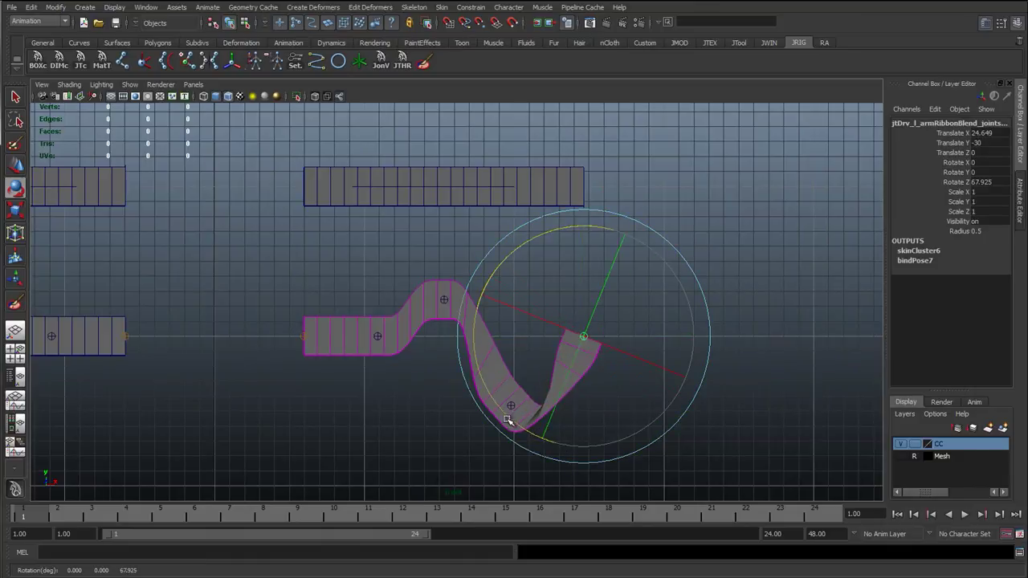
{"action": "left_click", "coordinate": [440, 423]}
Move the fourth joint to about 18.69 in X and -32.58 in Y, and check the left arm ribbon on the character.
{"action": "left_click", "coordinate": [513, 408]}
{"action": "key", "text": "w"}
{"action": "left_click_drag", "start_coordinate": [512, 407], "coordinate": [493, 374]}
{"action": "middle_click_drag", "start_coordinate": [493, 374], "coordinate": [501, 356], "text": "alt"}
{"action": "scroll", "coordinate": [503, 401], "scroll_direction": "down", "scroll_amount": 2}
{"action": "middle_click_drag", "start_coordinate": [505, 447], "coordinate": [520, 543], "text": "alt"}
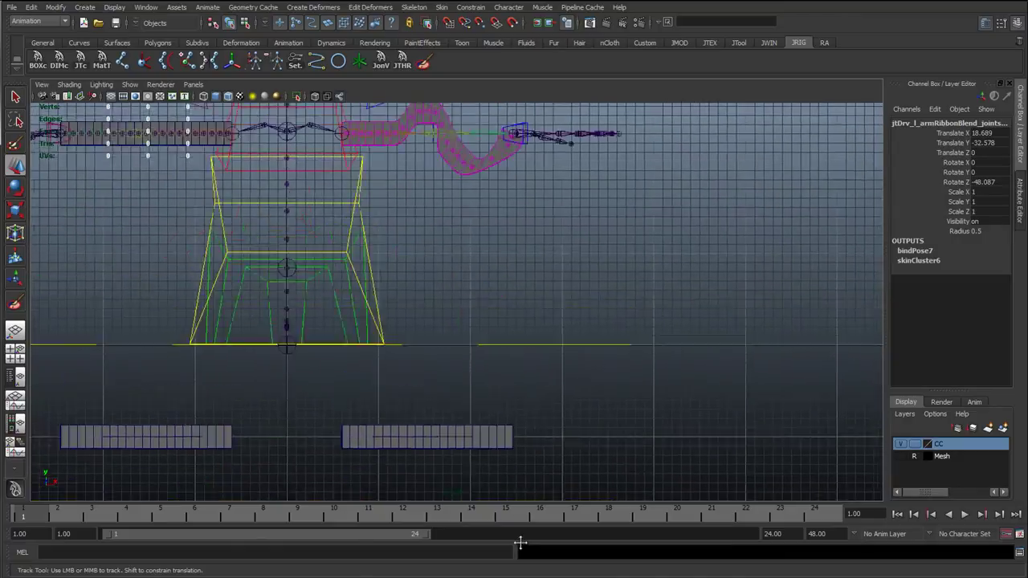
Scale the left joint ribbon's fourth joint uniformly to about 1.17, observing the arm ribbon on the character.
{"action": "key", "text": "r"}
{"action": "middle_click_drag", "start_coordinate": [510, 415], "coordinate": [332, 413], "text": "alt"}
{"action": "scroll", "coordinate": [514, 418], "scroll_direction": "up", "scroll_amount": 3}
{"action": "key", "text": "ctrl+z"}
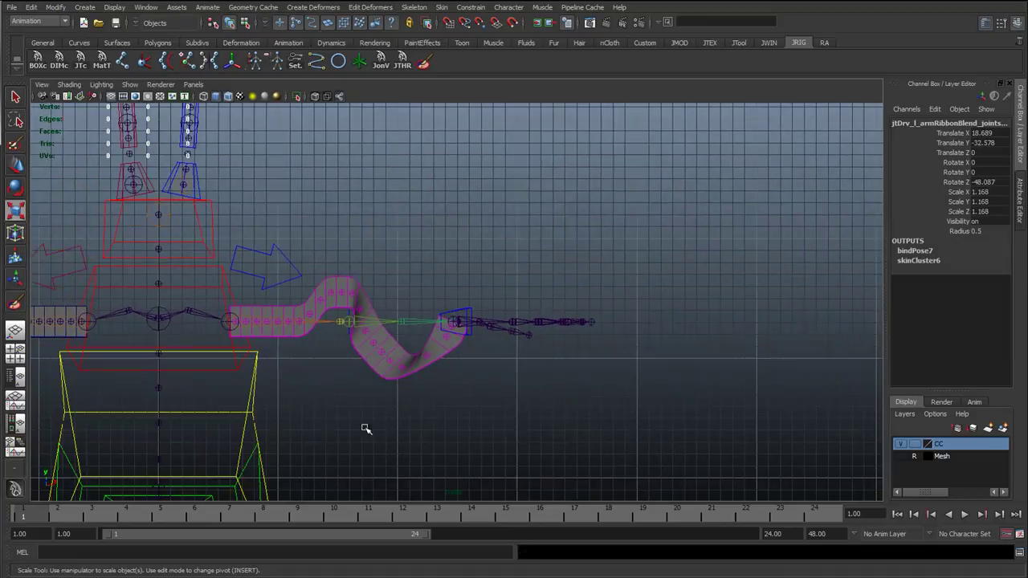
Try moving the wrist control cc_l_wrist_01 inward and down to test how the left arm ribbon follows, and undo the move.
{"action": "left_click", "coordinate": [467, 324]}
{"action": "key", "text": "w"}
{"action": "left_click", "coordinate": [454, 321]}
{"action": "middle_click_drag", "start_coordinate": [454, 322], "coordinate": [409, 349]}
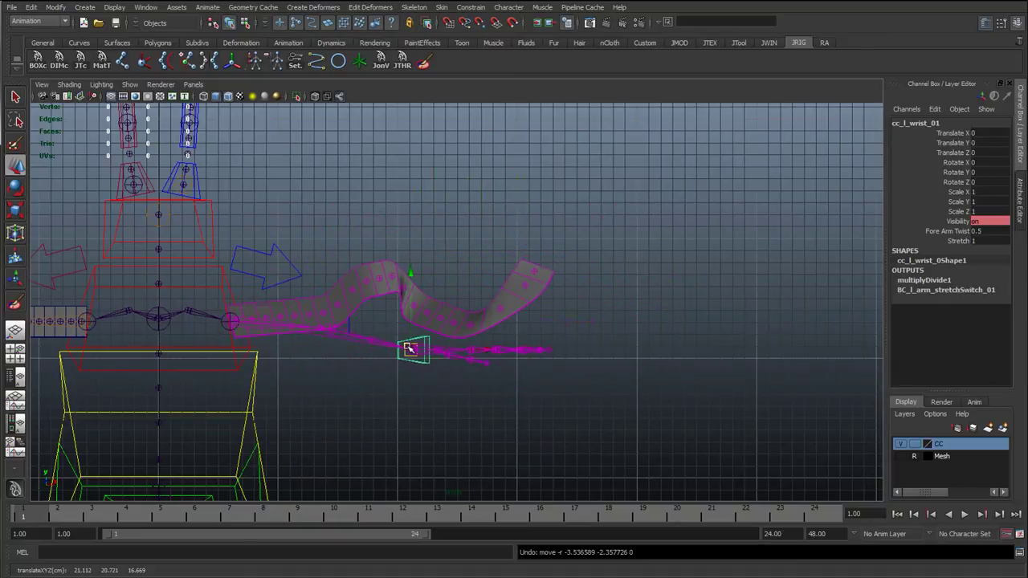
List all inputs of RibSurface_l_armRibbon_01 and reorder the blend shape RibBlend_l_arm_01 below skinCluster4.
{"action": "left_click", "coordinate": [361, 356]}
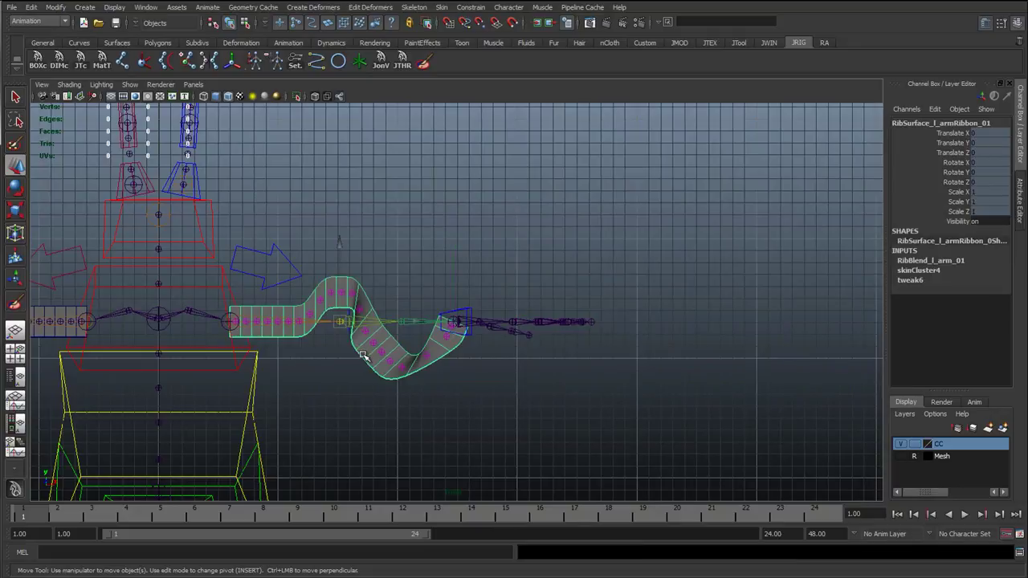
{"action": "right_click", "coordinate": [364, 356]}
{"action": "mouse_move", "coordinate": [346, 452]}
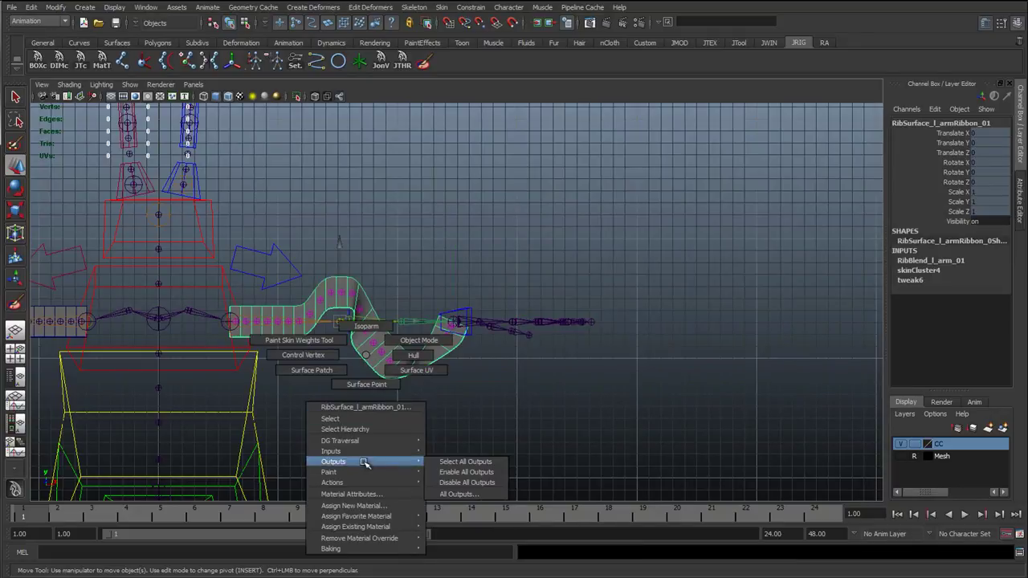
{"action": "left_click", "coordinate": [493, 519]}
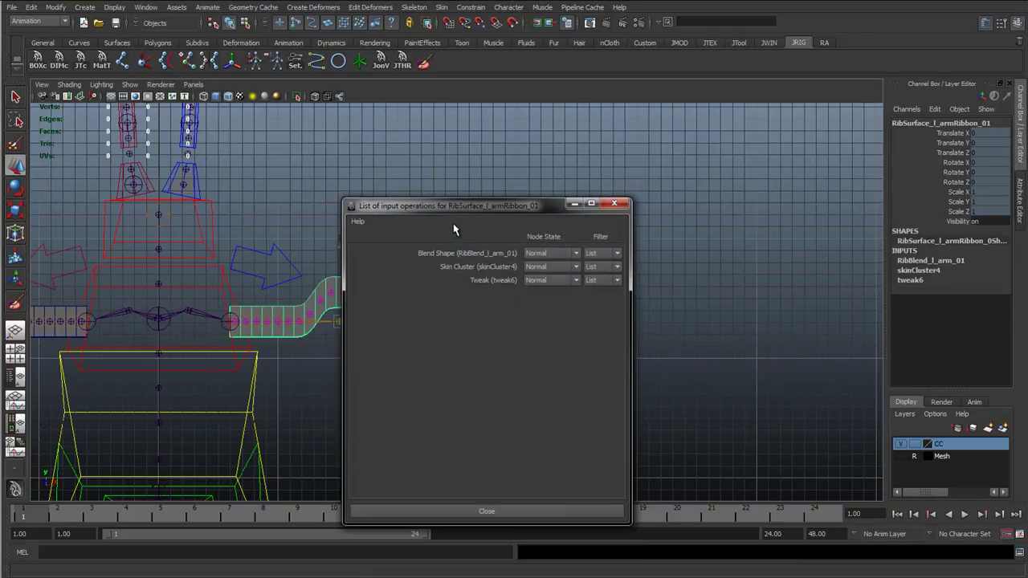
{"action": "left_click_drag", "start_coordinate": [508, 205], "coordinate": [622, 189]}
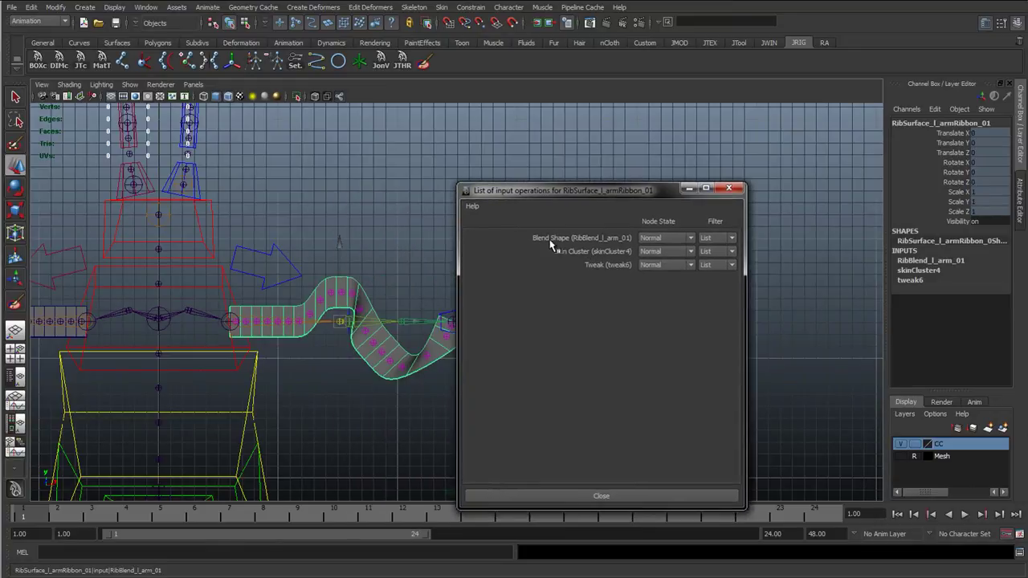
{"action": "middle_click_drag", "start_coordinate": [556, 242], "coordinate": [563, 255]}
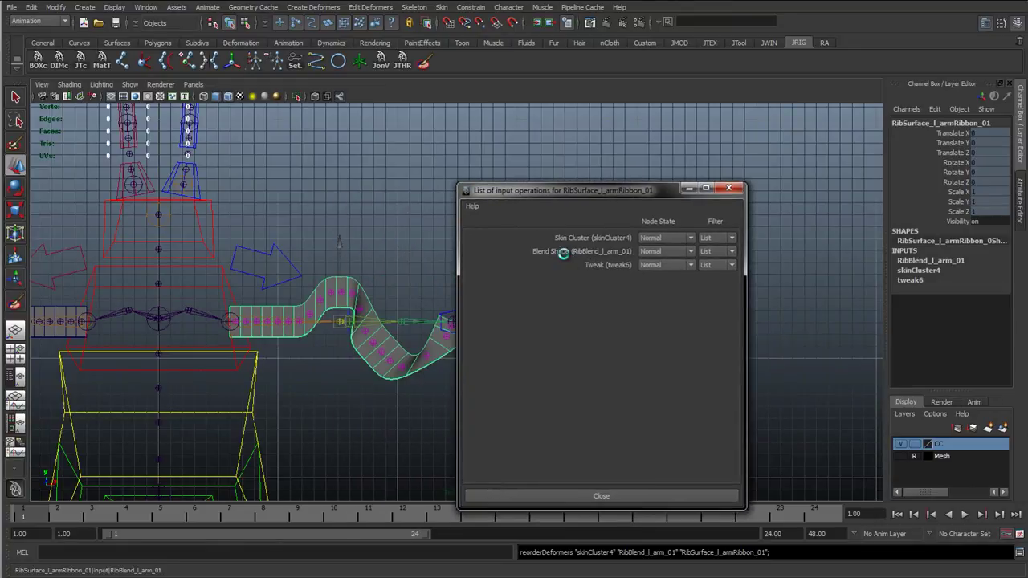
{"action": "left_click_drag", "start_coordinate": [582, 193], "coordinate": [686, 131]}
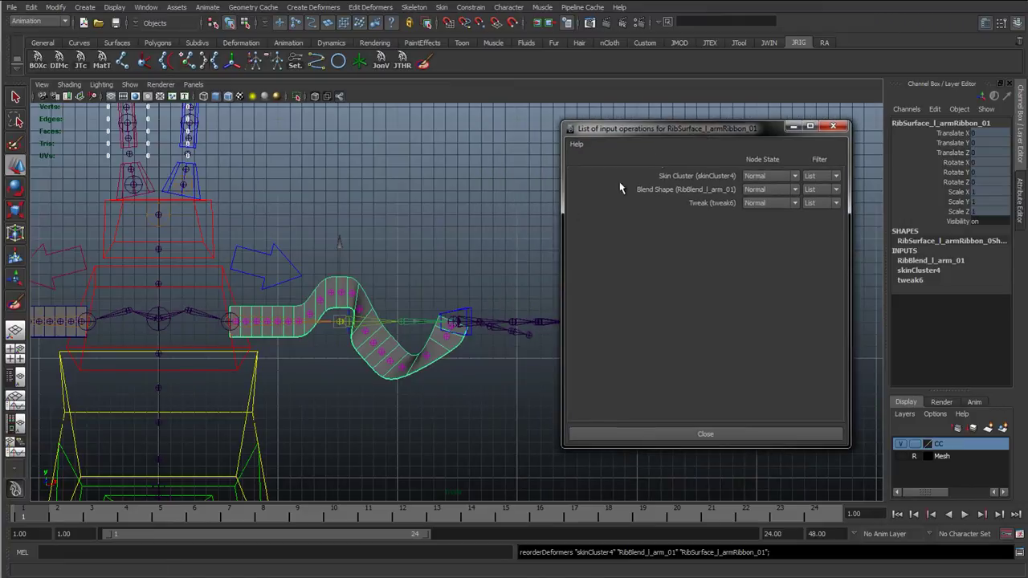